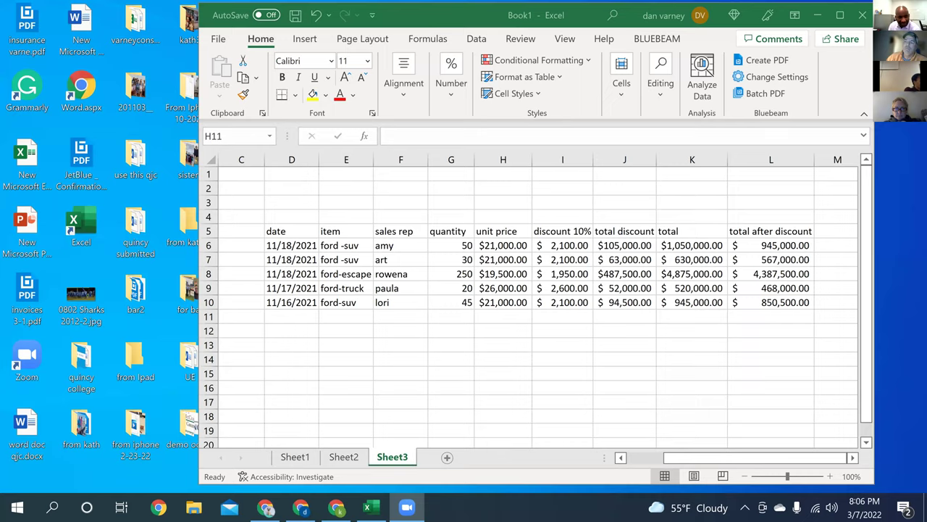
Maximize the Excel window, glance at Sheet1, then return to the Sheet3 vehicle sales table.
key("super+Up")
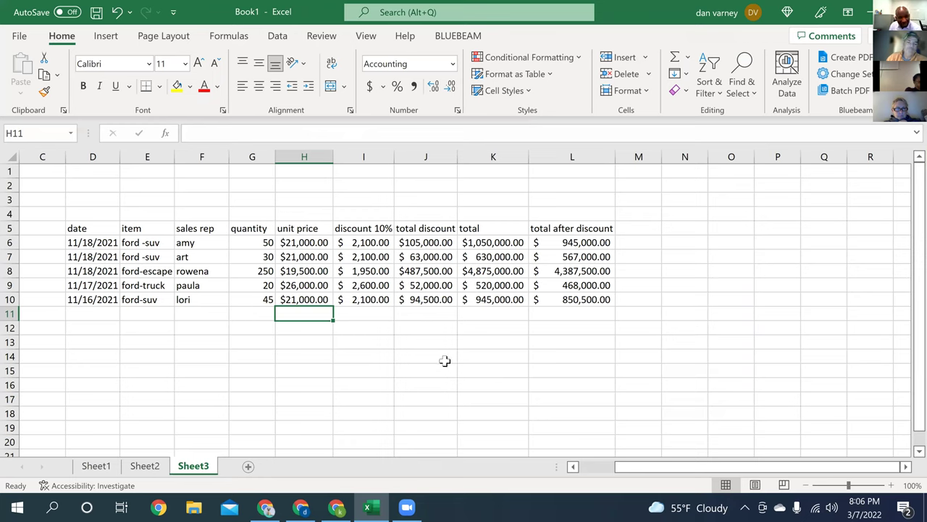
scroll(436, 362, "down", 1)
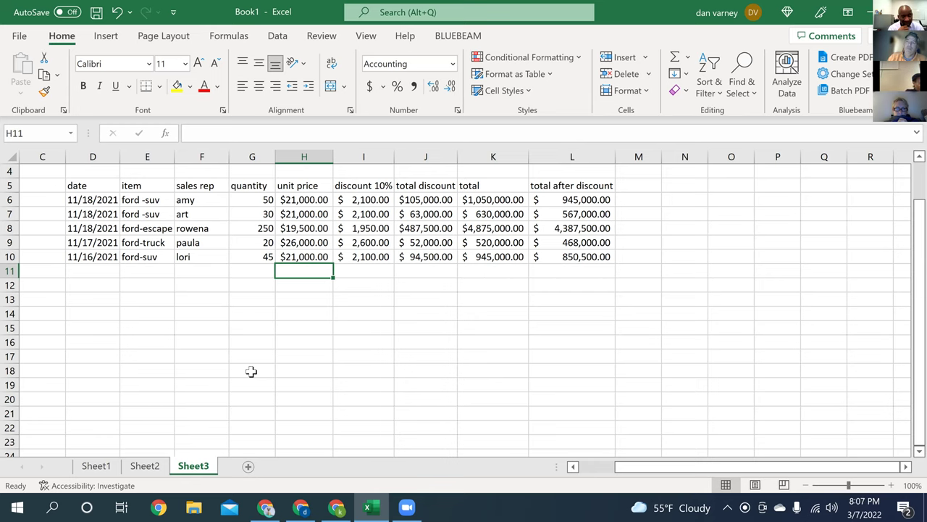
left_click(96, 465)
left_click(198, 467)
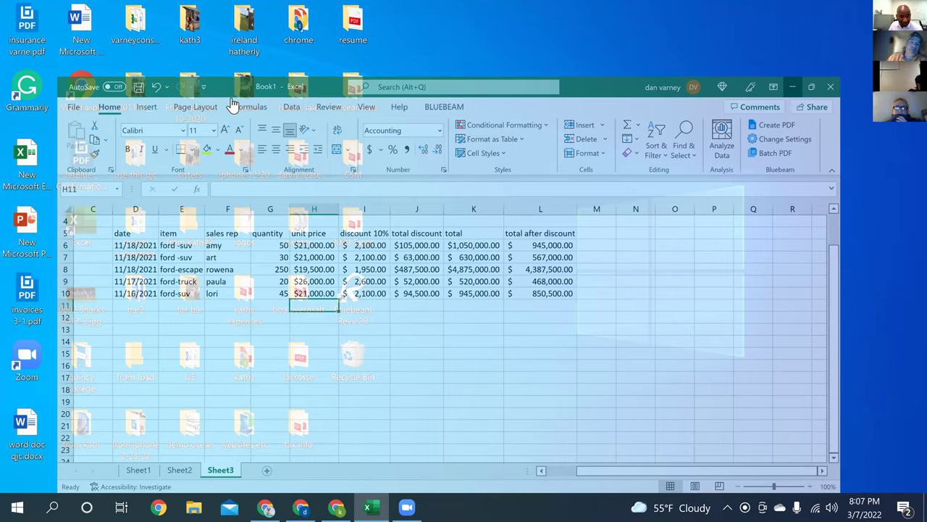
Minimize Excel and sort the desktop icons by name.
left_click(872, 12)
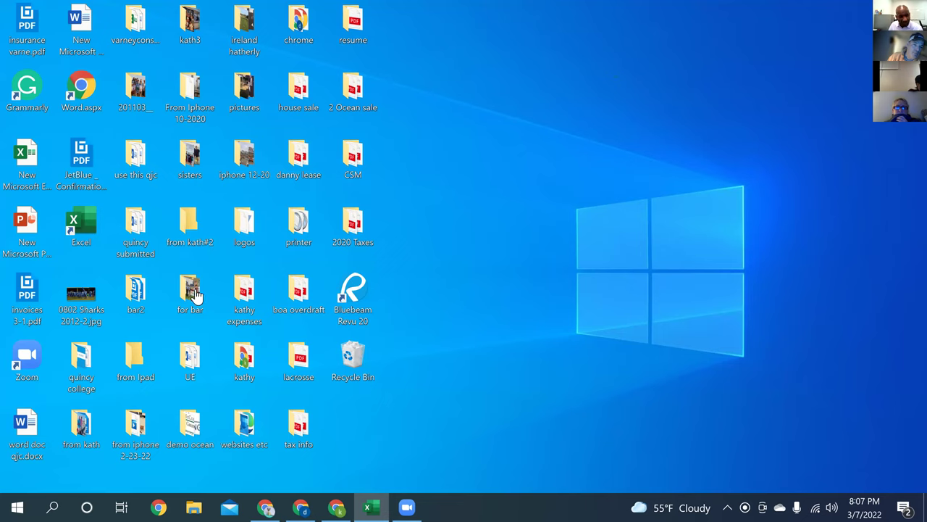
right_click(529, 128)
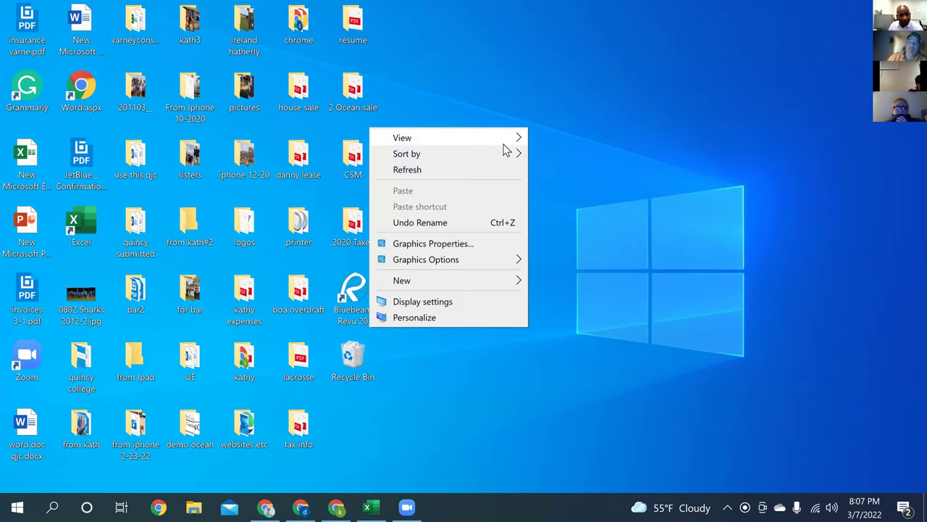
mouse_move(527, 160)
left_click(561, 155)
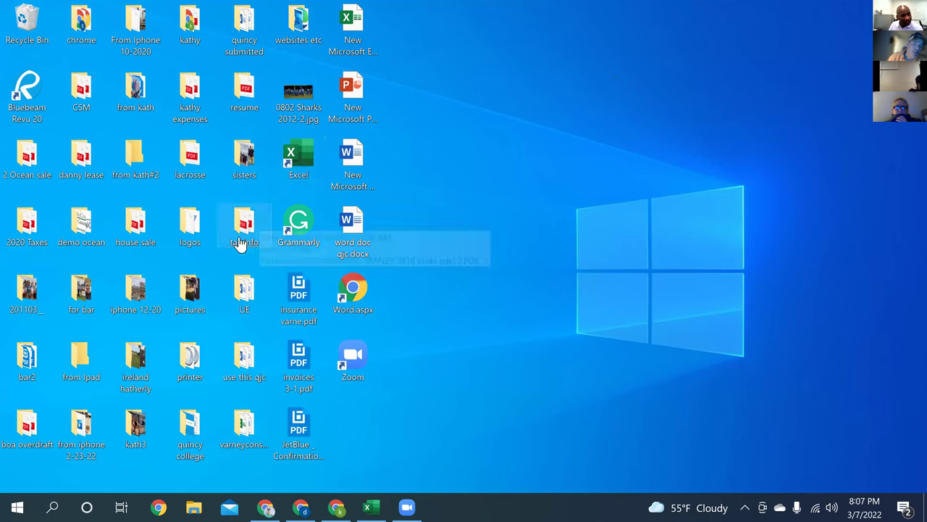
Open the quincy college folder and select the water flyer and practice powerpoint files.
double_click(191, 435)
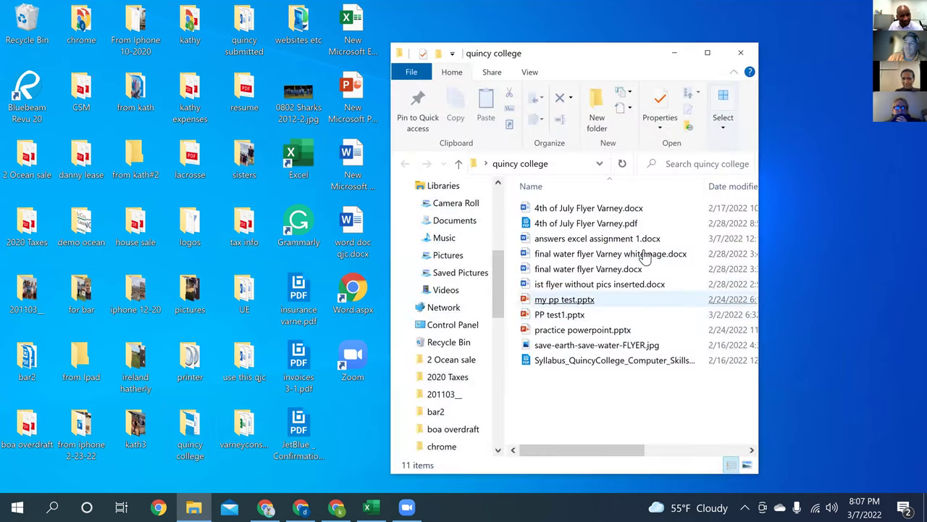
left_click(622, 255)
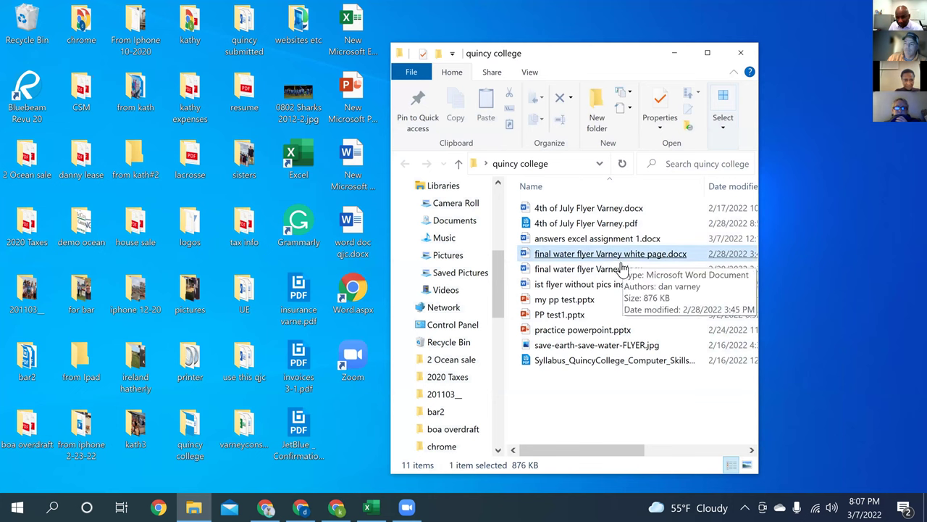
left_click(613, 332)
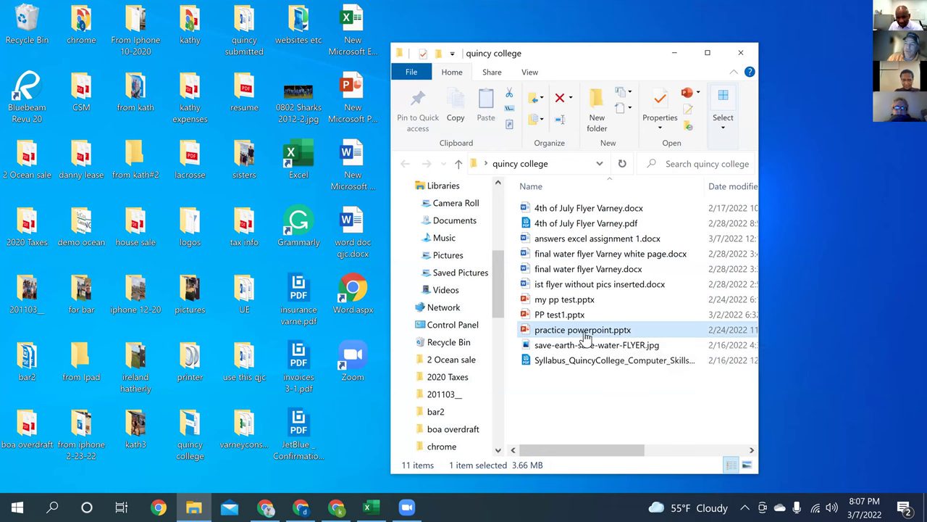
Open and close PP test1.pptx, then select answers excel assignment 1.docx.
double_click(575, 318)
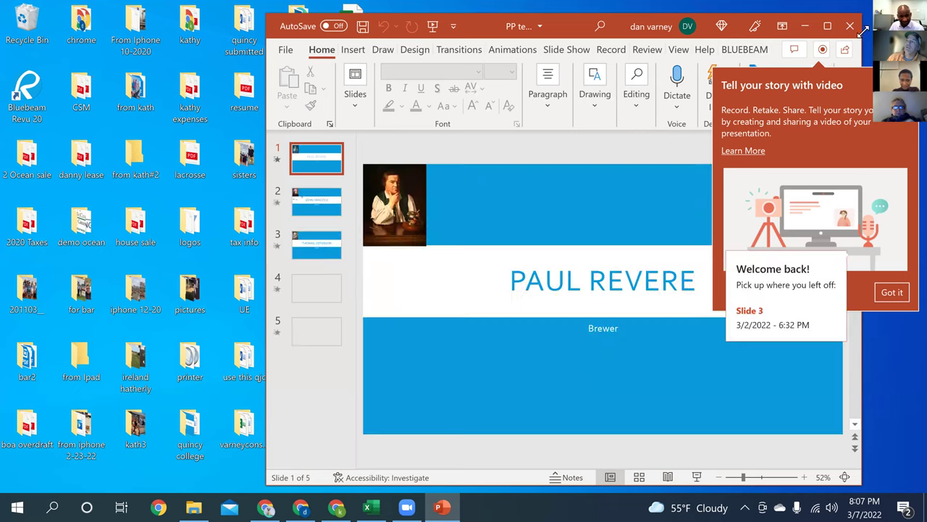
left_click(850, 25)
left_click(643, 300)
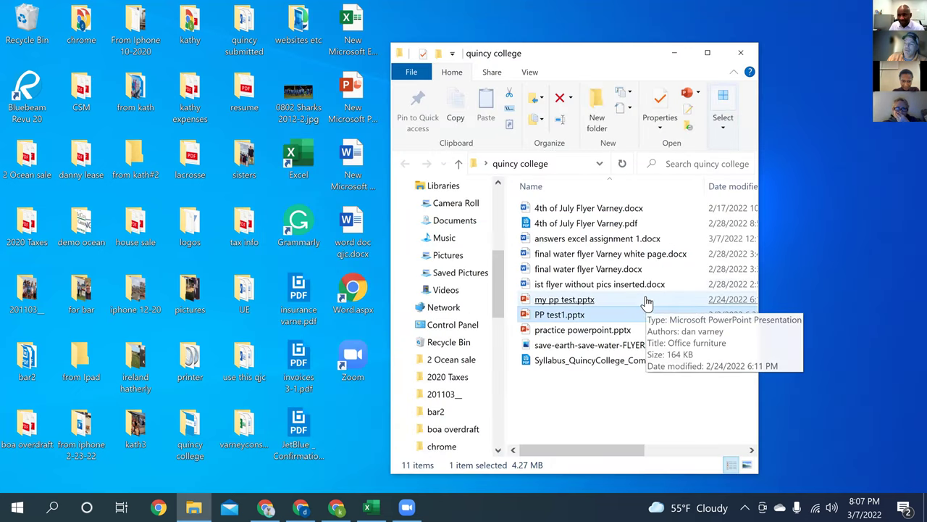
left_click(664, 255)
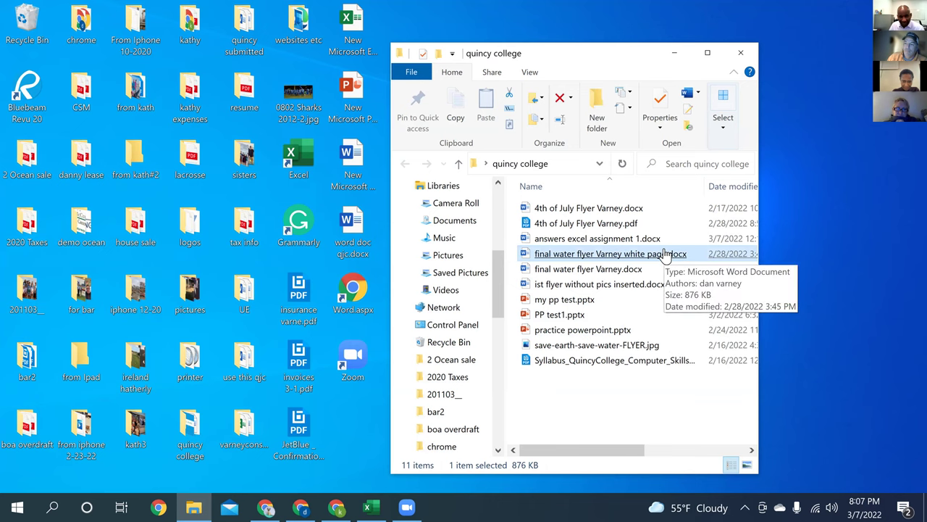
left_click(637, 240)
double_click(637, 243)
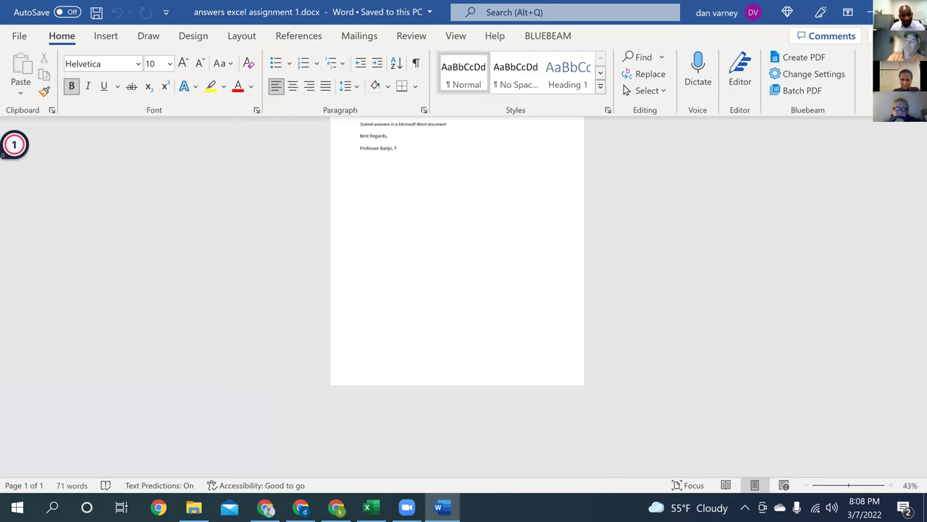
left_click(912, 12)
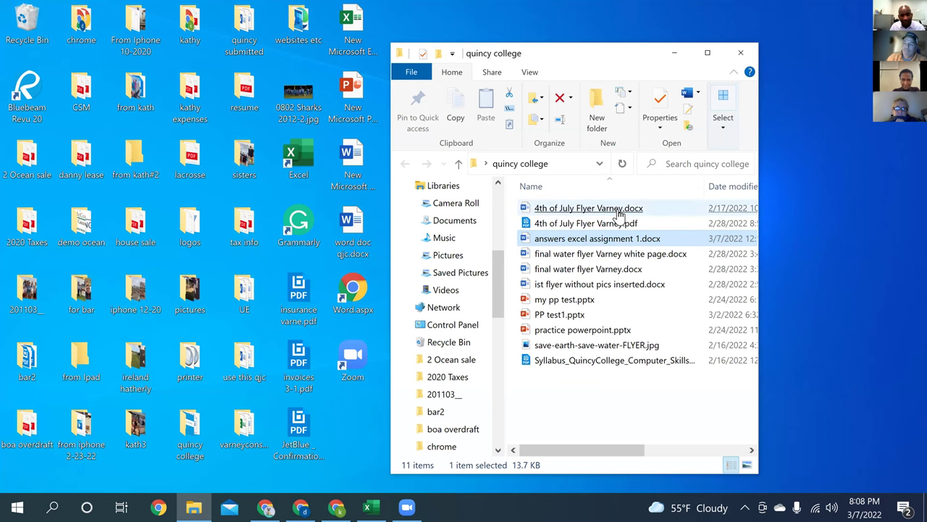
left_click(617, 209)
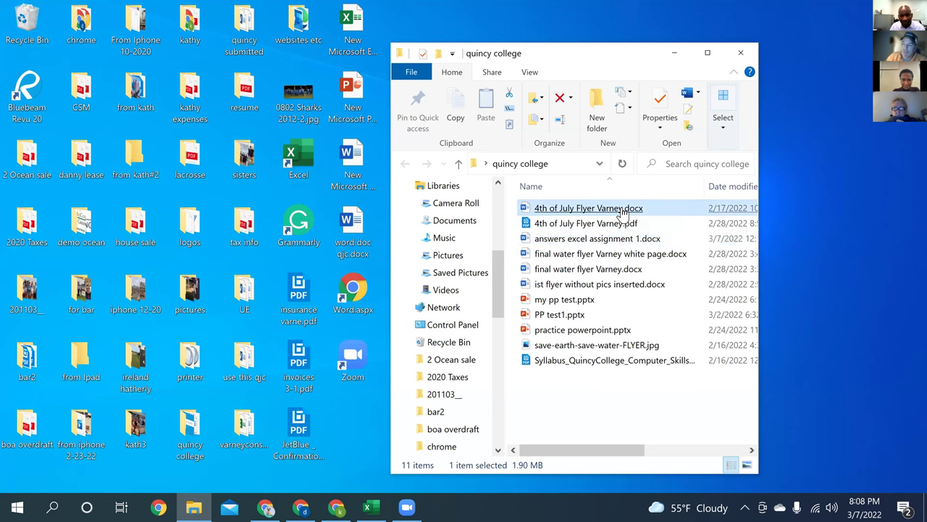
left_click(608, 240)
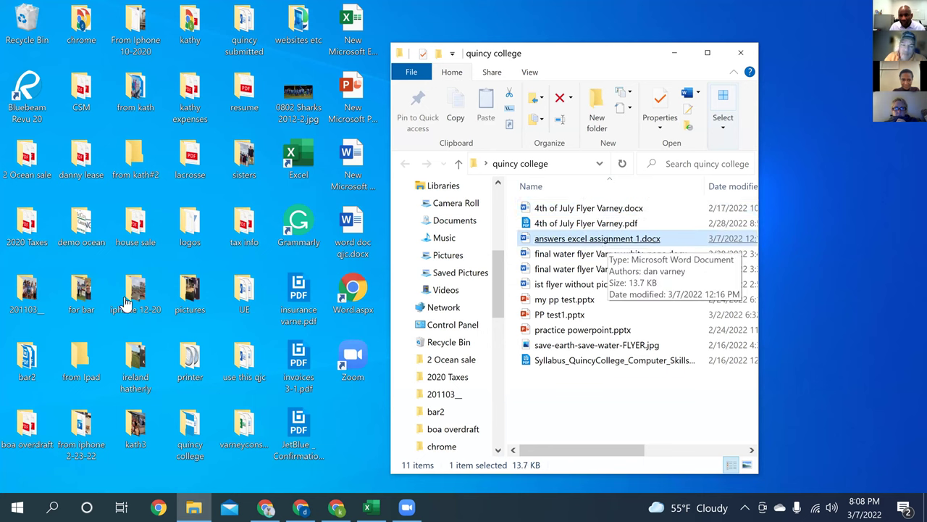
left_click(303, 155)
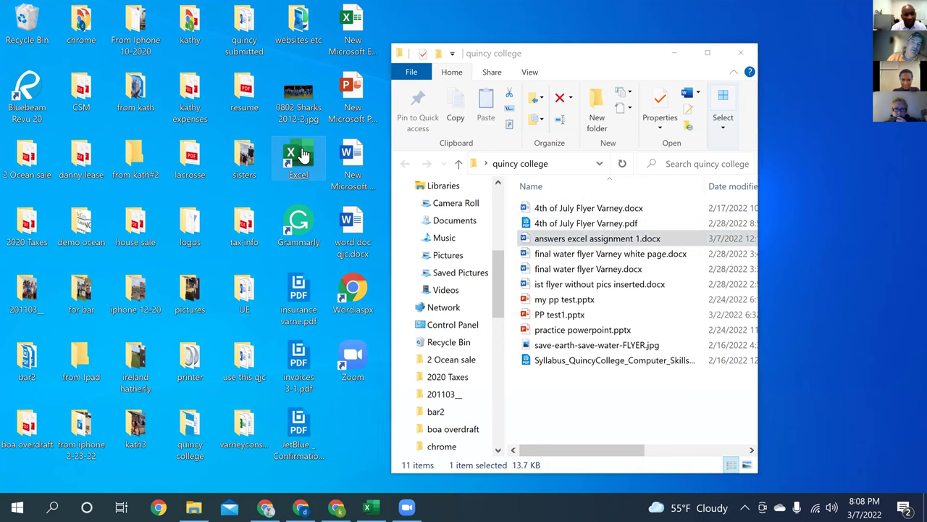
double_click(302, 154)
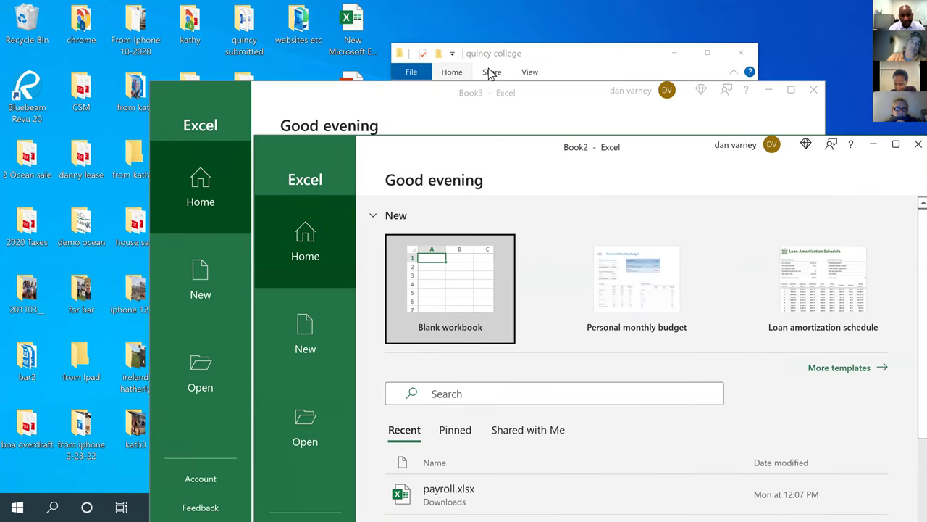
left_click(721, 123)
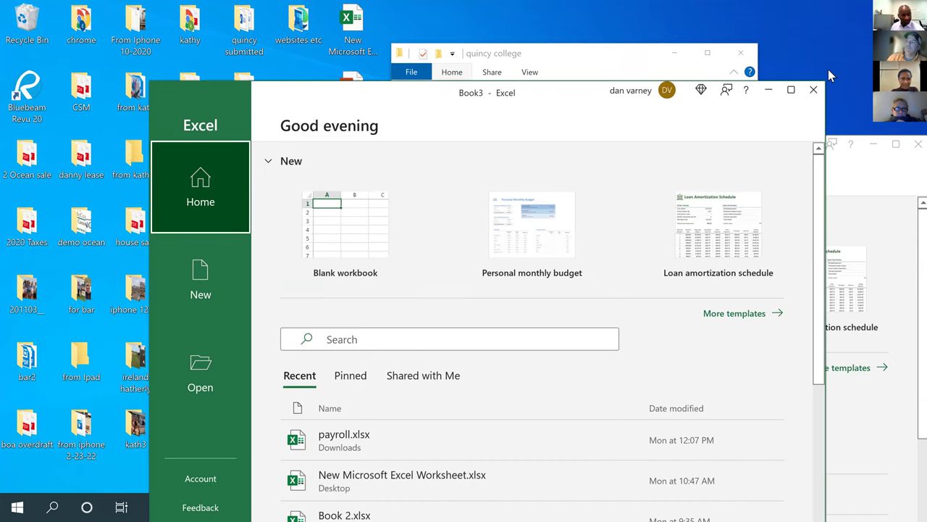
left_click(813, 89)
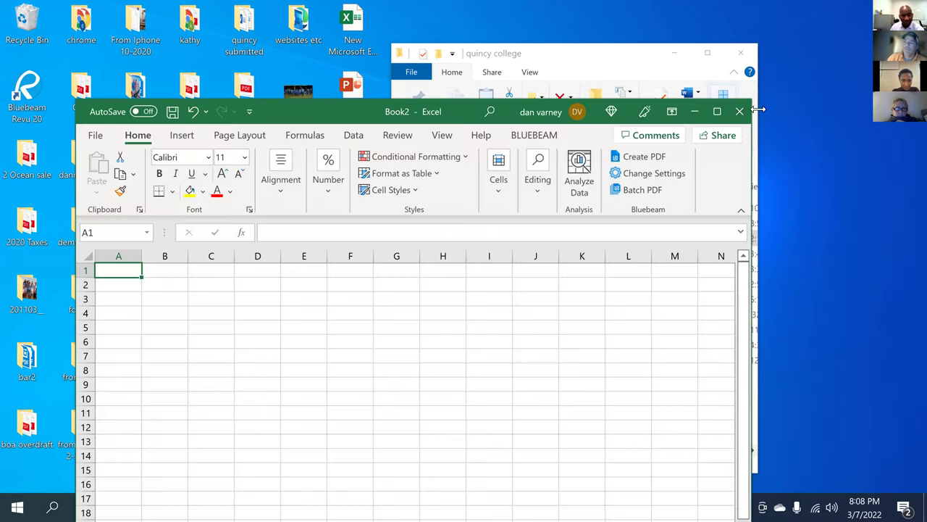
left_click(741, 114)
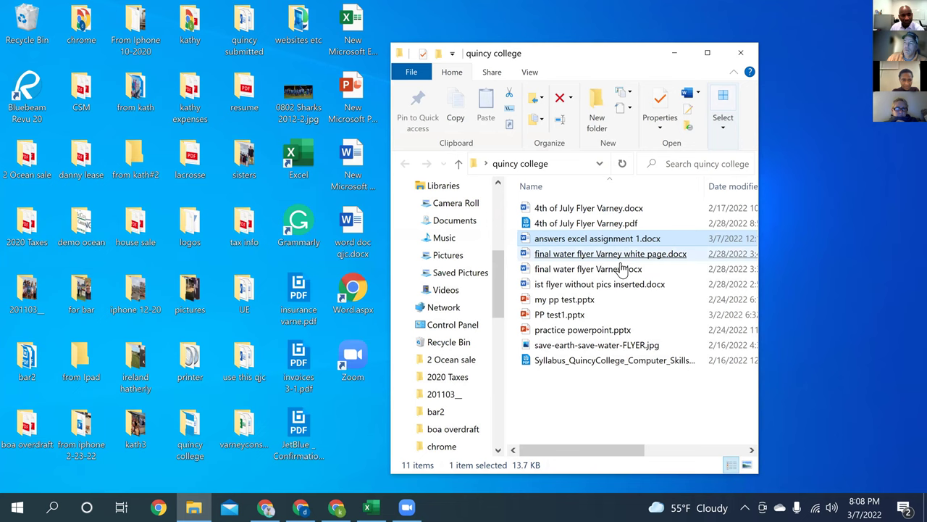
Open answers excel assignment 1.docx and try Web Layout at several zoom levels.
double_click(614, 237)
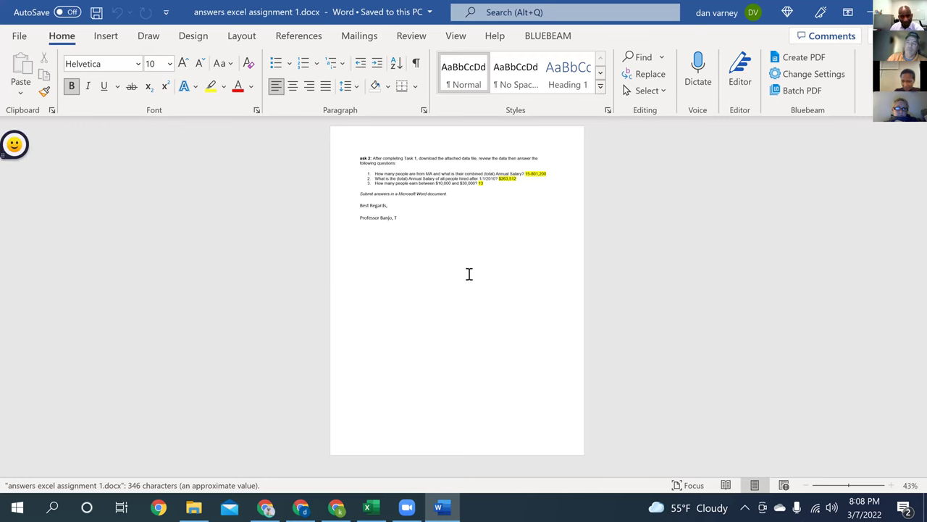
left_click(509, 231)
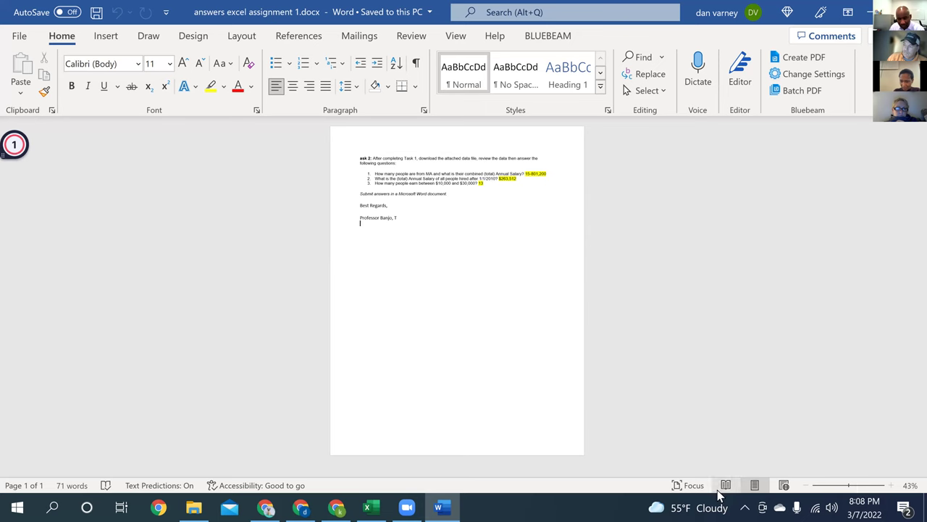
left_click(784, 485)
left_click(822, 486)
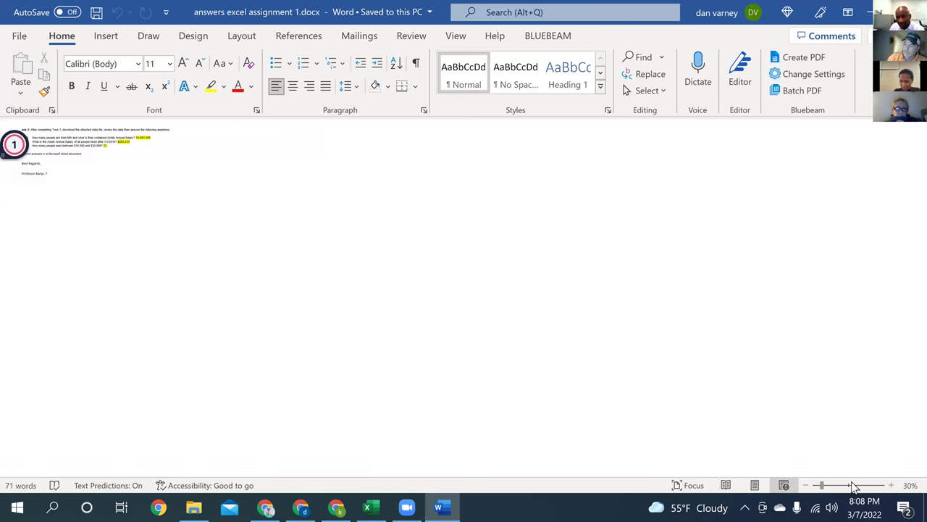
left_click(857, 487)
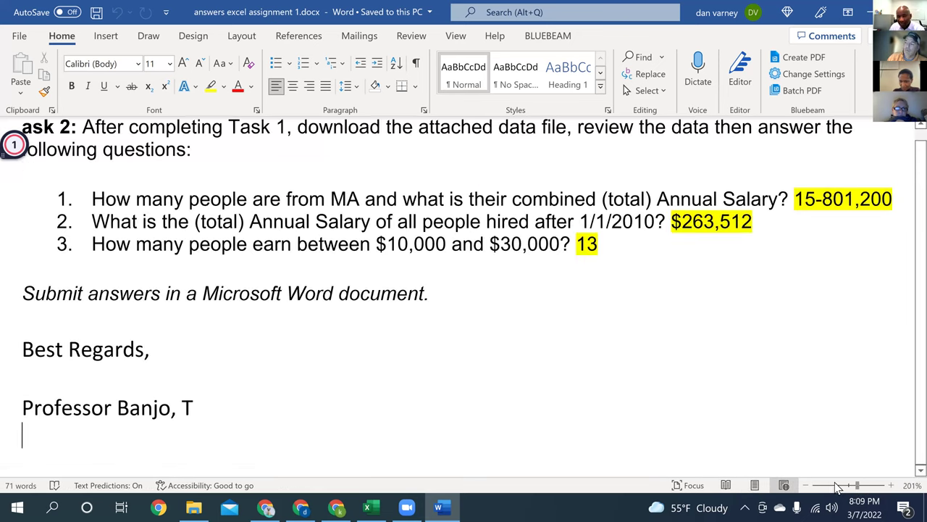
left_click(835, 485)
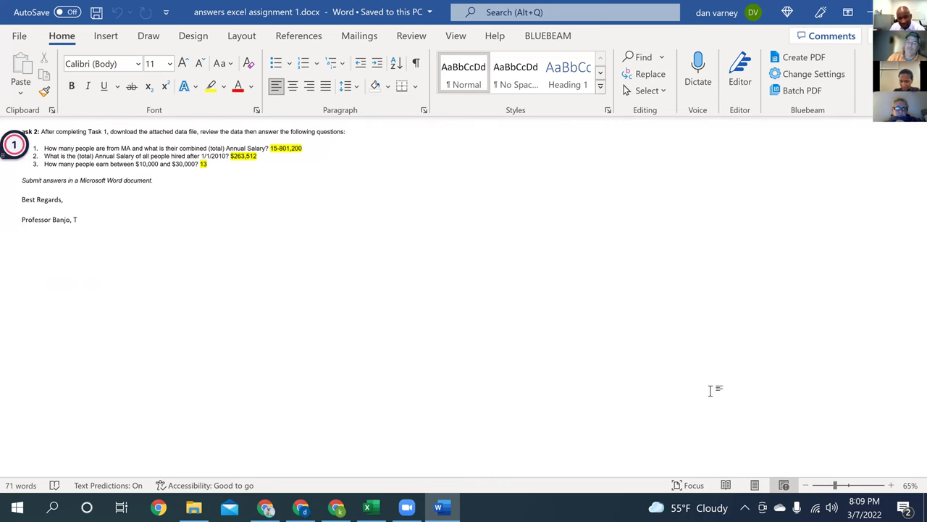
Compare Print Layout, then settle on Web Layout zoomed to about 193%.
left_click(753, 486)
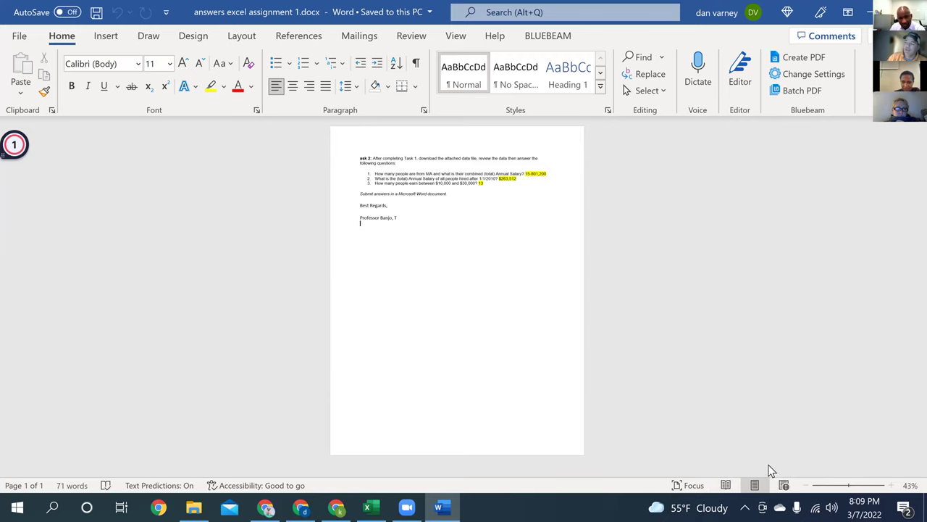
left_click(785, 486)
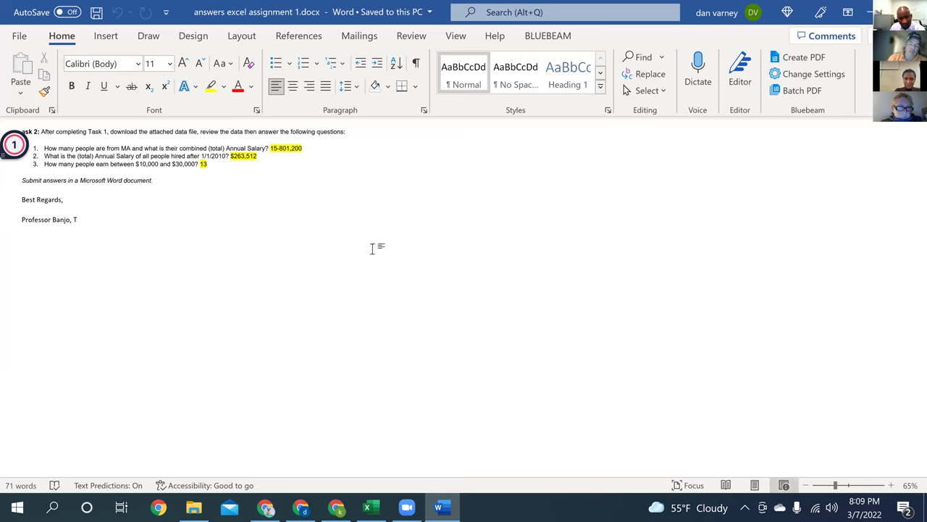
left_click(832, 490)
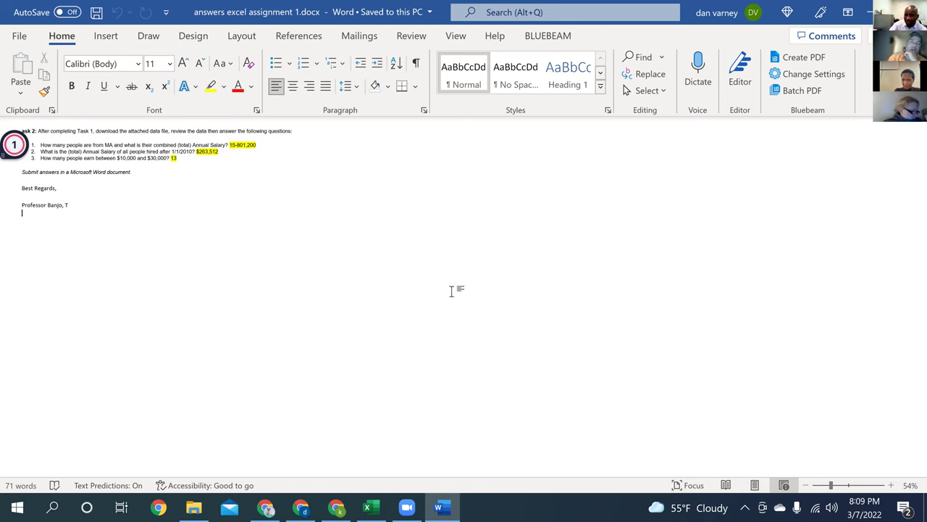
left_click(858, 486)
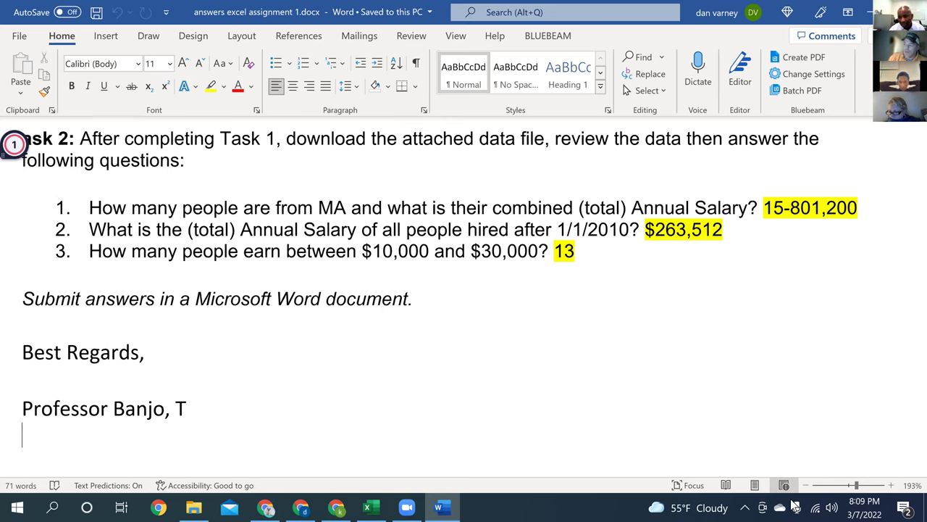
left_click(807, 485)
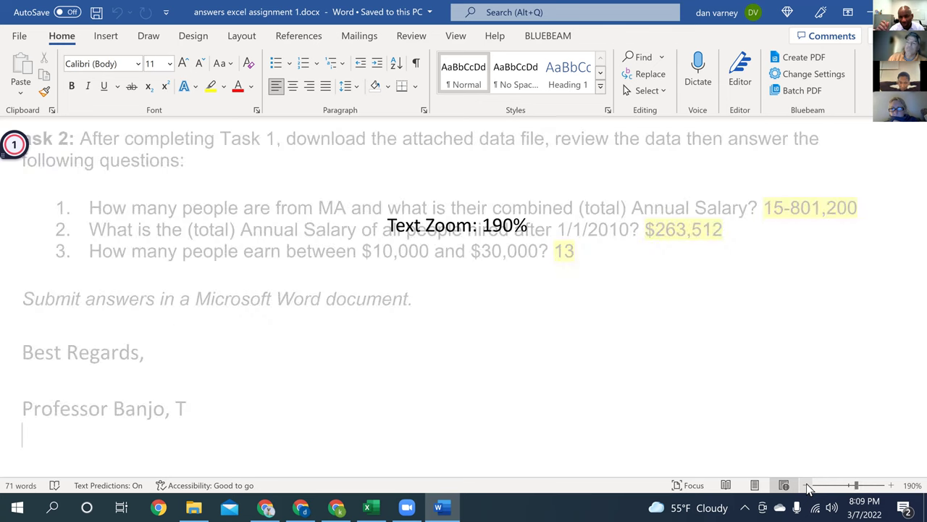
left_click(807, 486)
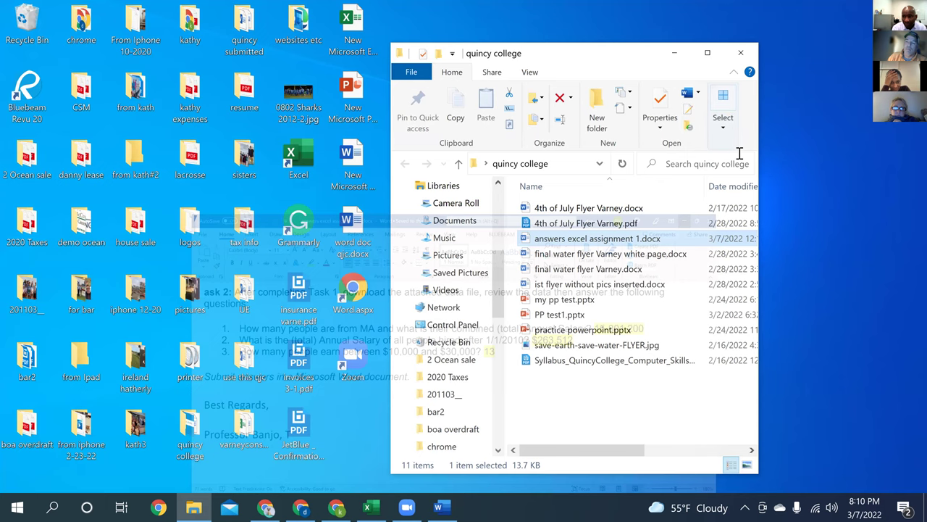
Minimize Word and browse the files in the quincy college folder.
left_click(875, 13)
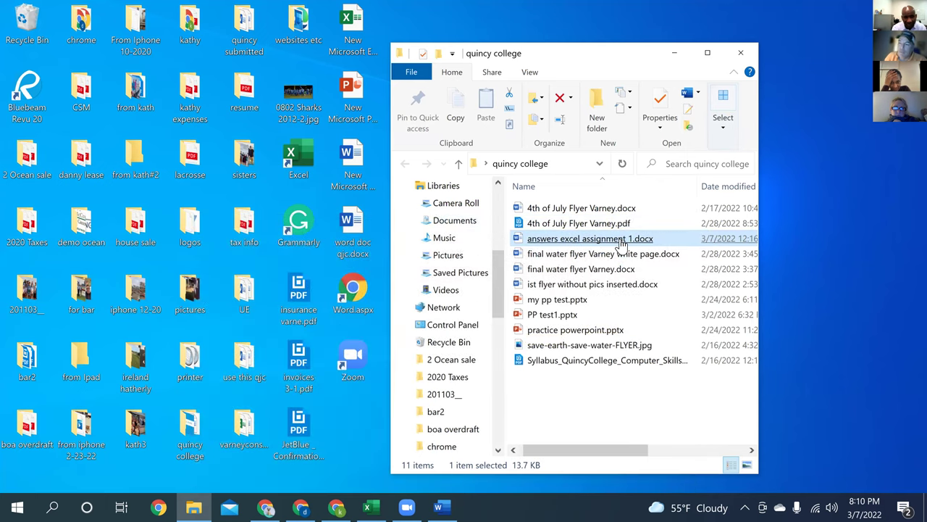
left_click(601, 299)
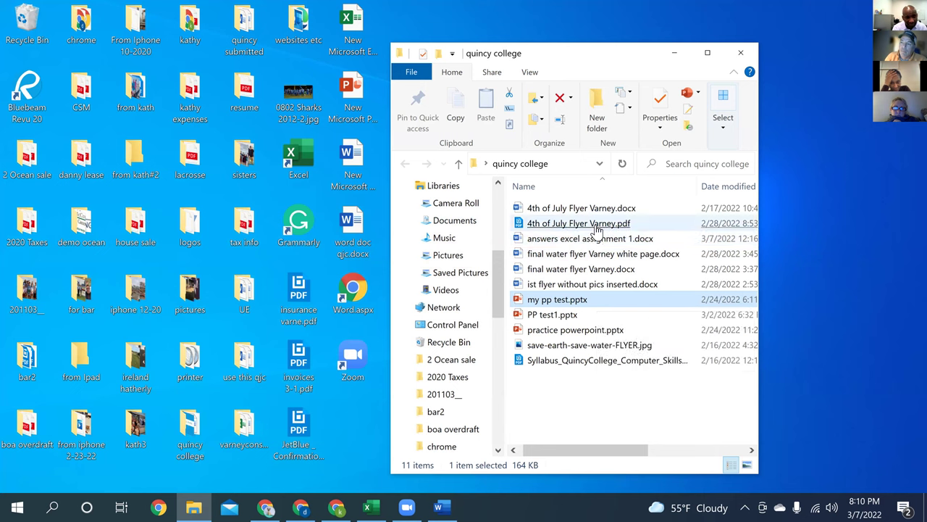
left_click(598, 225)
left_click(589, 242)
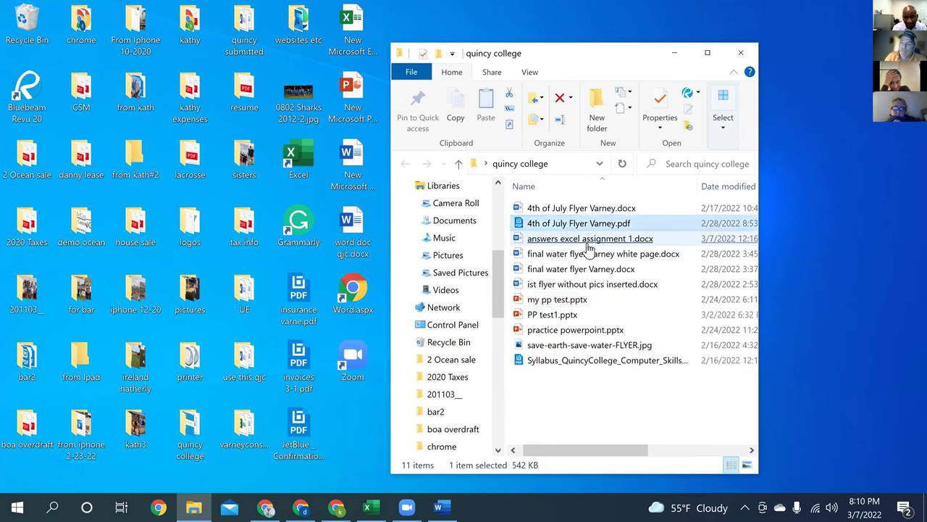
left_click(590, 253)
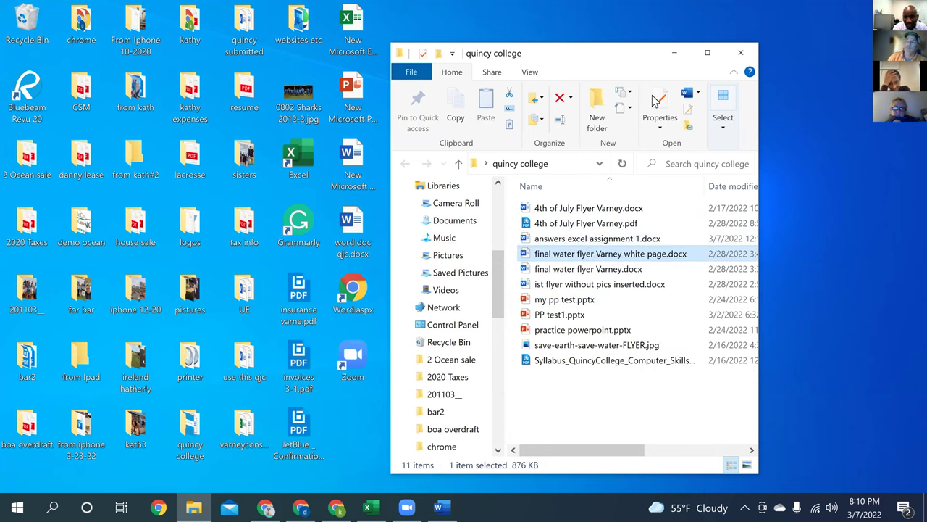
Maximize File Explorer, go to the Desktop folder and launch Excel from its shortcut.
double_click(656, 56)
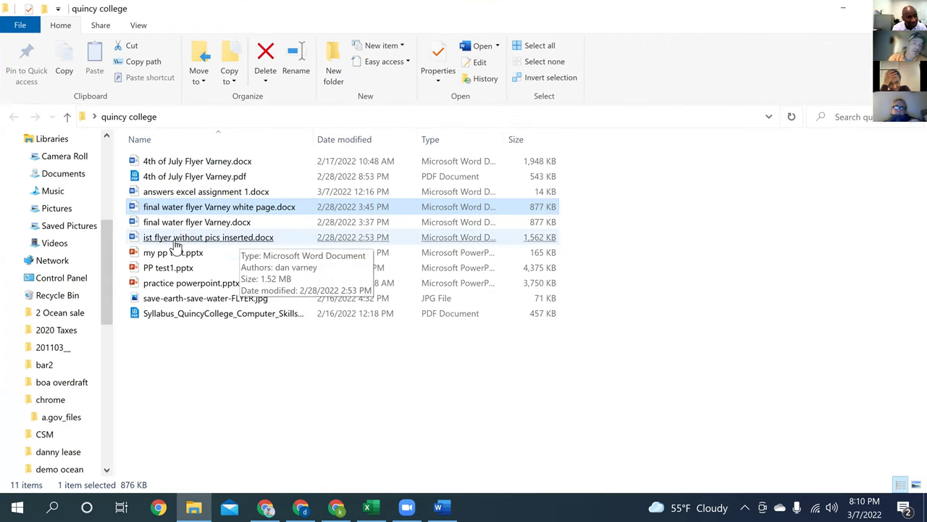
scroll(116, 187, "up", 1)
scroll(116, 188, "up", 5)
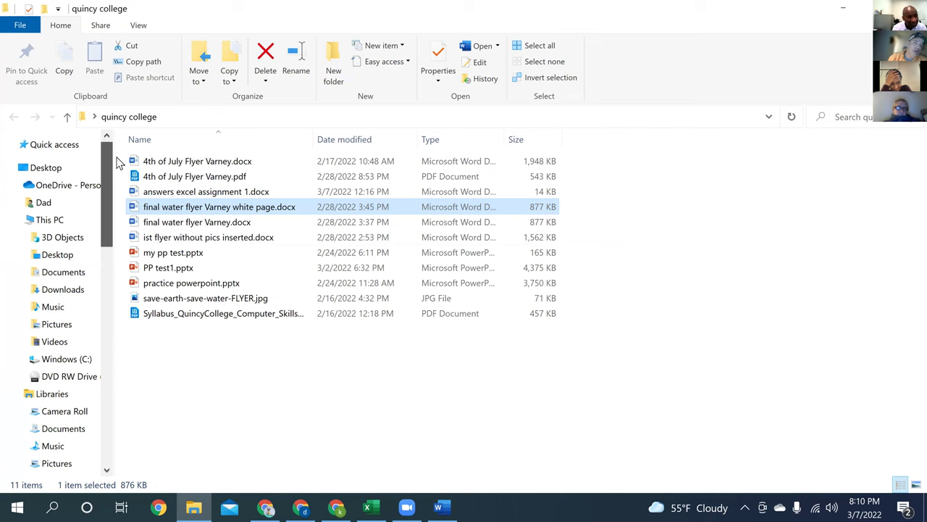
left_click(45, 171)
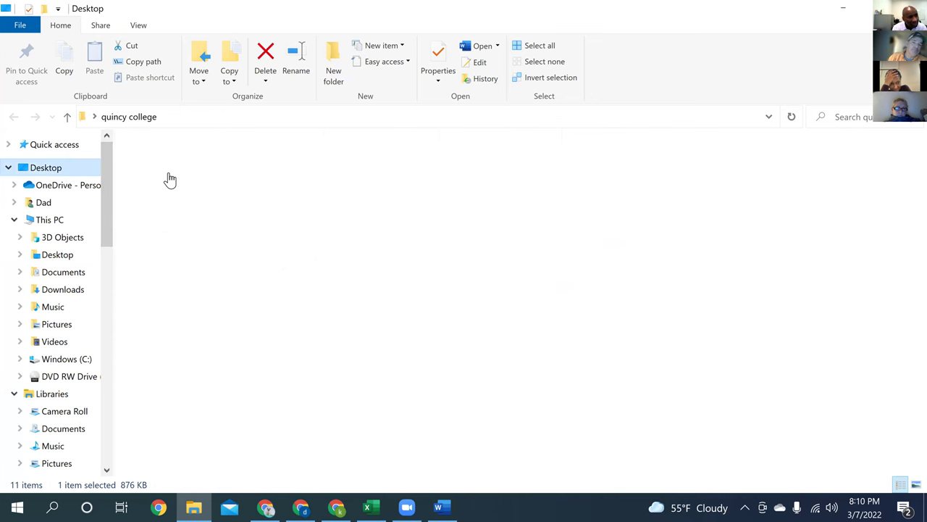
scroll(584, 208, "down", 3)
scroll(584, 208, "down", 2)
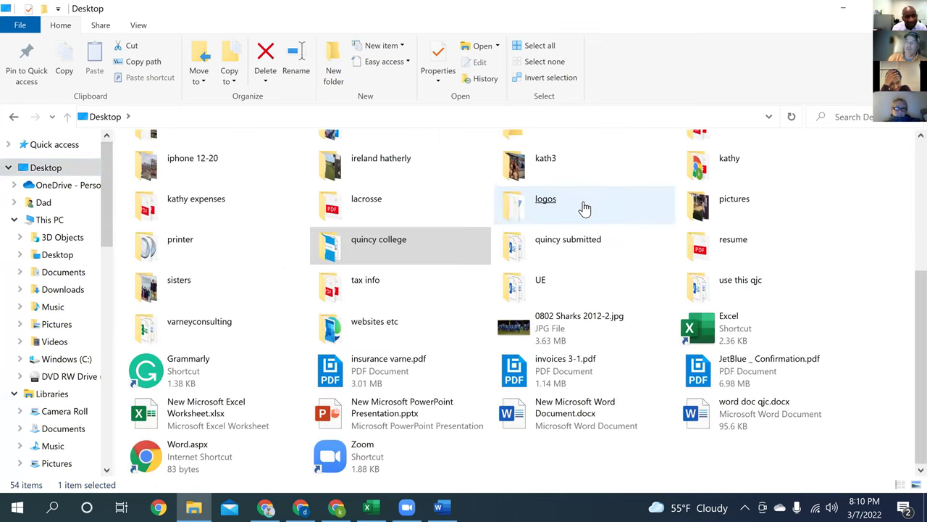
left_click(586, 207)
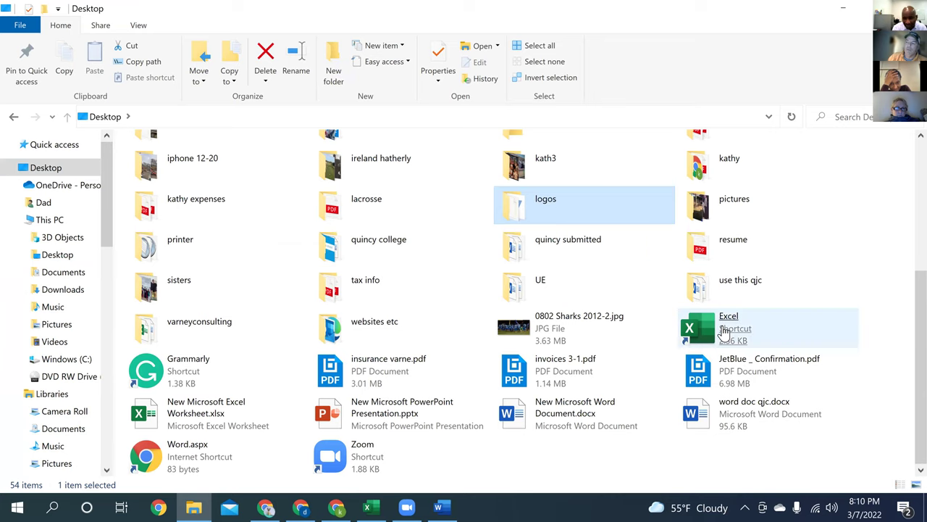
double_click(725, 326)
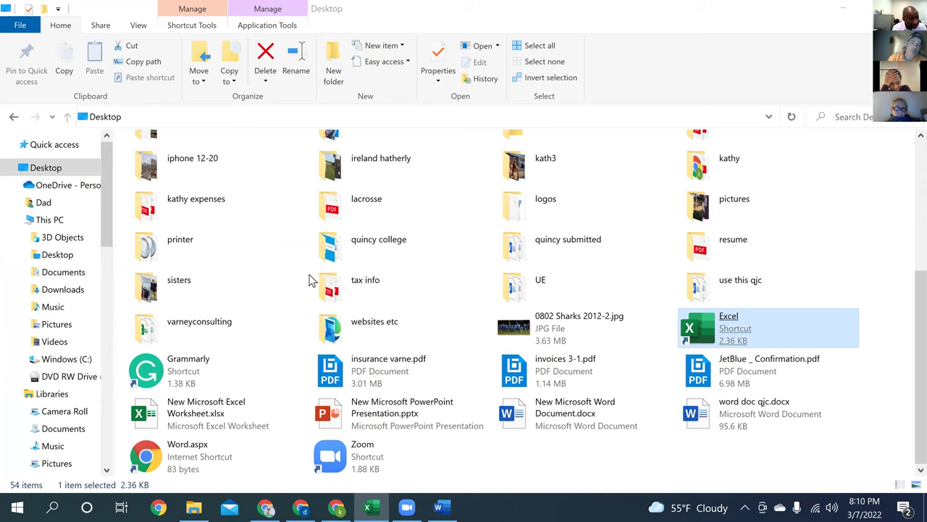
Open payroll.xlsx from the Recent list and select header cells B1 through I1.
scroll(420, 207, "down", 2)
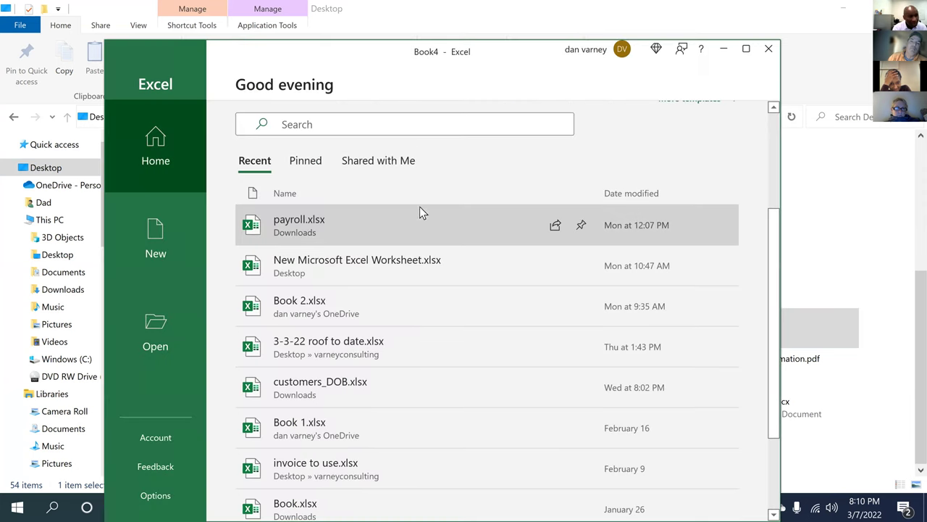
left_click(385, 224)
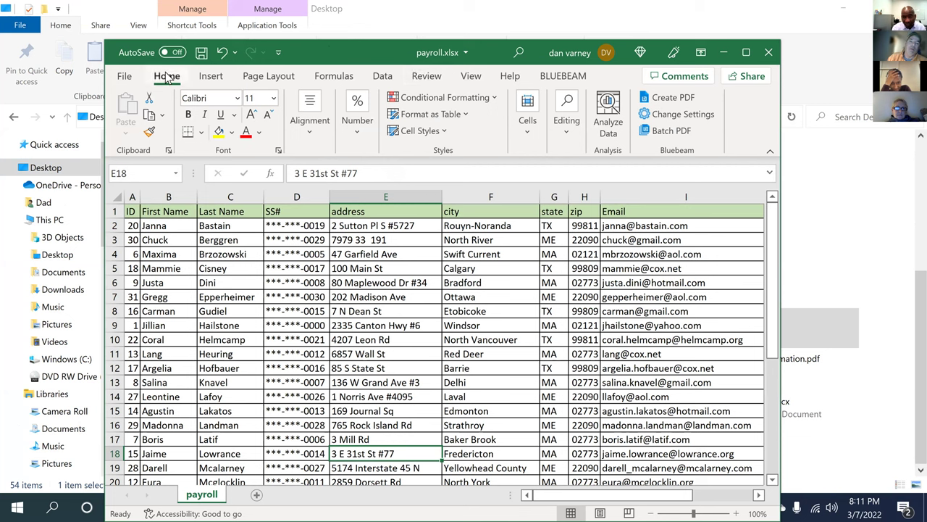
left_click(181, 212)
left_click_drag(271, 217, 562, 211)
left_click_drag(629, 211, 644, 214)
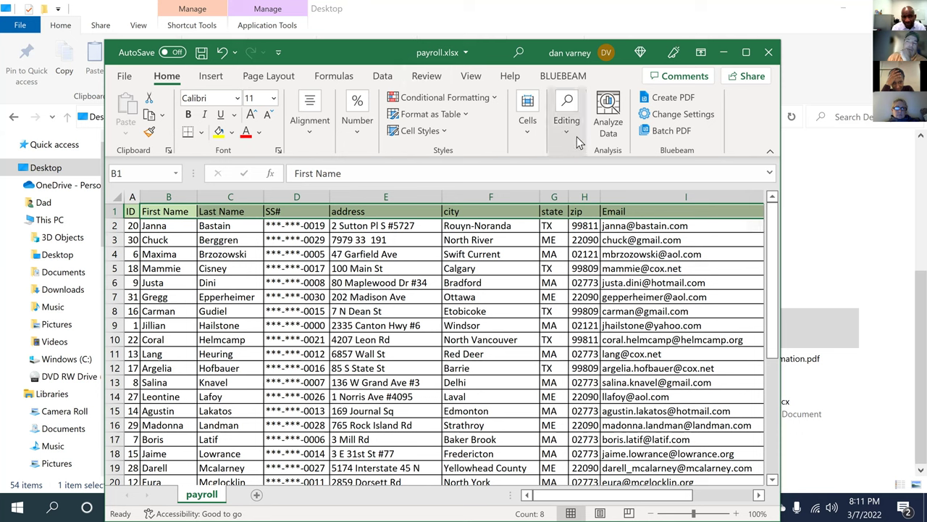
Open Analyze Data, widen the Excel window to show all columns, then close the pane.
left_click(615, 135)
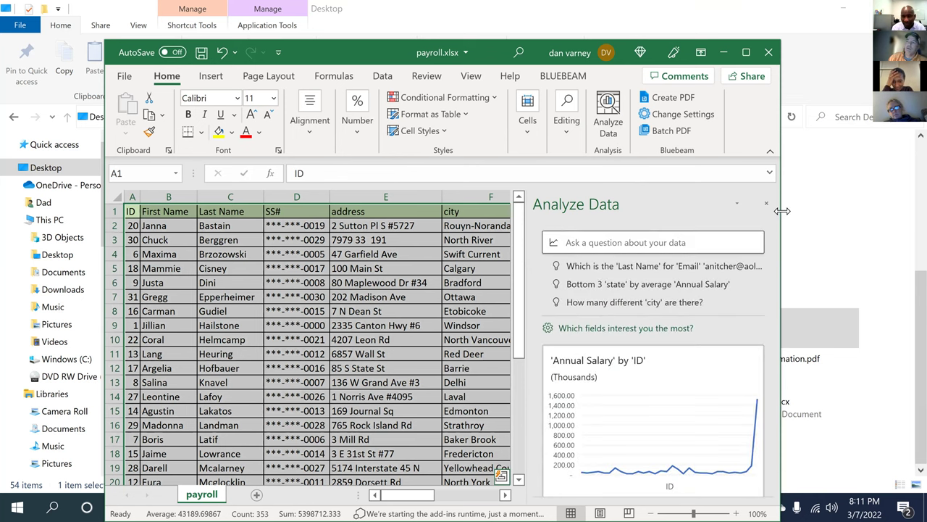
left_click_drag(780, 147, 926, 147)
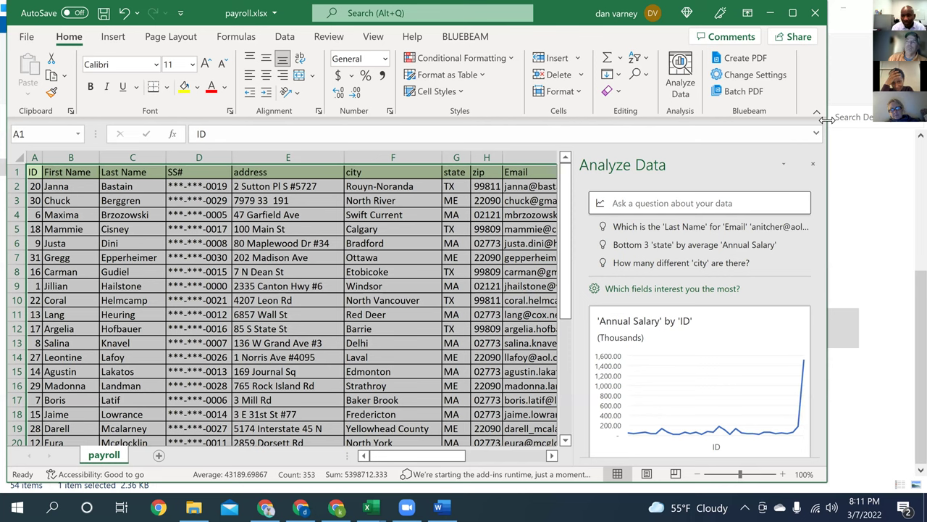
left_click_drag(826, 120, 924, 122)
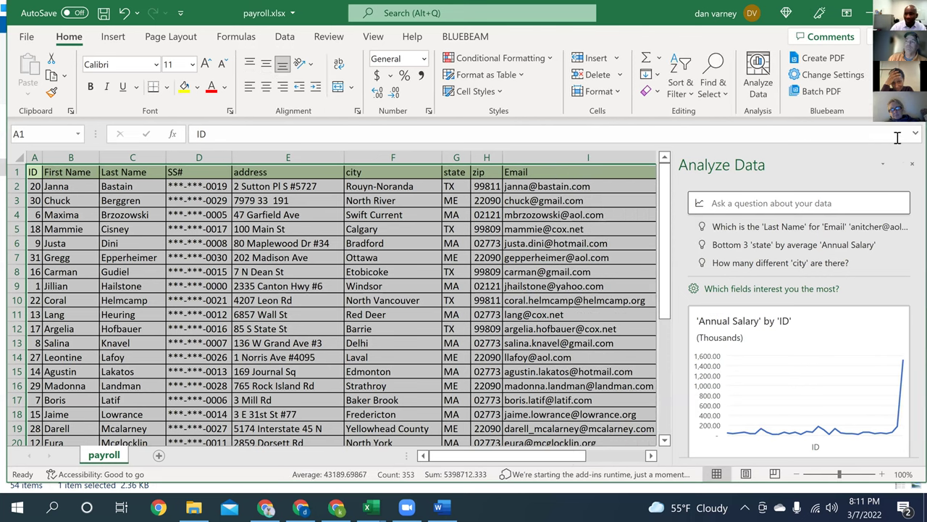
left_click(659, 59)
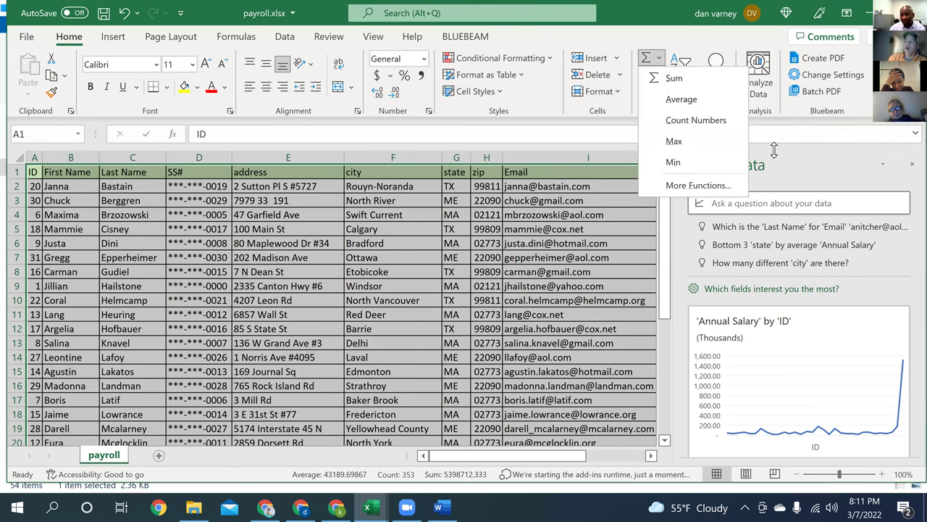
left_click(771, 154)
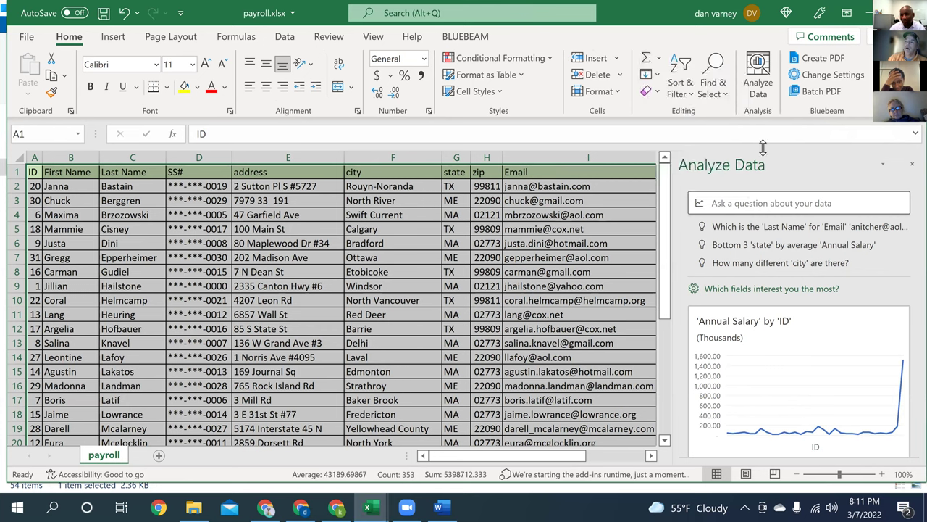
left_click(910, 165)
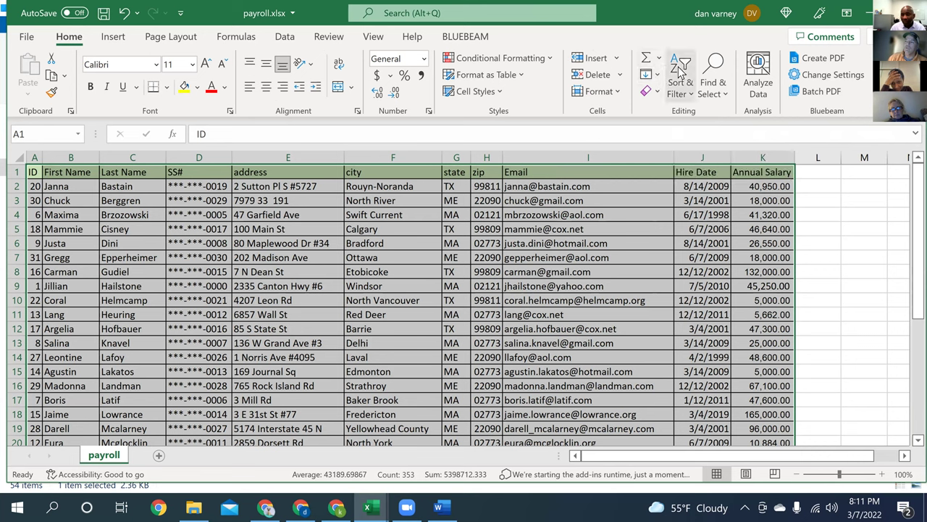
Turn on header filters and filter the state column to MA only, excluding TX and ME.
left_click(692, 91)
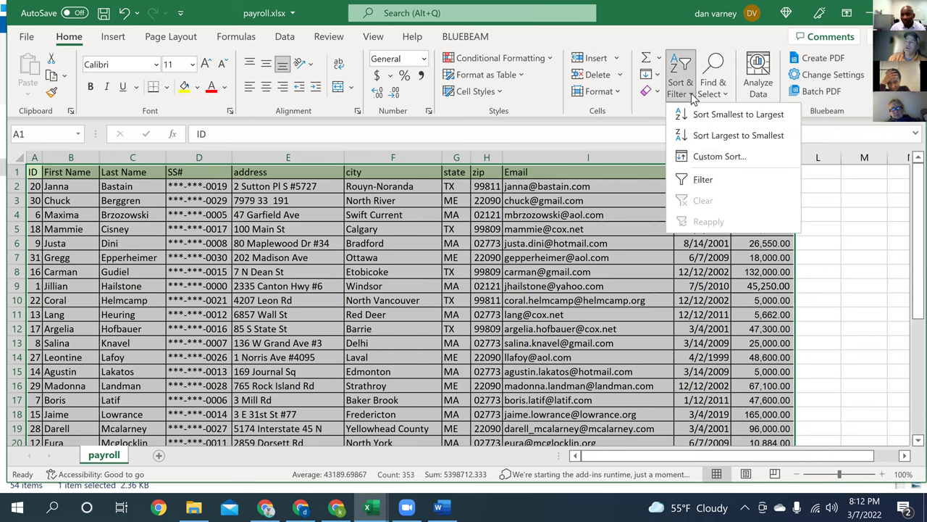
left_click(696, 181)
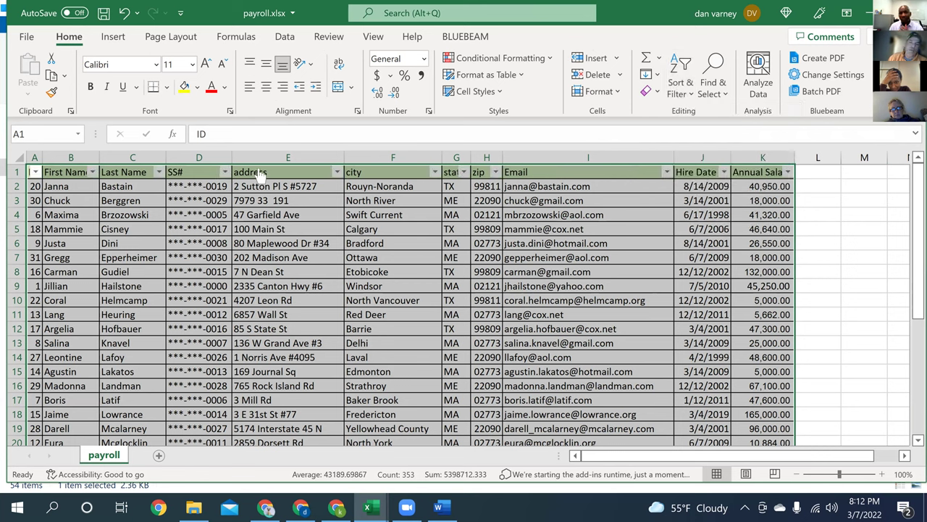
left_click(464, 172)
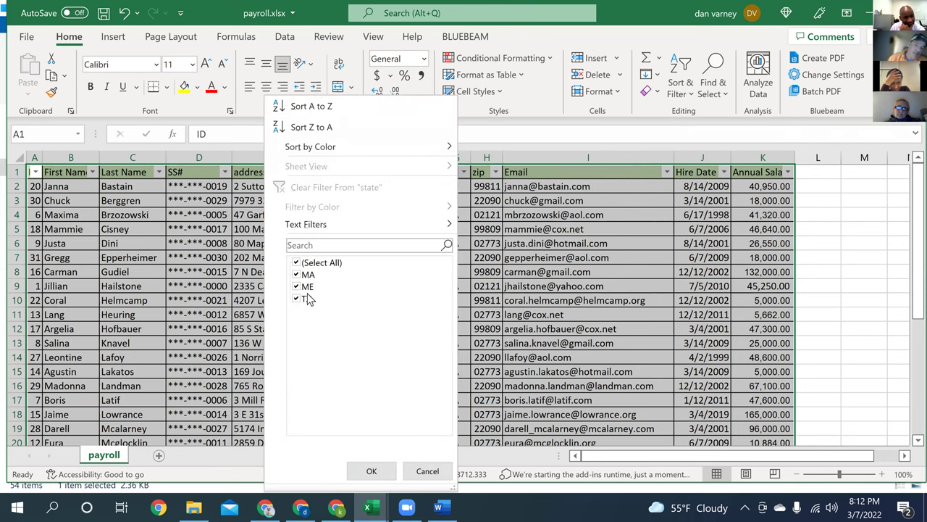
left_click(298, 300)
left_click(300, 286)
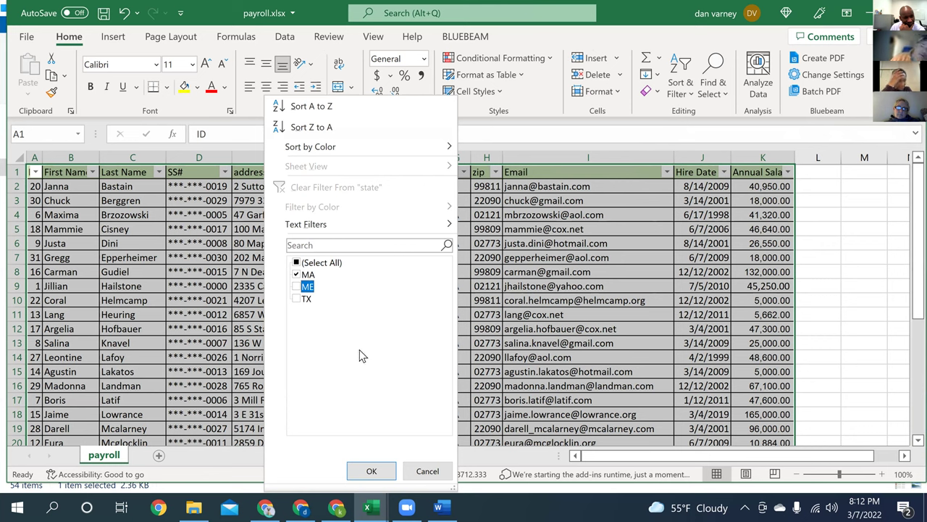
left_click(370, 470)
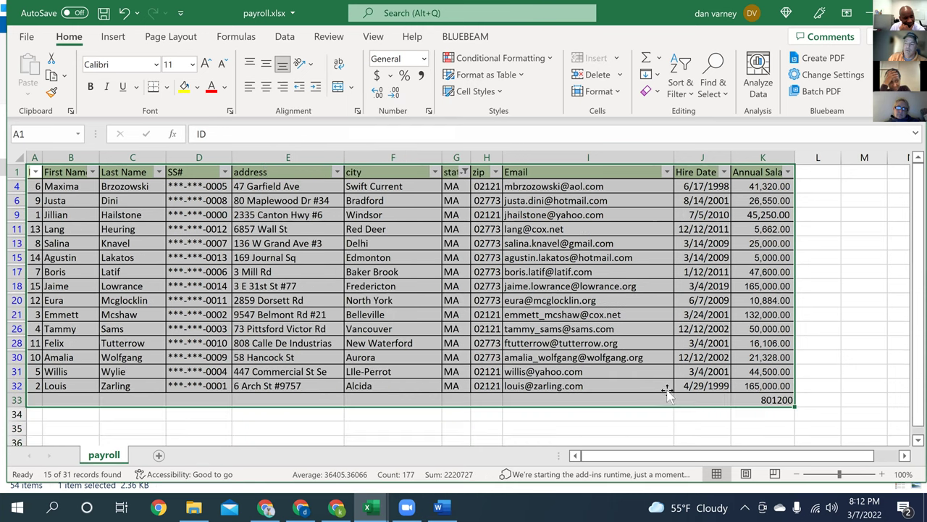
scroll(863, 390, "down", 3)
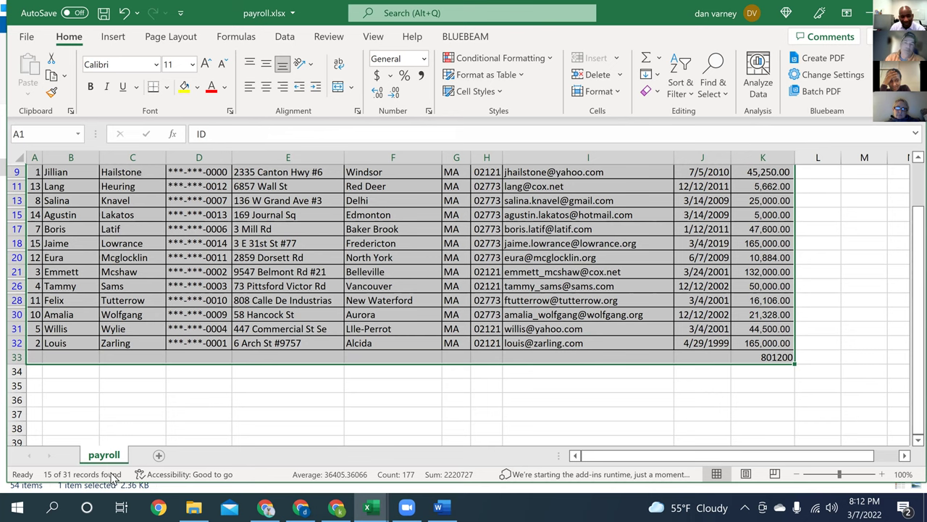
scroll(476, 321, "up", 1)
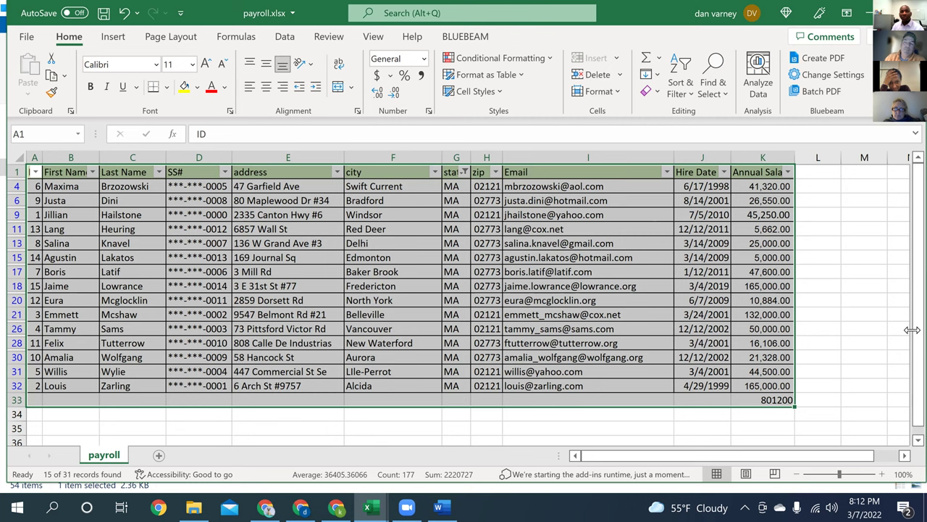
left_click_drag(912, 267, 907, 246)
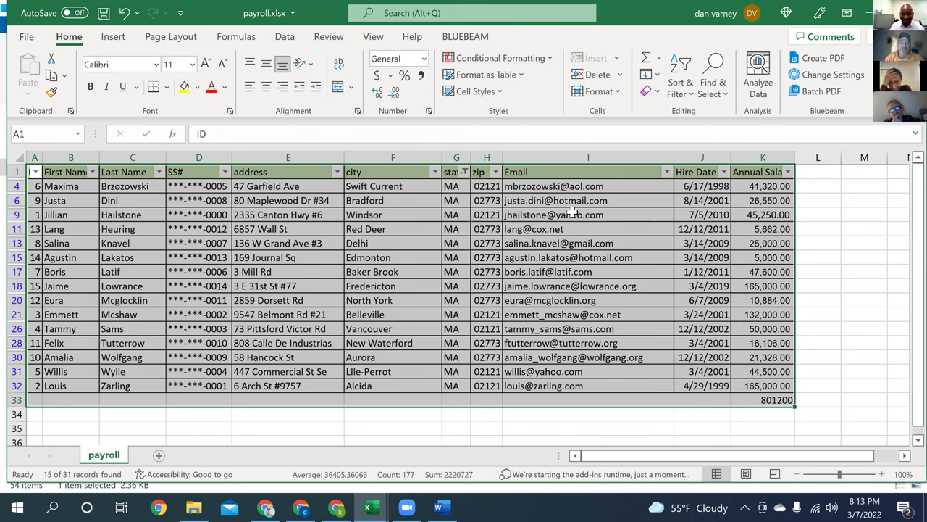
scroll(542, 233, "down", 1)
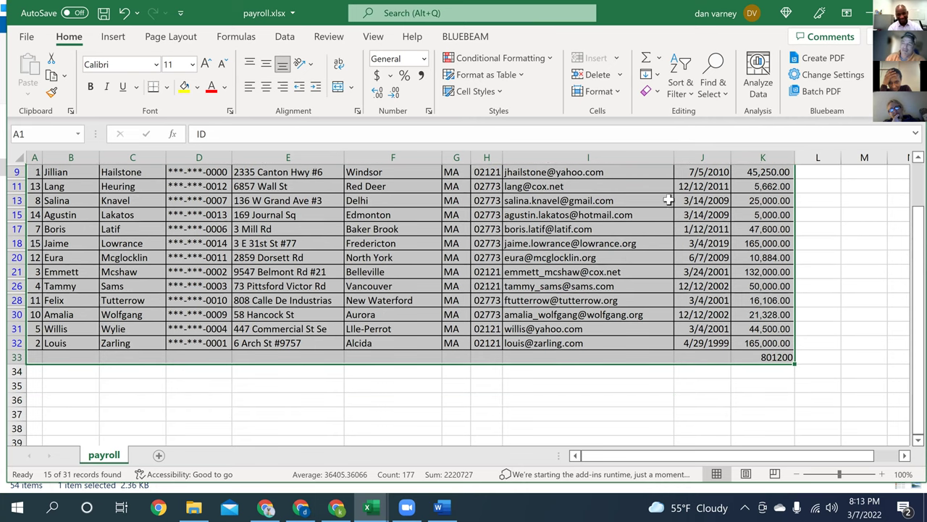
scroll(427, 226, "up", 1)
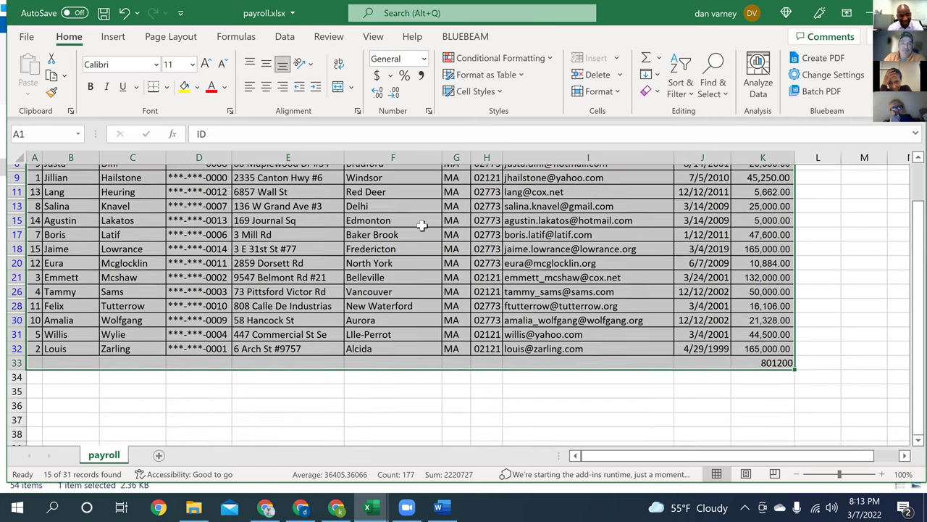
scroll(513, 206, "down", 1)
scroll(513, 206, "up", 1)
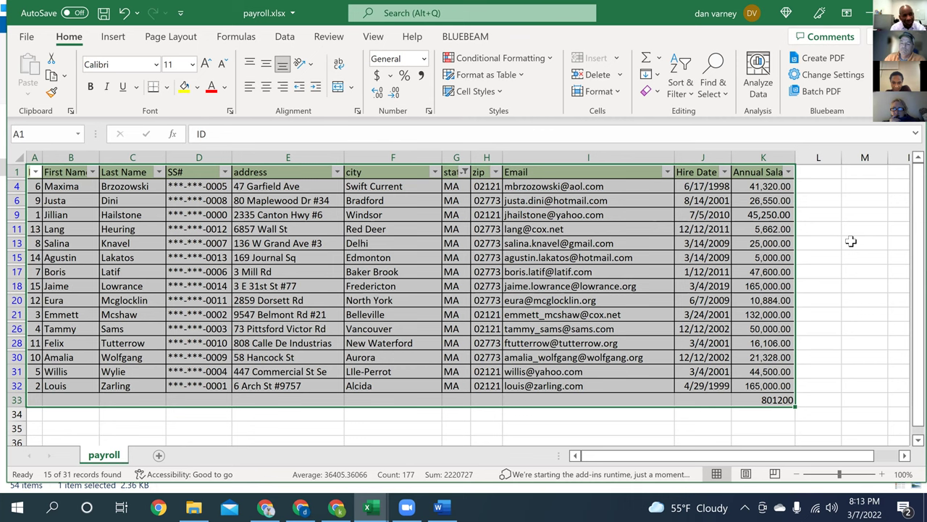
Undo the column width change and the MA state filter to show all rows.
left_click(125, 13)
left_click(125, 14)
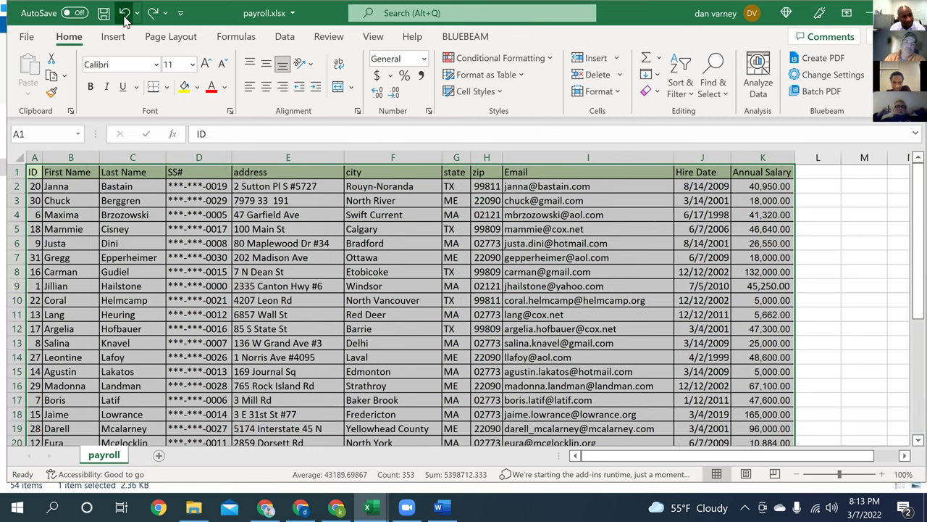
key("ctrl+n")
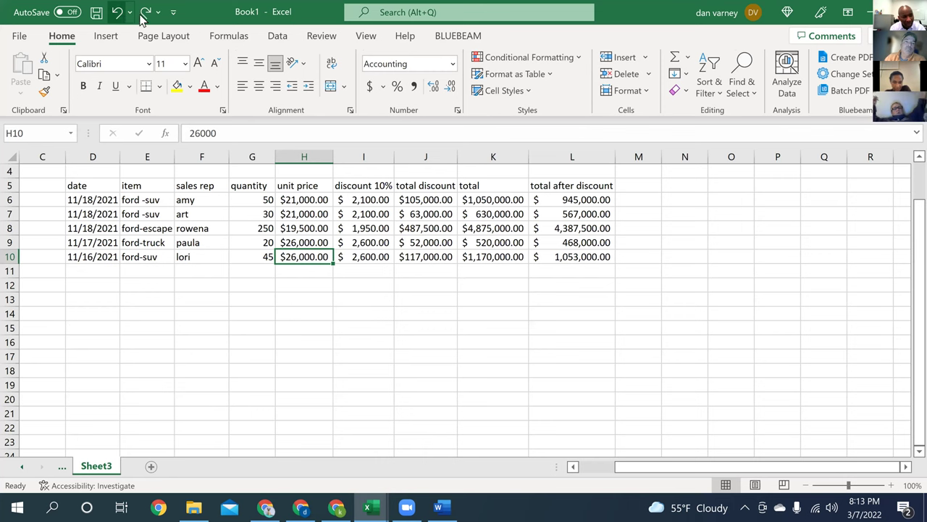
left_click(145, 14)
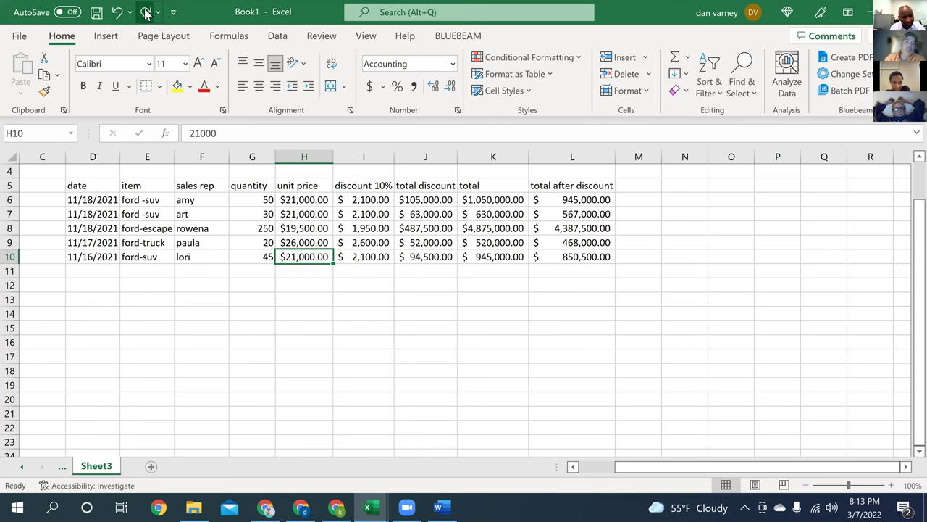
Back in payroll.xlsx, re-add header filter arrows with Ctrl+Shift+L and deselect the range.
key("alt+Tab")
key("ctrl+a")
key("ctrl+shift+l")
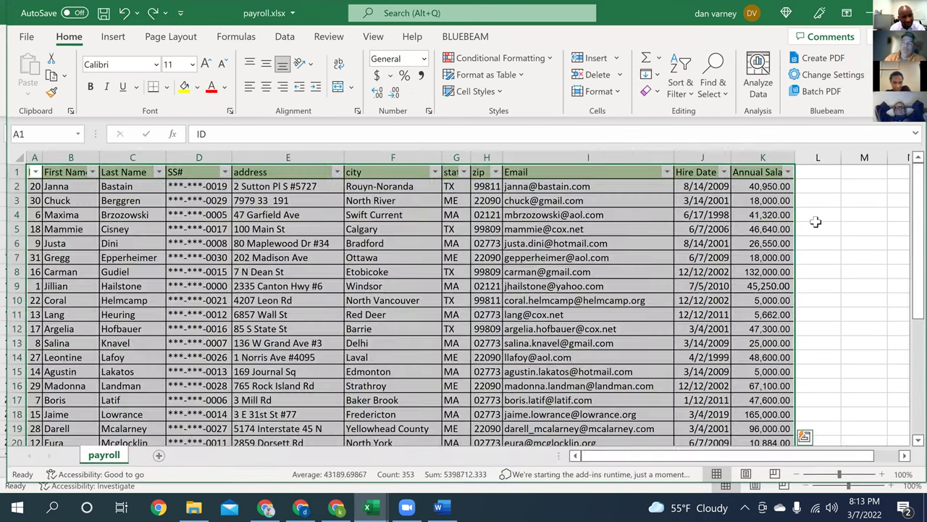
left_click(819, 228)
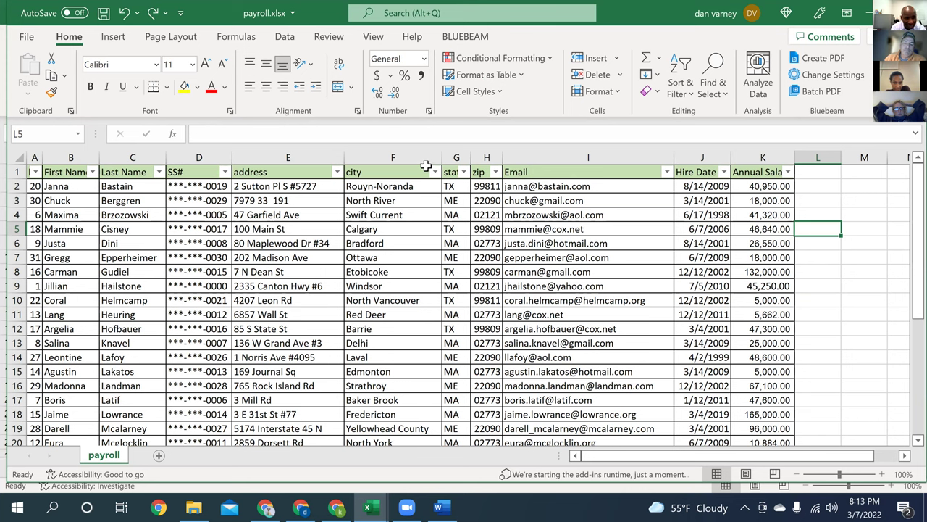
Select the header row from First Name across and turn Filter off.
left_click(70, 171)
left_click_drag(69, 171, 746, 174)
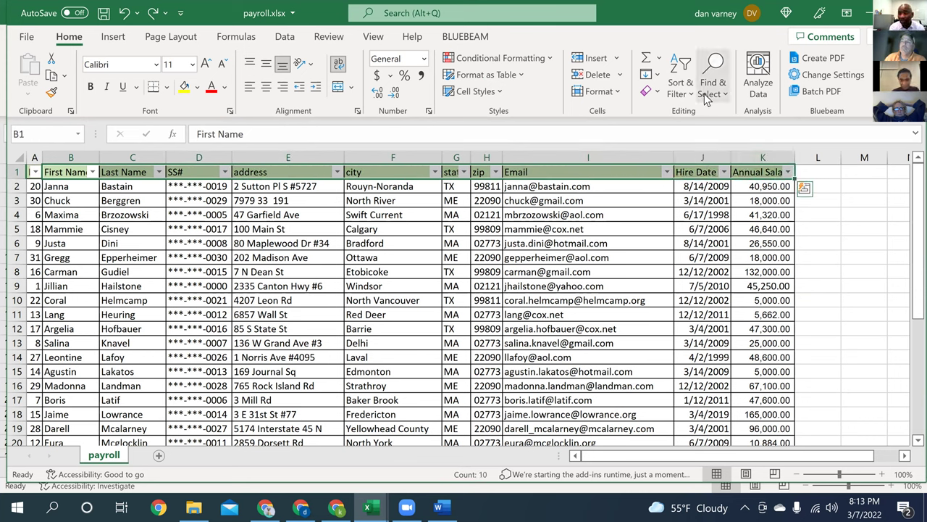
left_click(690, 92)
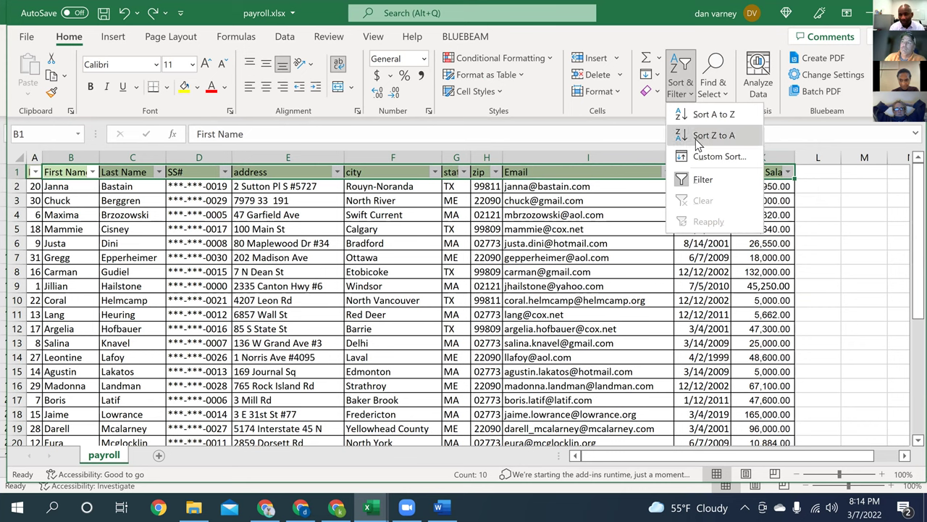
left_click(701, 179)
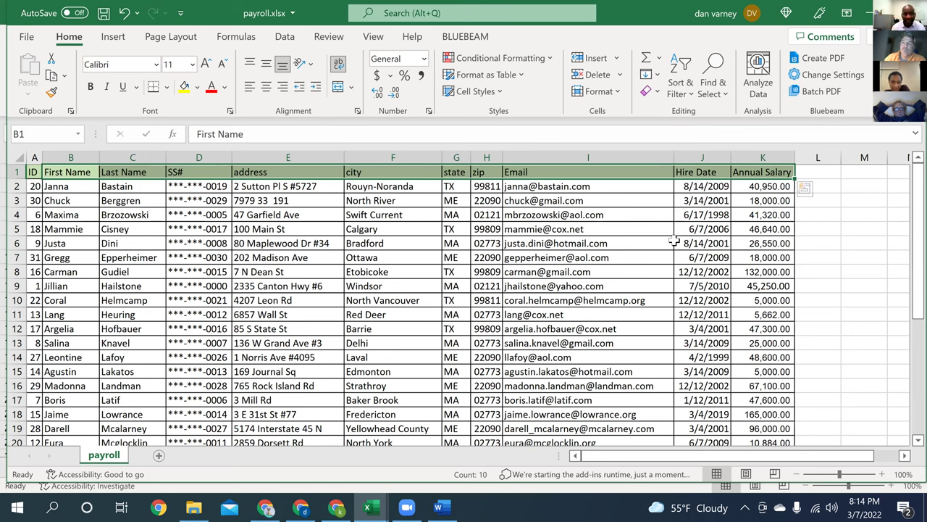
Select salary cell K5, then the whole data range, and review the 1514996.667 salary total.
left_click(766, 214)
left_click(756, 229)
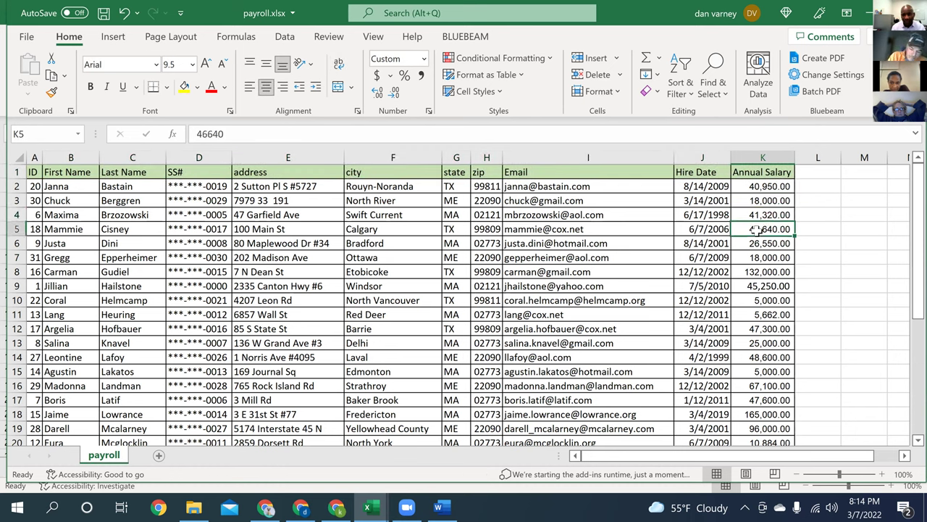
key("ctrl+a")
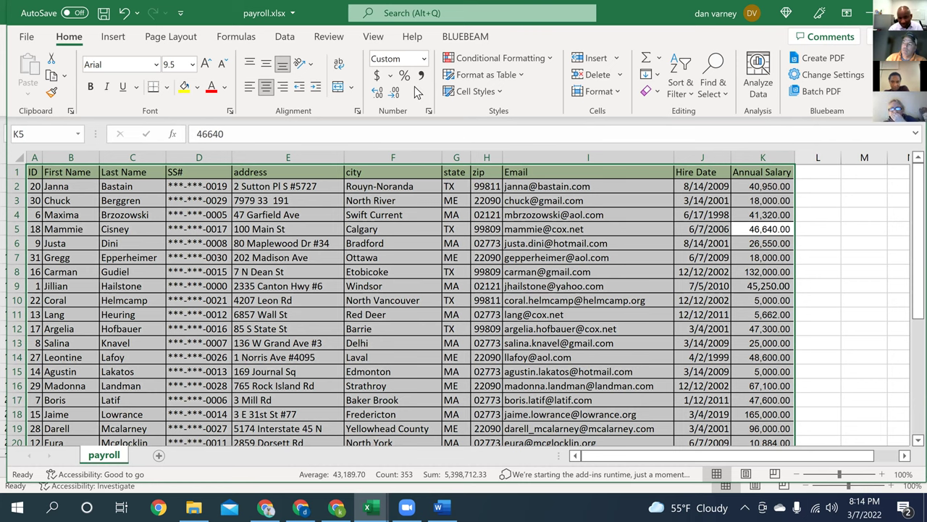
left_click_drag(906, 284, 906, 226)
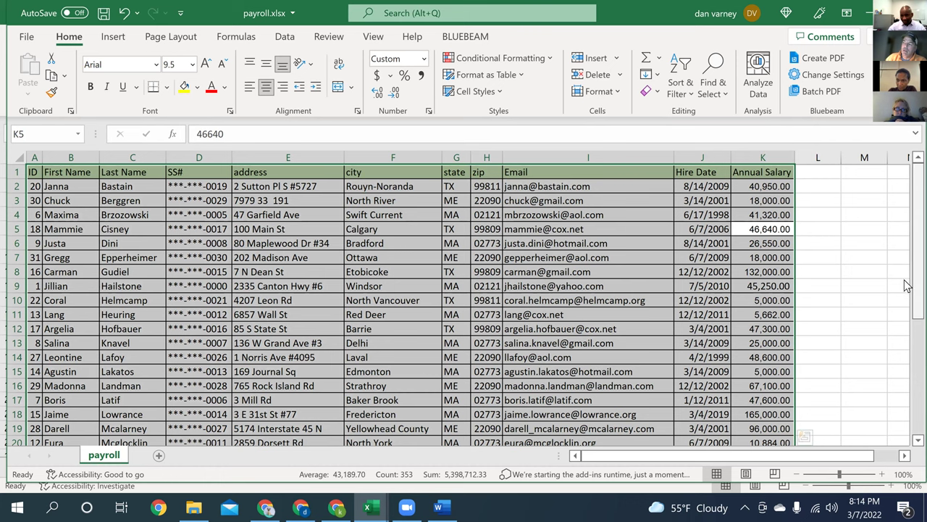
scroll(906, 290, "down", 10)
scroll(907, 311, "up", 1)
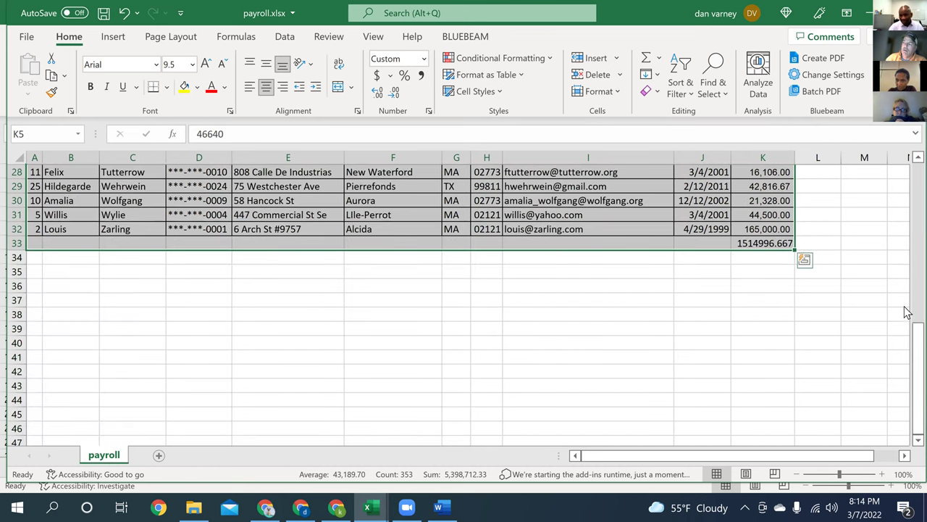
left_click(804, 261)
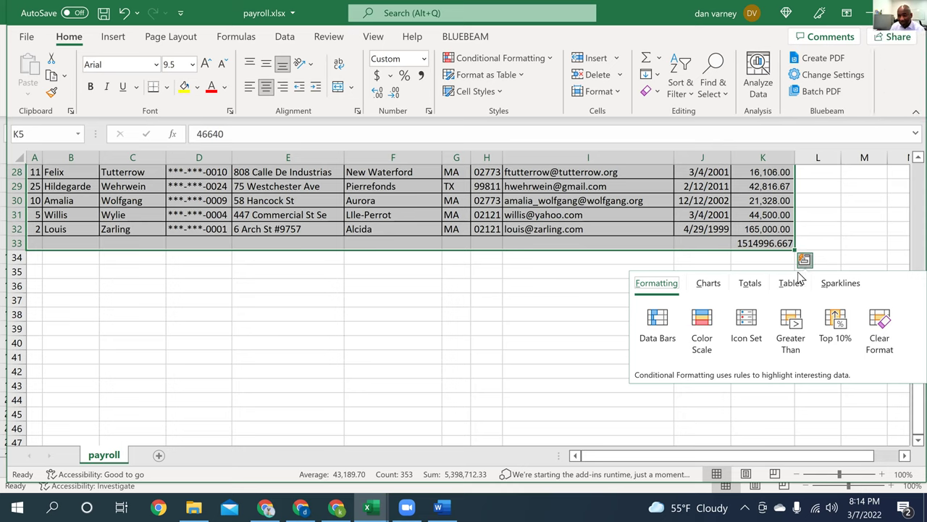
left_click(792, 284)
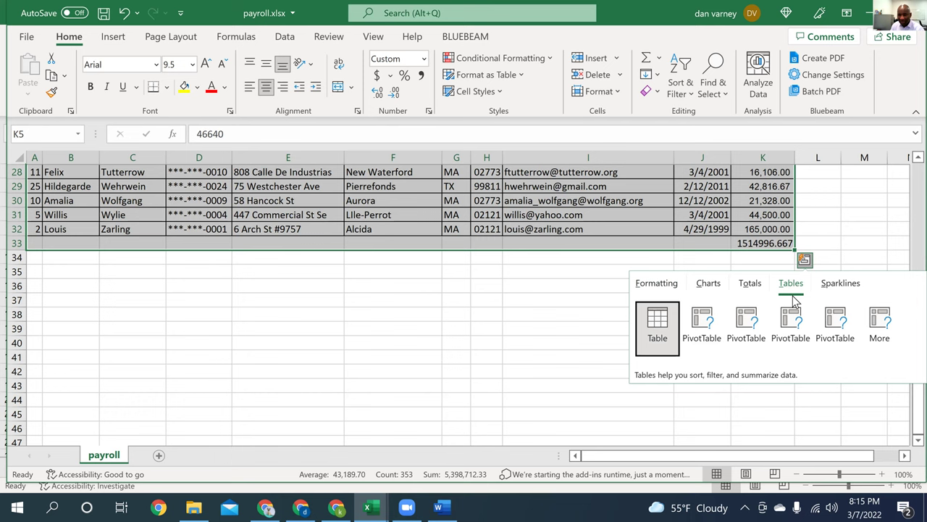
left_click(658, 329)
left_click(658, 328)
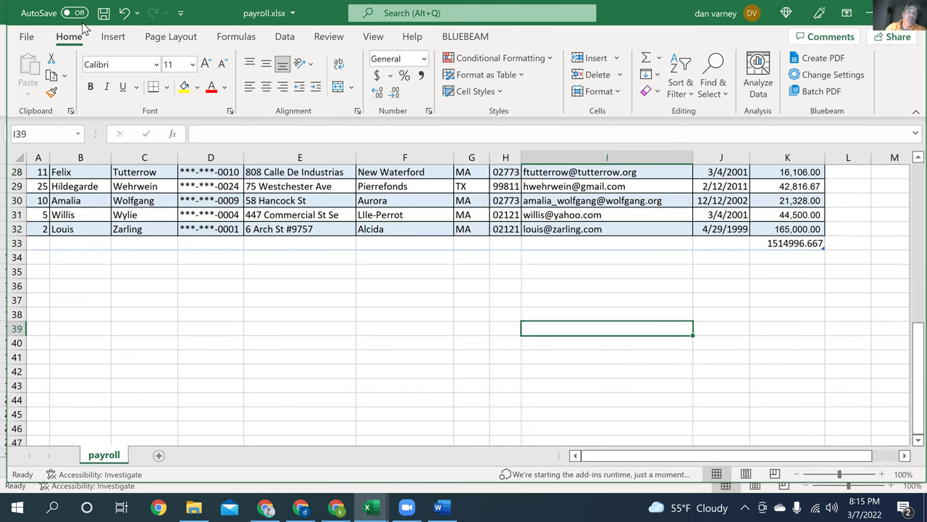
left_click(125, 12)
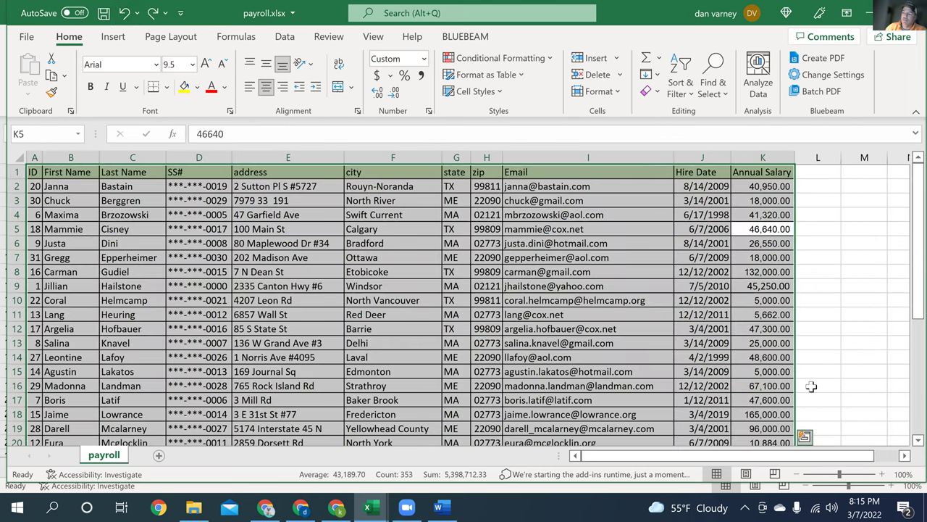
Use Quick Analysis to create a PivotTable of Sum of Annual Salary by state (MA 801200, TX 414030).
left_click(804, 436)
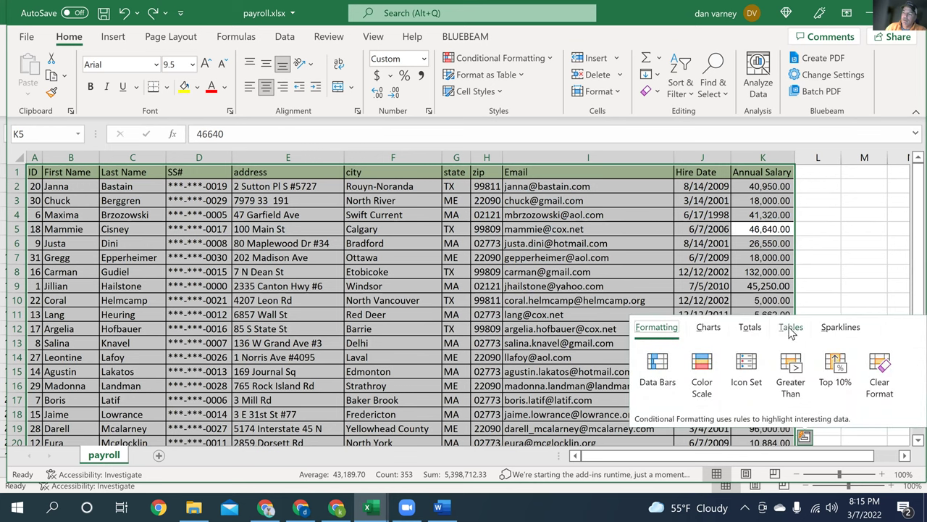
left_click(792, 328)
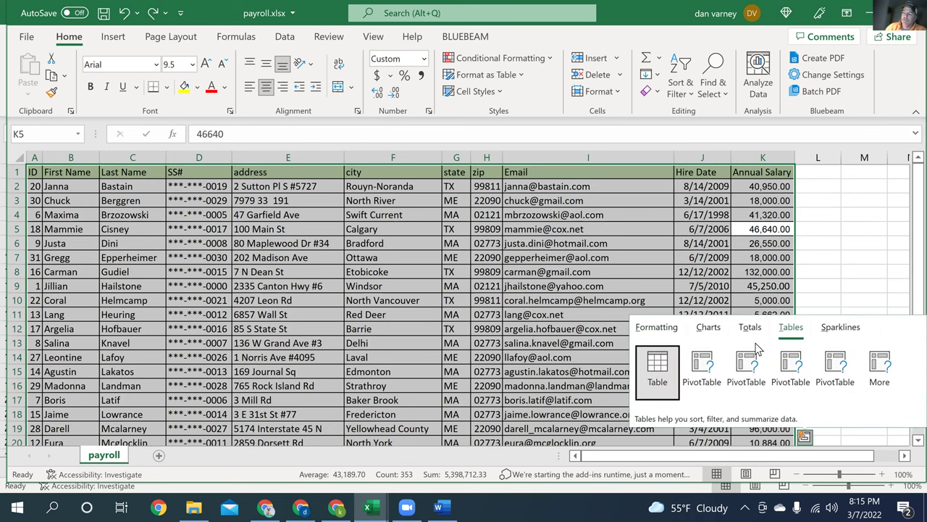
left_click(702, 374)
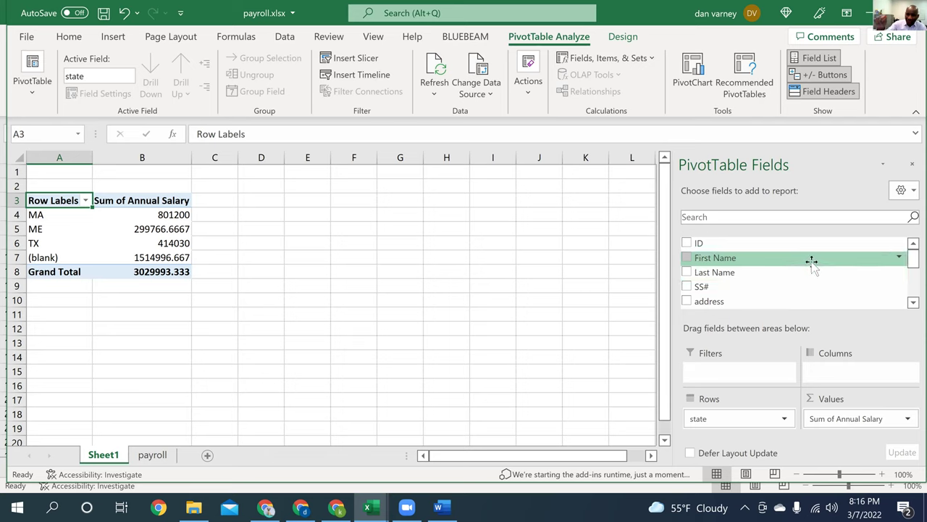
left_click(902, 190)
left_click(851, 176)
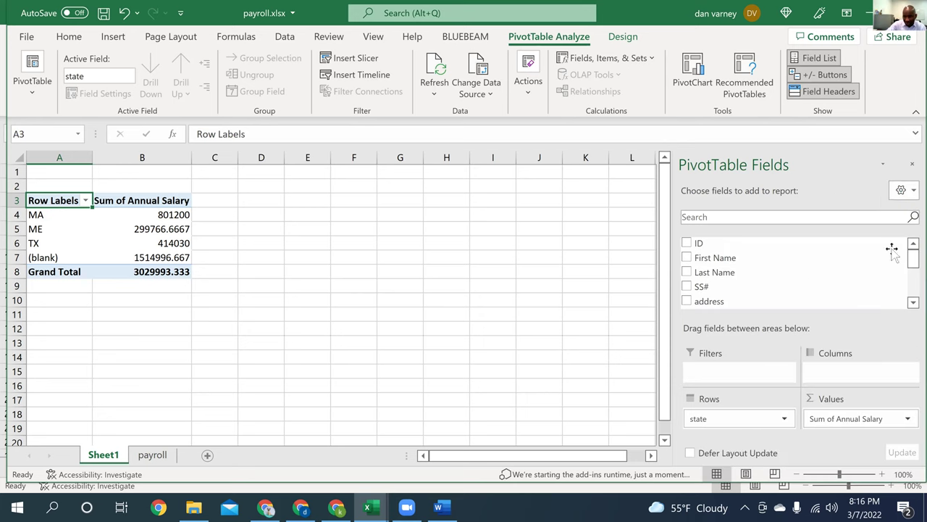
left_click_drag(907, 273, 907, 287)
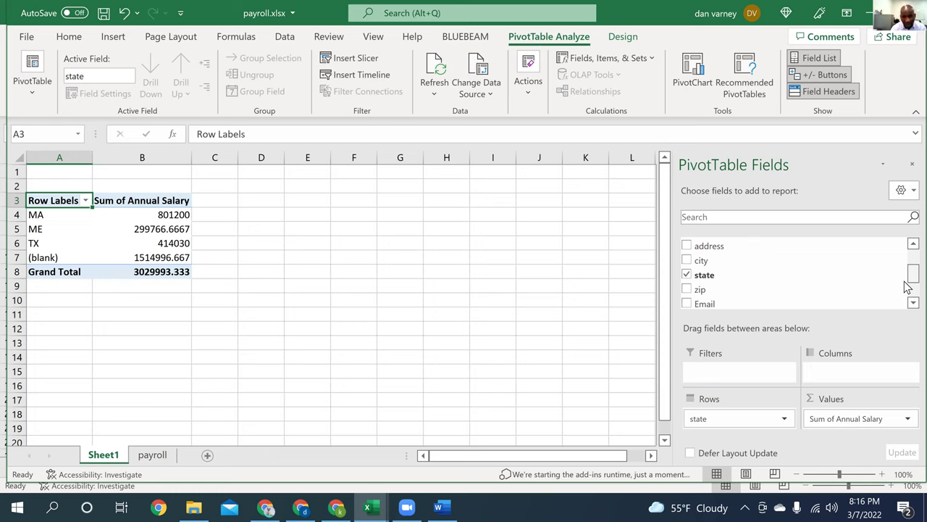
left_click_drag(907, 268, 906, 289)
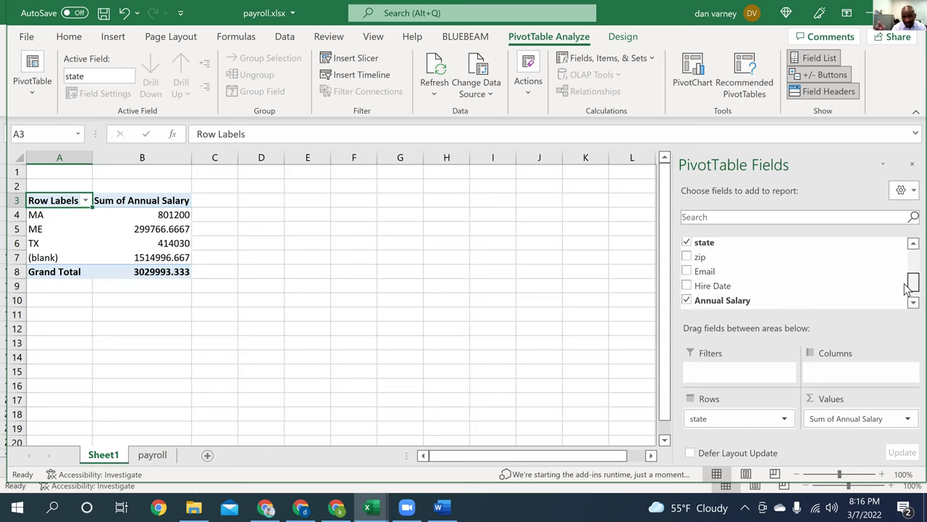
left_click_drag(908, 288, 907, 284)
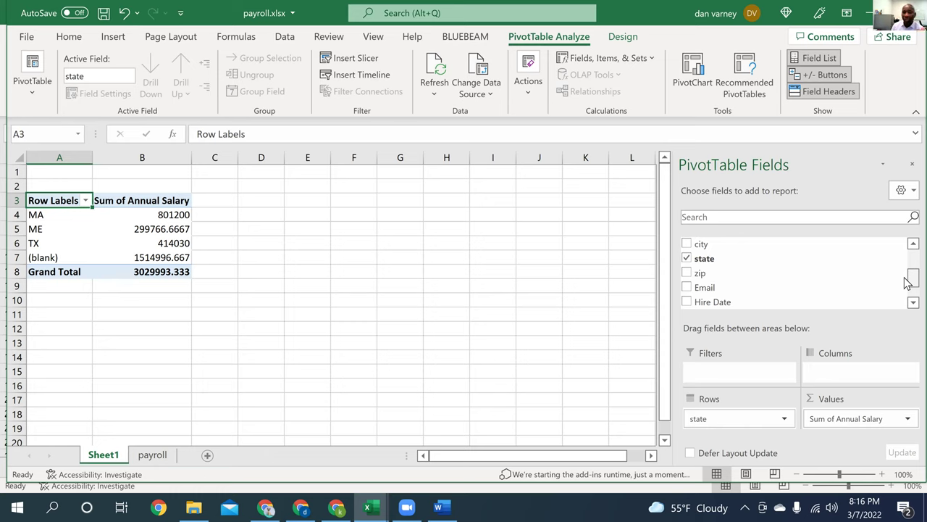
left_click_drag(906, 282, 905, 283)
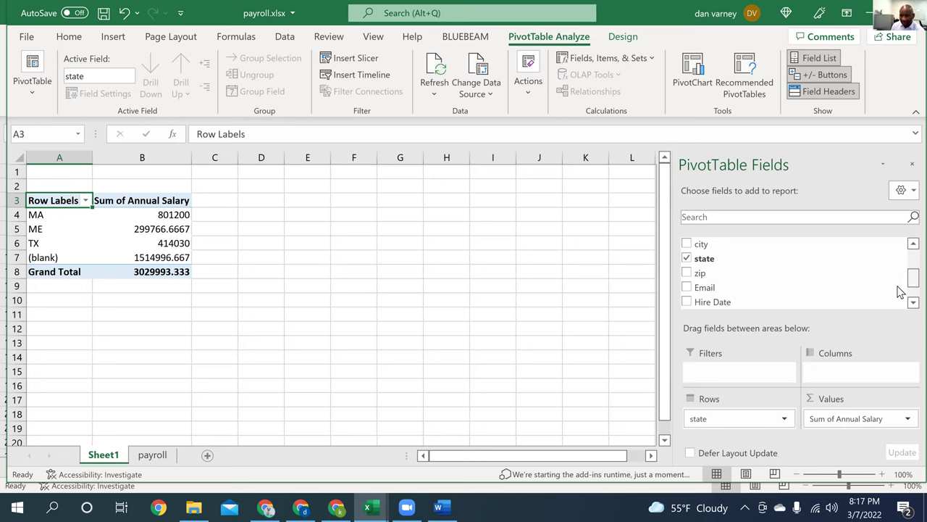
left_click_drag(906, 283, 905, 290)
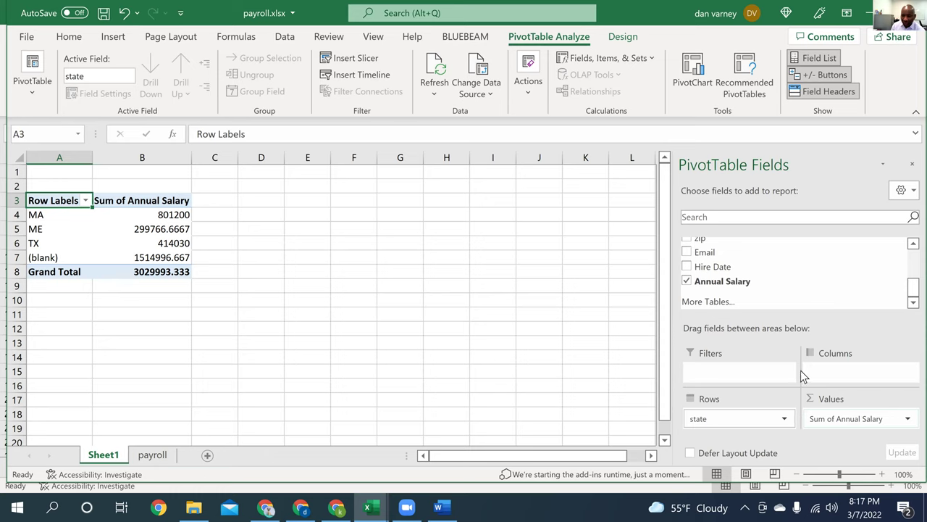
left_click(784, 411)
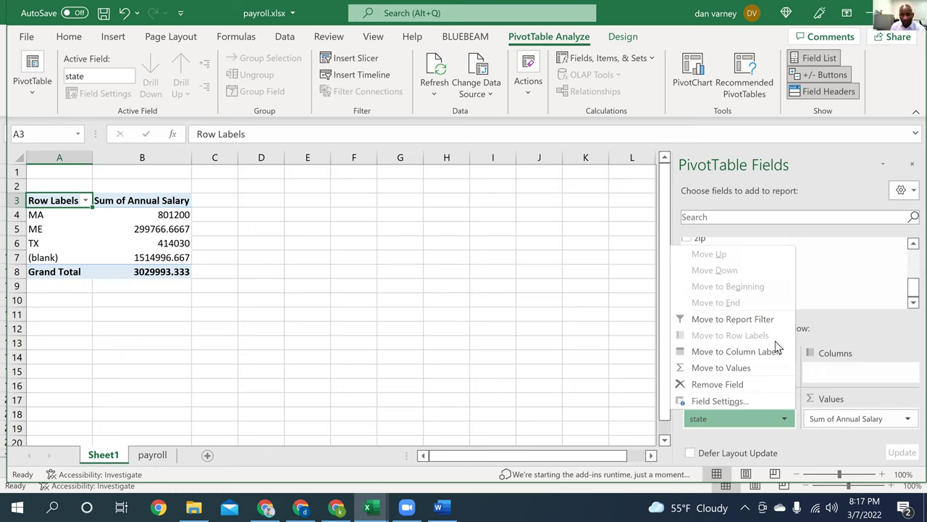
left_click(846, 341)
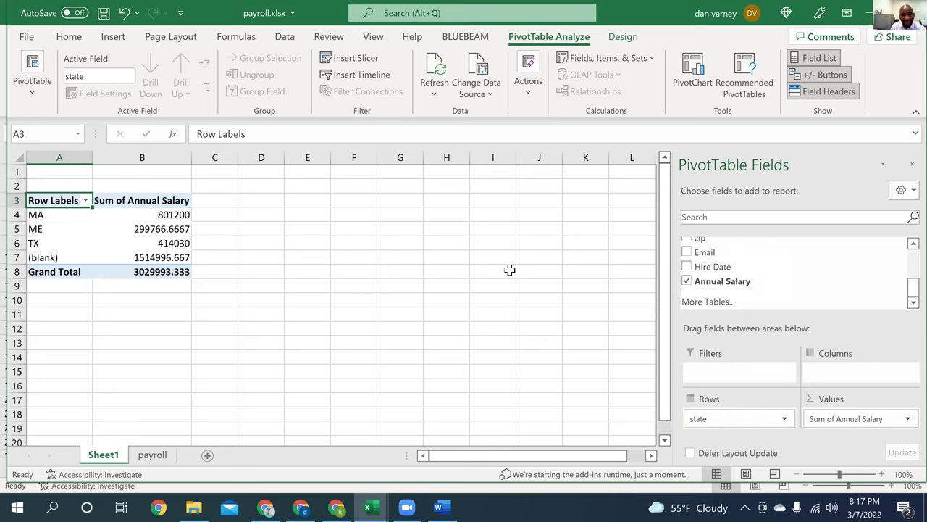
Uncheck state in the PivotTable Fields list to remove it from the pivot rows.
scroll(509, 271, "down", 2)
scroll(505, 272, "up", 2)
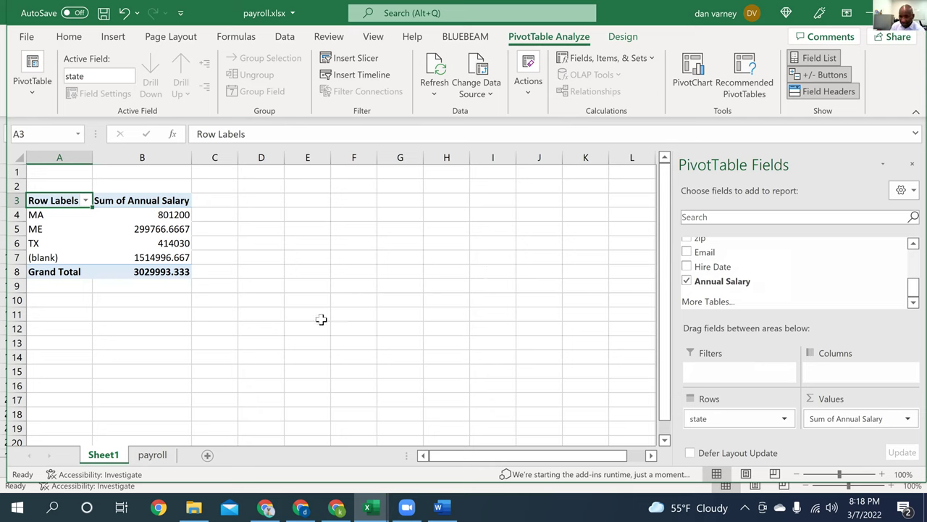
scroll(781, 297, "up", 2)
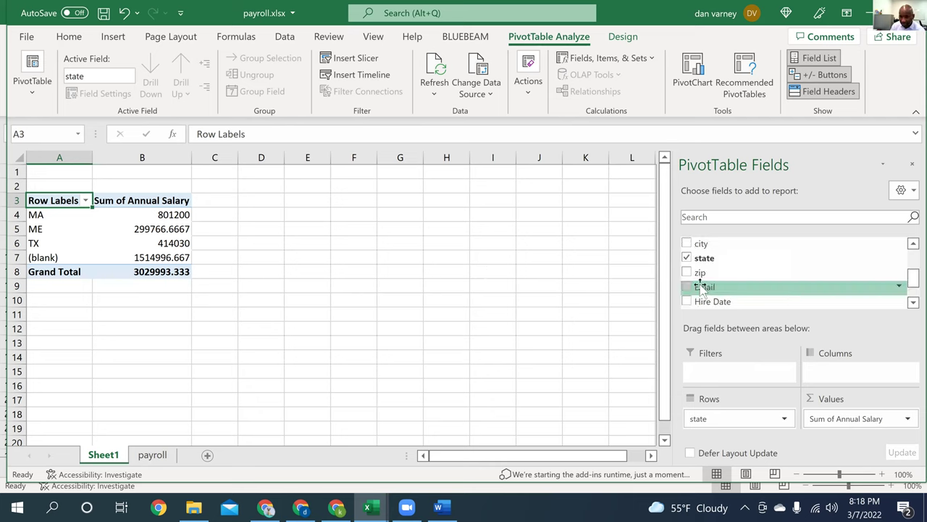
scroll(732, 264, "down", 2)
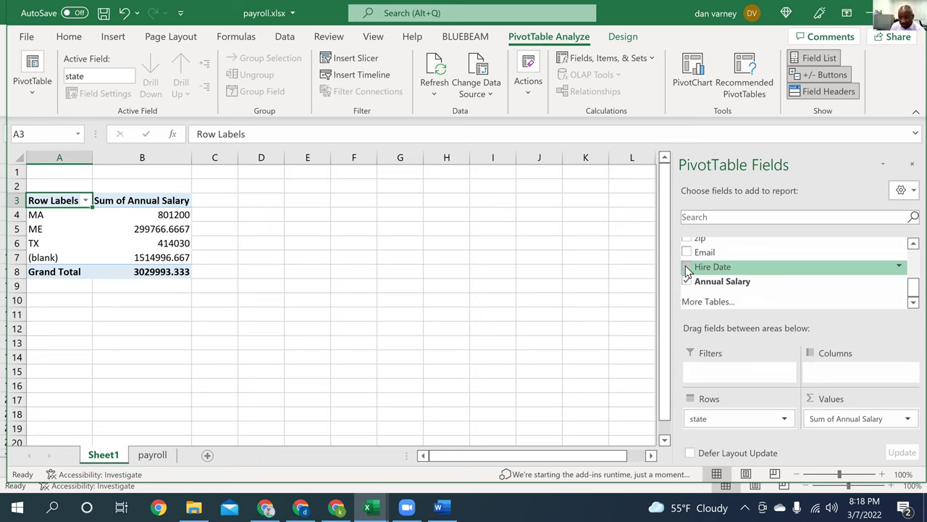
scroll(839, 261, "up", 3)
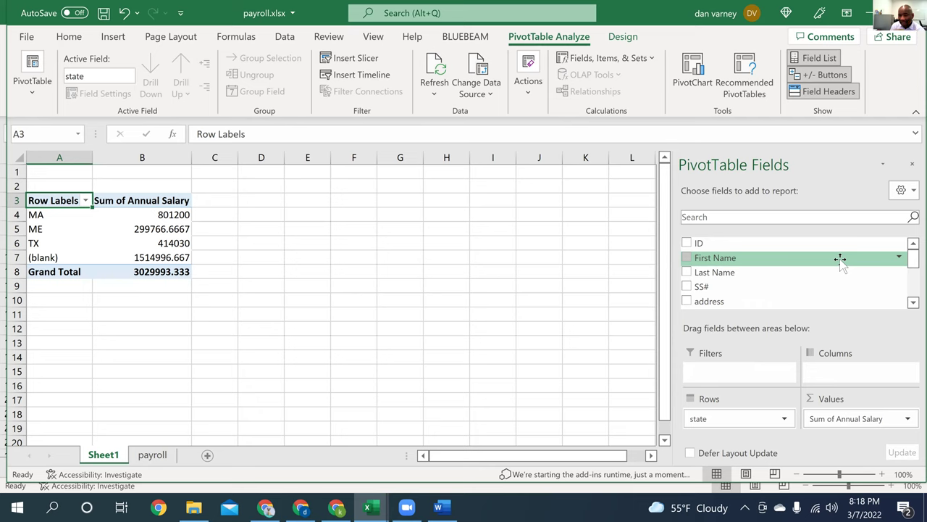
scroll(841, 262, "down", 3)
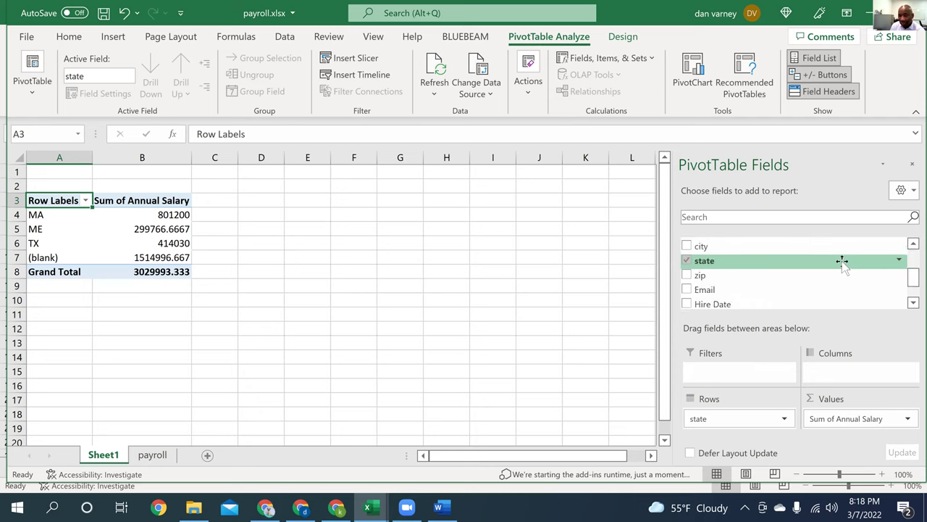
scroll(787, 290, "down", 1)
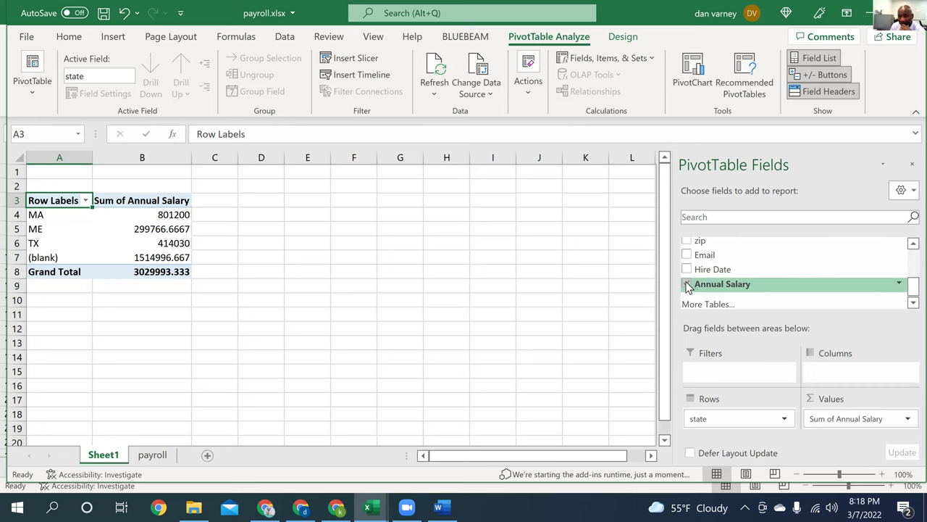
scroll(746, 270, "up", 1)
left_click(702, 261)
scroll(739, 268, "down", 1)
Add Hire Date to the pivot rows so Annual Salary totals per hire year (2019: 165000).
left_click(687, 268)
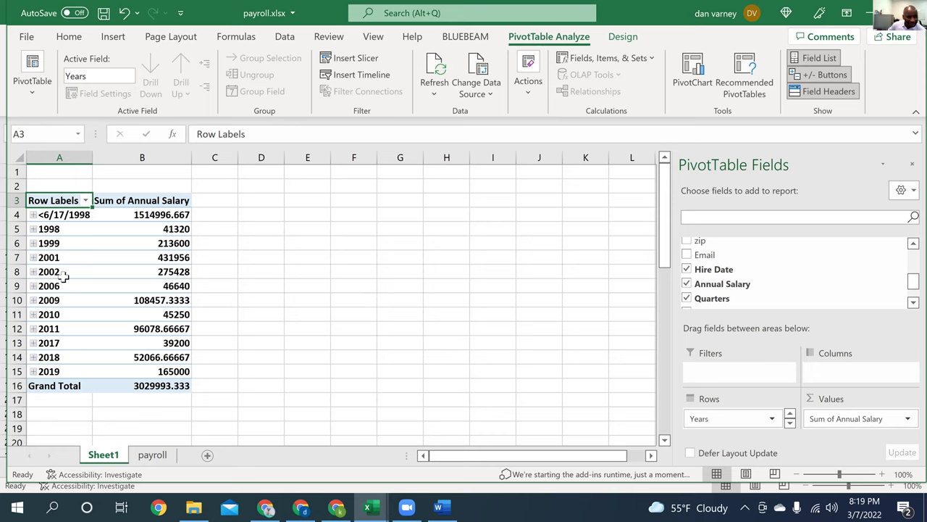
left_click(35, 315)
left_click(32, 322)
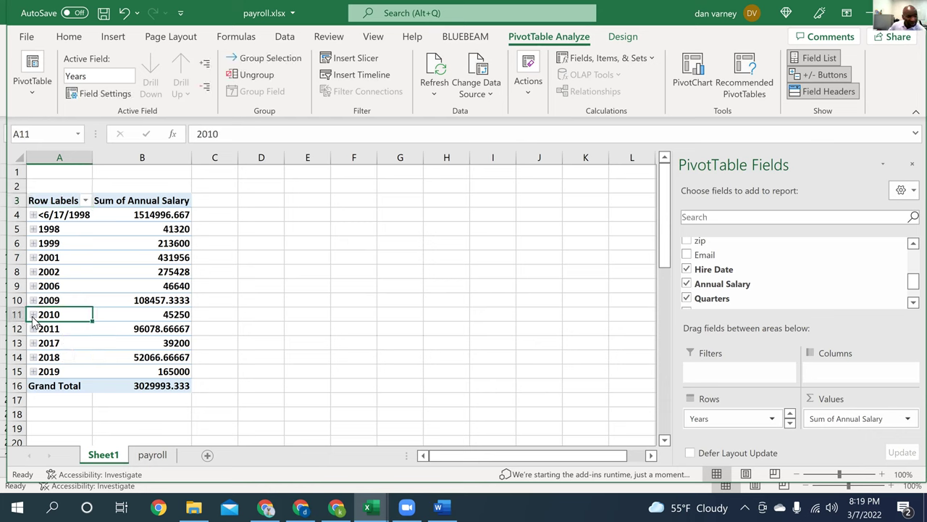
left_click(33, 315)
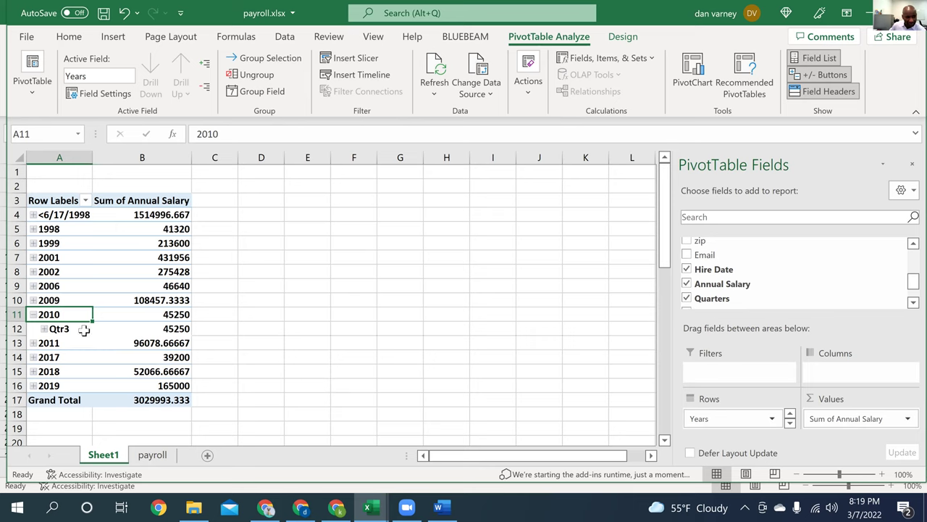
left_click(44, 329)
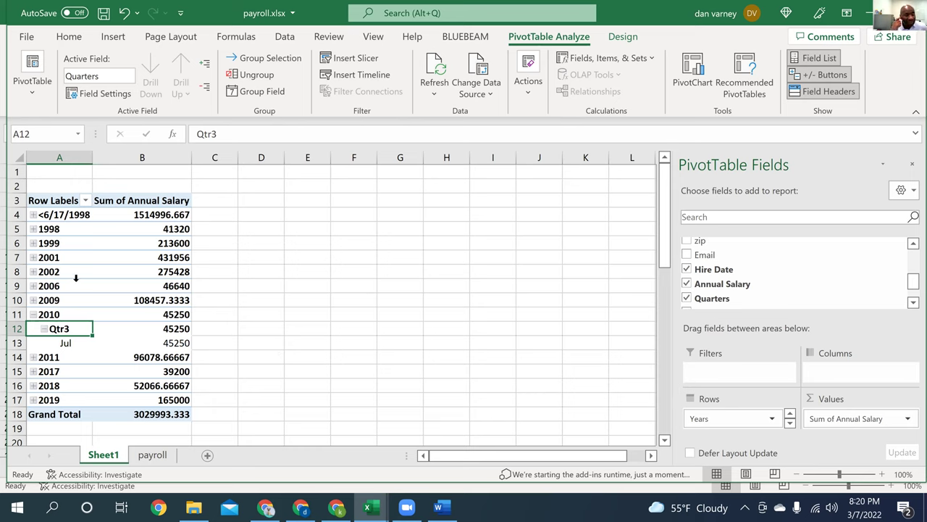
left_click(33, 300)
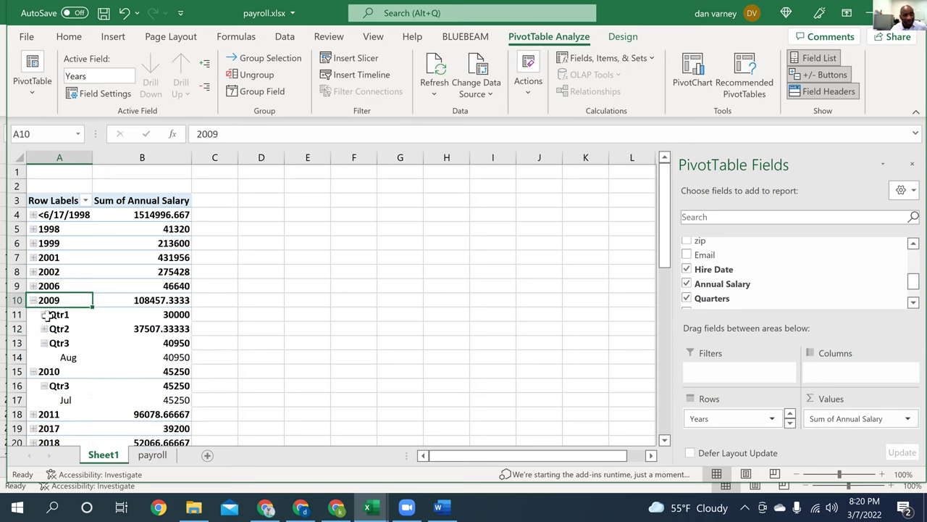
left_click(47, 315)
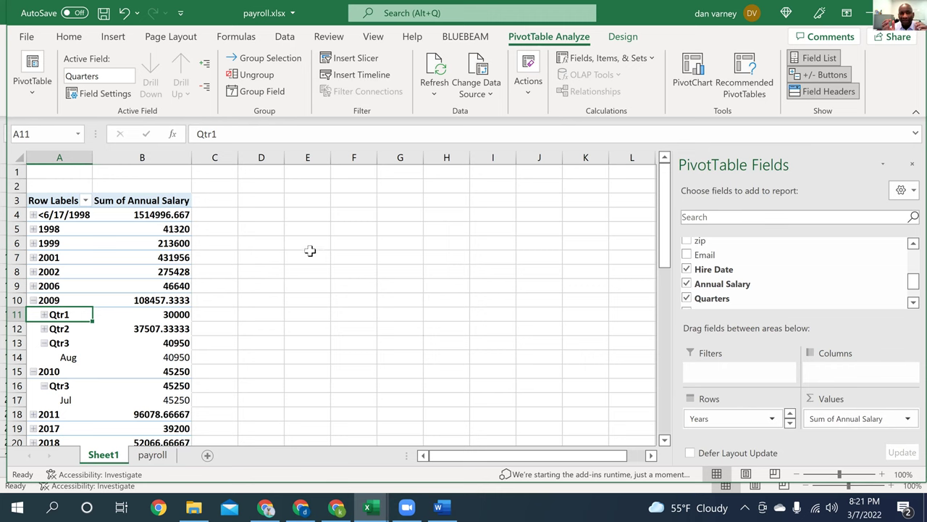
scroll(309, 250, "down", 1)
scroll(263, 254, "down", 3)
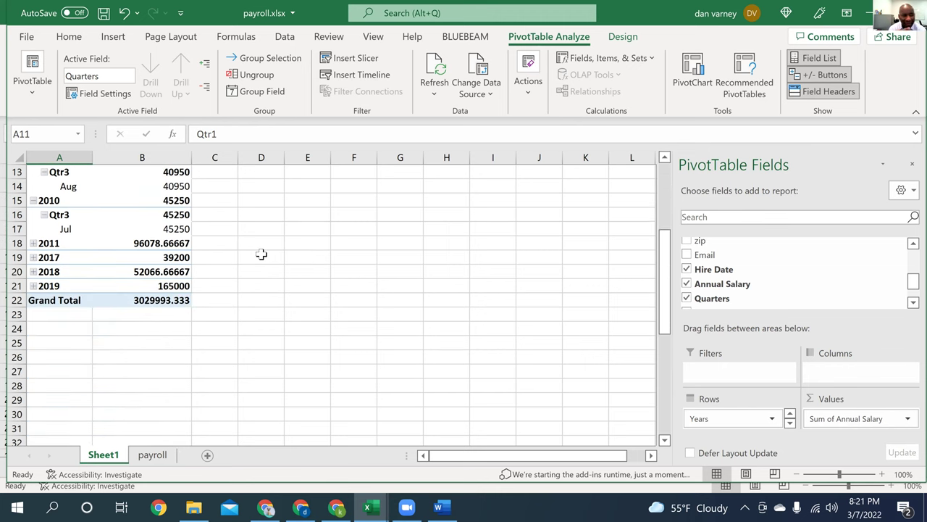
scroll(262, 254, "up", 3)
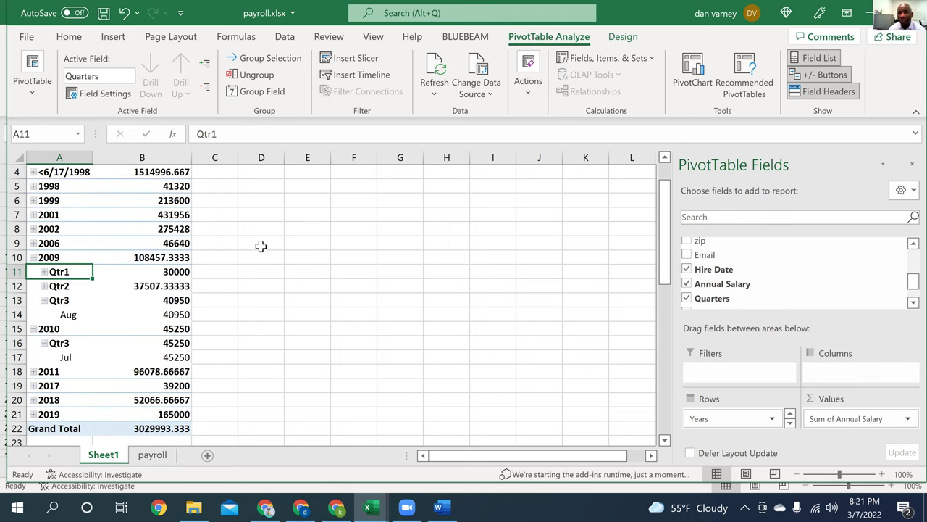
scroll(261, 246, "up", 1)
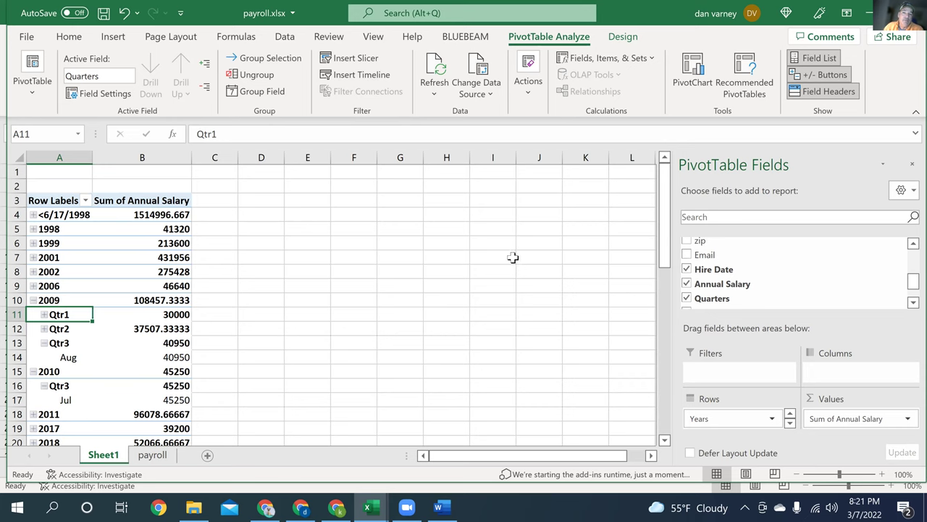
Scroll through the excel project 1 donation table on Sheet1.
scroll(392, 260, "down", 2)
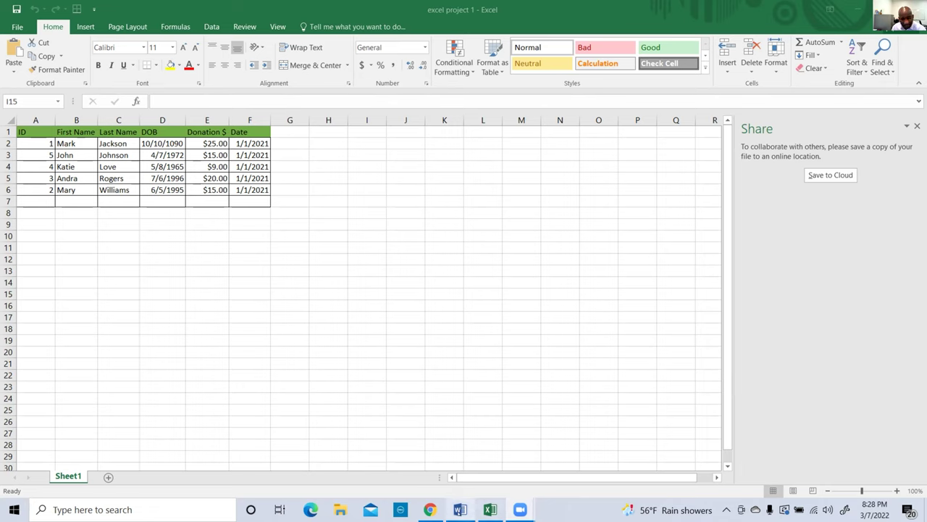
Bring the excel project 1 workbook to the front and open its File Info page.
mouse_move(490, 509)
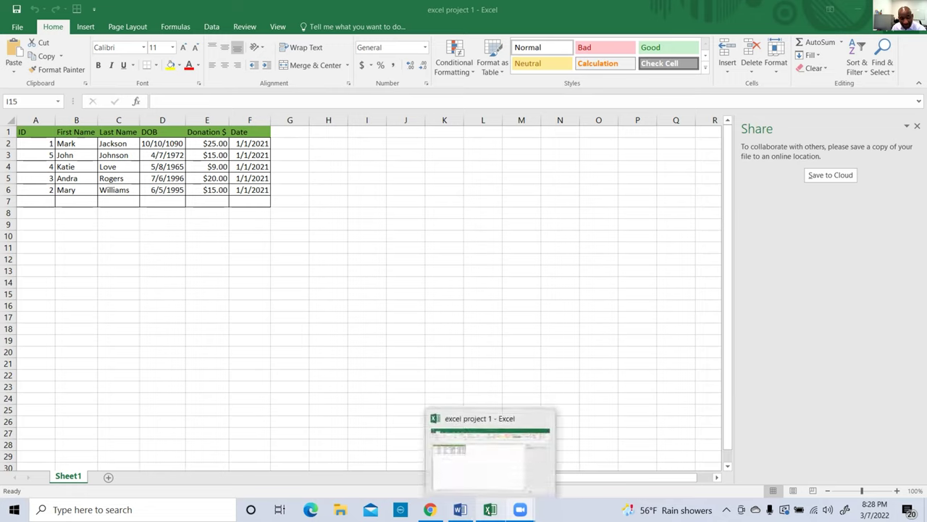
mouse_move(461, 510)
left_click(490, 456)
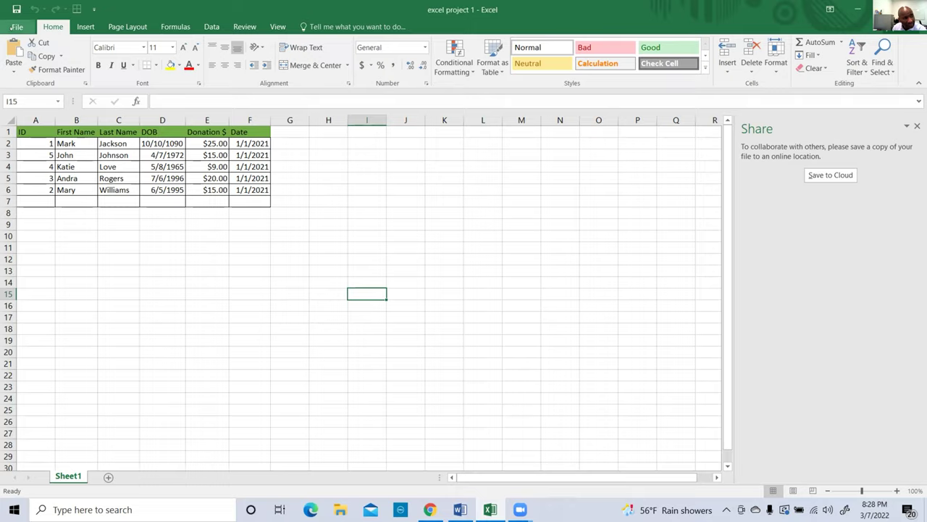
left_click(16, 27)
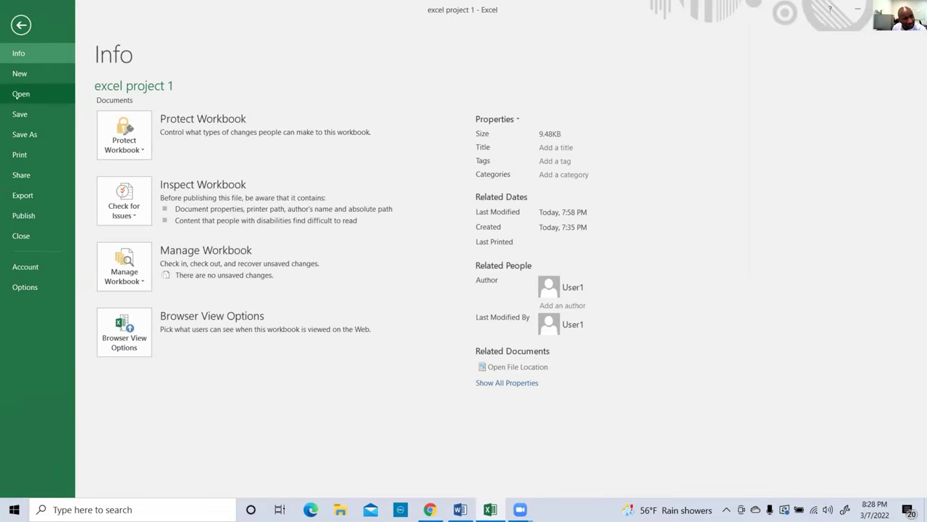
Show the Backstage Open page's recent workbooks, then switch to the Chrome browser window.
left_click(21, 93)
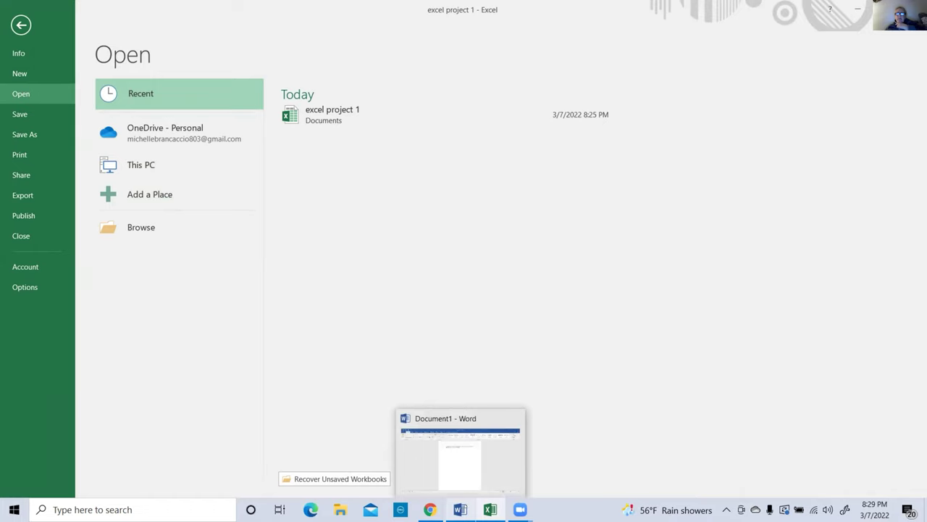
mouse_move(430, 509)
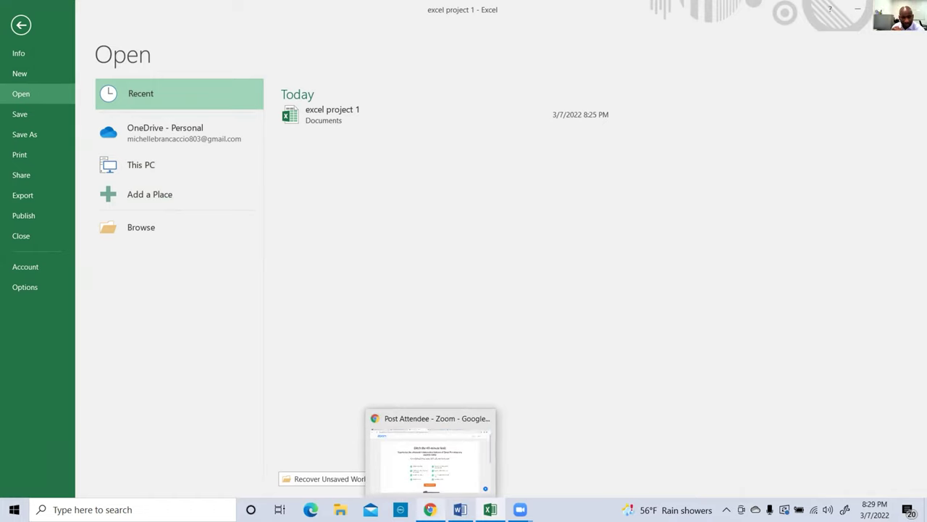
left_click(430, 453)
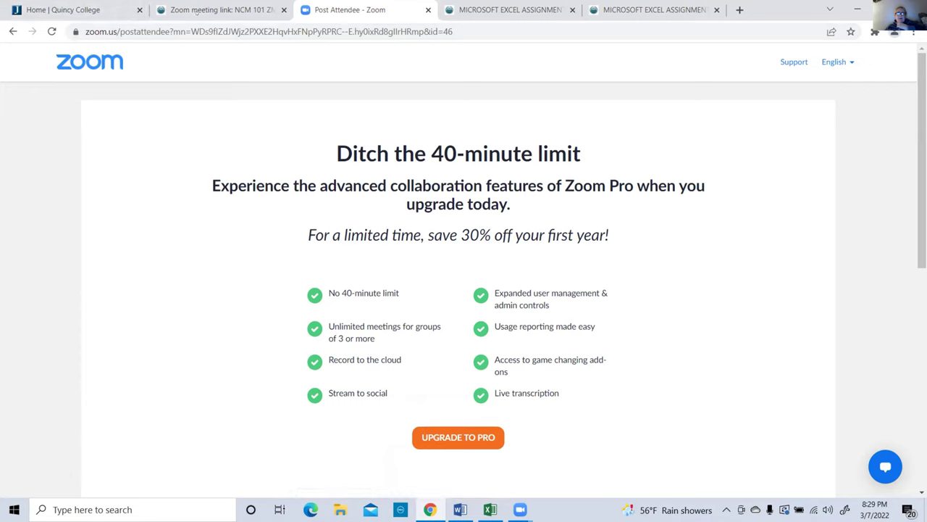
Download payroll.xlsx from the Canvas Microsoft Excel assignment tab and open it.
left_click(697, 11)
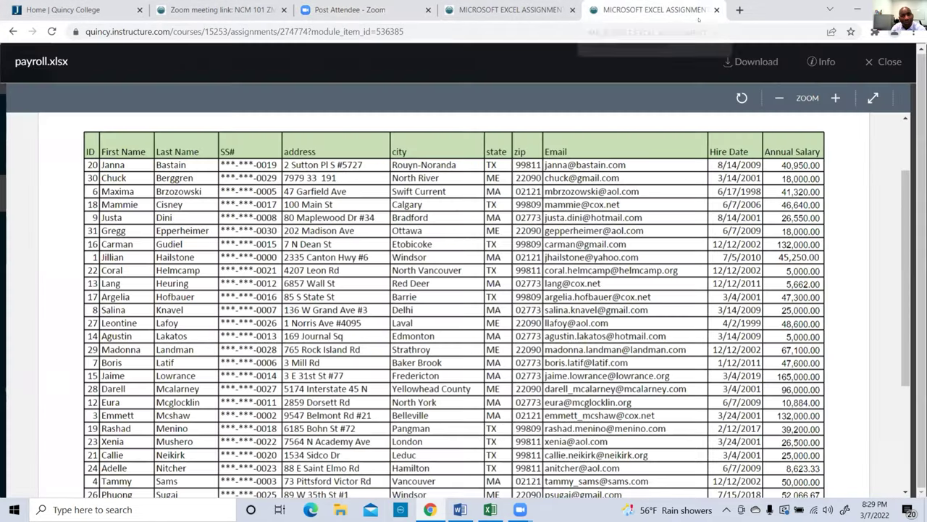
scroll(464, 304, "down", 3)
scroll(464, 304, "up", 3)
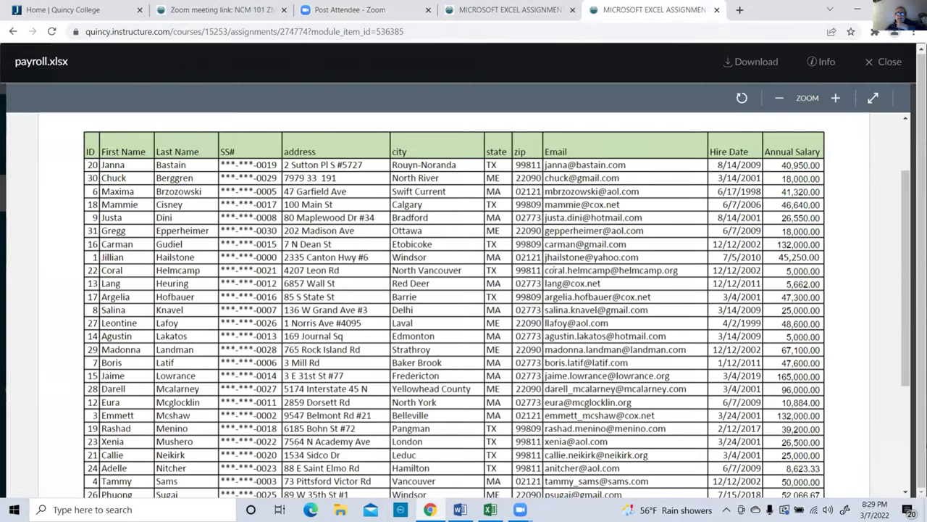
scroll(464, 305, "down", 2)
scroll(464, 305, "up", 2)
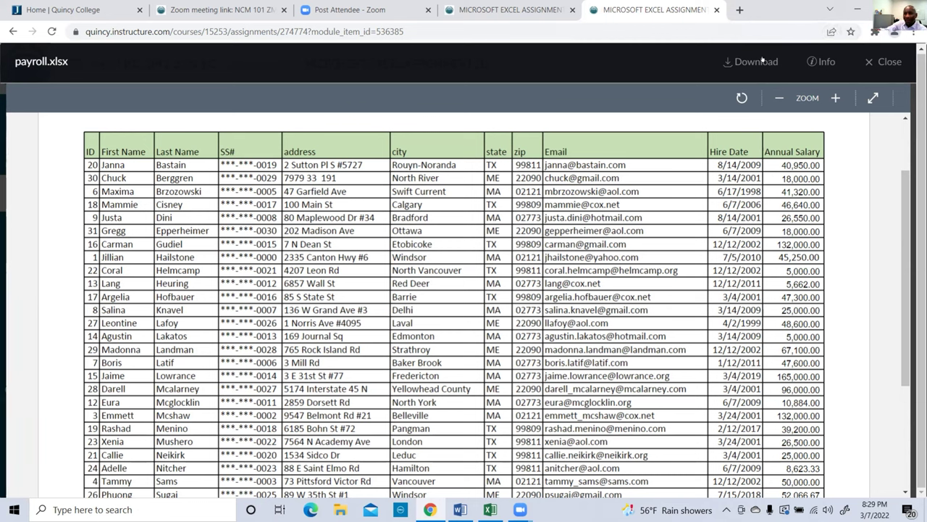
left_click(726, 63)
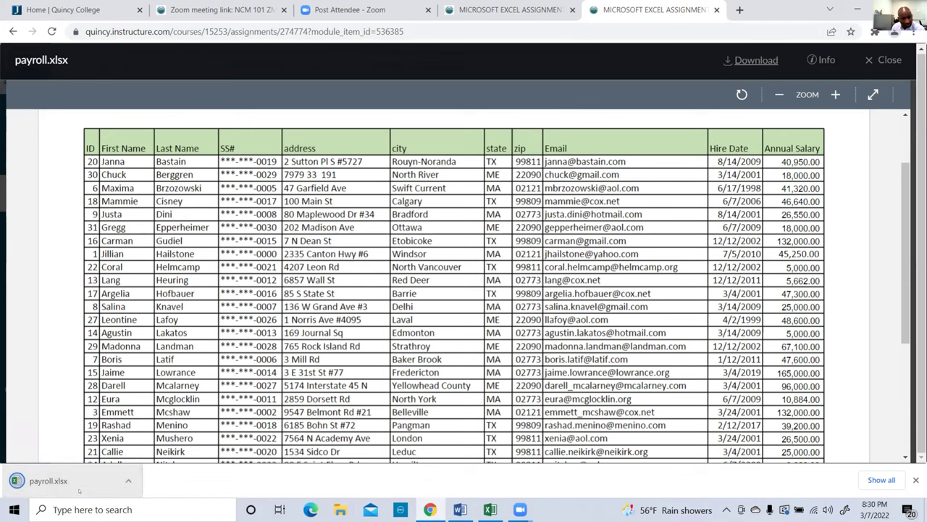
left_click(79, 485)
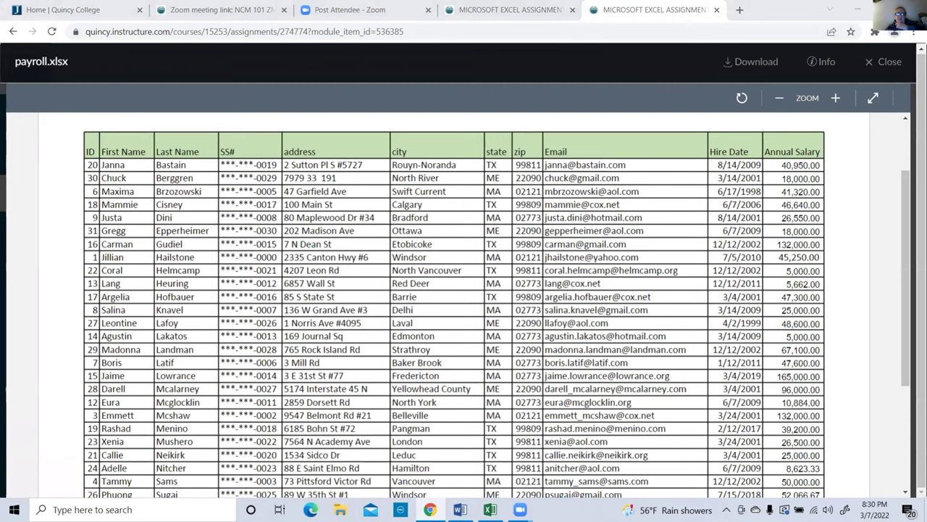
Switch to the payroll workbook in Excel and enable editing out of Protected View.
key("alt+Tab")
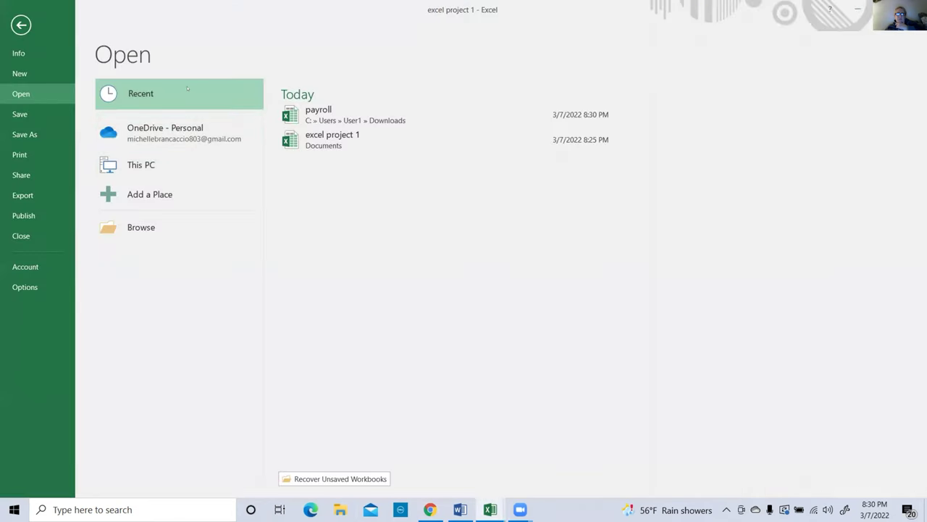
left_click(332, 143)
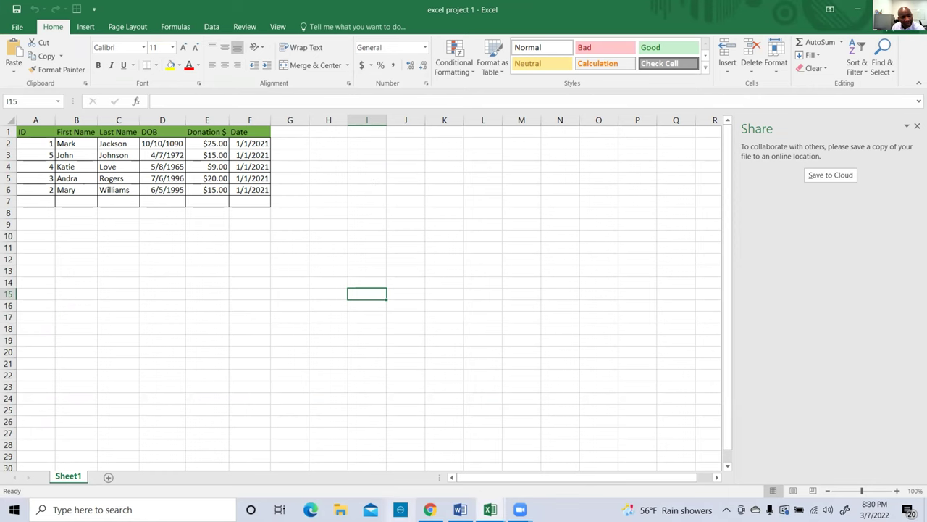
left_click(490, 510)
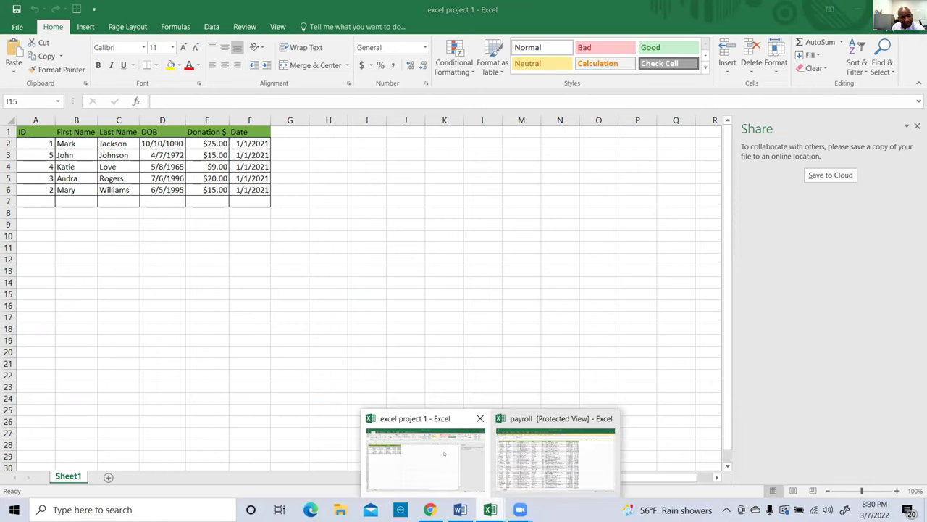
left_click(536, 442)
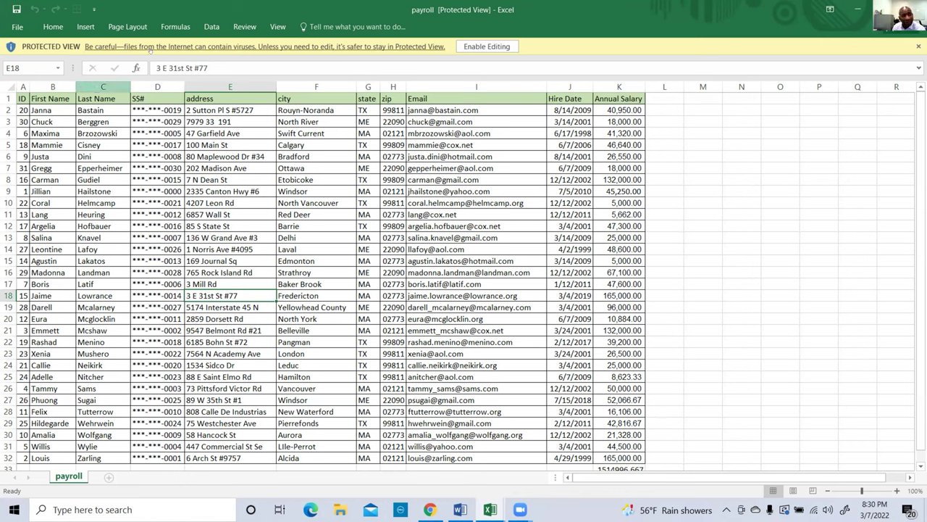
left_click(485, 45)
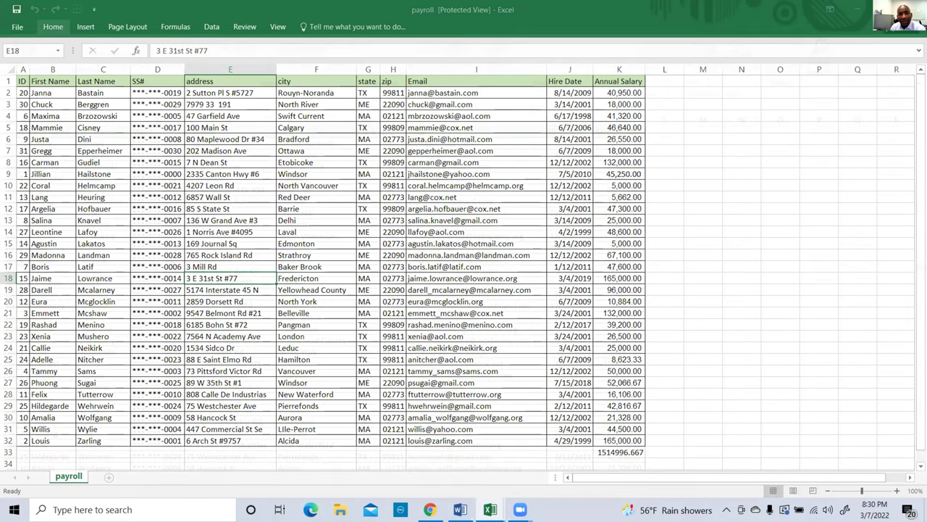
scroll(320, 198, "down", 1)
scroll(304, 202, "up", 1)
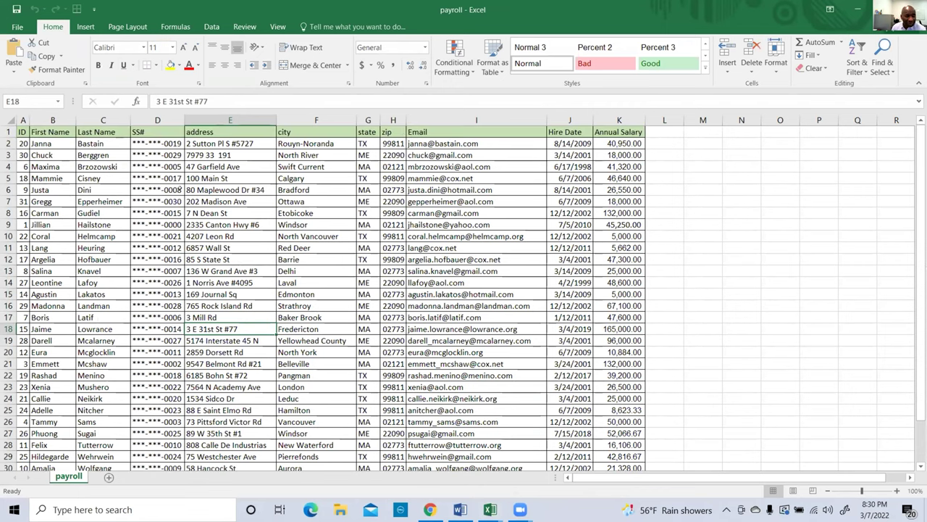
Save the payroll workbook as an Excel 97-2003 Workbook, continuing past the Compatibility Checker.
left_click(12, 26)
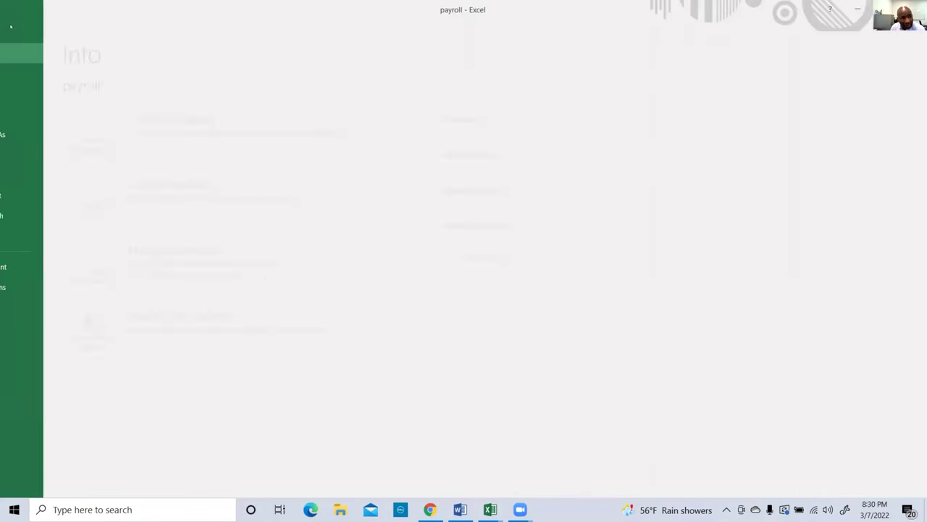
left_click(20, 136)
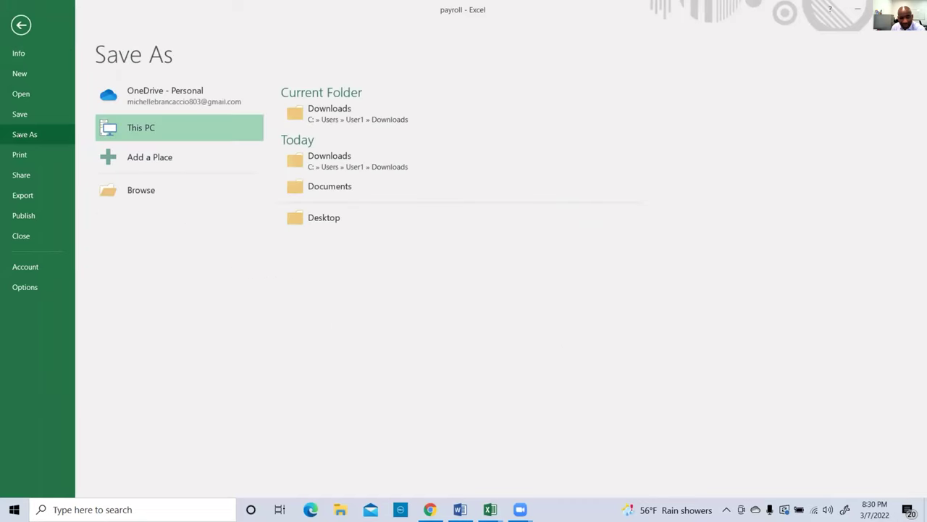
left_click(133, 195)
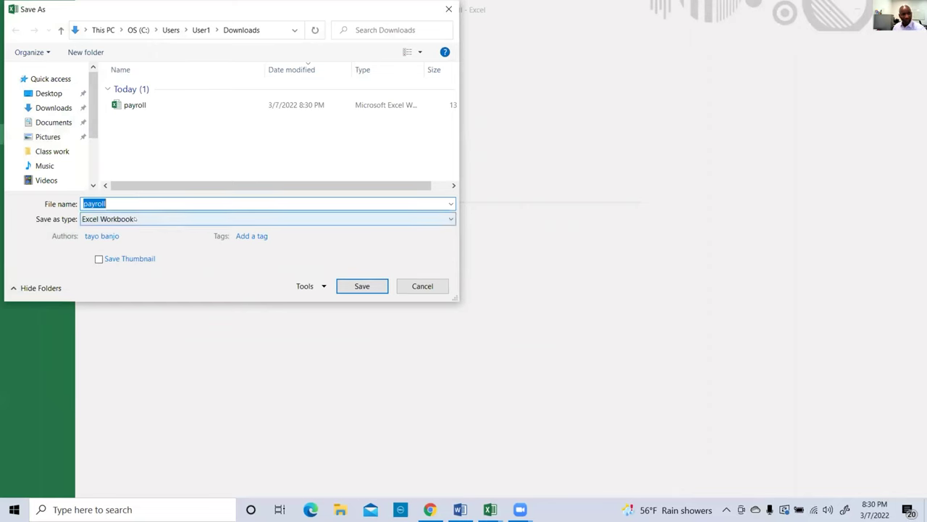
left_click(135, 219)
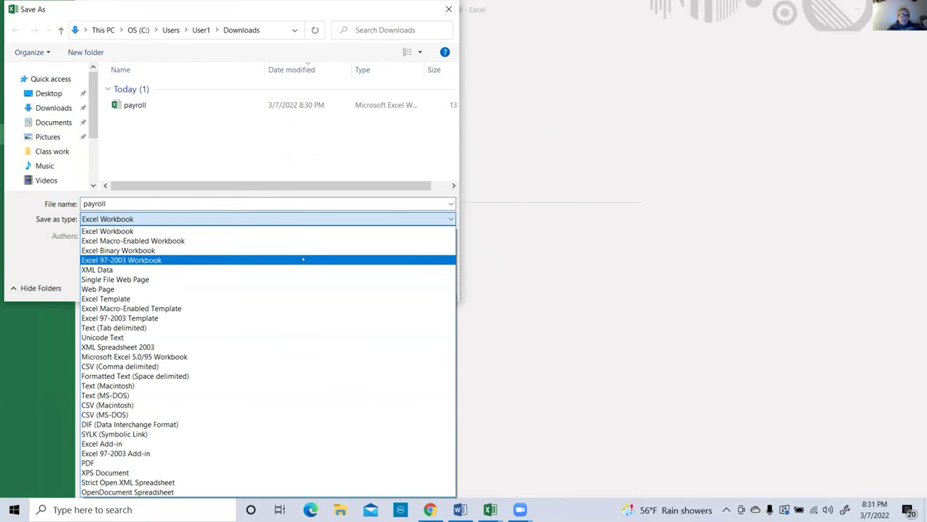
left_click(304, 260)
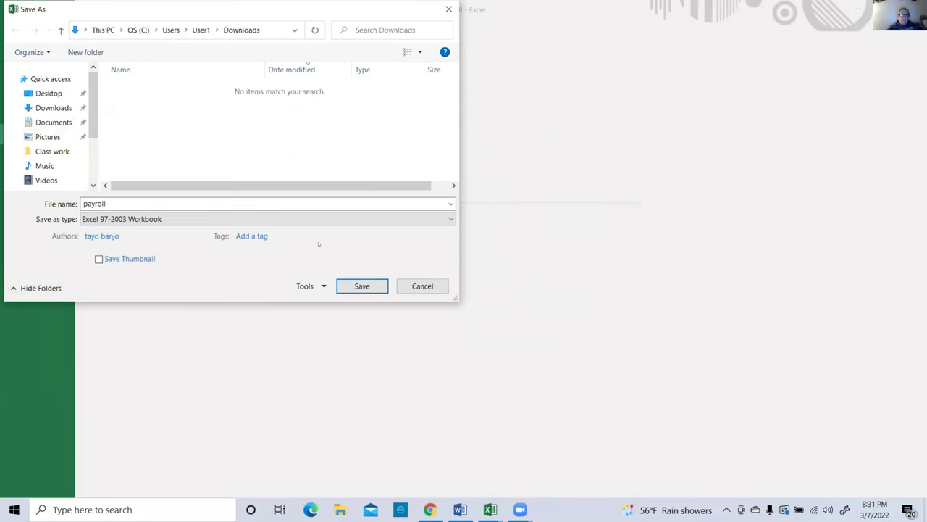
left_click(362, 289)
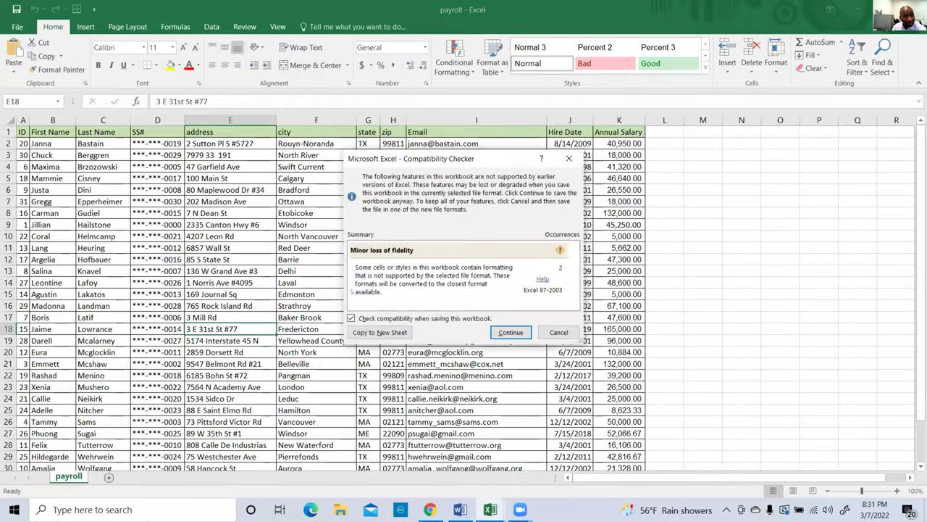
left_click(510, 332)
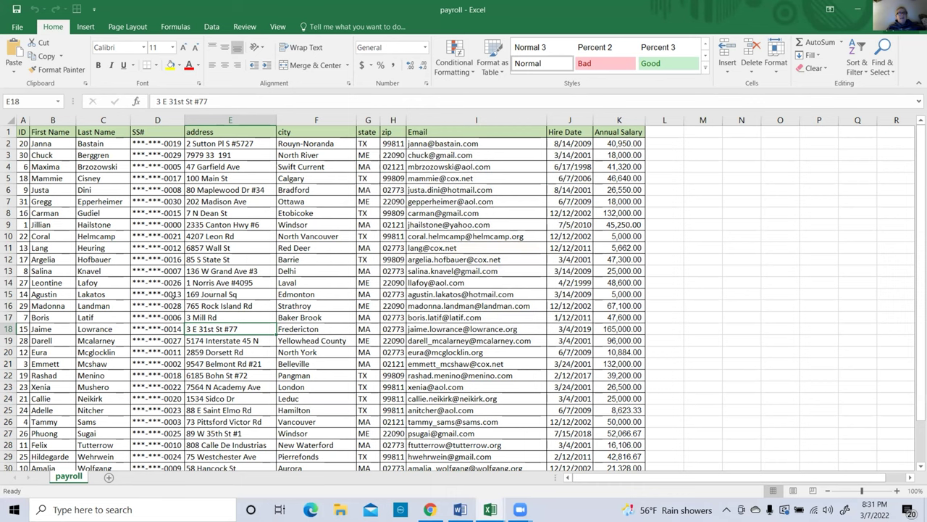
scroll(157, 259, "down", 1)
scroll(152, 260, "up", 1)
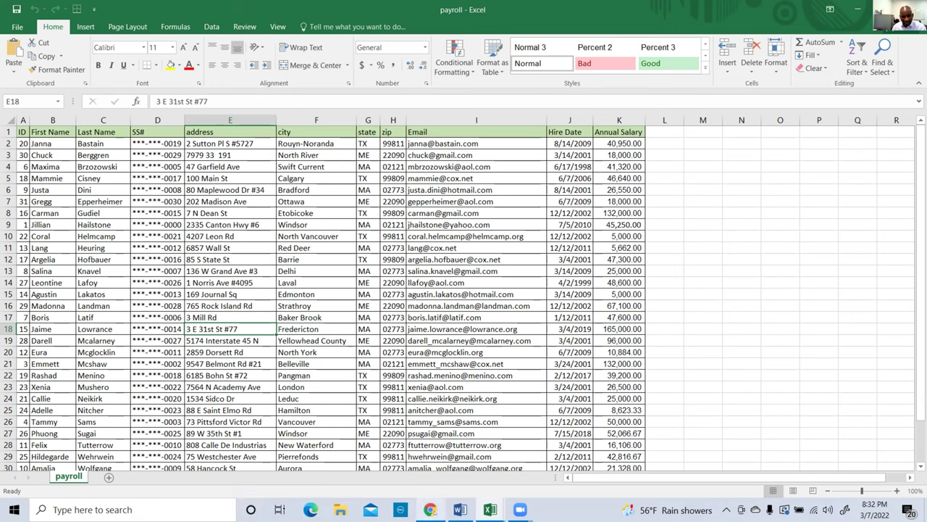
mouse_move(433, 507)
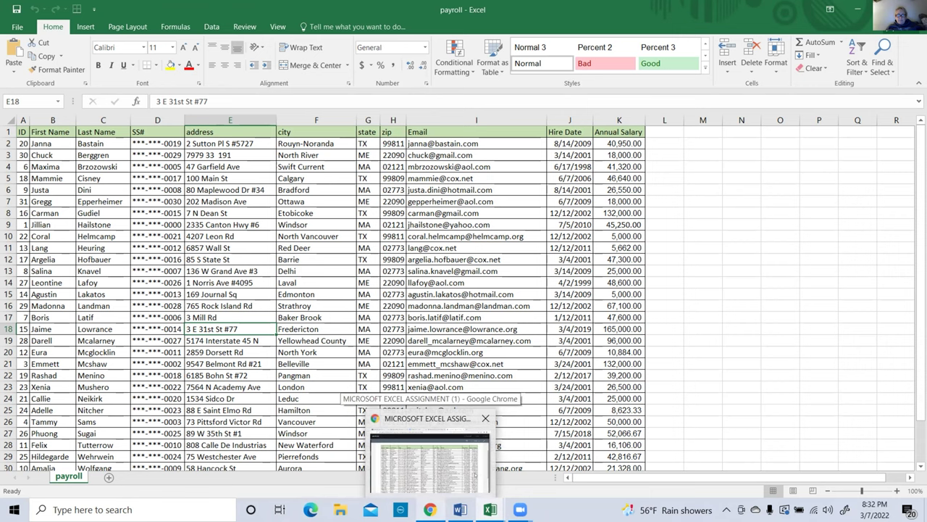
left_click(431, 456)
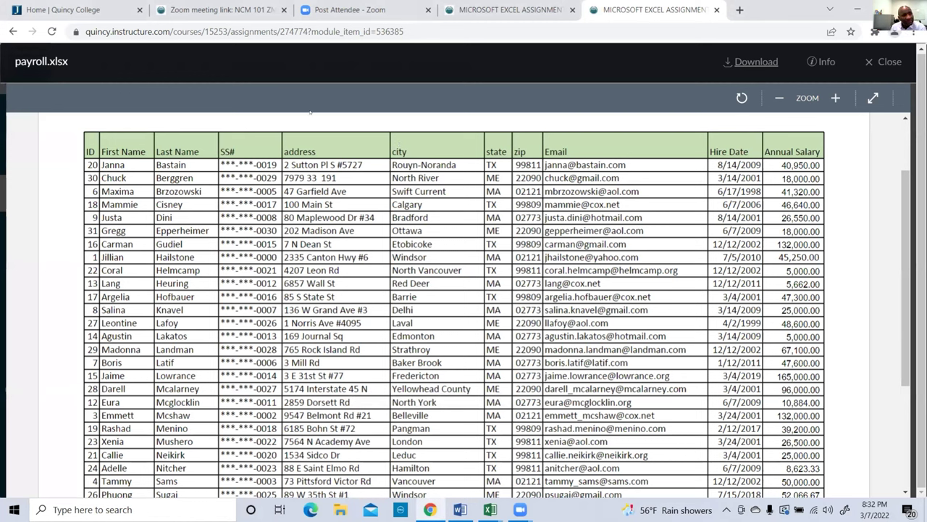
left_click(14, 31)
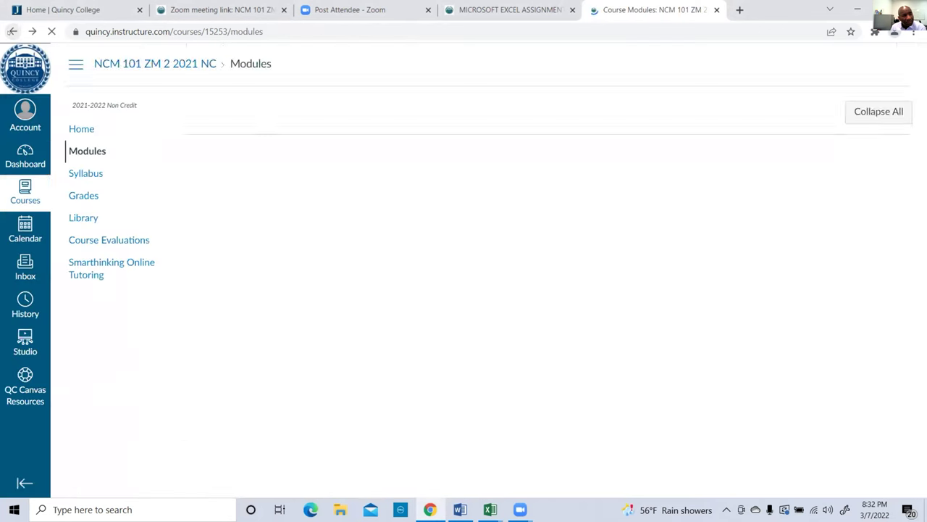
scroll(365, 312, "down", 2)
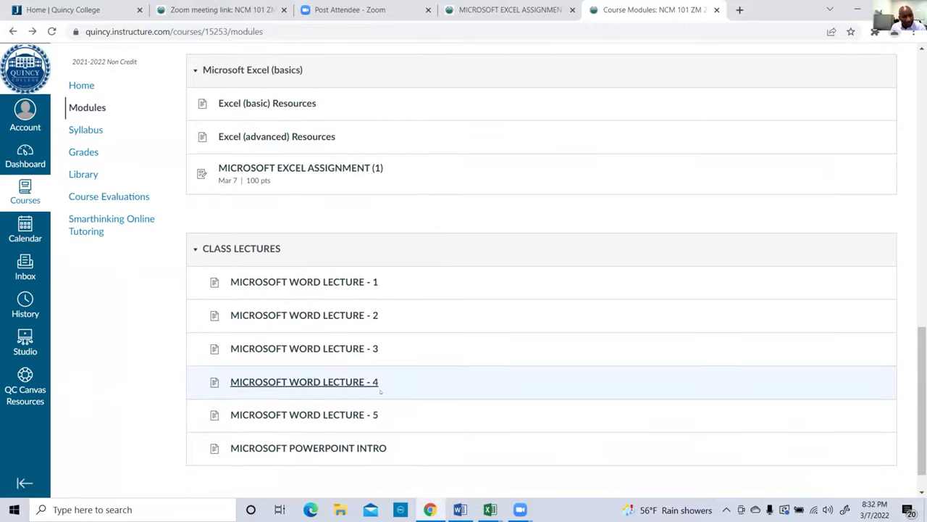
scroll(349, 376, "up", 3)
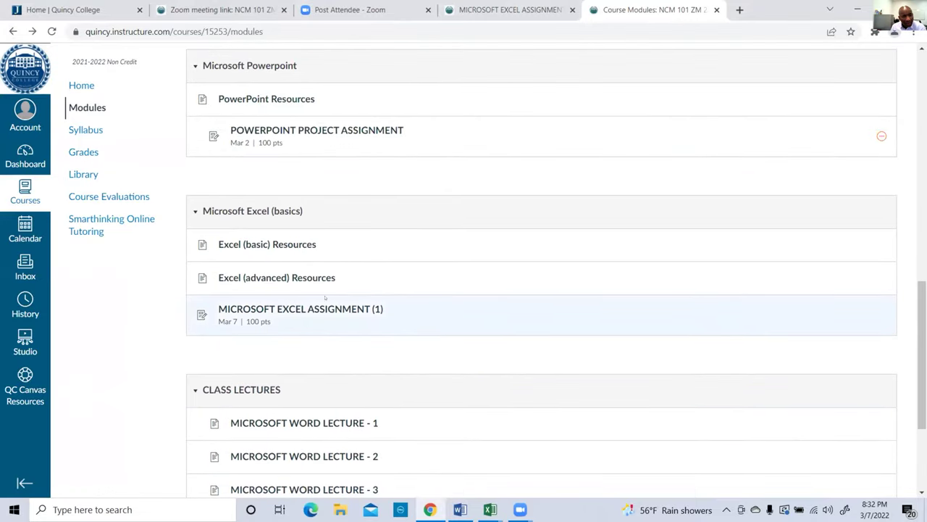
scroll(320, 319, "down", 3)
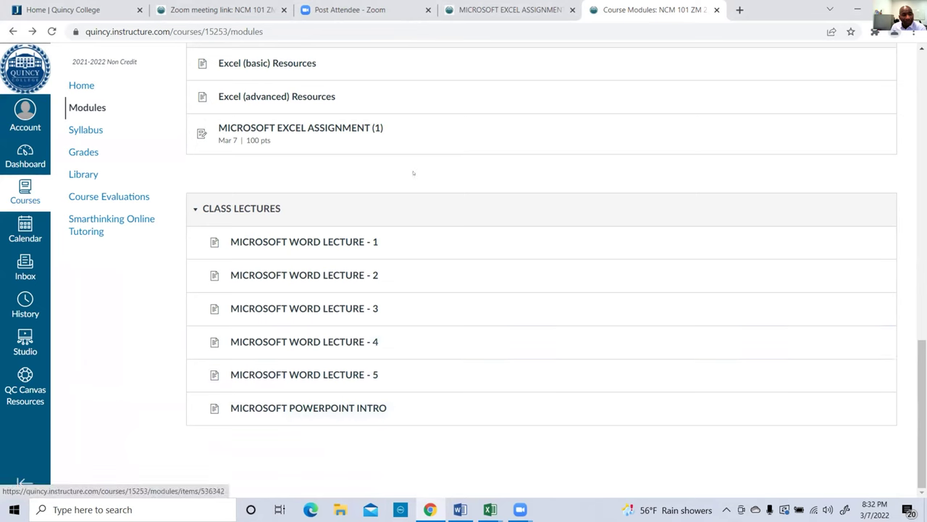
left_click(377, 129)
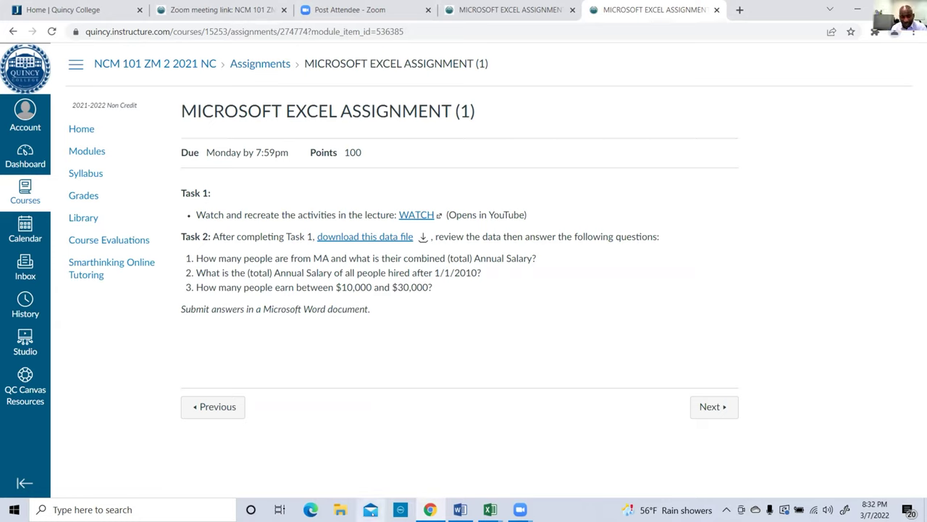
mouse_move(491, 509)
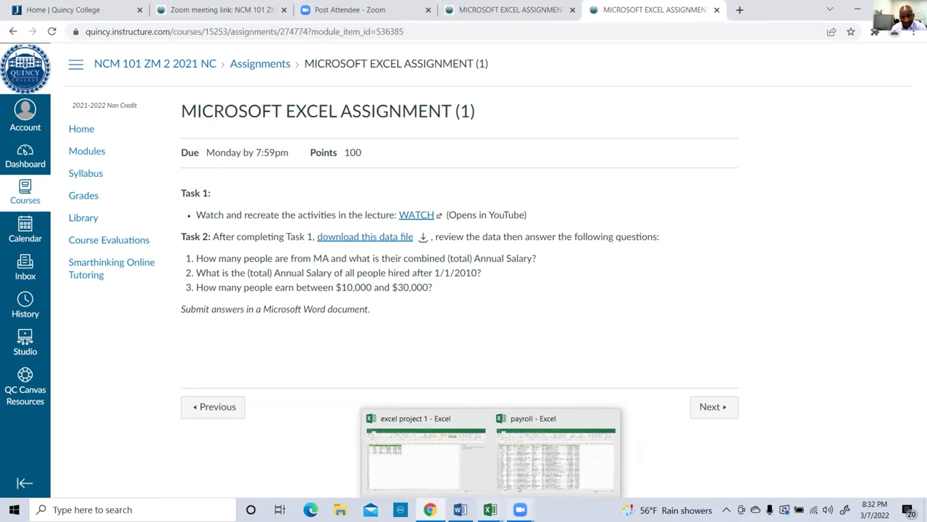
left_click(563, 453)
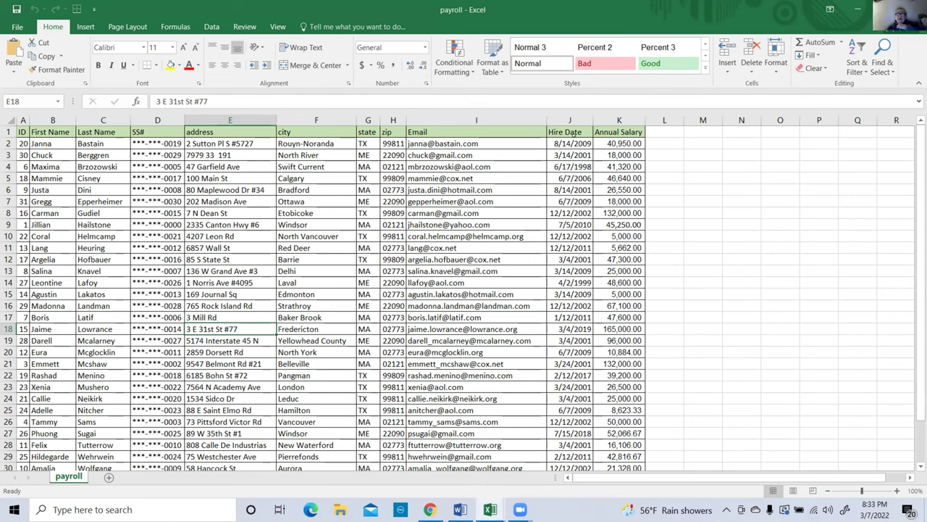
Add filters to the payroll table's header row and open the Annual Salary filter.
left_click(569, 133)
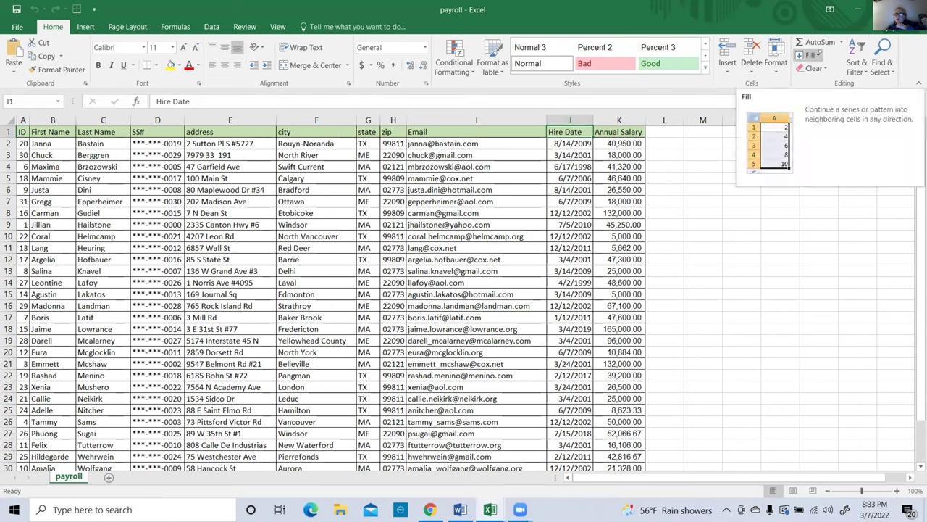
left_click(858, 65)
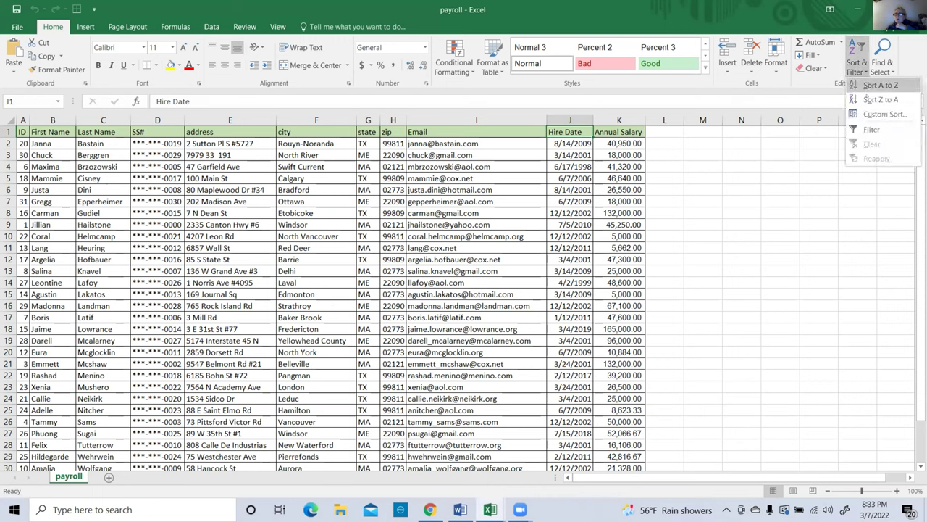
left_click(872, 131)
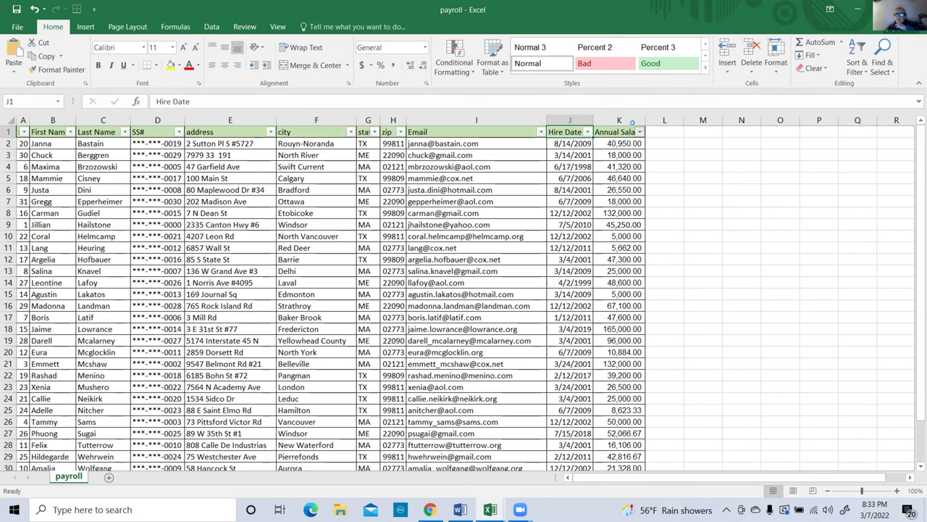
left_click(640, 132)
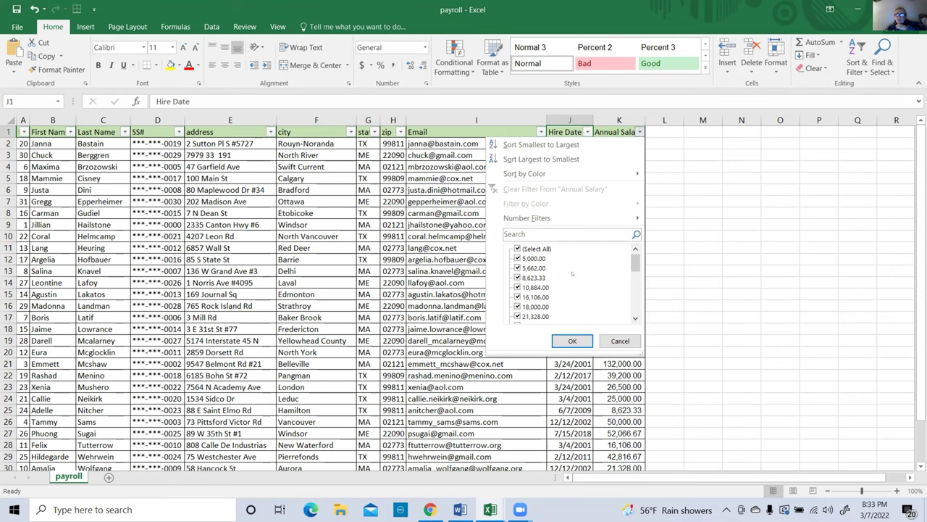
Open Custom Sort, confirm with no column chosen, and dismiss the missing-column warning.
left_click(866, 67)
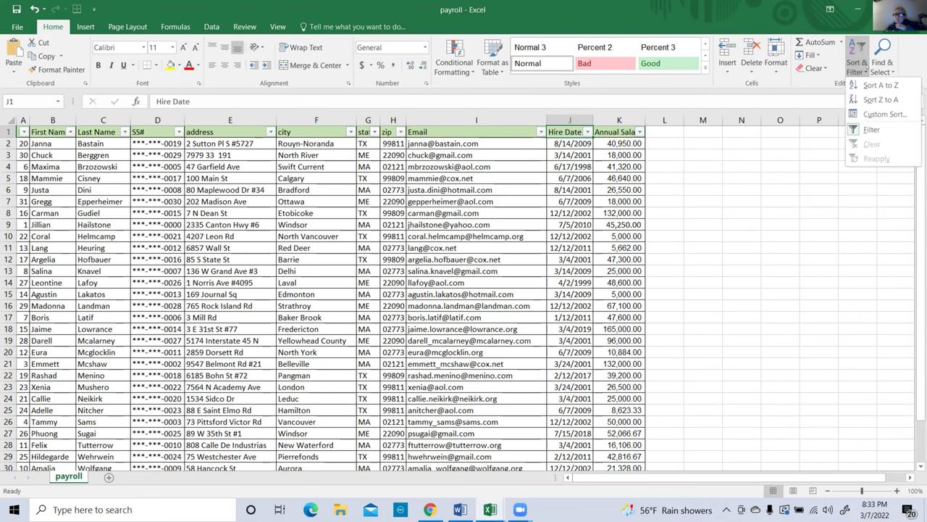
left_click(875, 114)
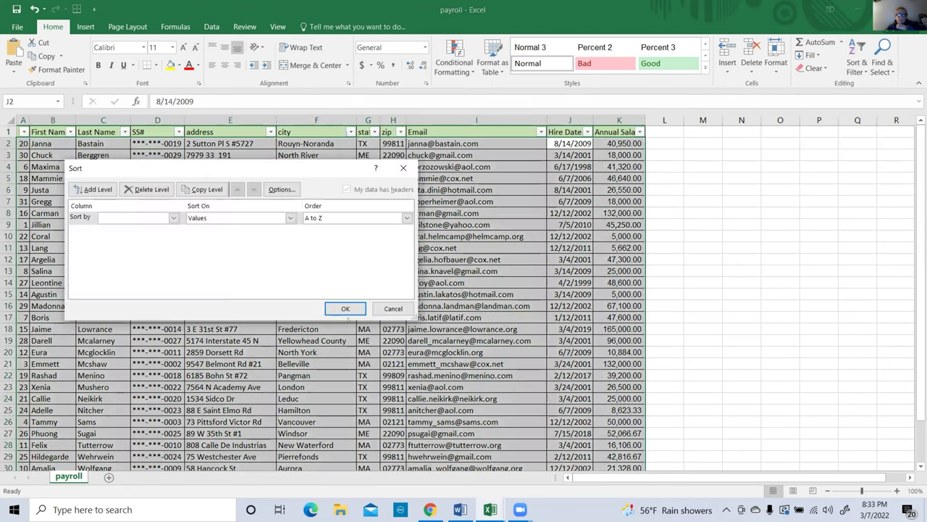
left_click(345, 310)
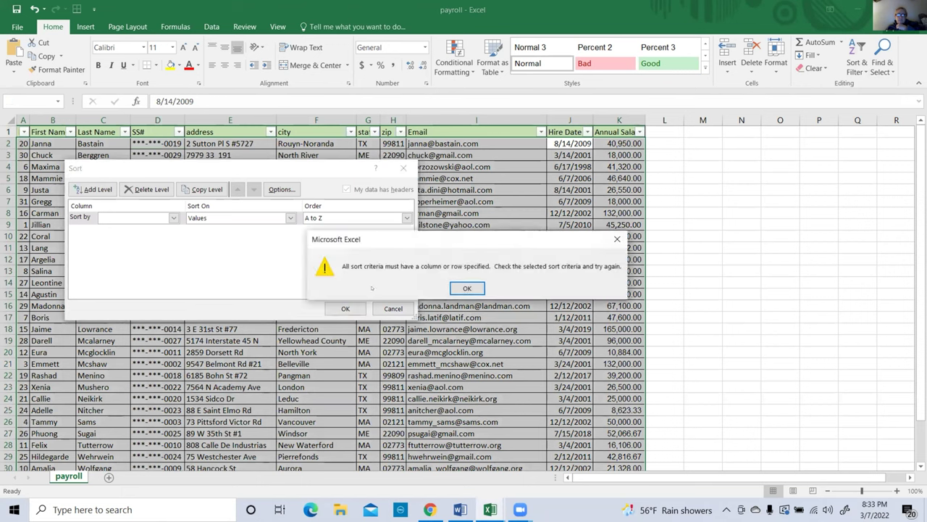
left_click(468, 288)
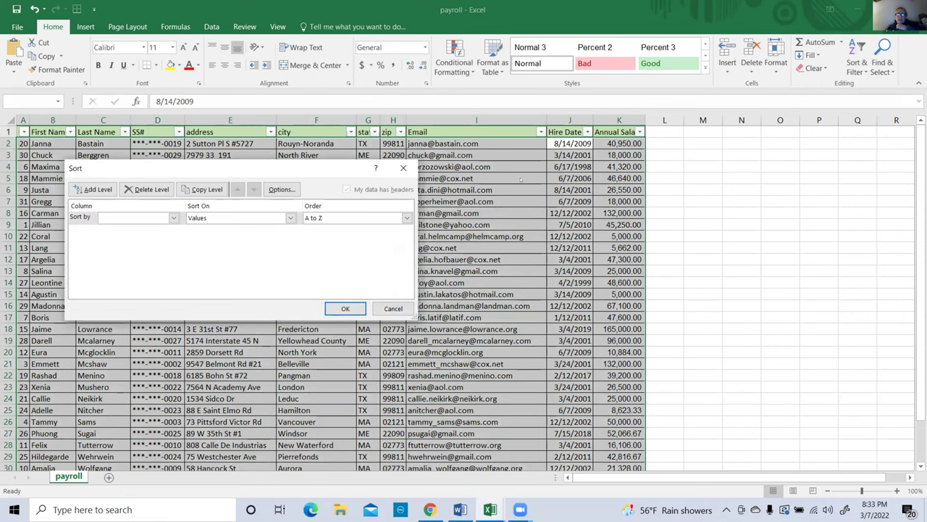
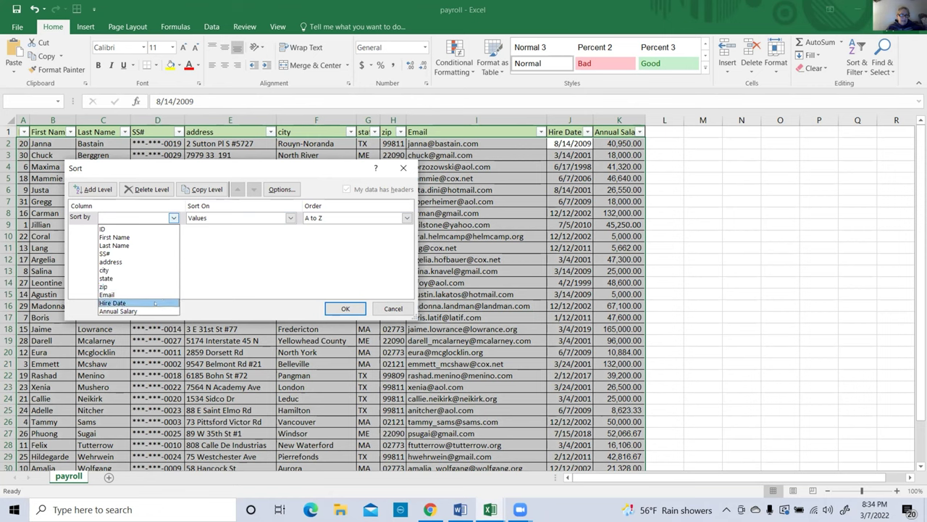
Sort the payroll table on the Hire Date column, Oldest to Newest.
left_click(154, 303)
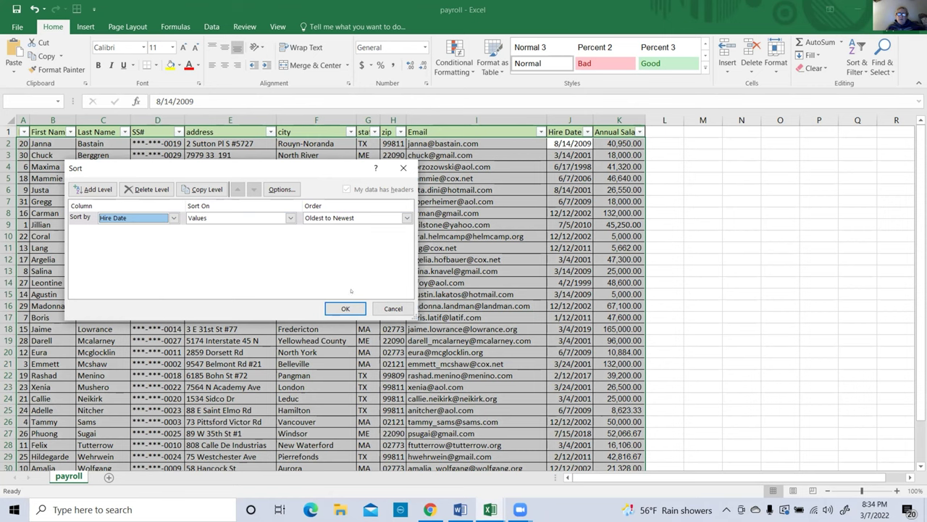
left_click(344, 308)
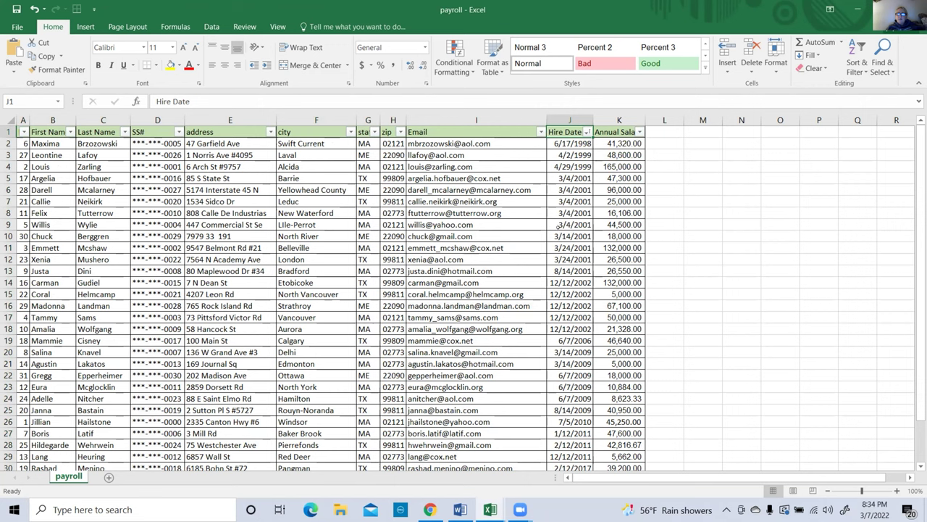
In the Hire Date filter list, uncheck the years 2017, 2018 and 2019, keeping 2011 checked.
left_click(587, 132)
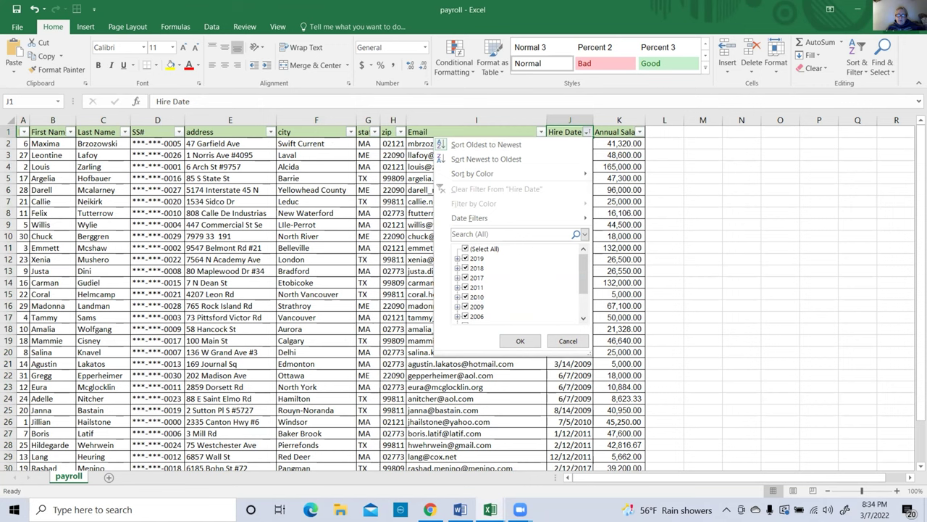
left_click(466, 287)
left_click(465, 287)
left_click(465, 277)
left_click(465, 258)
key("Down")
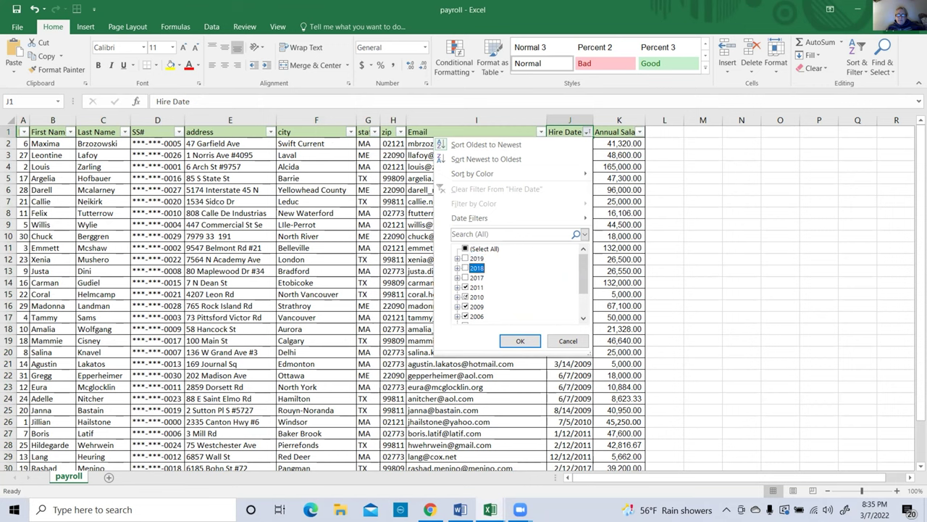
key("Down")
key("Down")
key("Down")
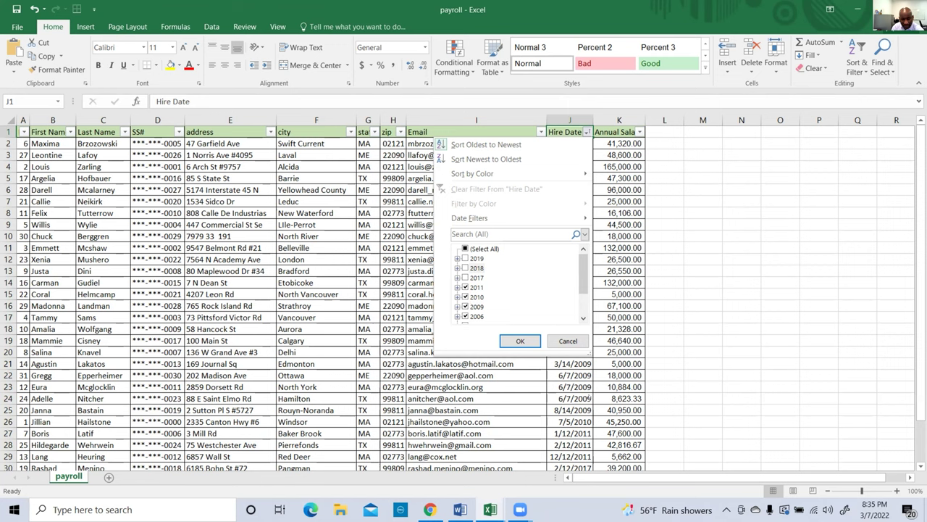
left_click(583, 318)
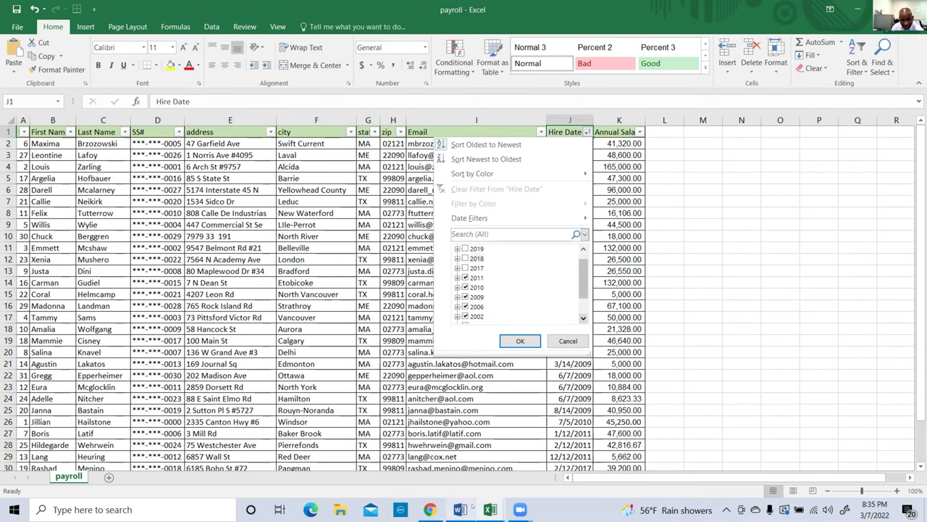
Check the Excel Assignment page in Chrome, then switch back to the payroll workbook.
mouse_move(430, 509)
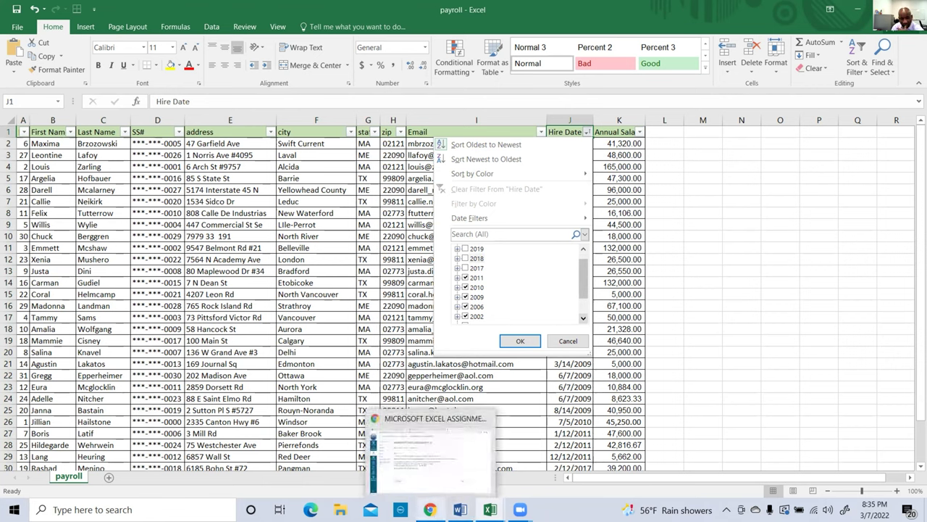
left_click(443, 466)
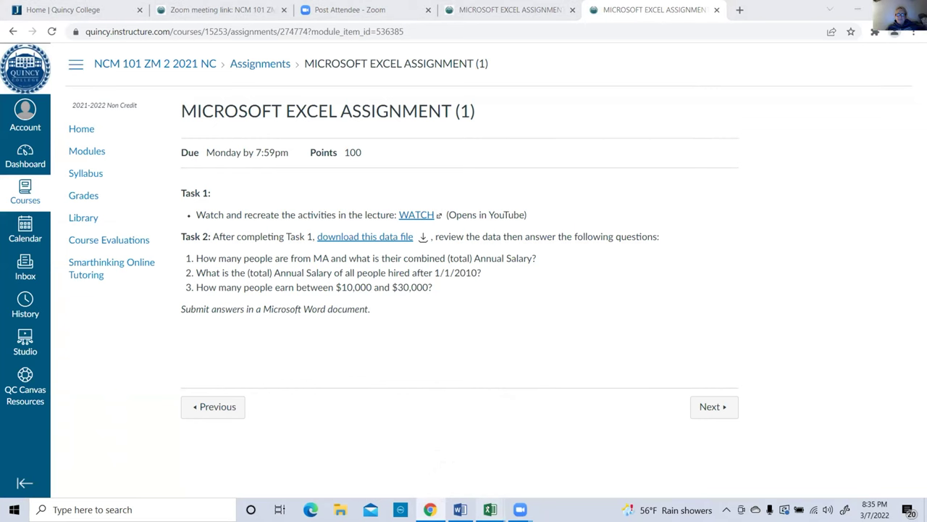
mouse_move(490, 509)
left_click(550, 458)
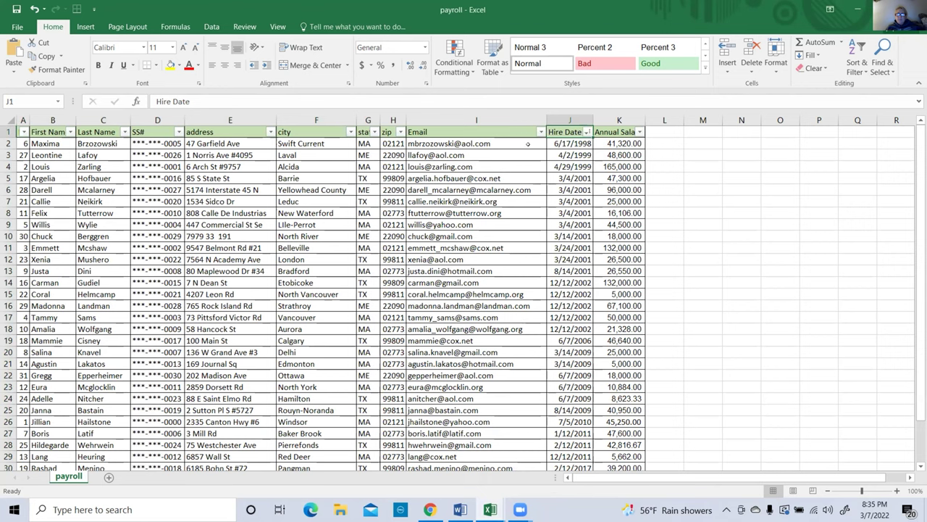
Uncheck 2006, 2009, 2011, 2017, 2018 and 2019 in the Hire Date filter and apply it.
left_click(587, 132)
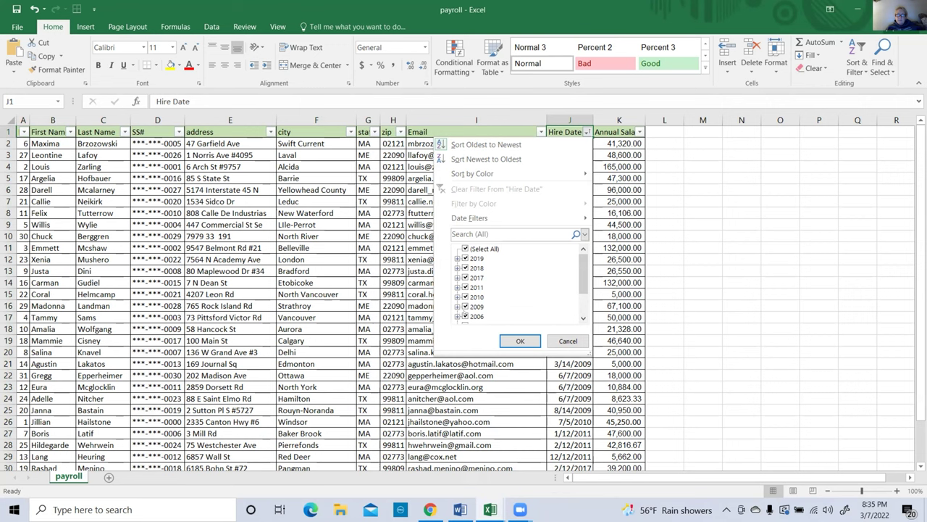
left_click(465, 306)
left_click(465, 316)
key("Up")
key("Up")
key("Up")
key("Up")
key("space")
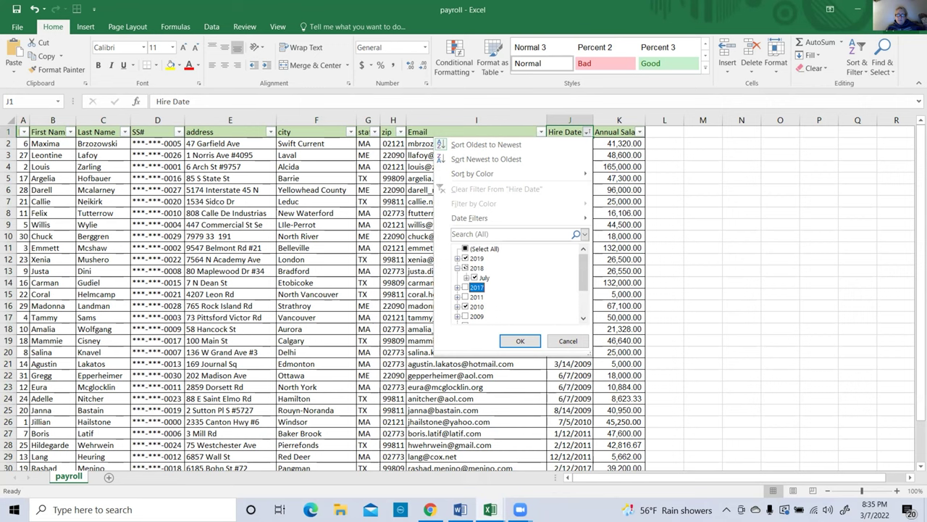
key("Up")
key("space")
key("Up")
key("space")
left_click(520, 340)
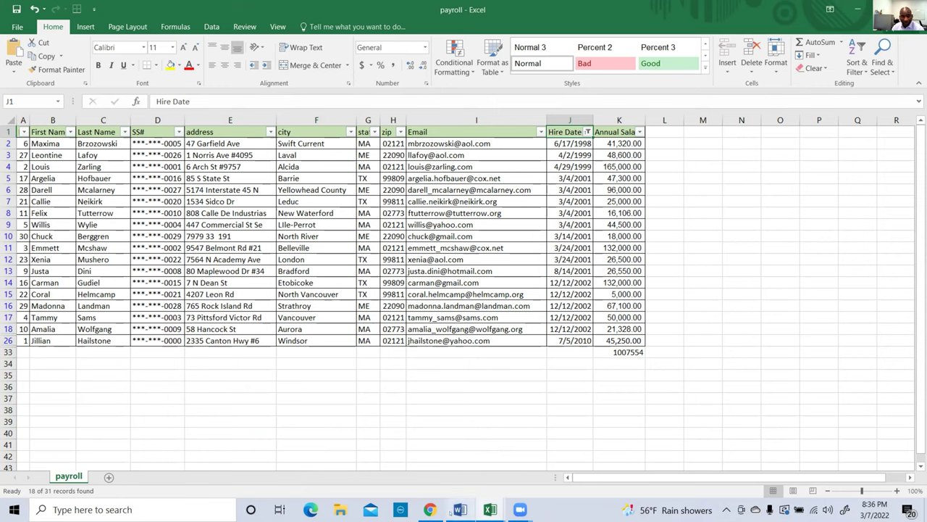
mouse_move(458, 509)
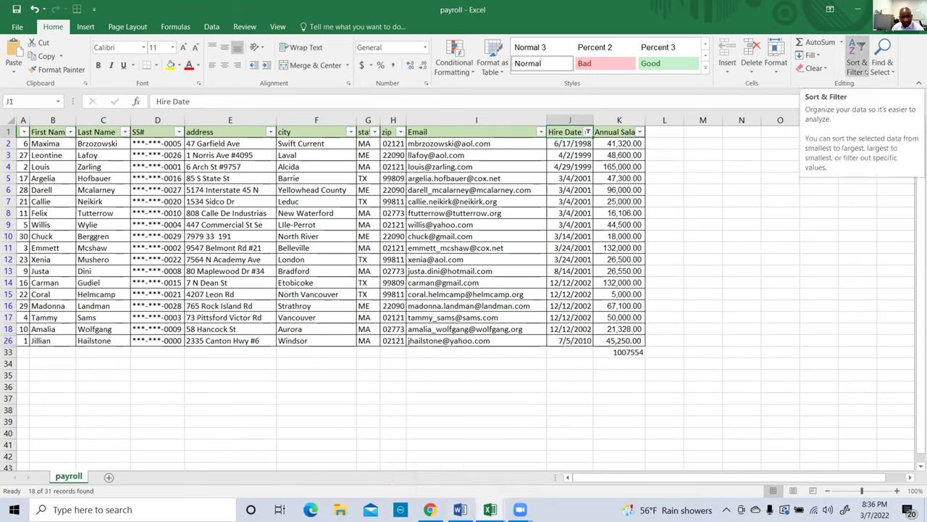
left_click(866, 72)
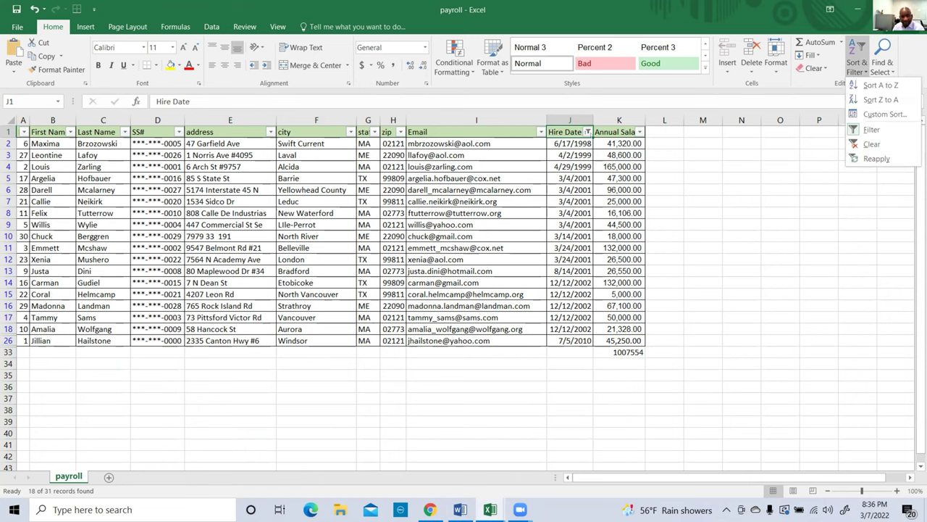
left_click(587, 131)
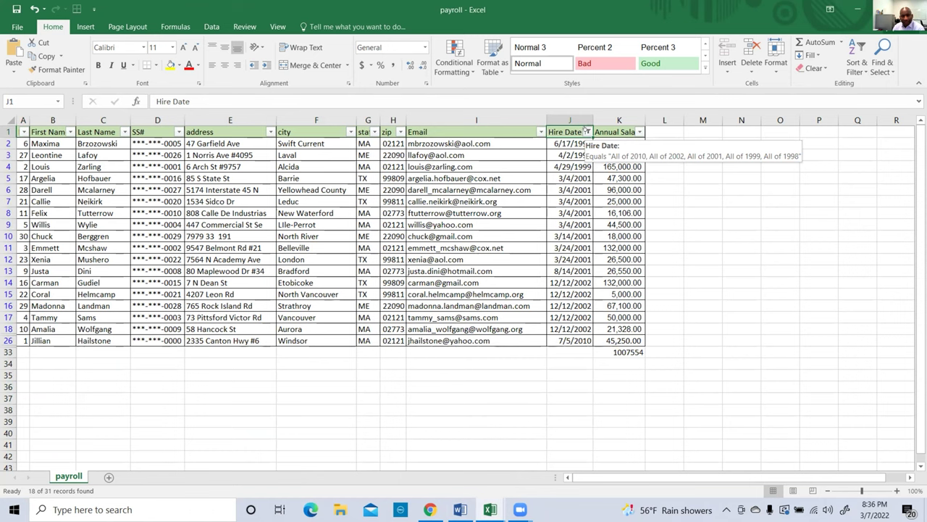
left_click(587, 132)
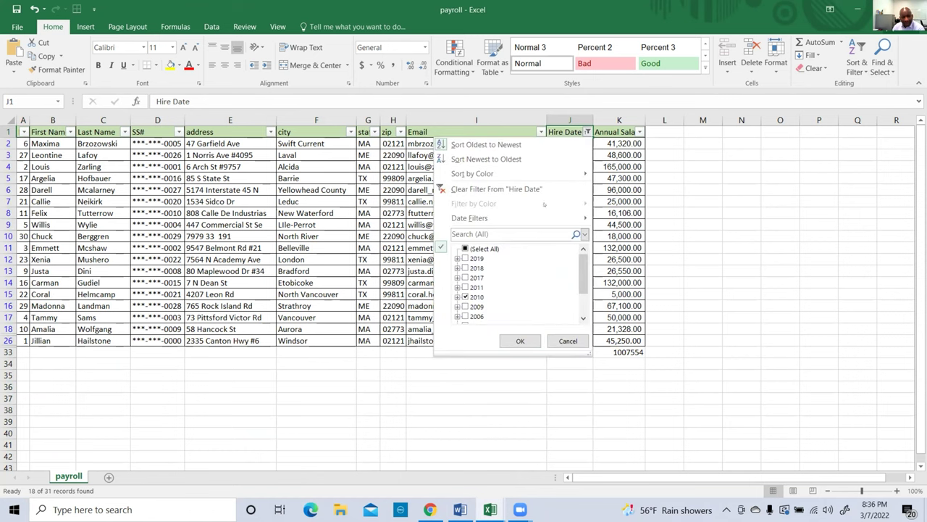
left_click(583, 319)
left_click(583, 319)
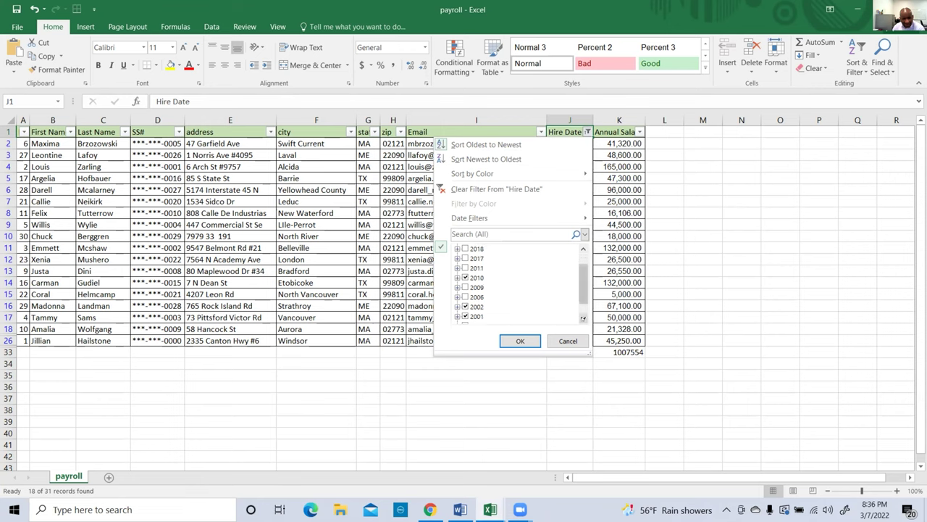
left_click(583, 319)
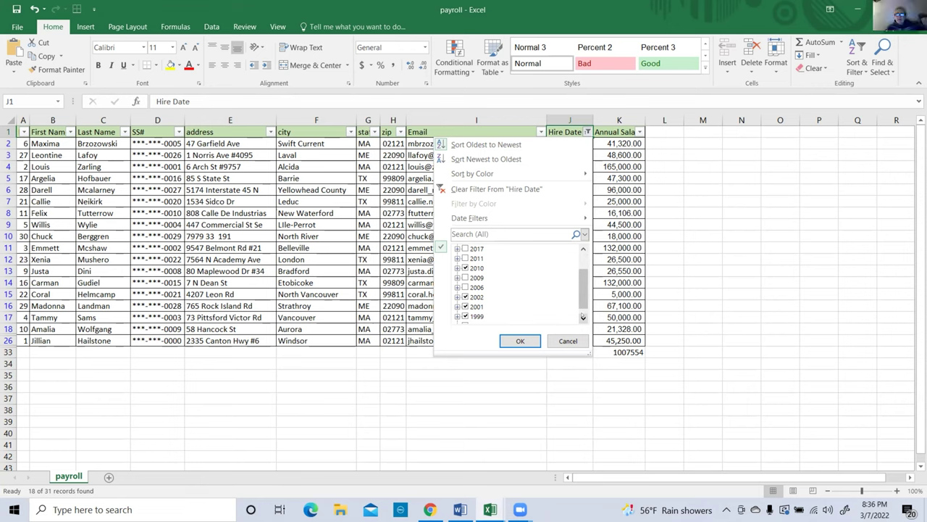
left_click(583, 317)
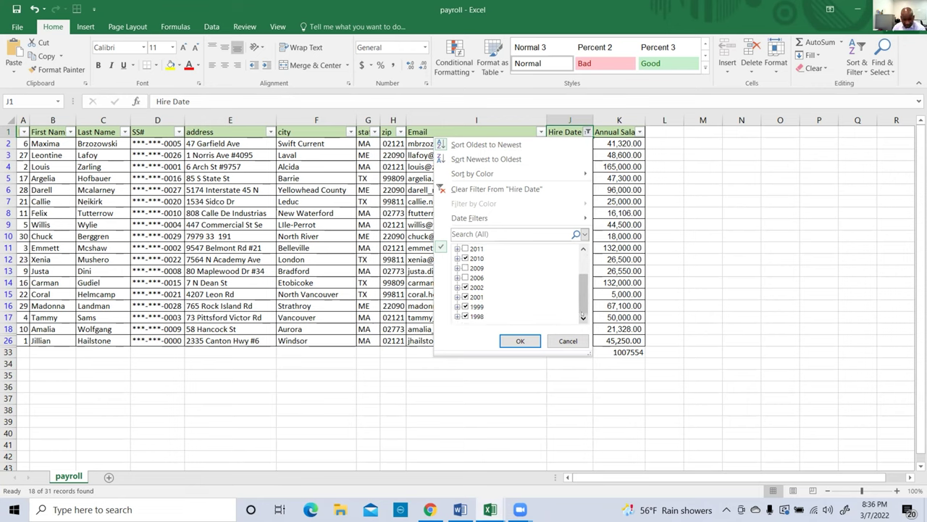
left_click(583, 249)
left_click(583, 248)
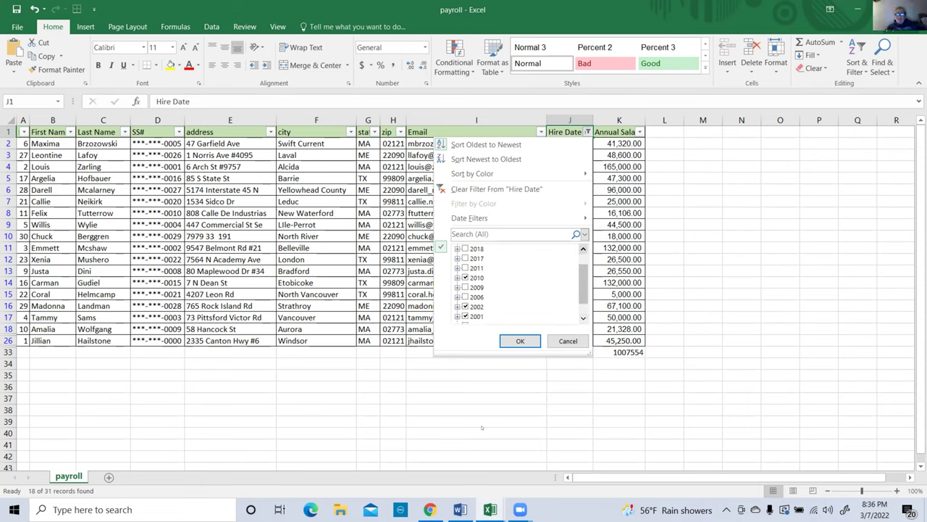
left_click(460, 509)
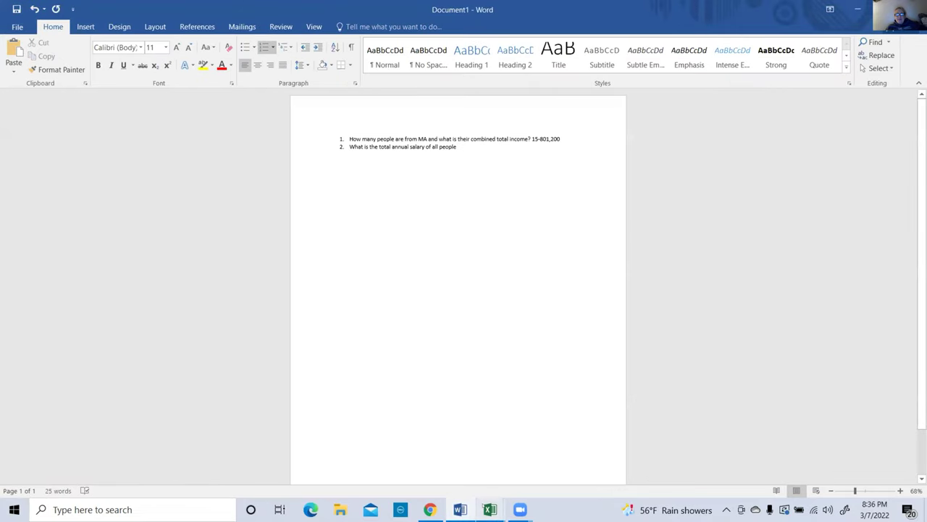
Bring up the MICROSOFT EXCEL ASSIGNMENT (1) page in Chrome to read the Task 2 questions.
mouse_move(490, 509)
left_click(544, 469)
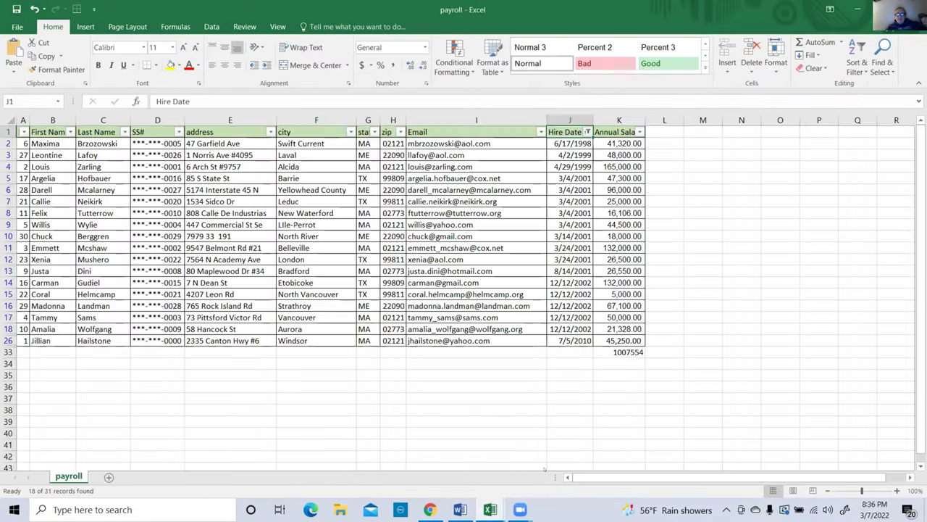
mouse_move(492, 510)
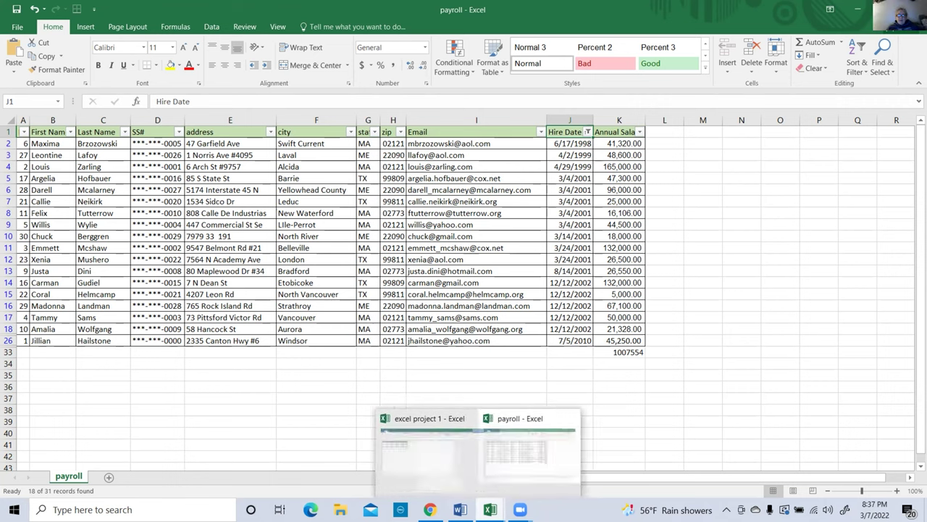
mouse_move(431, 510)
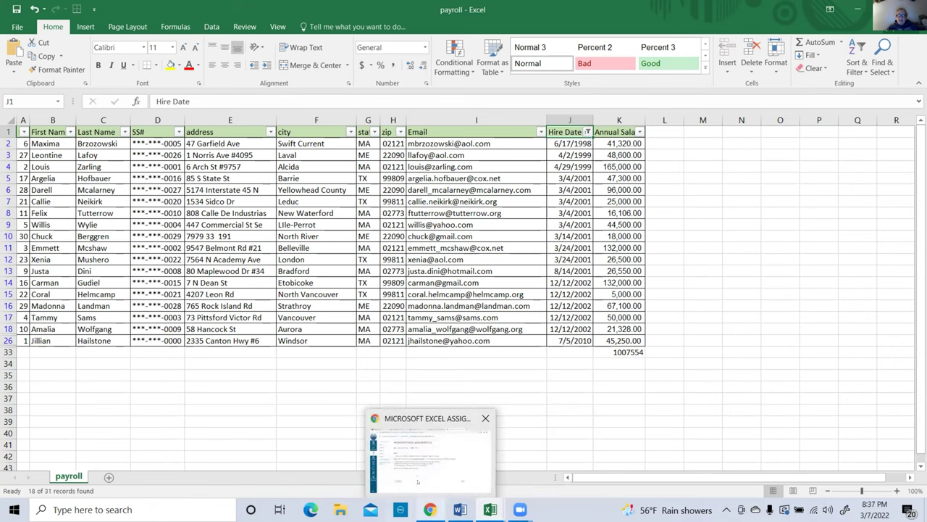
left_click(428, 459)
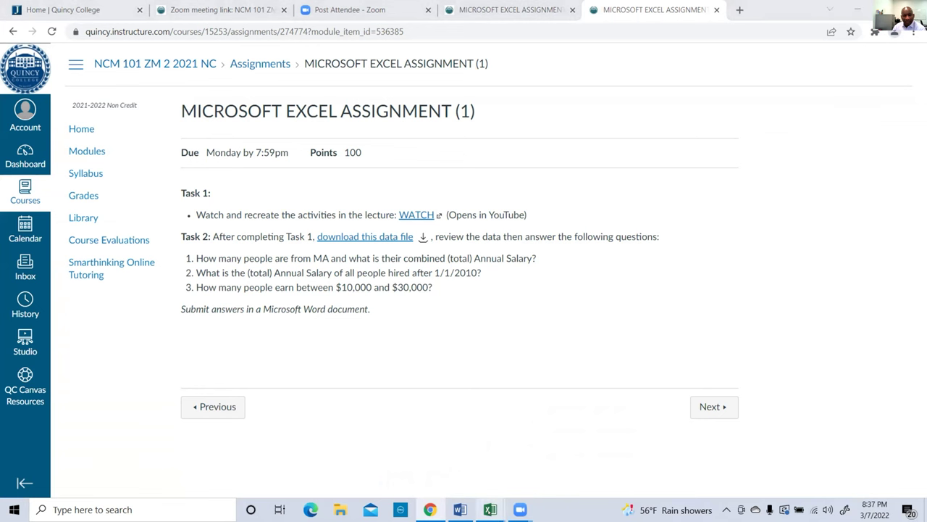
Switch from Chrome back to the filtered payroll workbook in Excel.
mouse_move(490, 510)
left_click(540, 431)
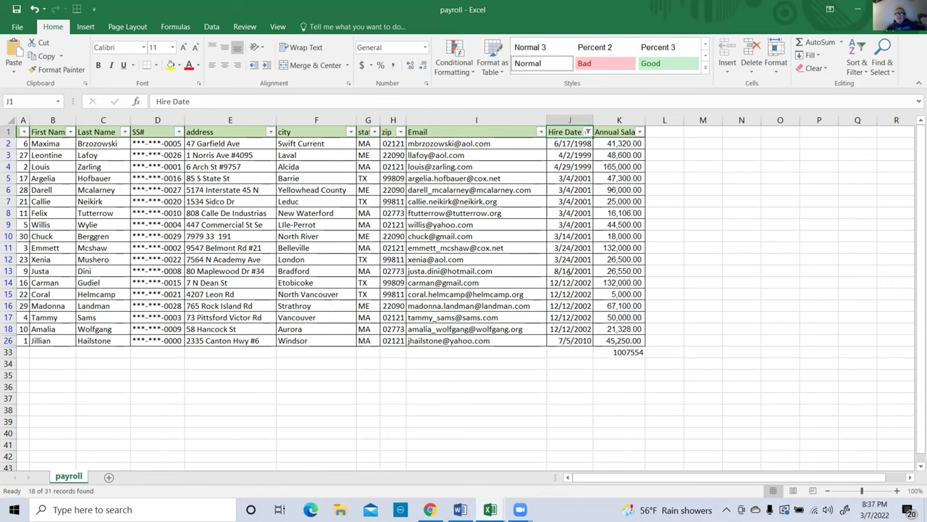
Re-tick 2011, 2017, 2018 and 2019 in the Hire Date filter and apply it.
left_click(587, 132)
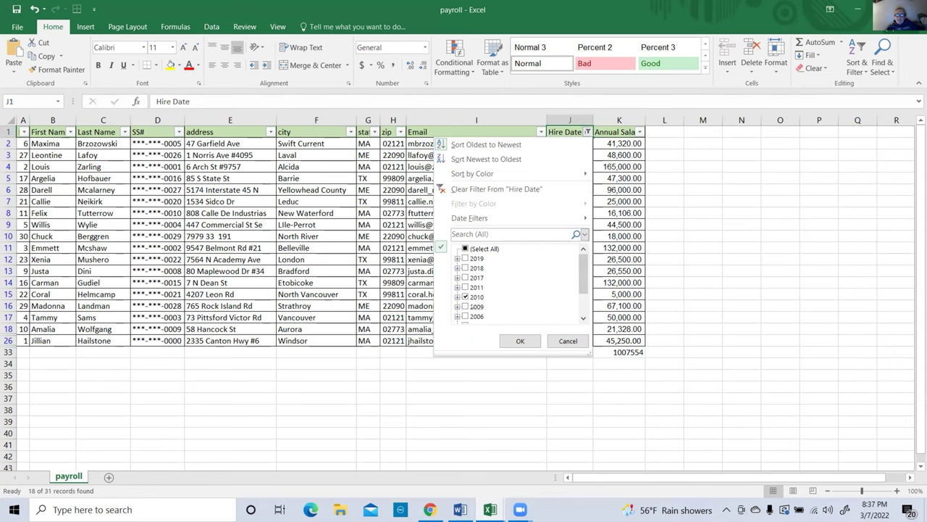
left_click(465, 288)
left_click(477, 278)
left_click(466, 268)
left_click(466, 258)
left_click(518, 341)
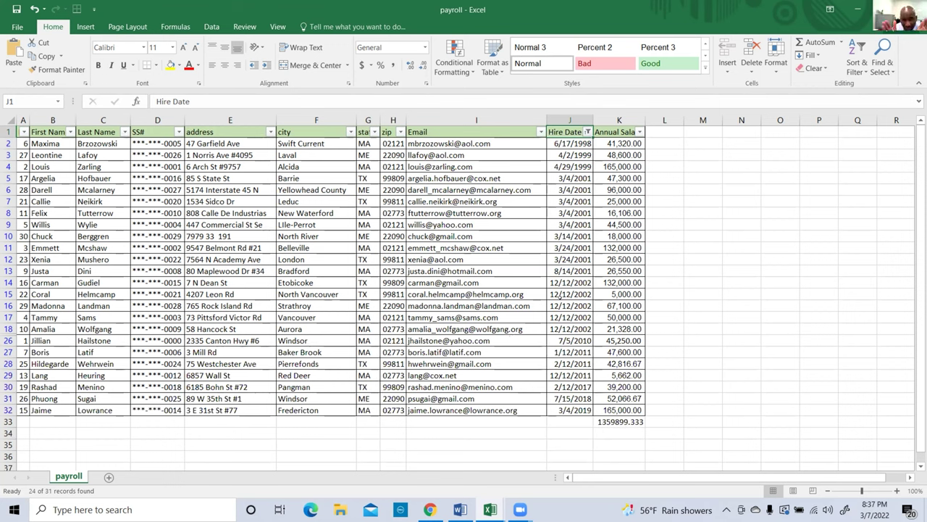
In the reopened Hire Date filter list, untick 2002, 2001 and 1999.
left_click(588, 132)
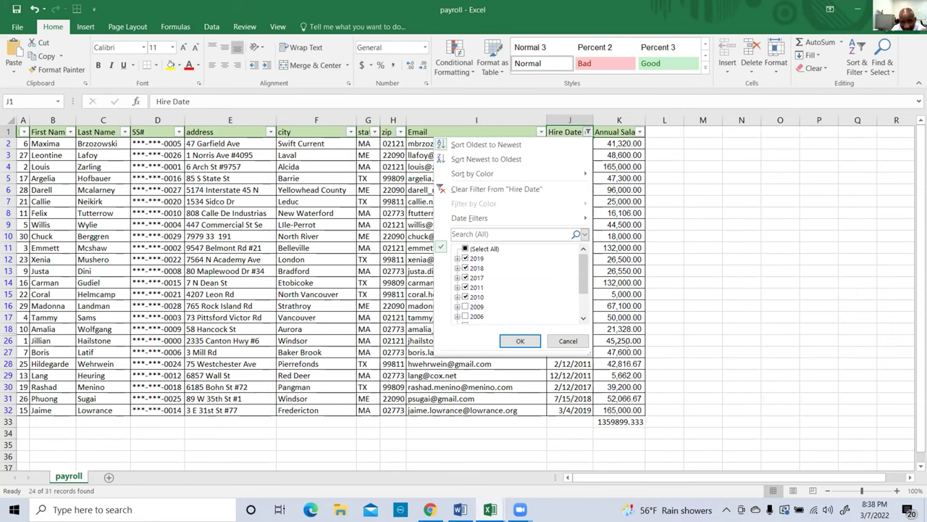
left_click(583, 318)
left_click(583, 318)
left_click(583, 317)
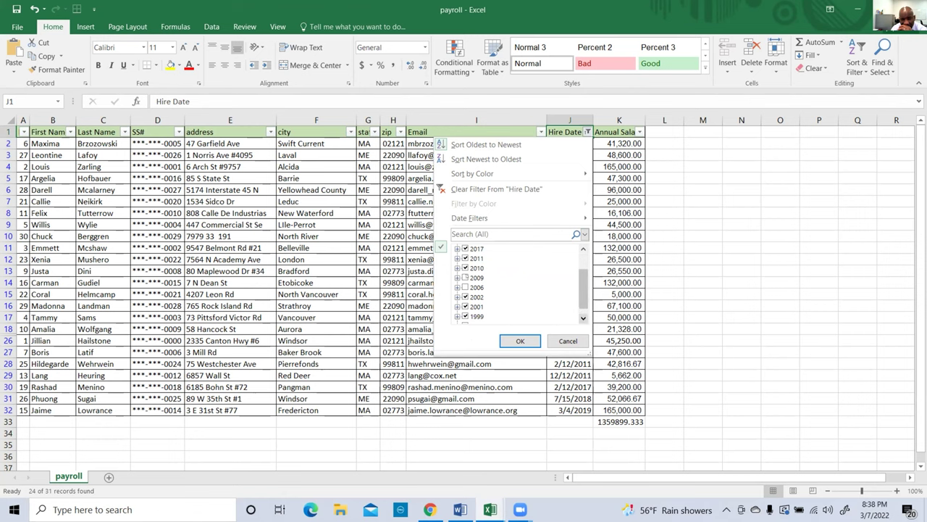
left_click(465, 297)
left_click(465, 307)
left_click(465, 317)
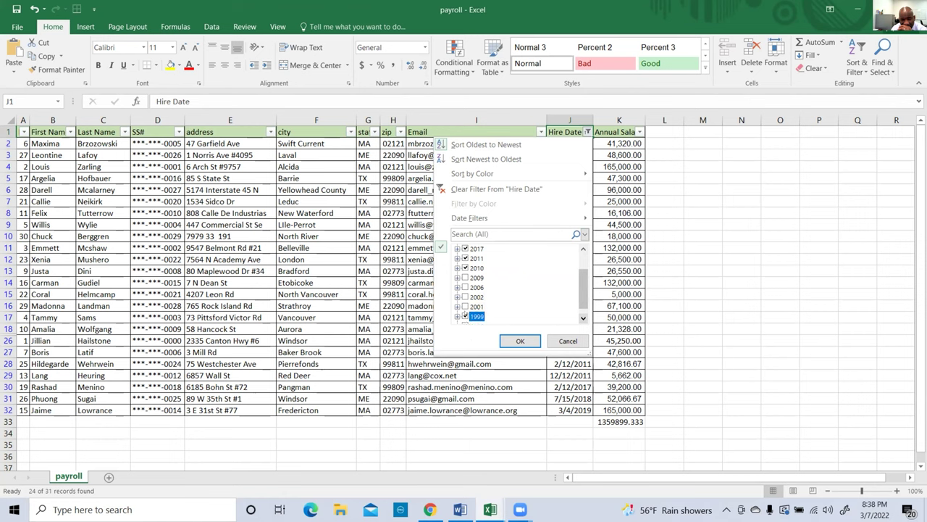
Untick 1998 too and apply the filter, keeping only hires from 2010 onward.
left_click(584, 318)
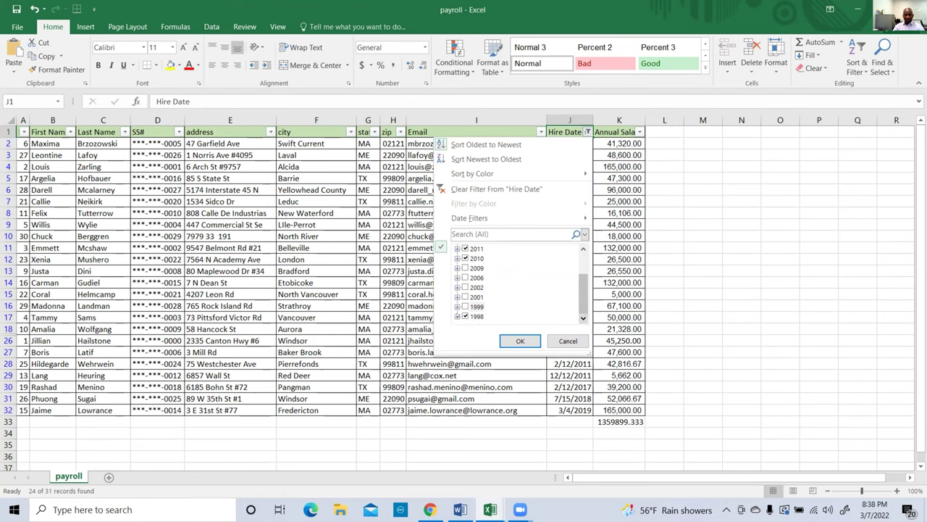
left_click(465, 317)
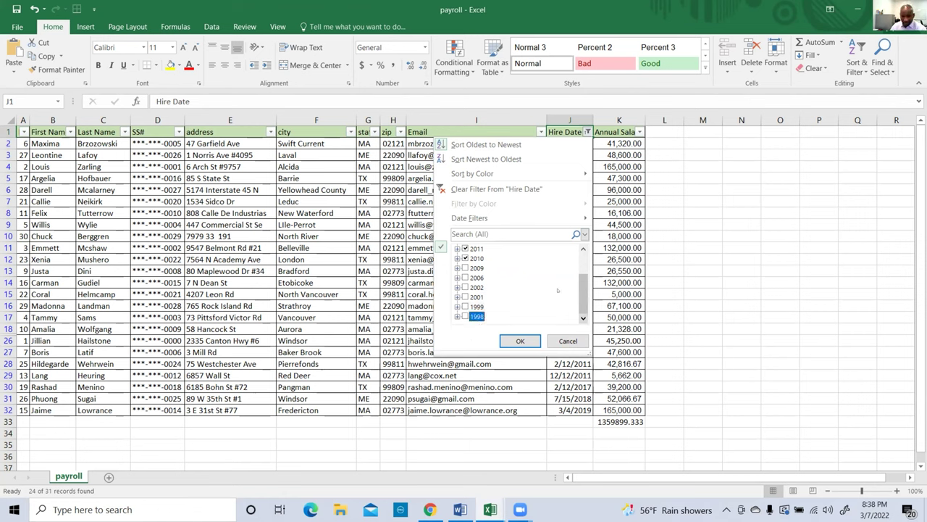
left_click(583, 249)
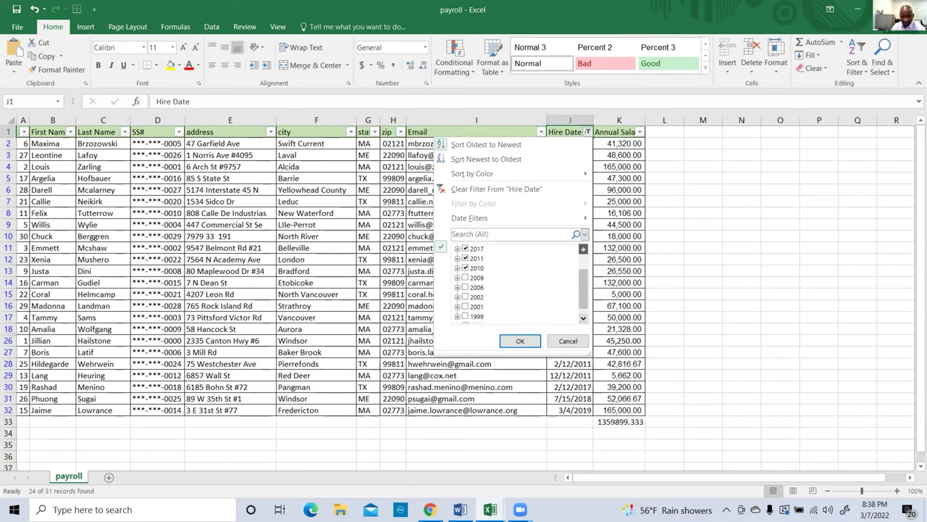
left_click(583, 249)
left_click(583, 250)
left_click(583, 249)
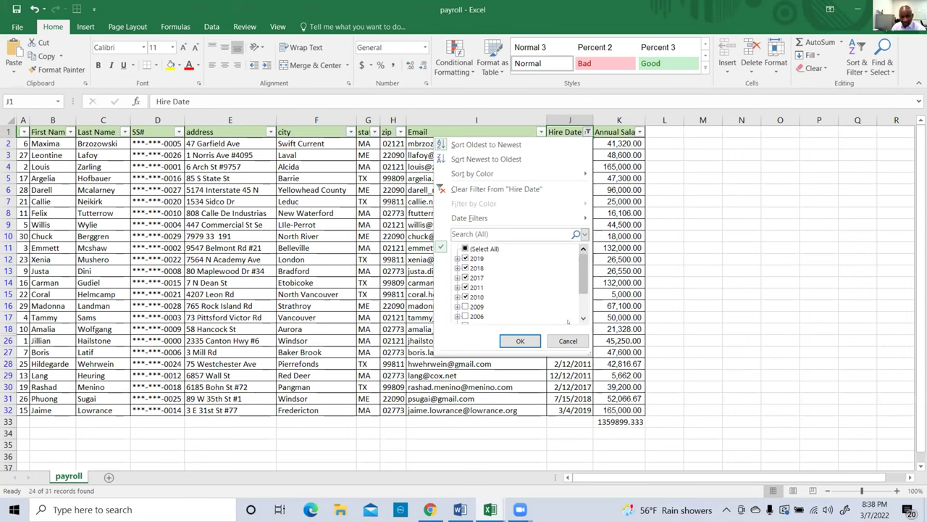
left_click(519, 341)
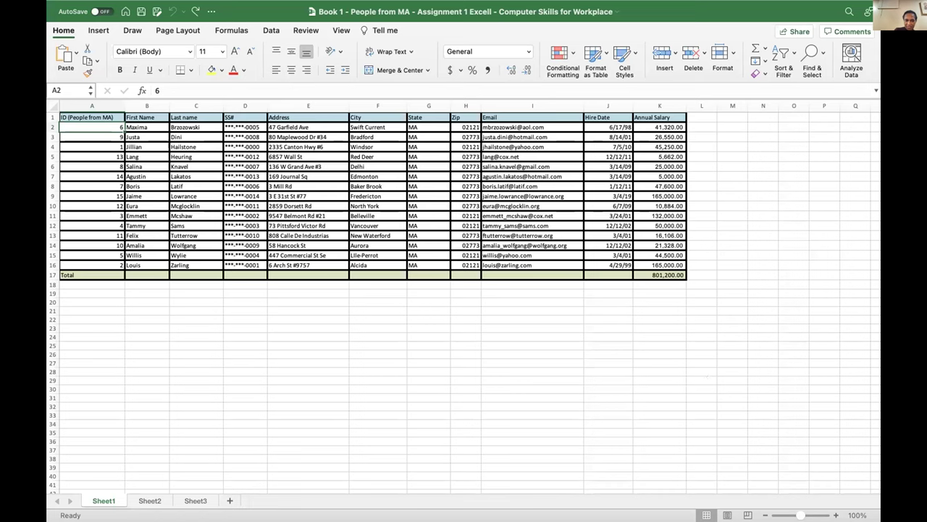
mouse_move(587, 32)
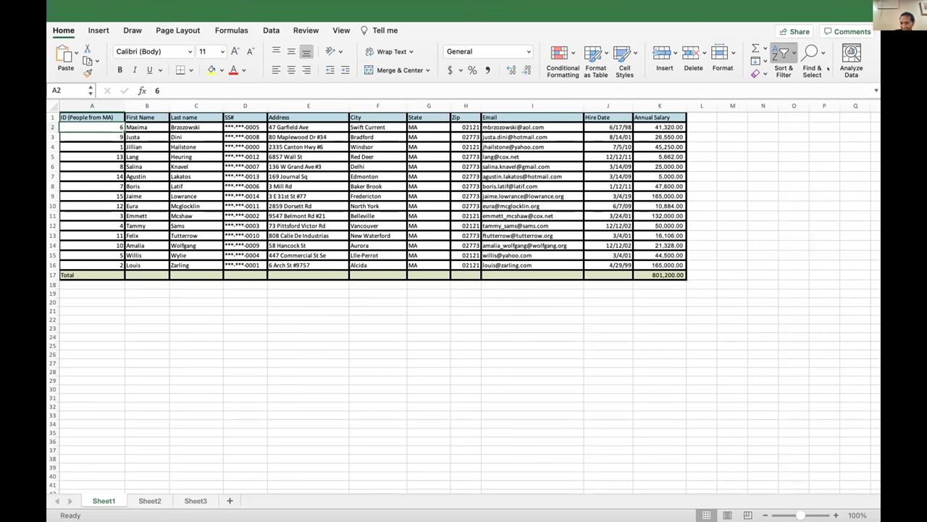
left_click(797, 90)
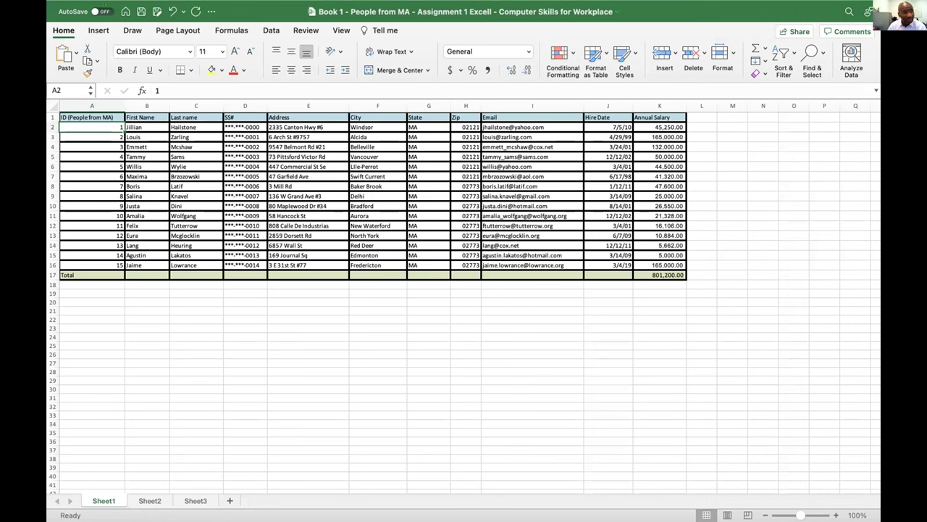
left_click(172, 12)
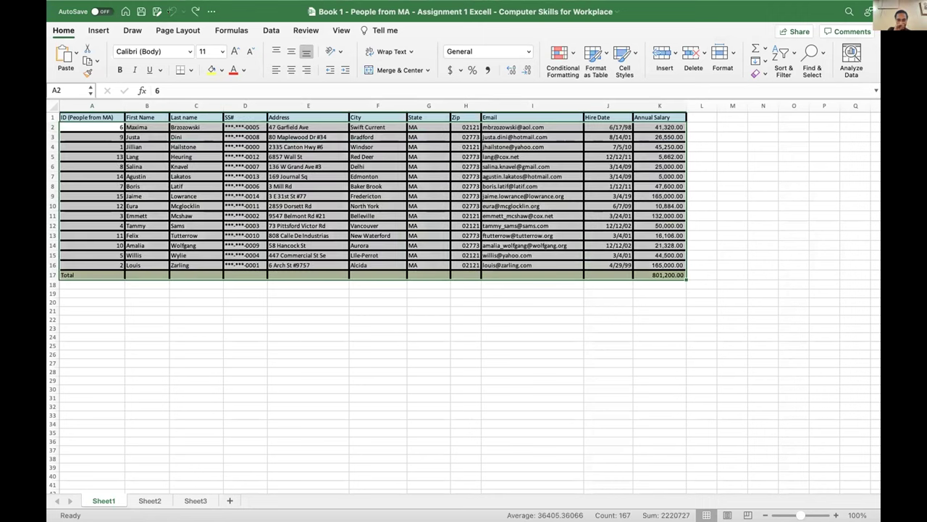
left_click(533, 345)
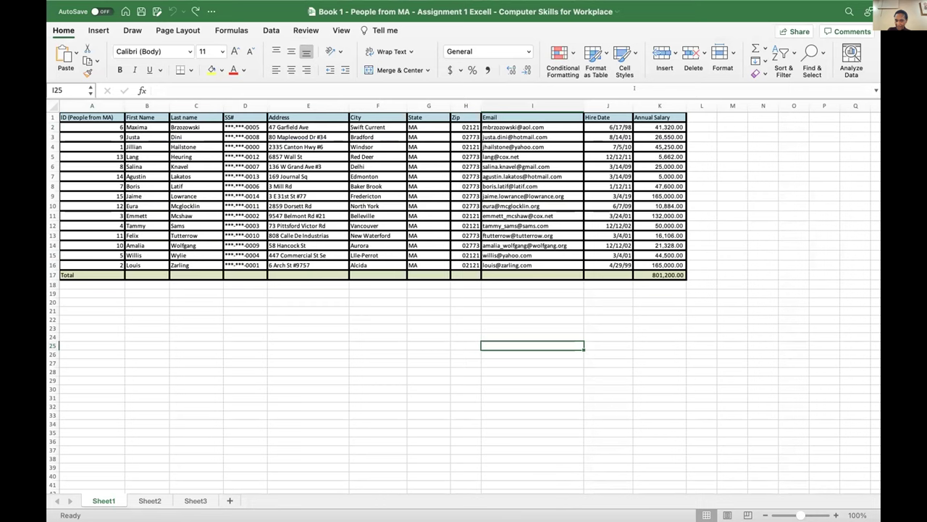
Restore the Annual Salary header in K1 after a stray 'k', then select all of column K.
left_click(652, 117)
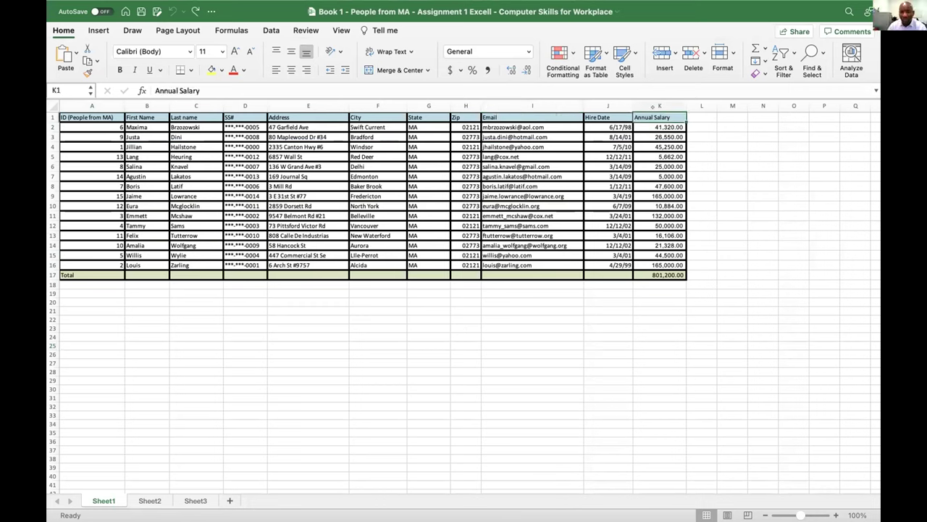
left_click_drag(652, 118, 656, 255)
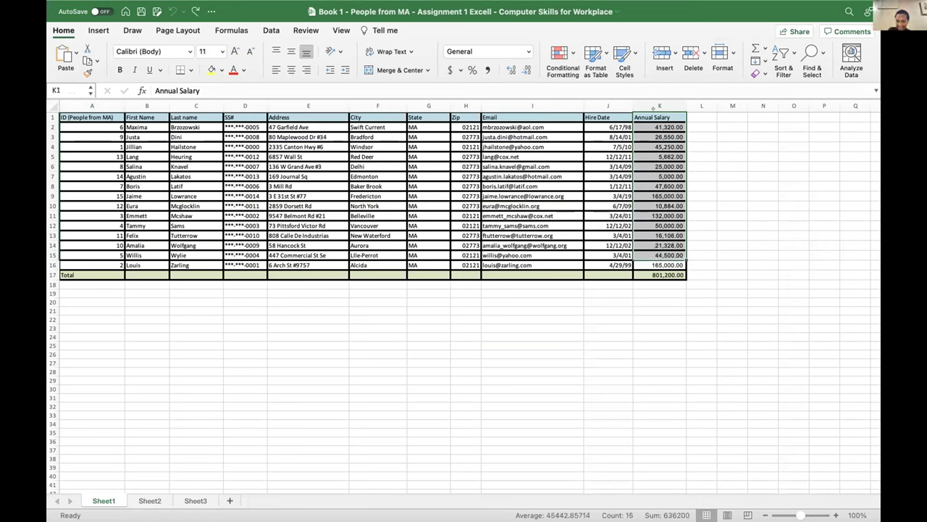
left_click_drag(654, 107, 653, 107)
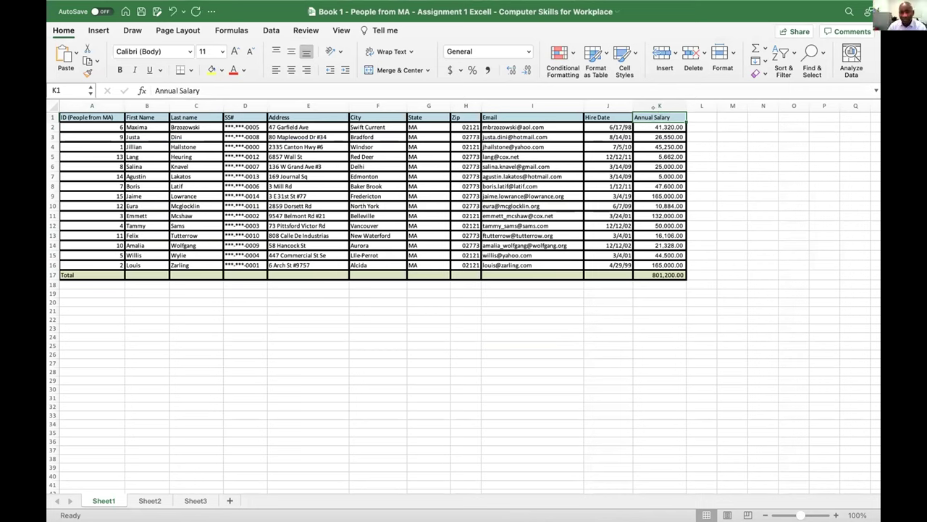
type("k")
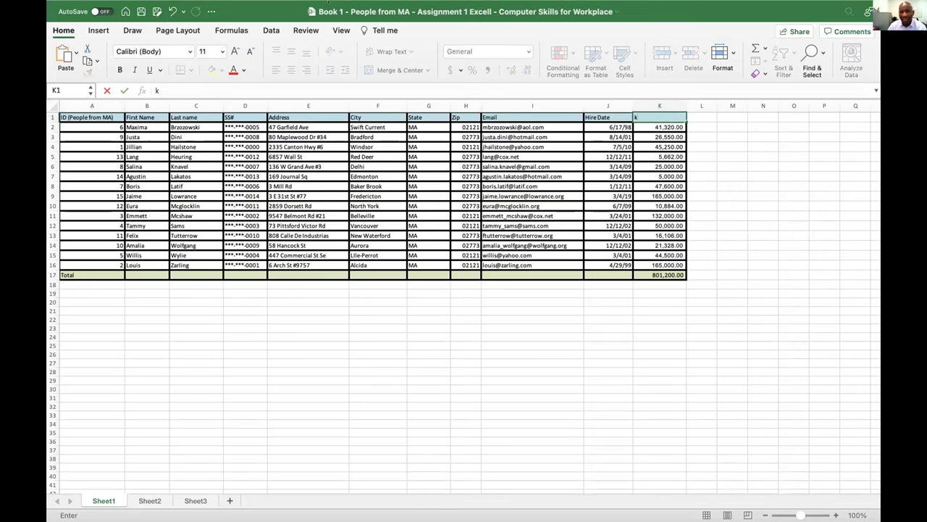
mouse_move(270, 3)
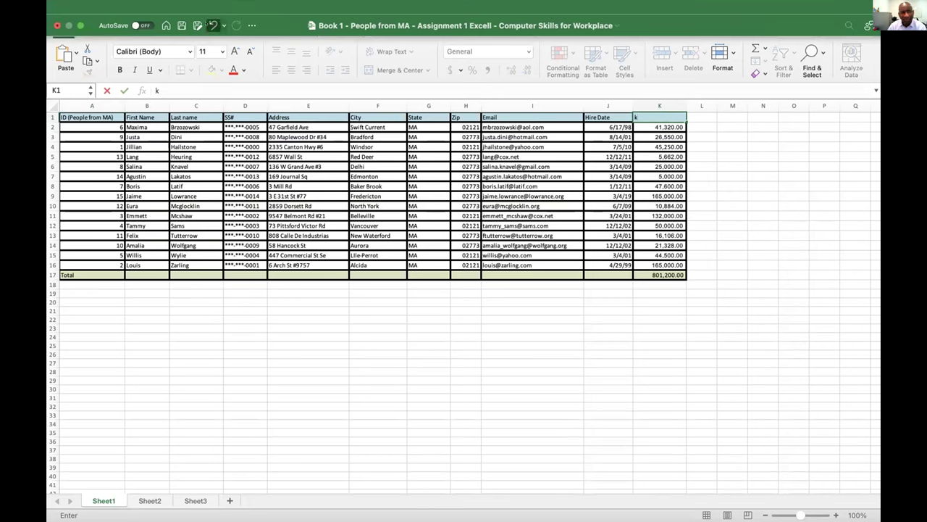
left_click(213, 26)
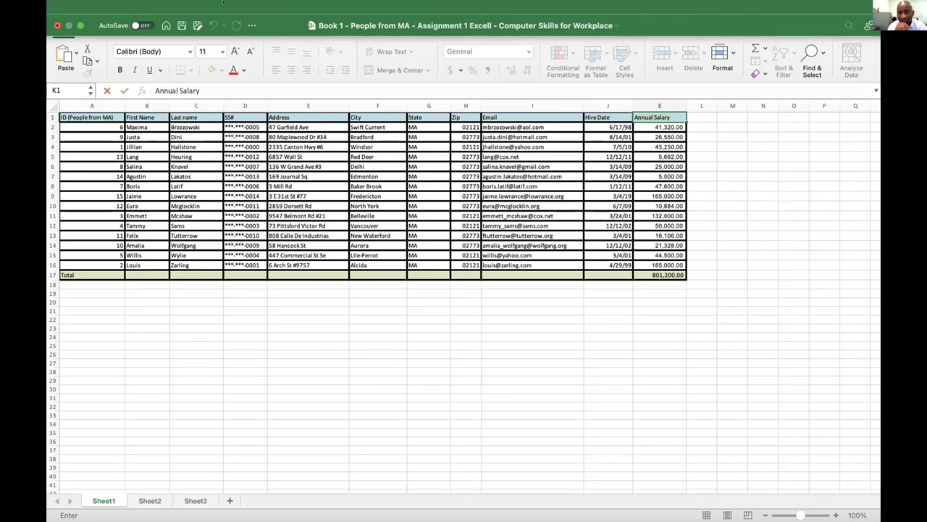
type("k")
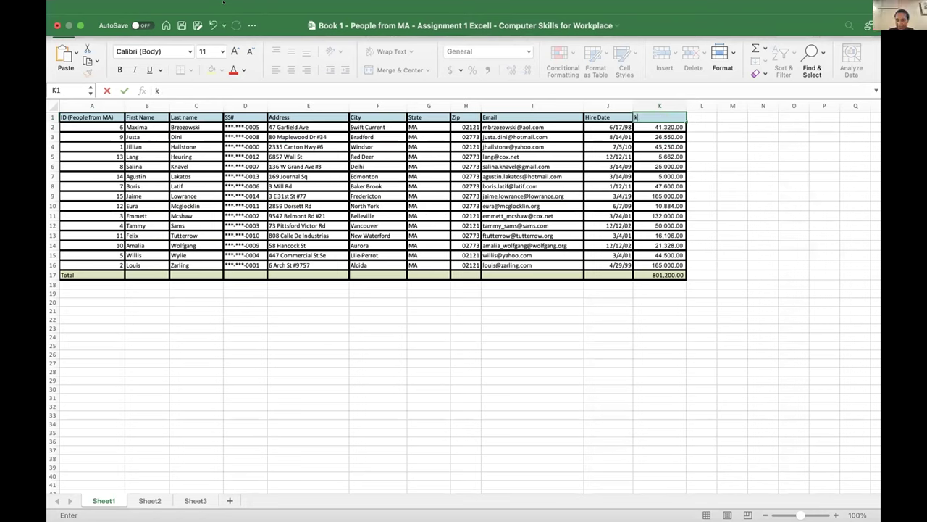
key("BackSpace")
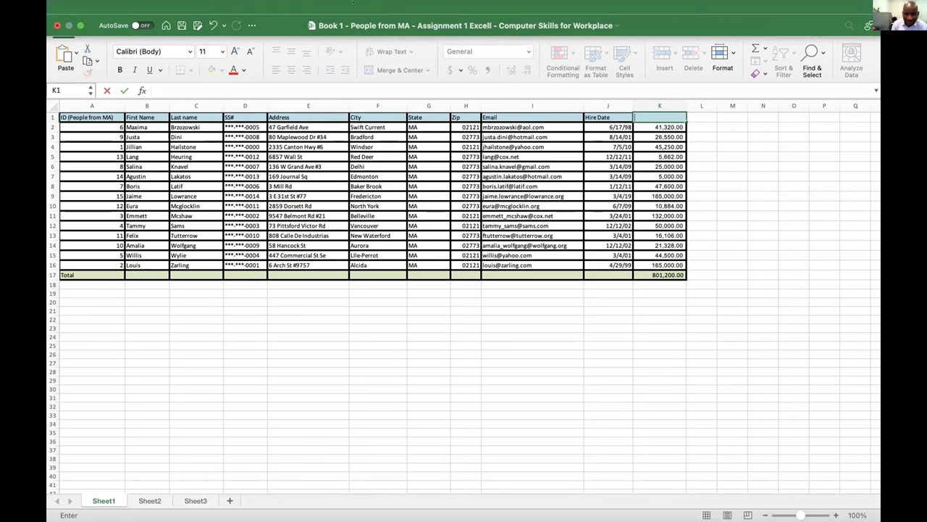
left_click(656, 102)
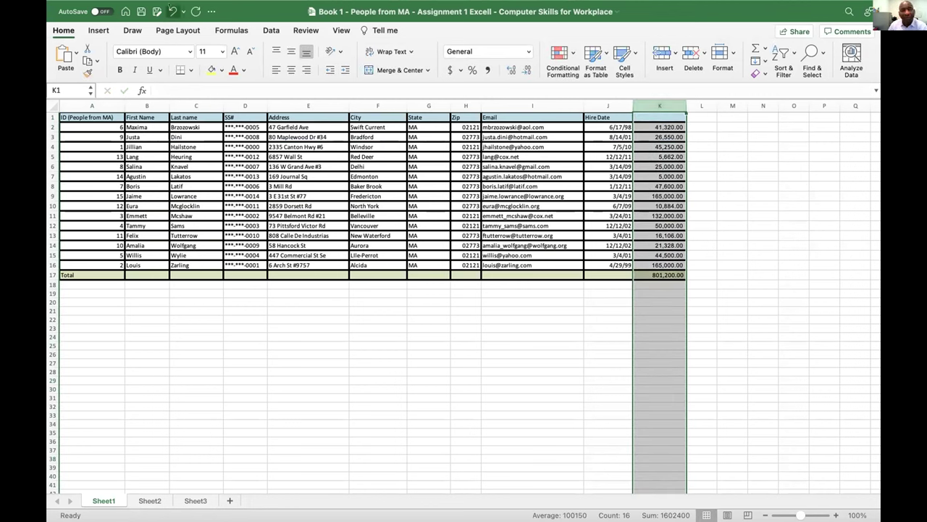
left_click(173, 11)
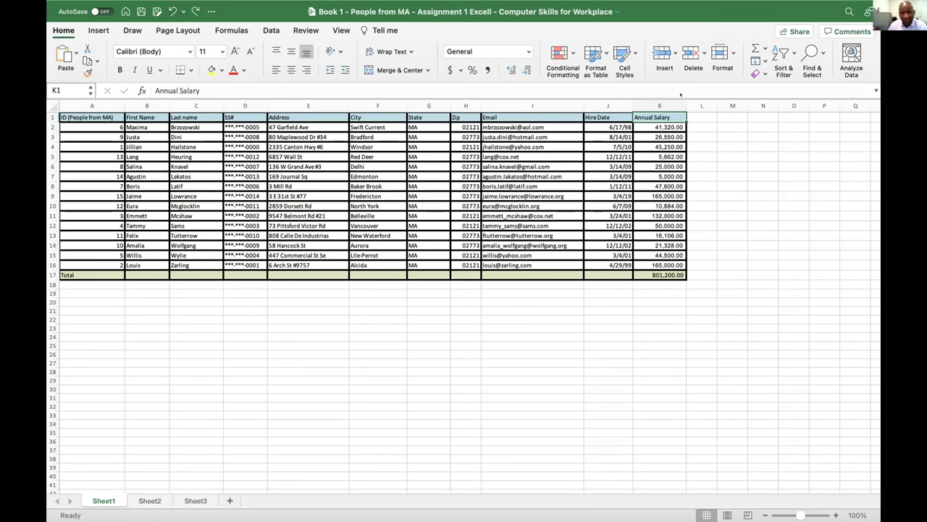
left_click(659, 106)
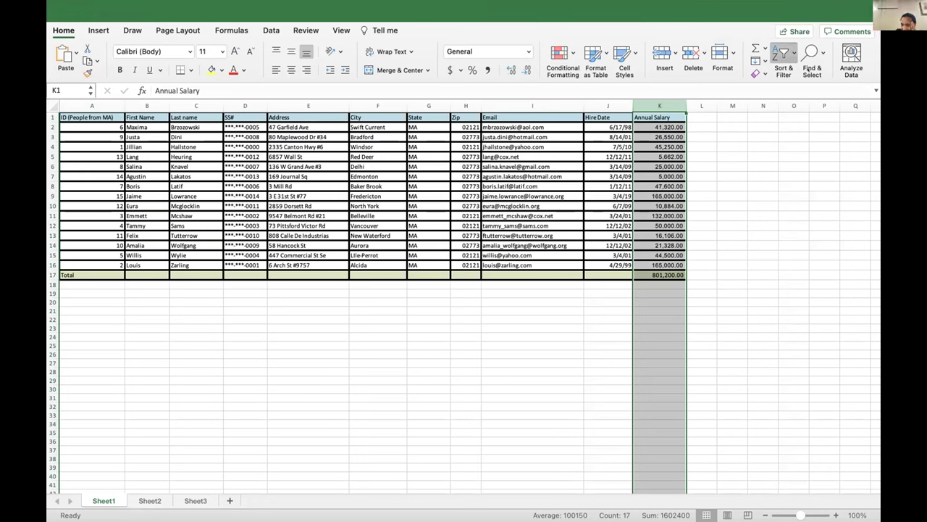
Sort Annual Salary ascending with the selection expanded to the whole table, then turn on Filter.
left_click(784, 58)
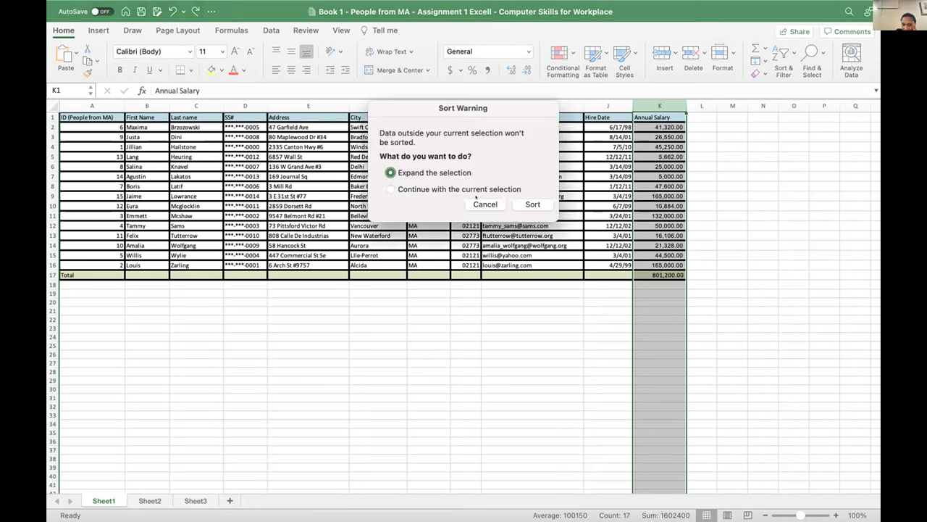
left_click(532, 204)
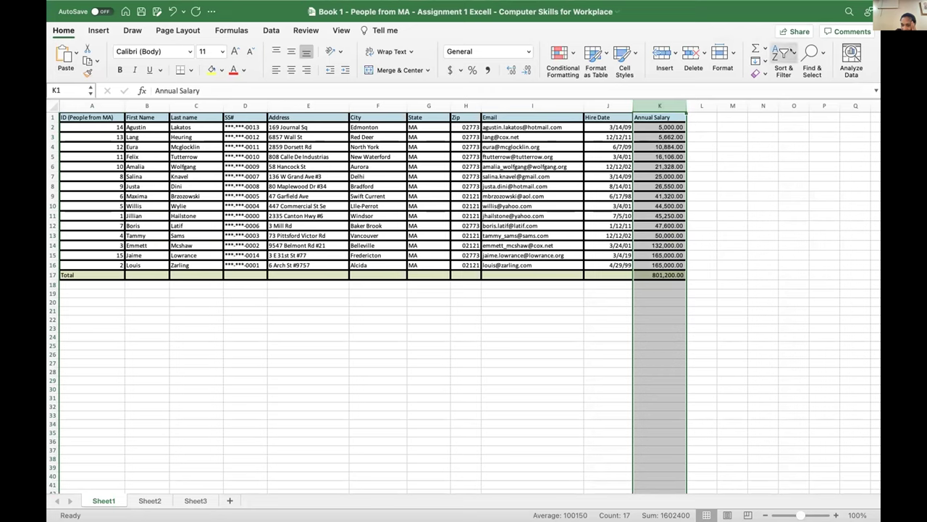
left_click(784, 54)
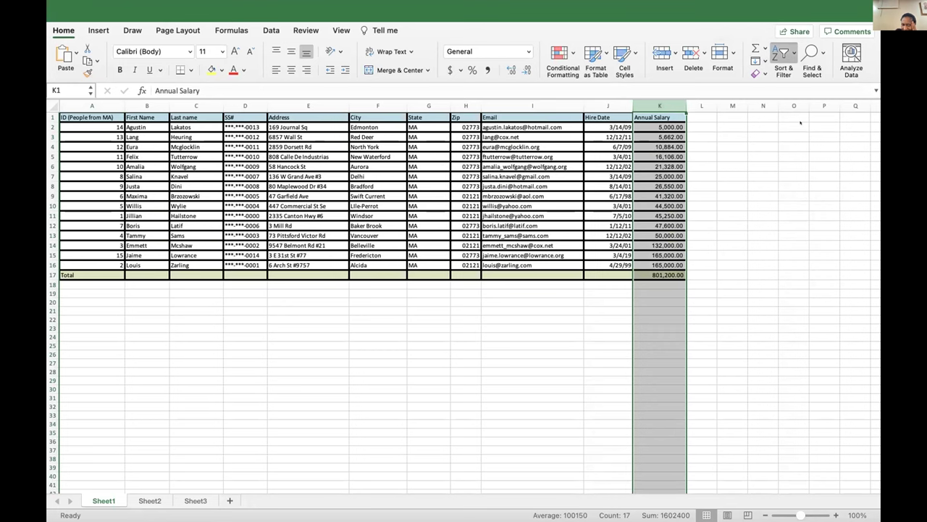
left_click(801, 124)
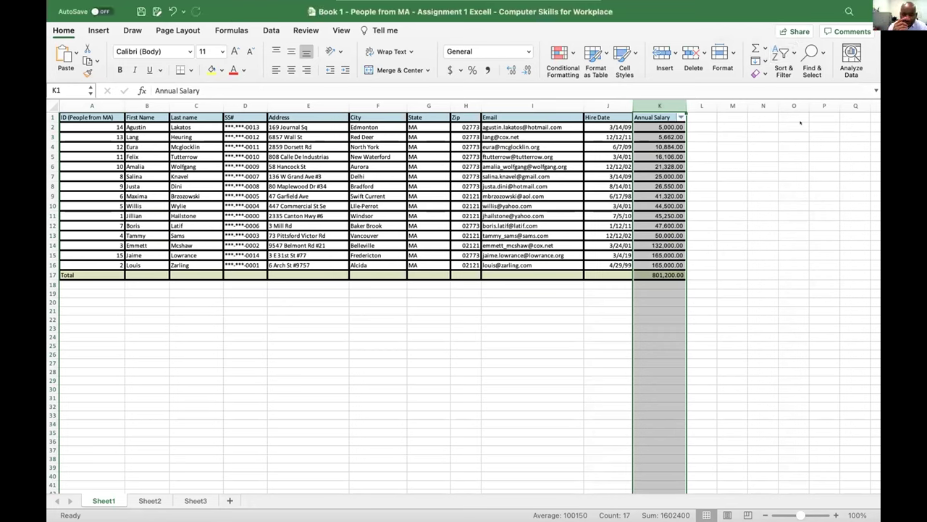
Open the Annual Salary filter list in K1 and browse its values.
left_click(681, 116)
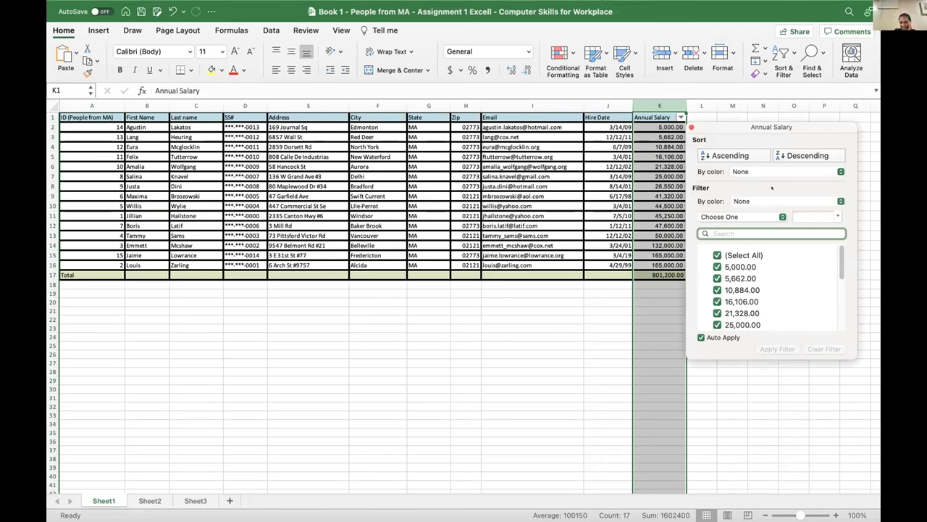
key("Escape")
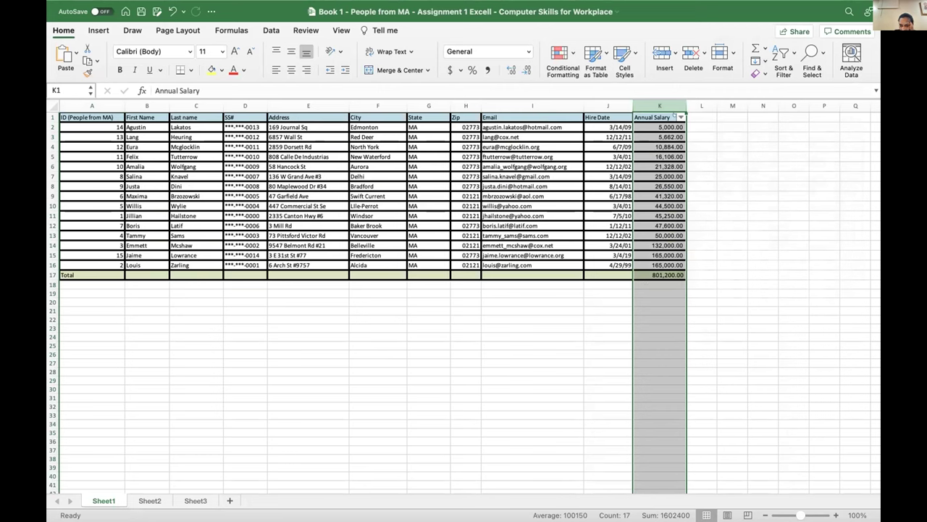
key("alt+Down")
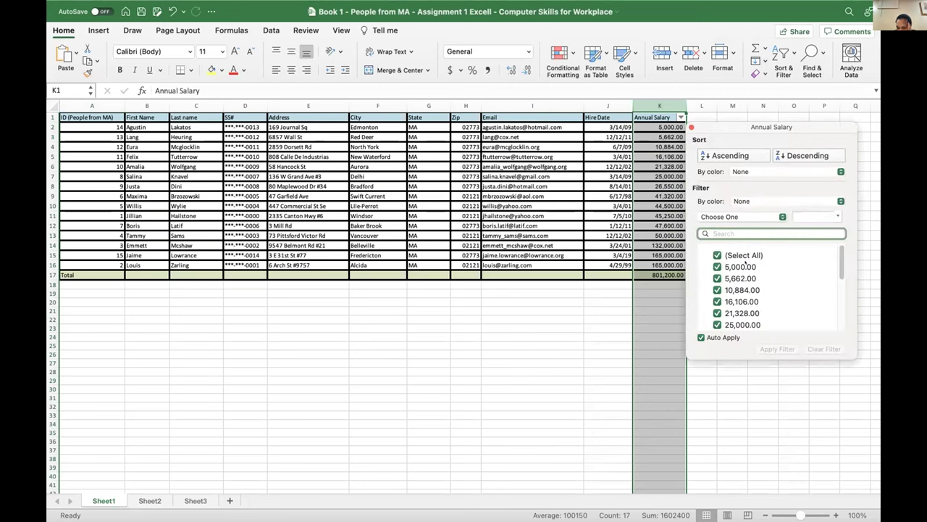
scroll(838, 254, "down", 2)
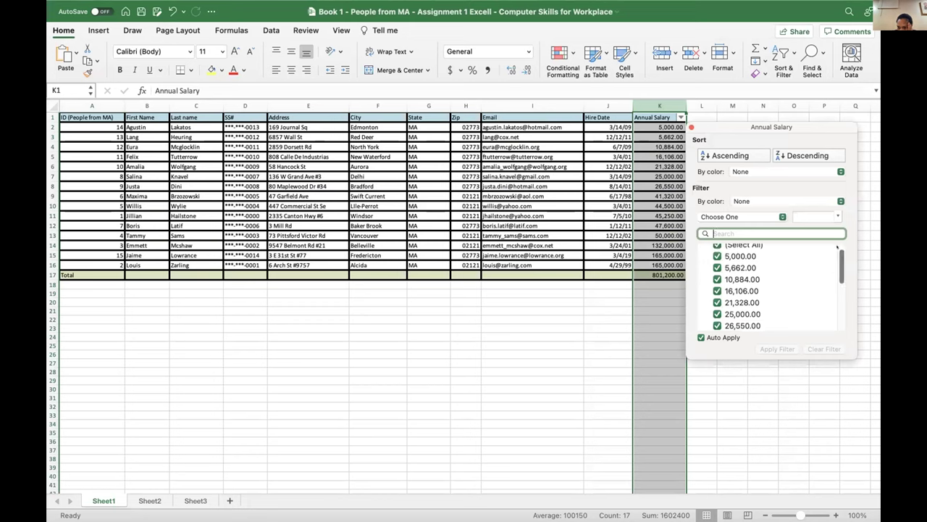
scroll(838, 254, "down", 1)
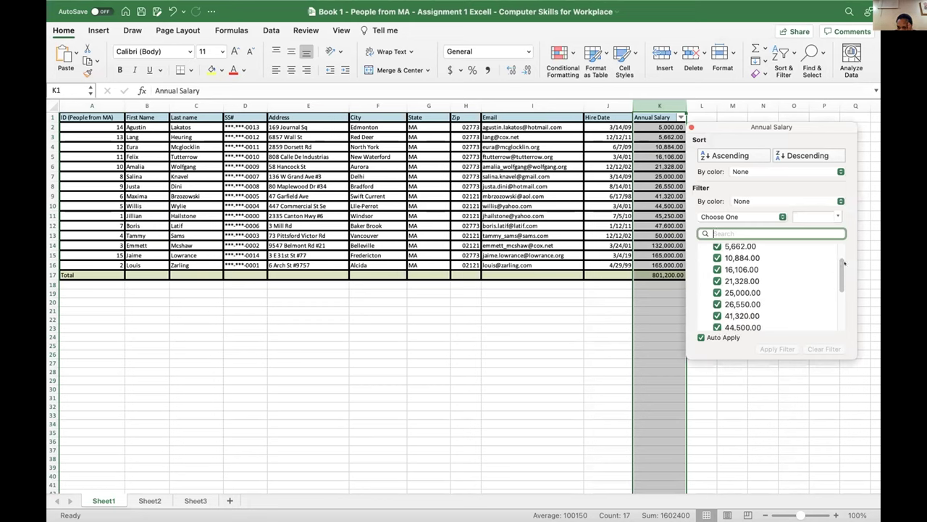
scroll(838, 266, "up", 2)
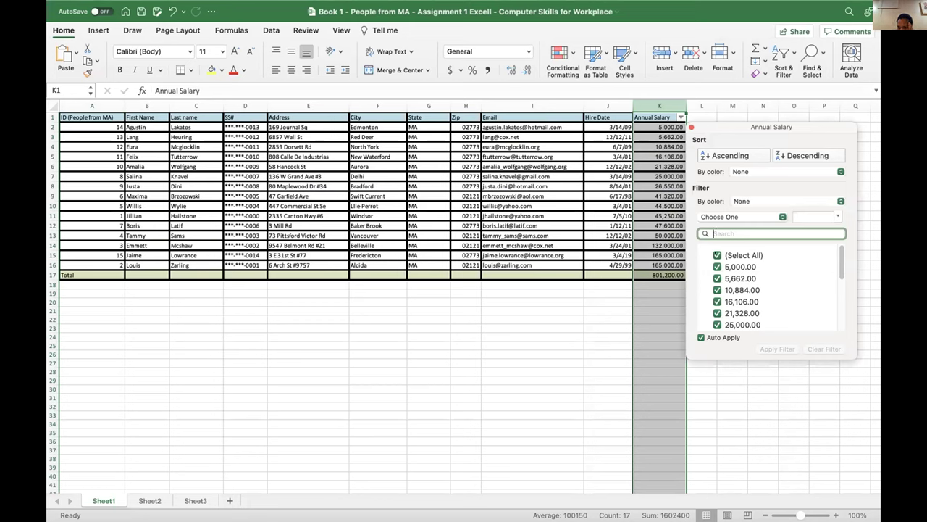
Filter to salaries 10,884.00, 16,106.00, 21,328.00, 25,000.00 and 26,550.00 only.
left_click(717, 255)
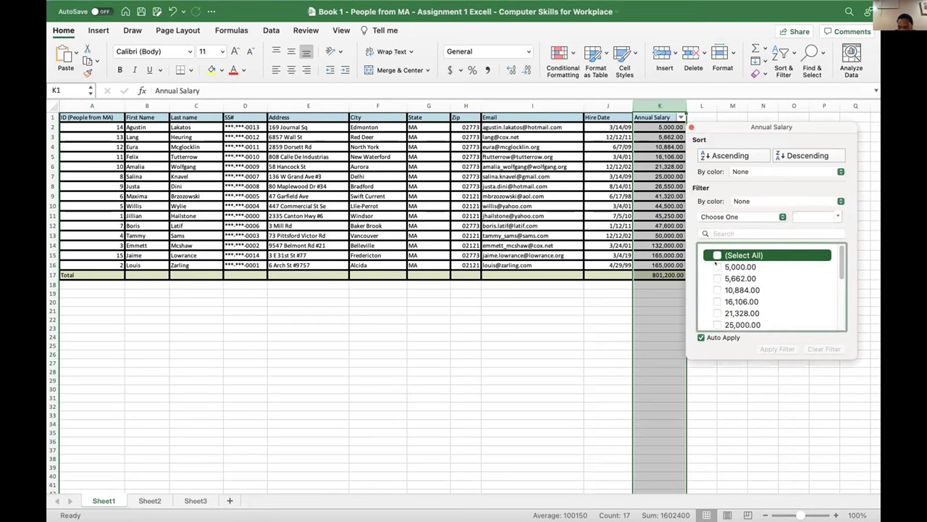
left_click(717, 290)
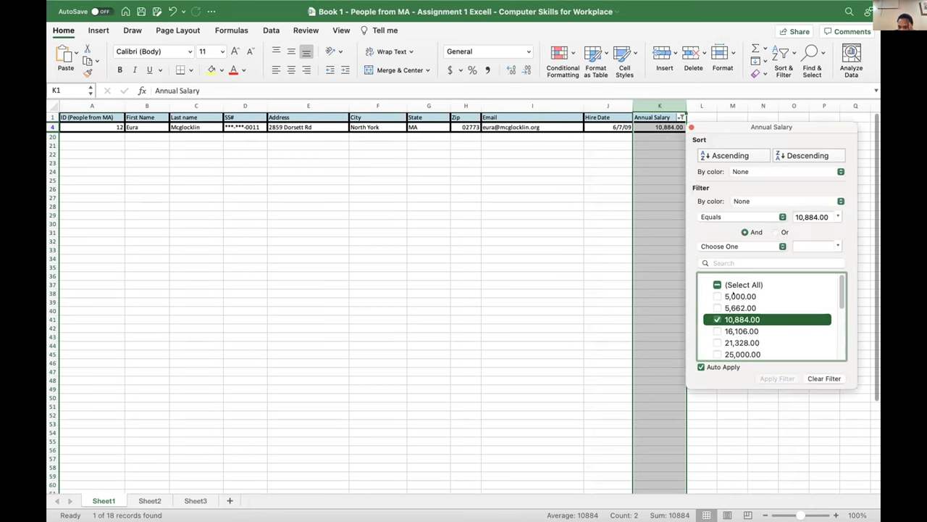
left_click(716, 331)
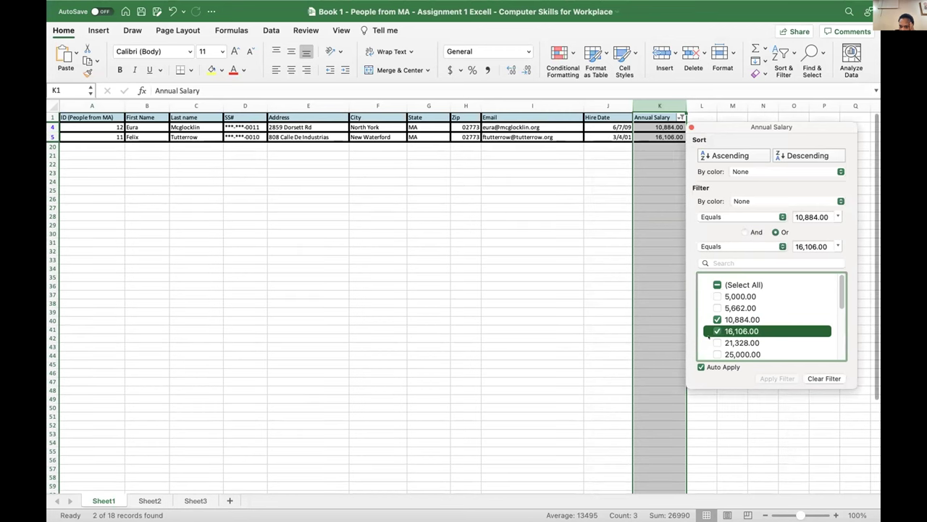
left_click(716, 342)
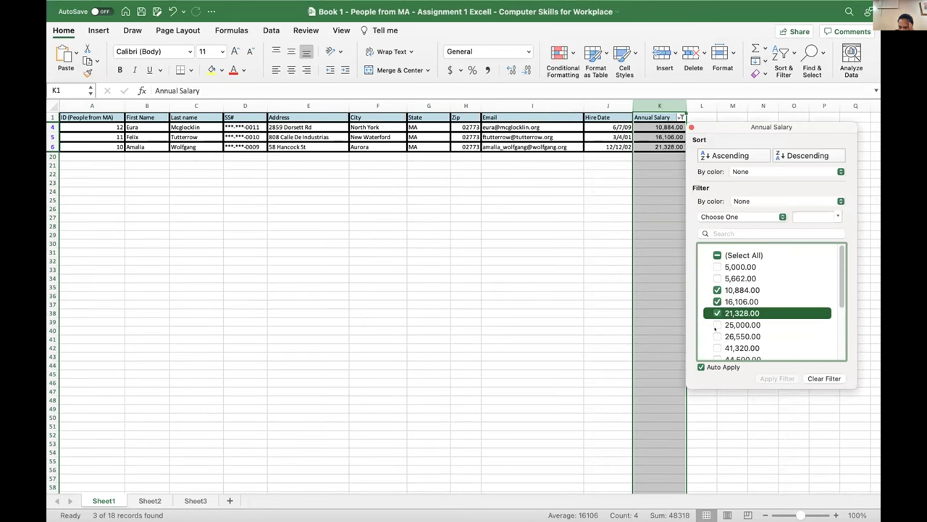
left_click(717, 325)
left_click(717, 336)
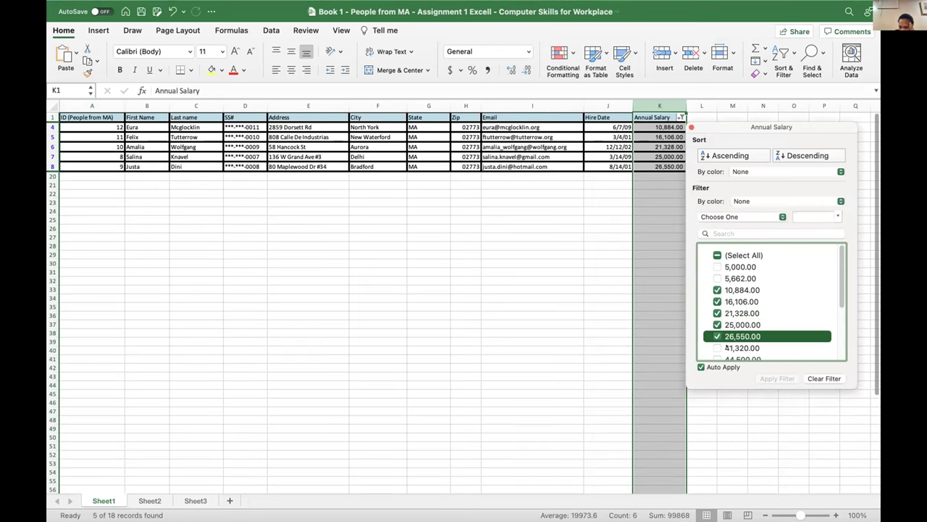
left_click_drag(840, 287, 838, 336)
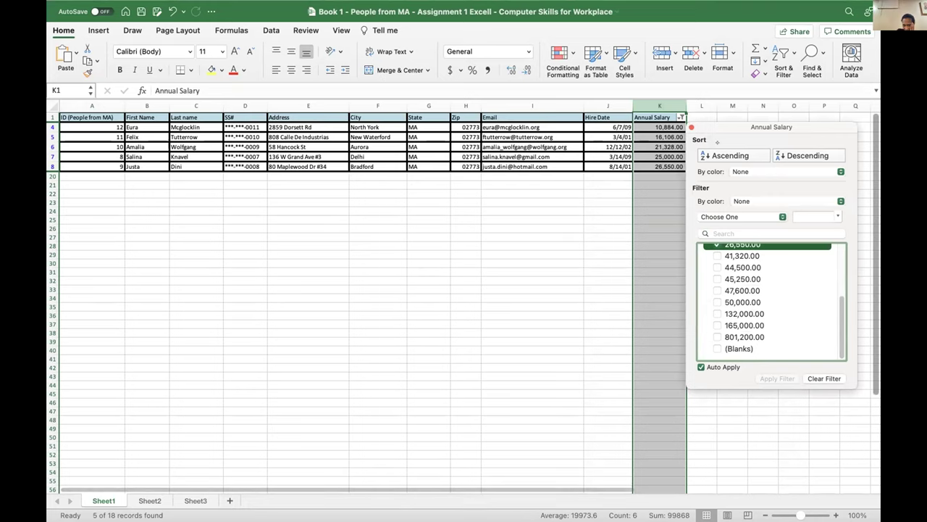
key("Escape")
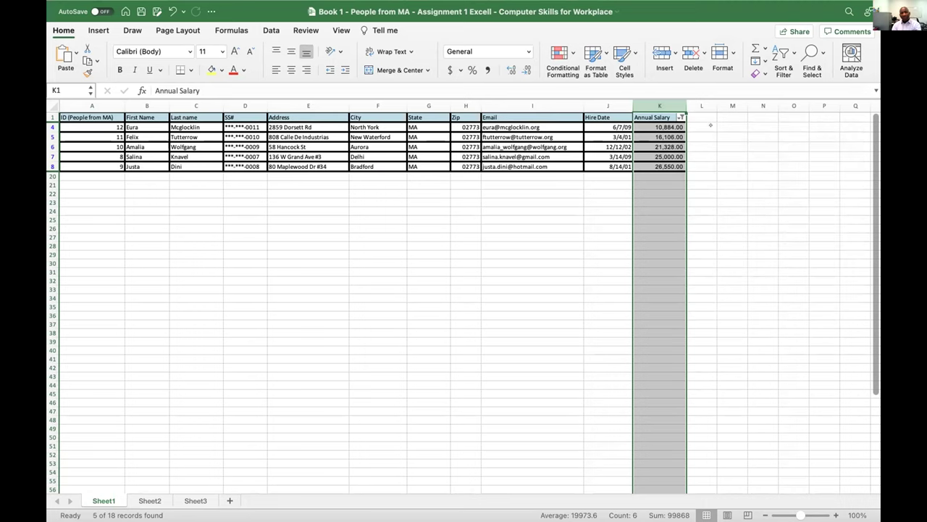
scroll(696, 194, "down", 1)
scroll(662, 199, "up", 1)
scroll(662, 200, "down", 2)
scroll(662, 200, "up", 2)
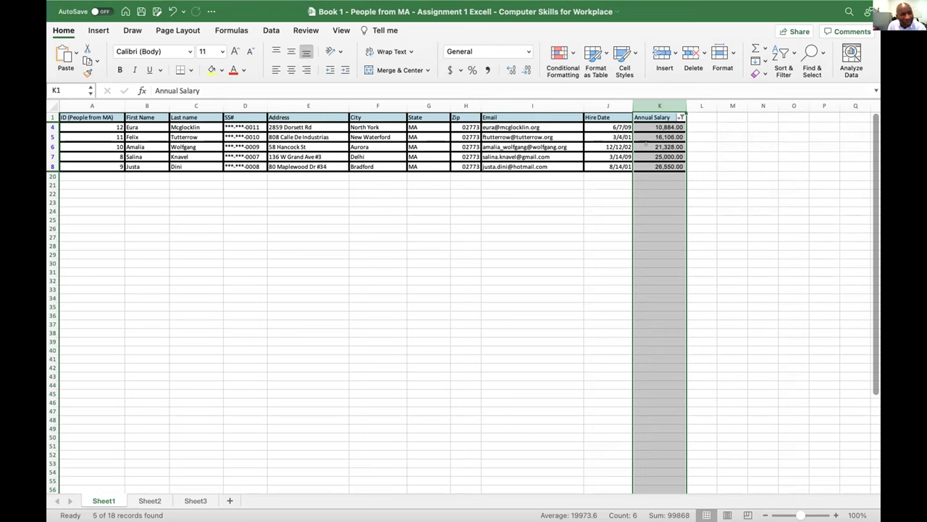
left_click(656, 117)
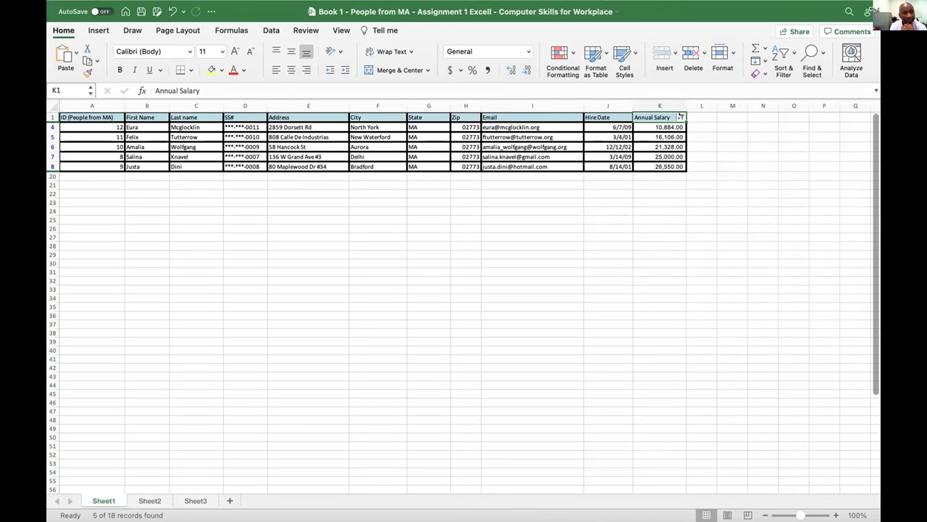
Clear the Annual Salary filter in K1 and close its panel.
left_click(681, 117)
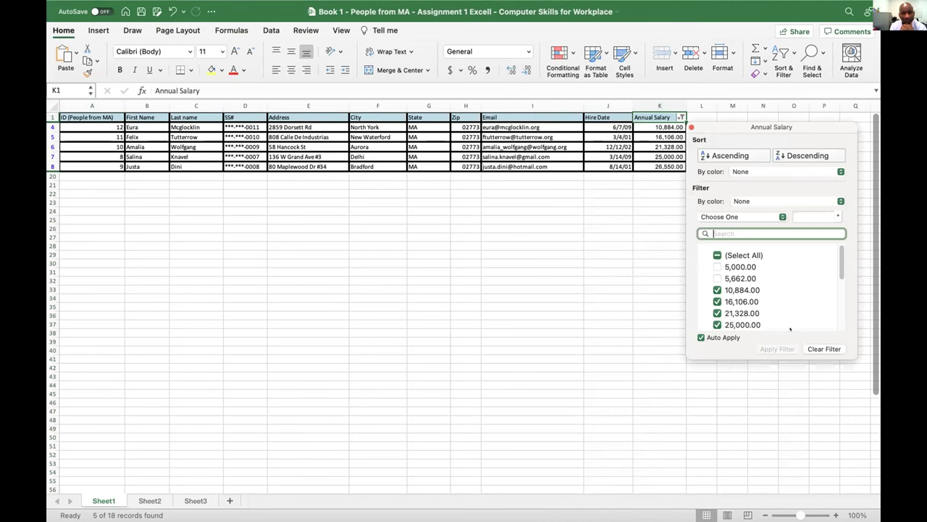
left_click(819, 349)
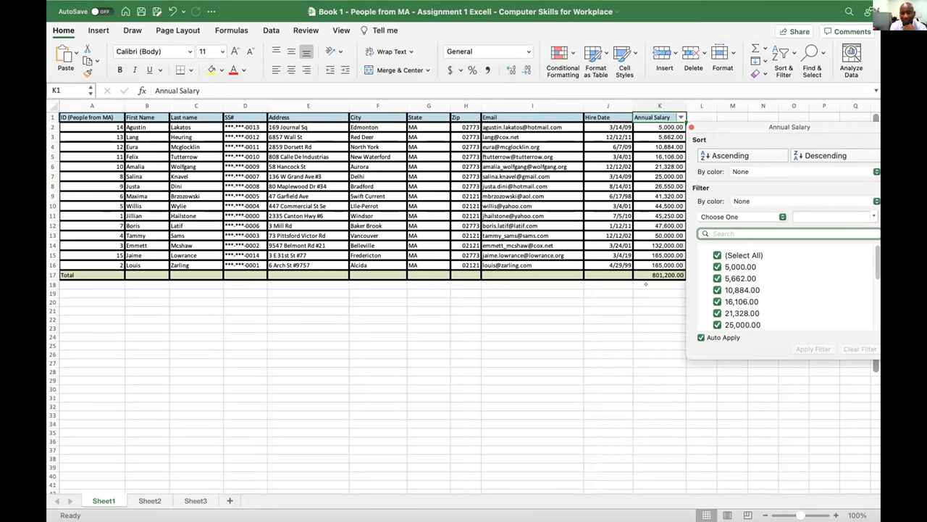
left_click(681, 117)
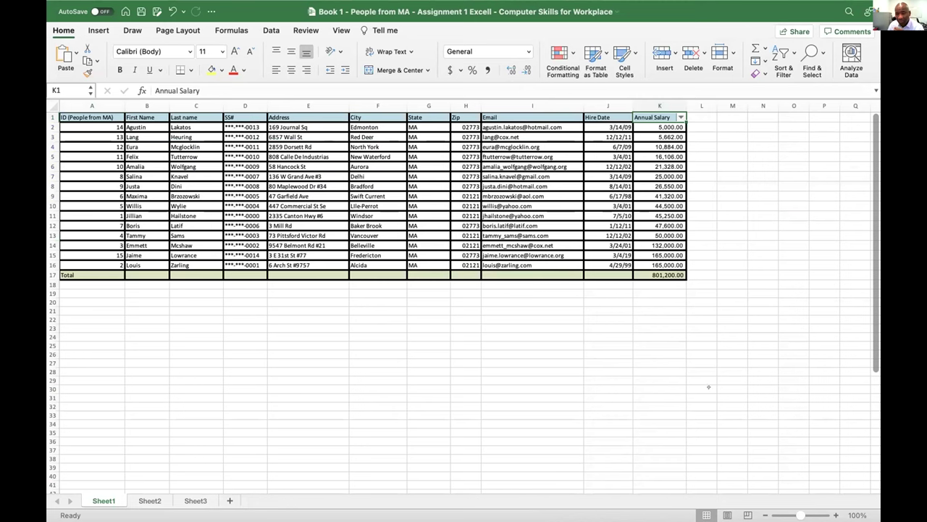
Undo the '=' typed into K1 so the Annual Salary header returns.
left_click_drag(797, 508, 800, 508)
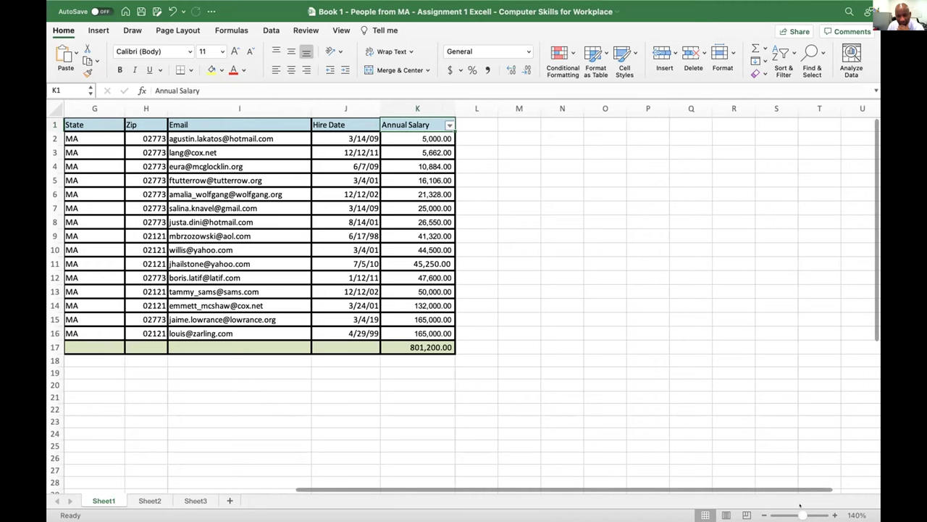
type("=")
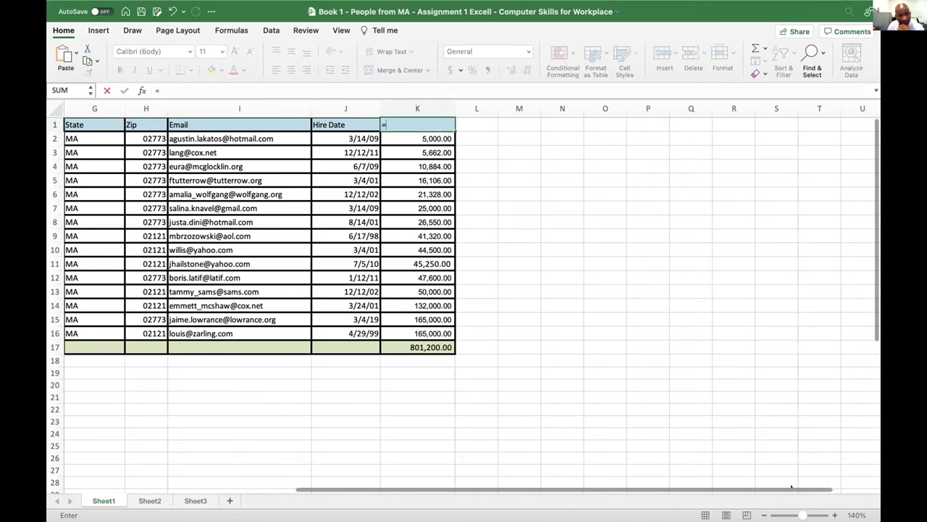
mouse_move(168, 11)
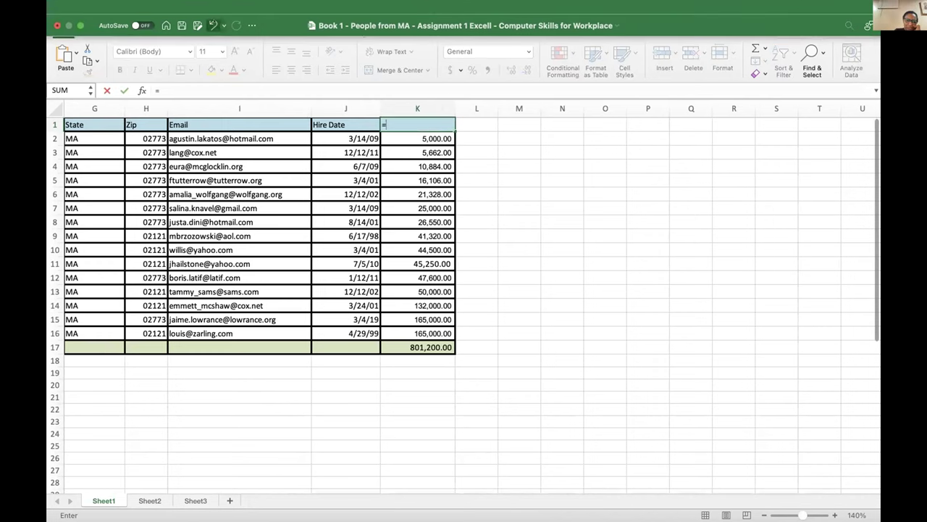
left_click(213, 25)
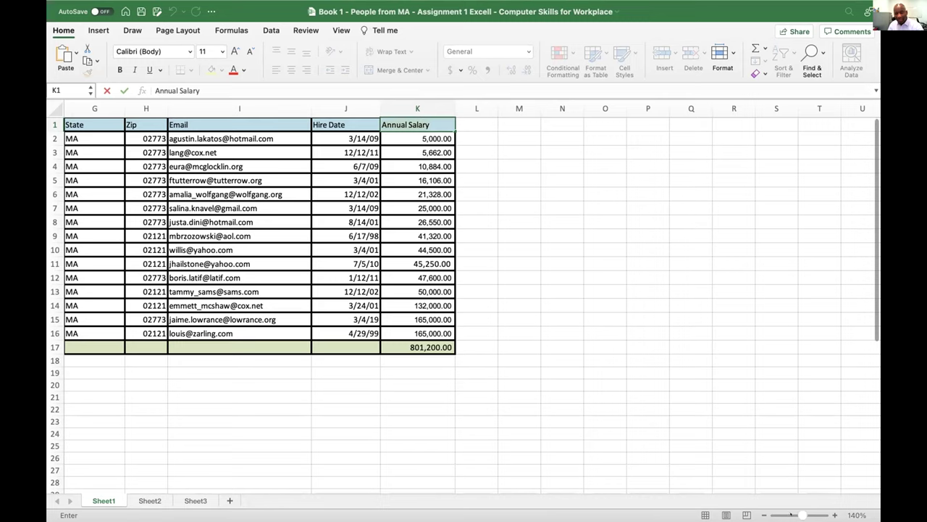
Scroll the sheet left toward column A and adjust the status-bar zoom slider.
left_click_drag(802, 513, 770, 514)
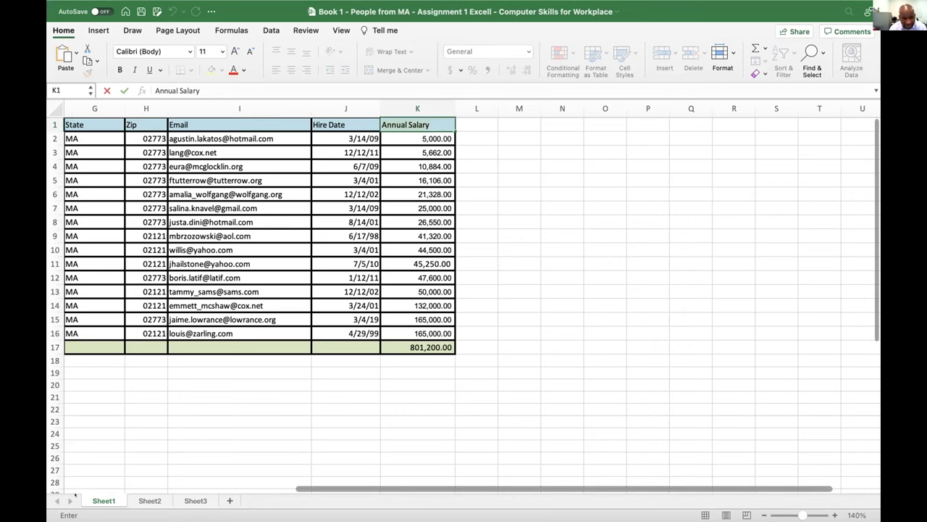
left_click_drag(310, 487, 187, 474)
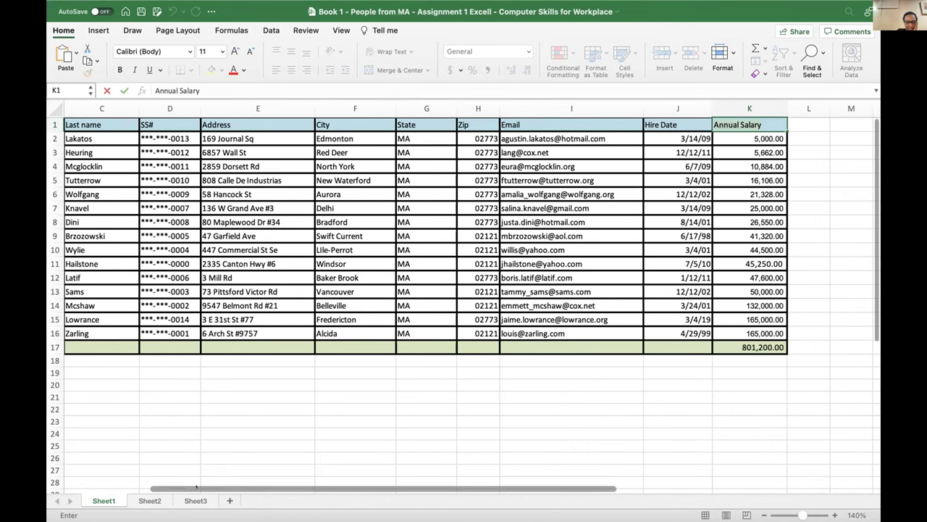
left_click_drag(196, 487, 178, 485)
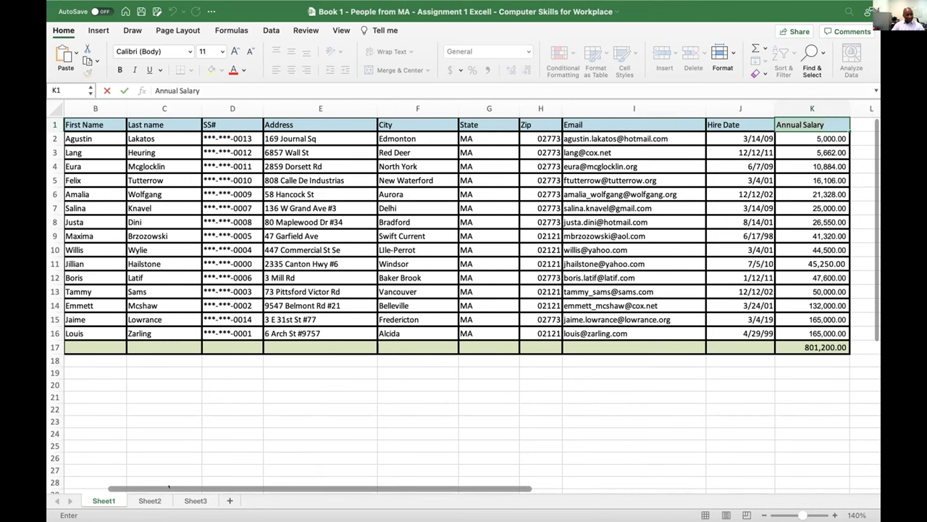
left_click_drag(168, 487, 152, 486)
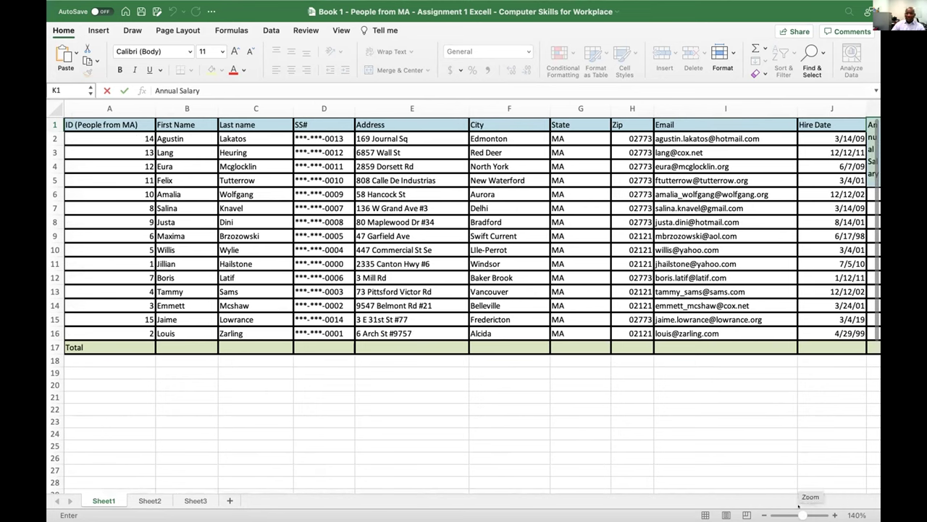
left_click_drag(800, 513, 792, 514)
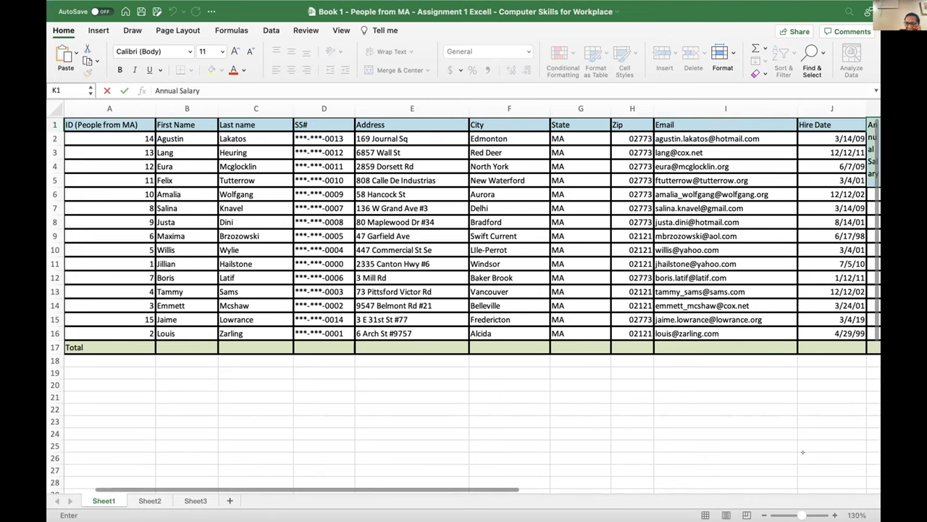
mouse_move(801, 513)
left_mouse_down()
mouse_move(753, 515)
mouse_move(802, 514)
left_mouse_up()
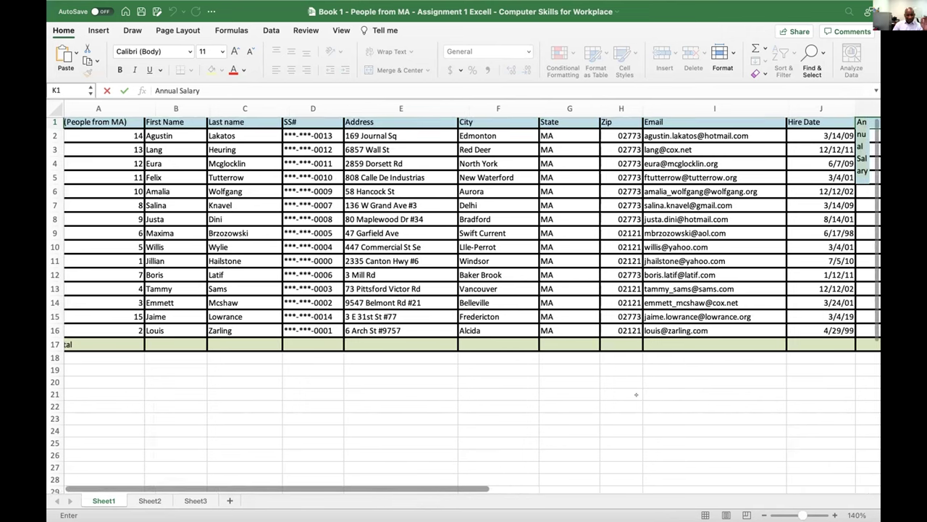
Select empty cell I23 below the People from MA table.
scroll(649, 403, "down", 1)
right_click(642, 406)
left_click(618, 403)
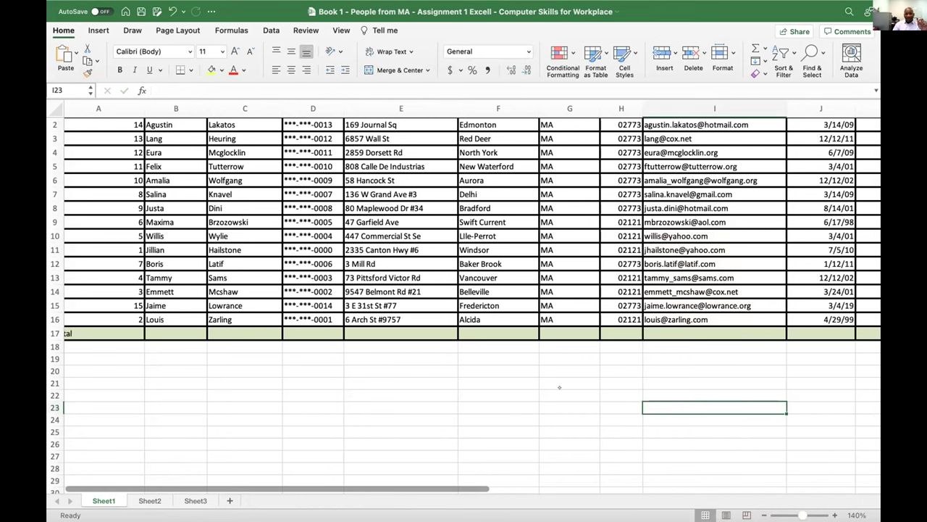
scroll(562, 387, "down", 5)
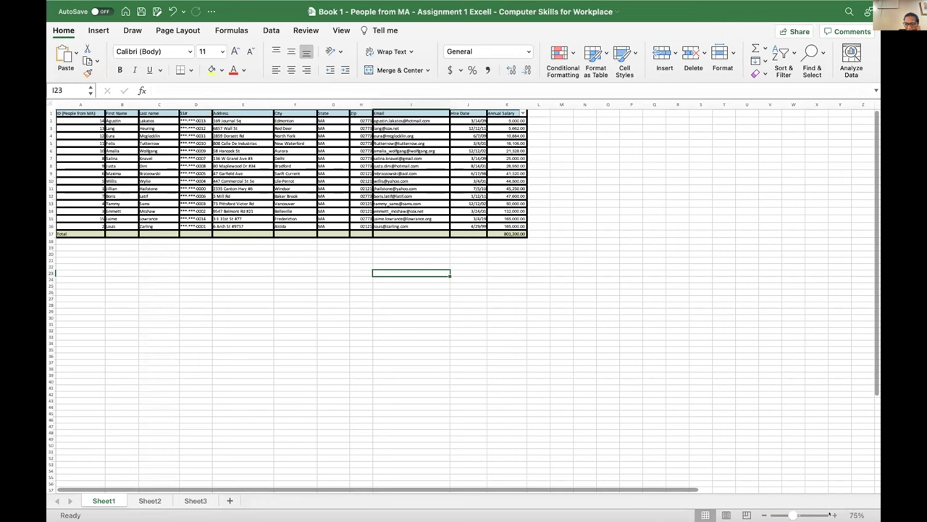
Set the sheet zoom to 120%, then switch to the Sheet2 table.
left_click(831, 513)
left_click(830, 514)
left_click(830, 514)
left_click(831, 514)
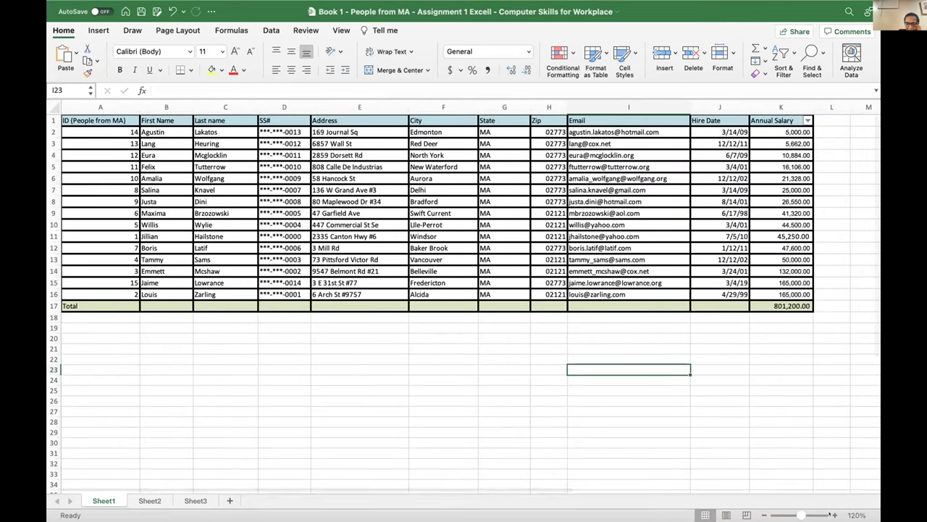
left_click(831, 514)
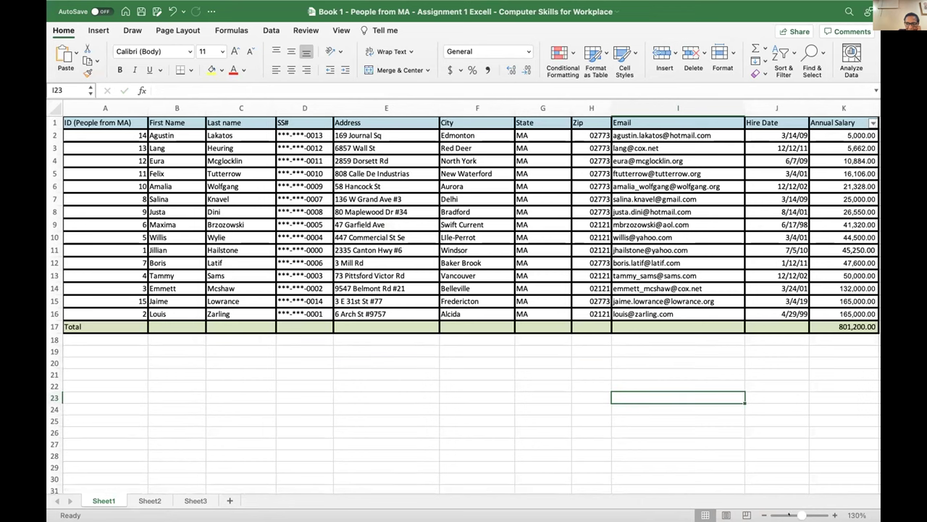
left_click(764, 514)
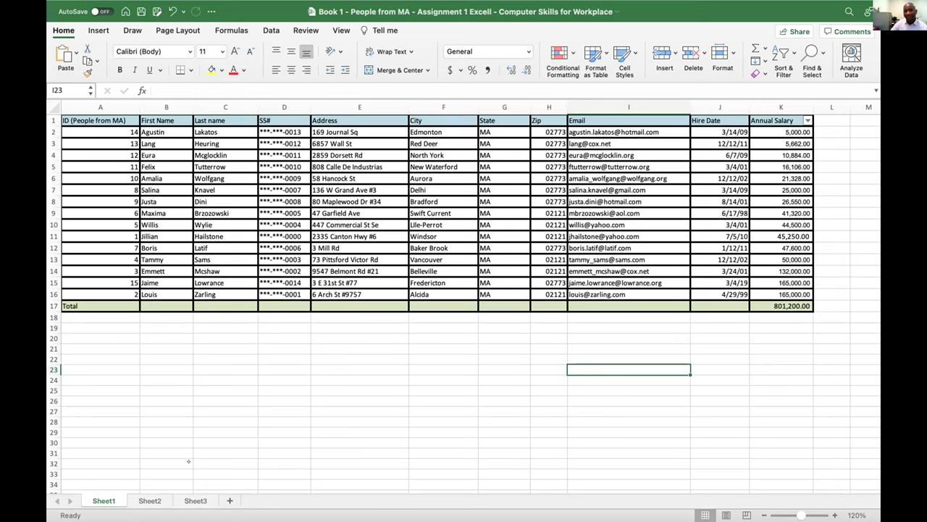
left_click(150, 500)
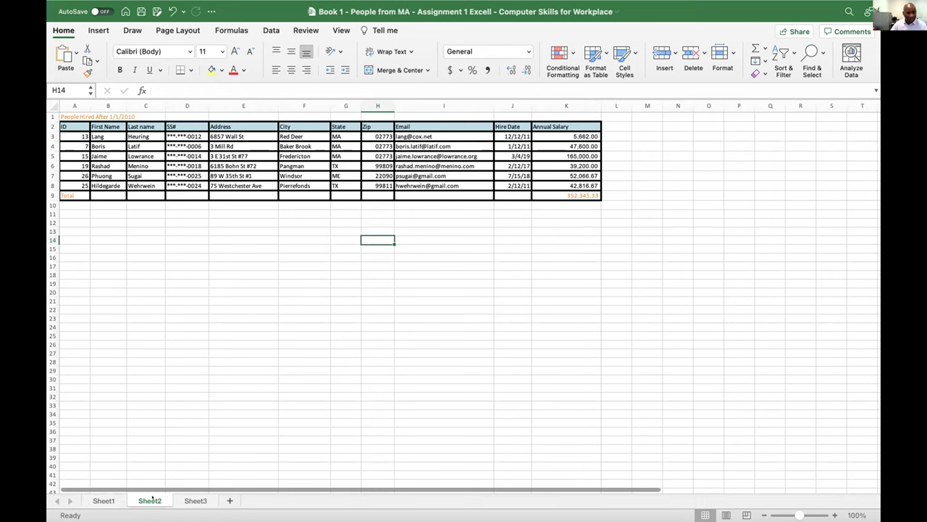
Return to the People from MA table on Sheet1.
left_click(106, 498)
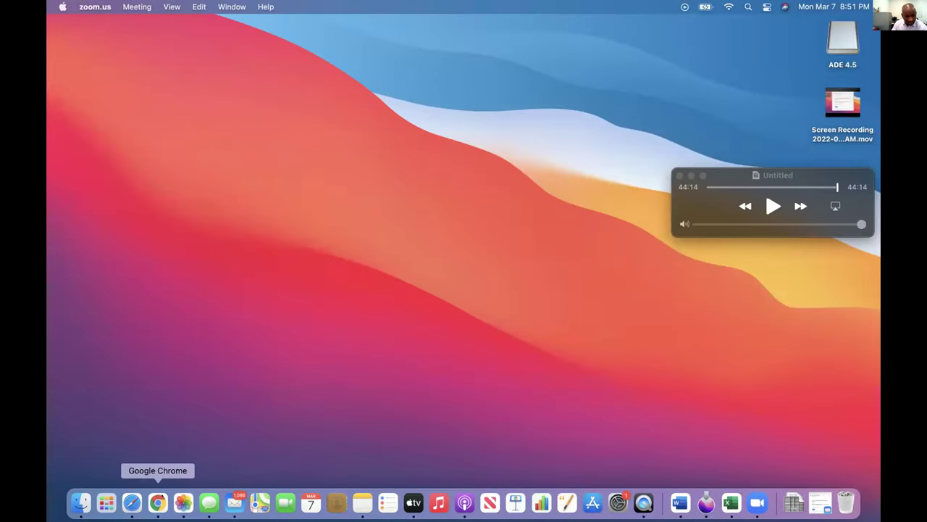
Bring up Chrome and go to the media15live.com/bfit.htm course page.
left_click(157, 502)
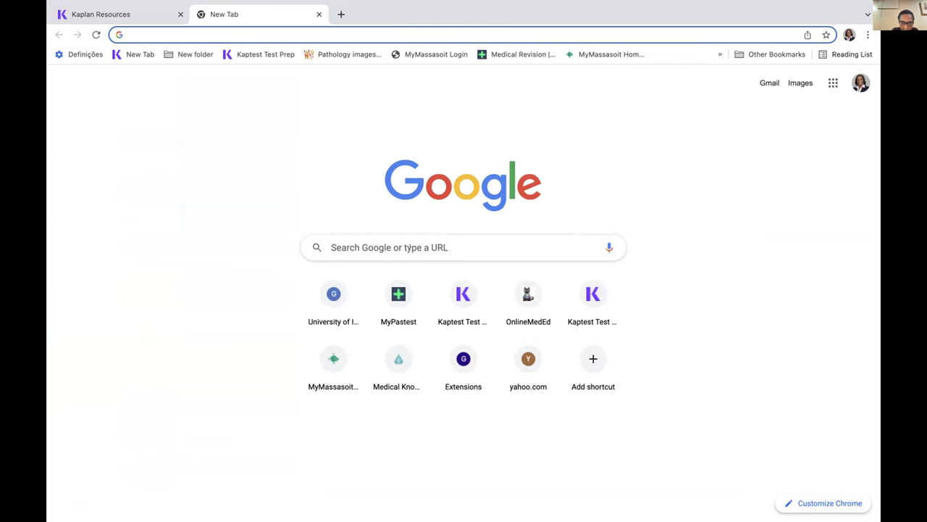
left_click(409, 246)
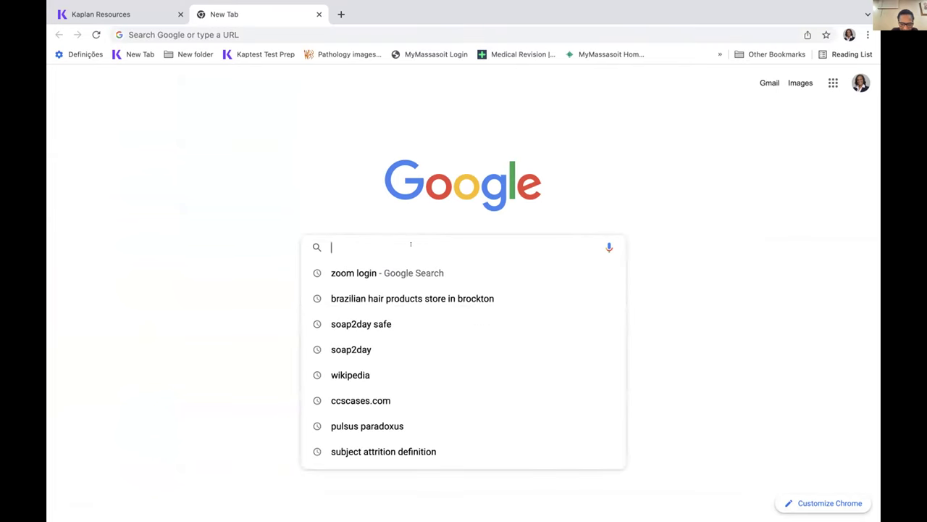
type("M")
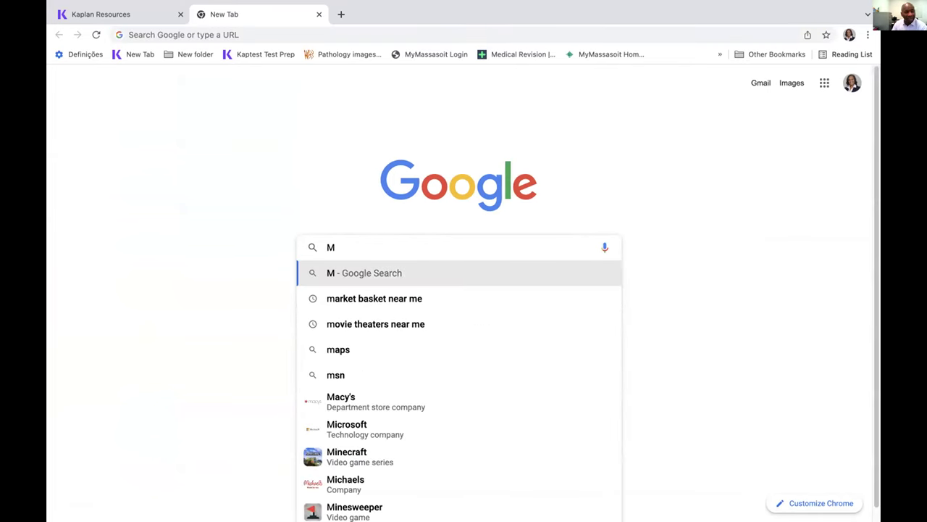
key("BackSpace")
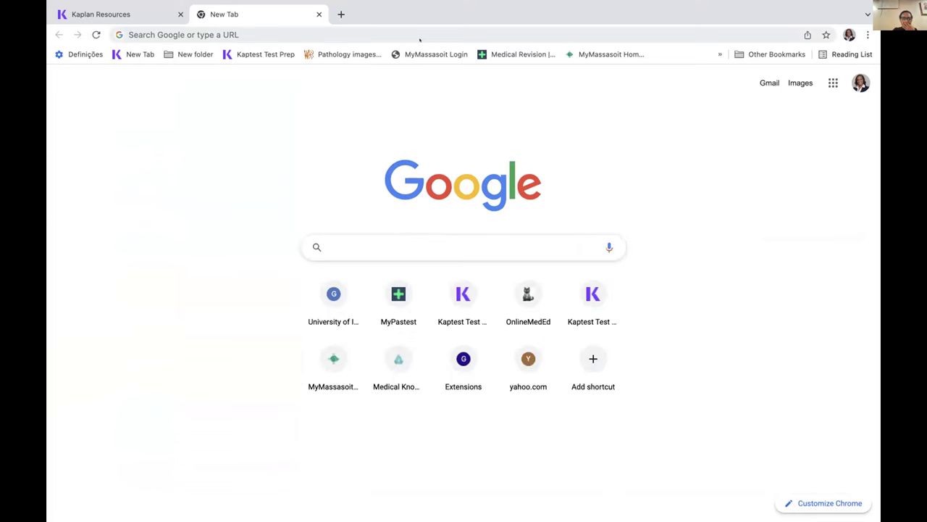
left_click(234, 33)
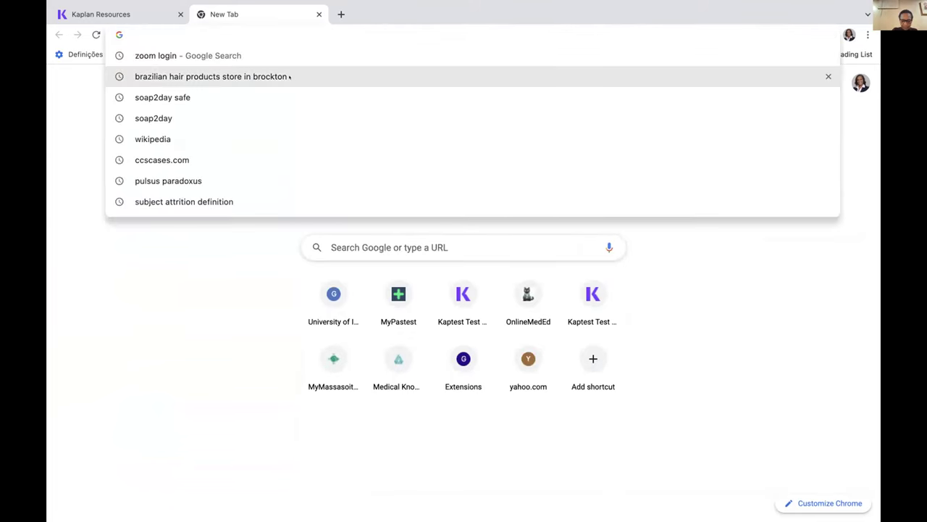
type("Media")
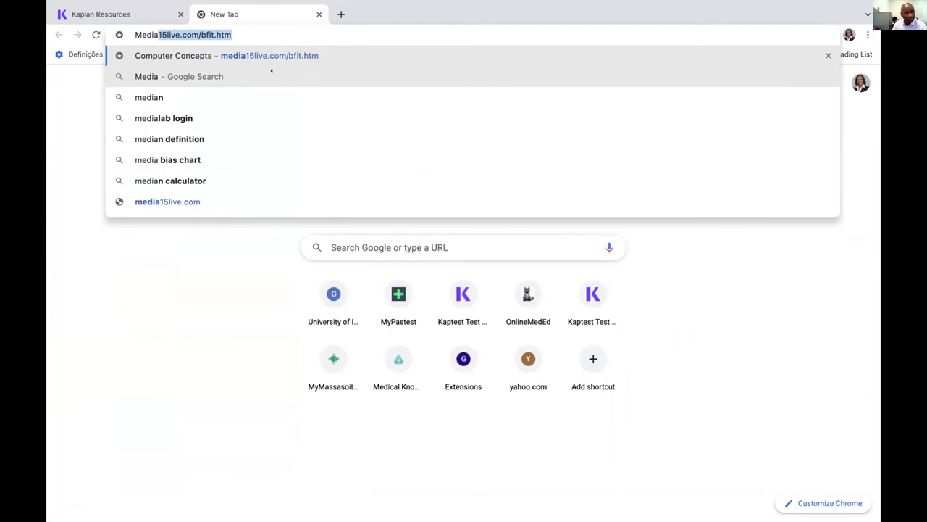
key("Return")
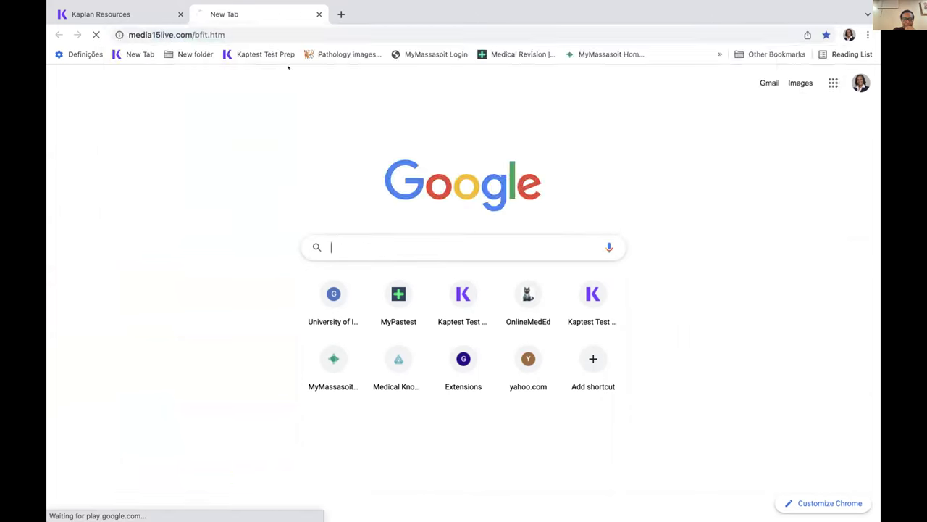
Download the 'REP sales by region' file and open it in Excel.
scroll(289, 65, "down", 1)
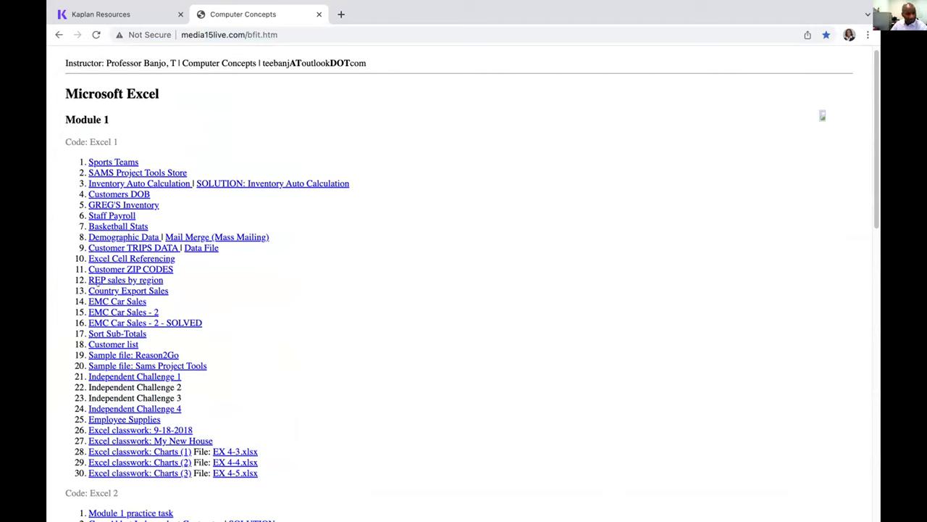
left_click(98, 282)
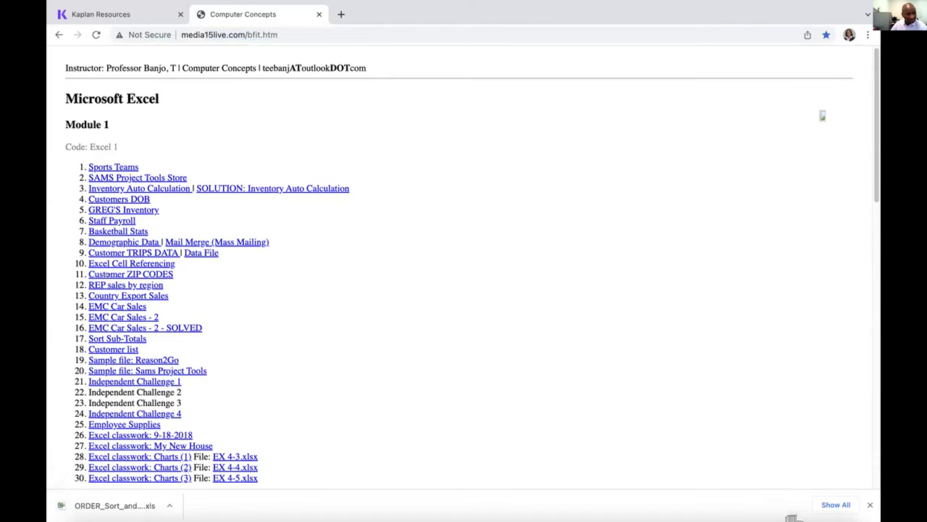
left_click(86, 506)
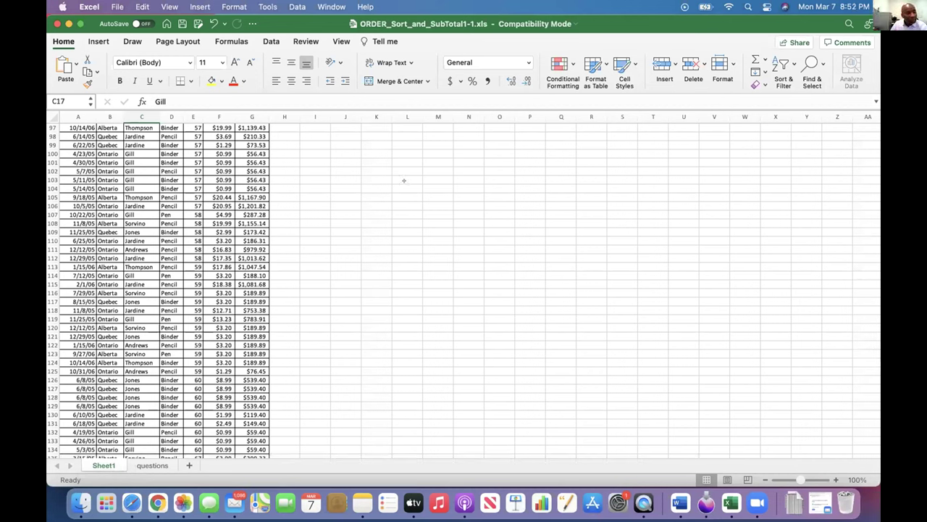
Scroll to the top of Sheet1 and zoom the order table to 150%.
scroll(329, 207, "up", 2)
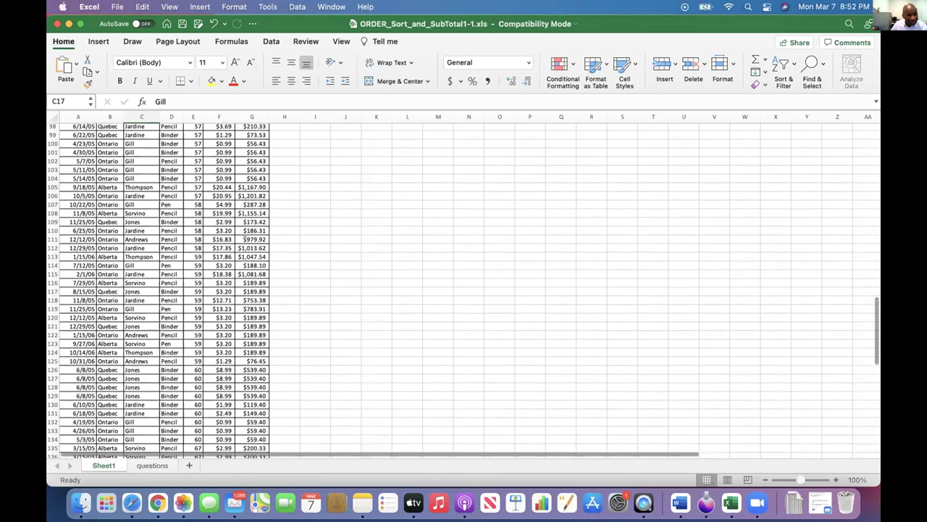
scroll(464, 290, "up", 20)
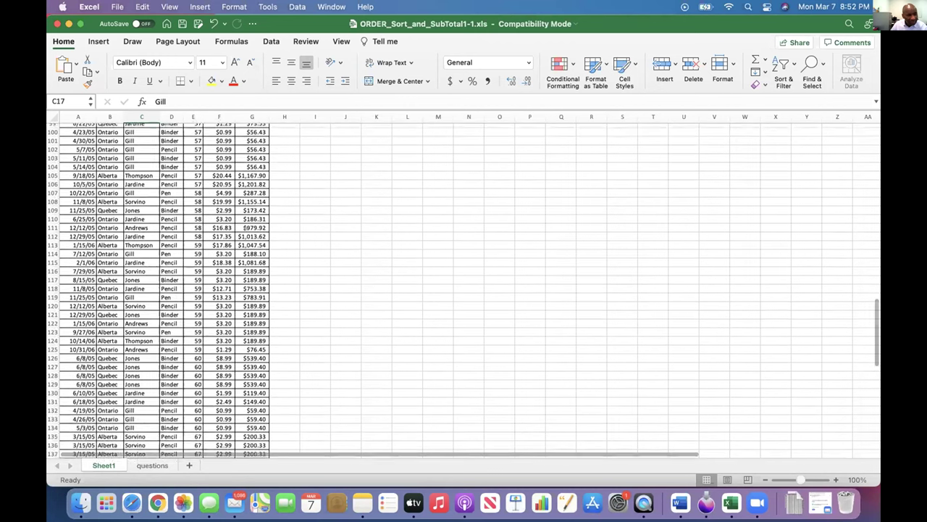
scroll(291, 217, "up", 4)
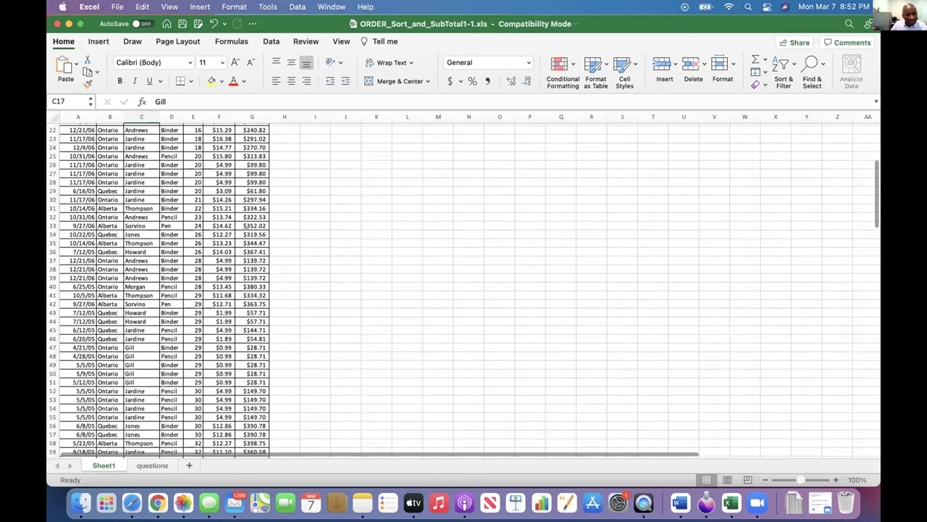
left_click(487, 216)
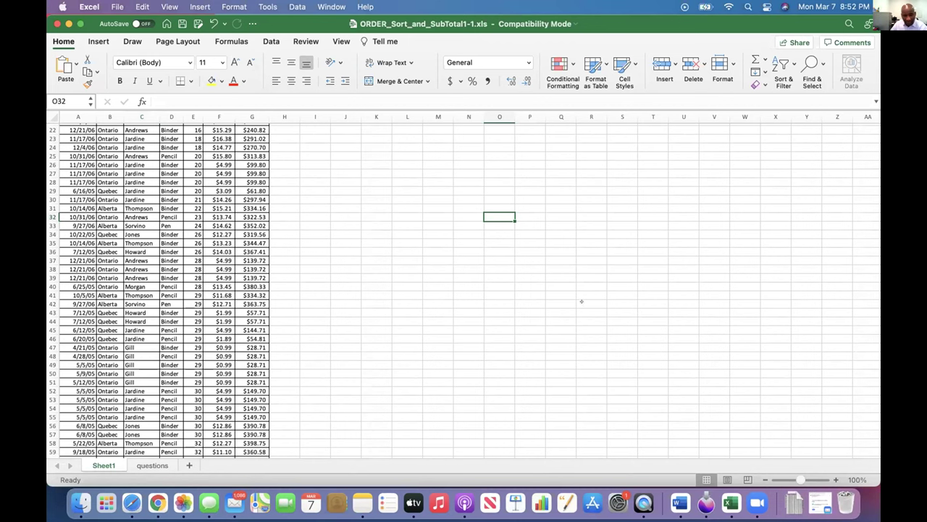
left_click(831, 479)
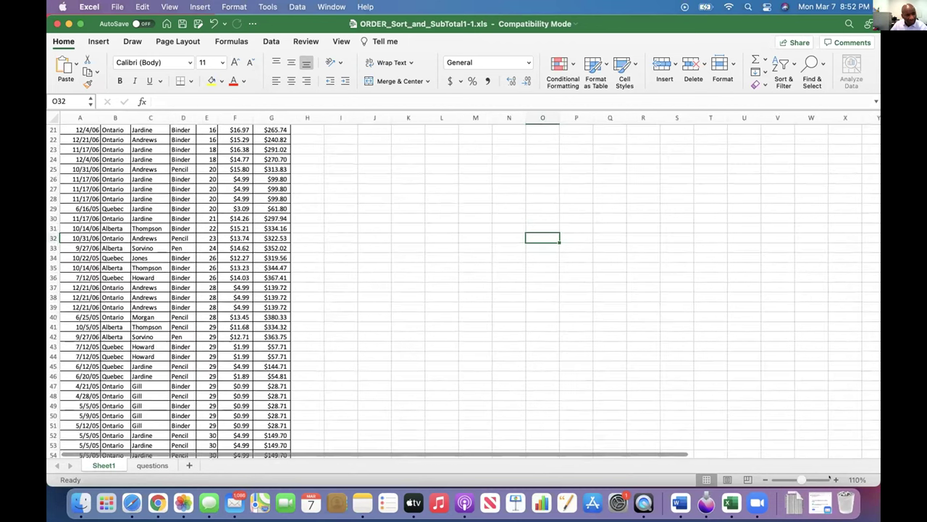
left_click(831, 478)
left_click(831, 478)
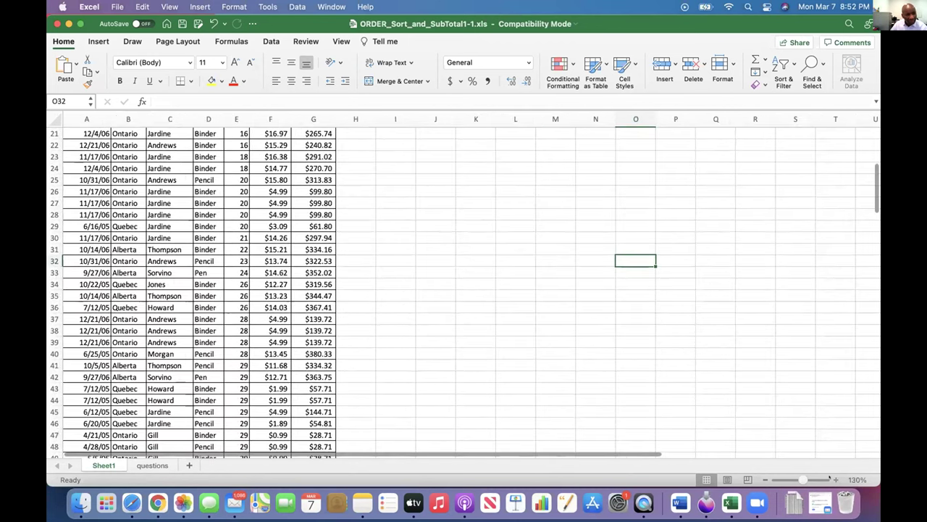
left_click(831, 478)
left_click(831, 479)
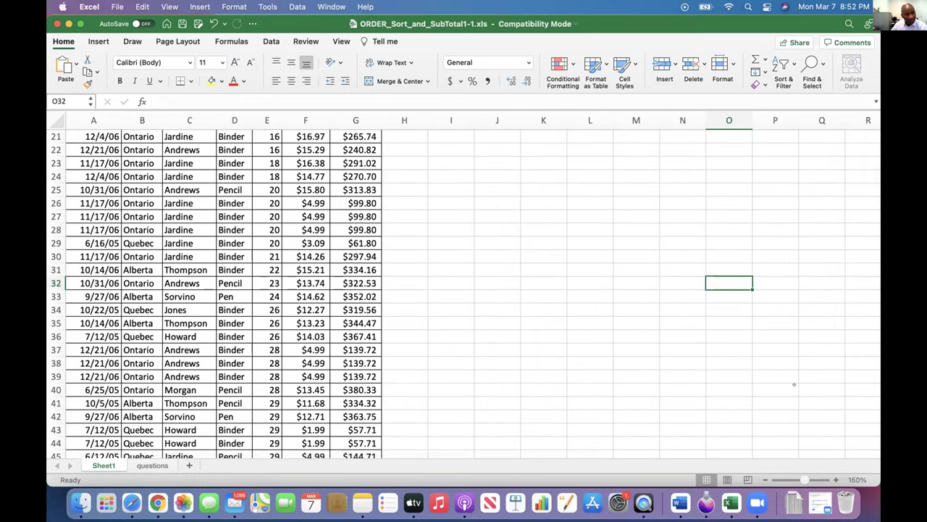
scroll(875, 177, "up", 7)
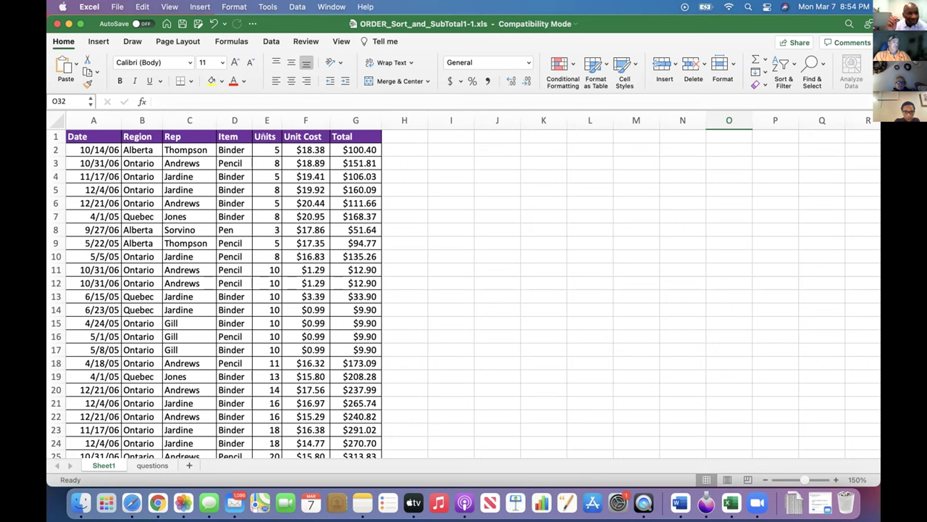
left_click(180, 147)
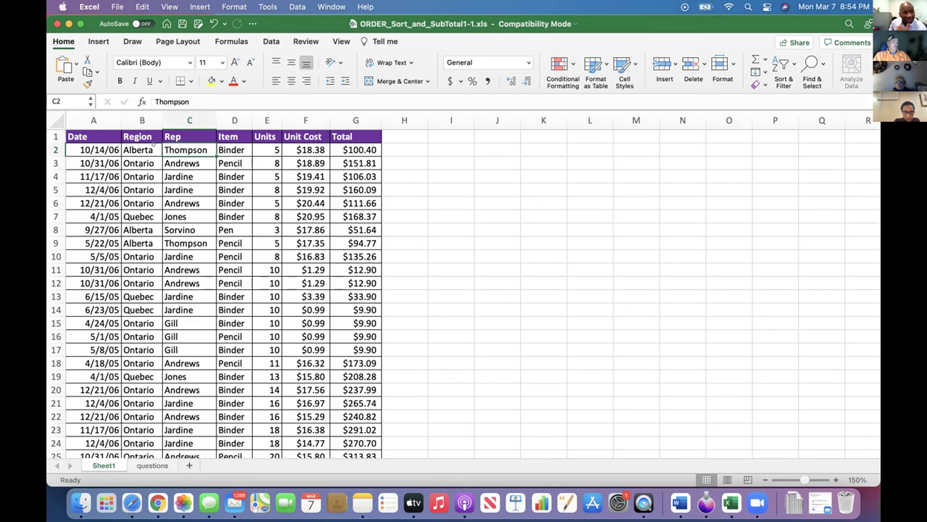
left_click(146, 147)
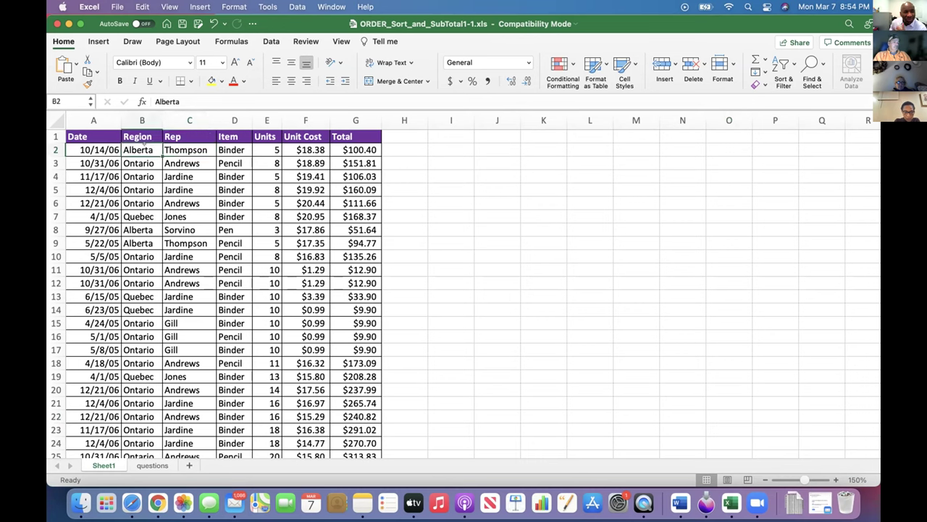
left_click(227, 147)
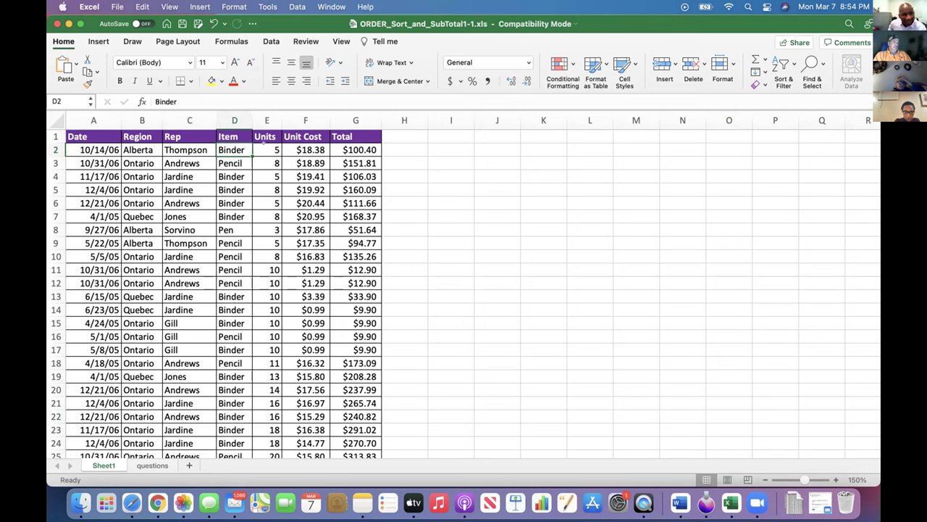
left_click(280, 149)
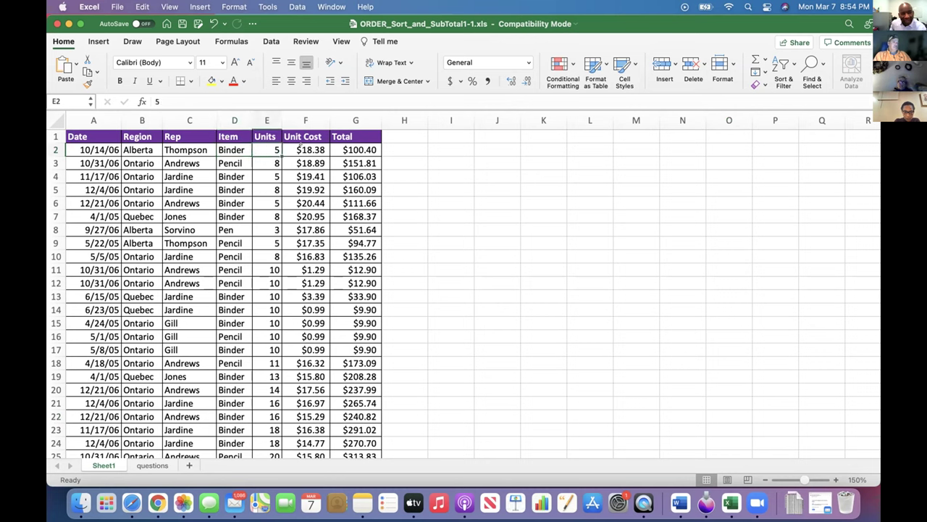
left_click(319, 149)
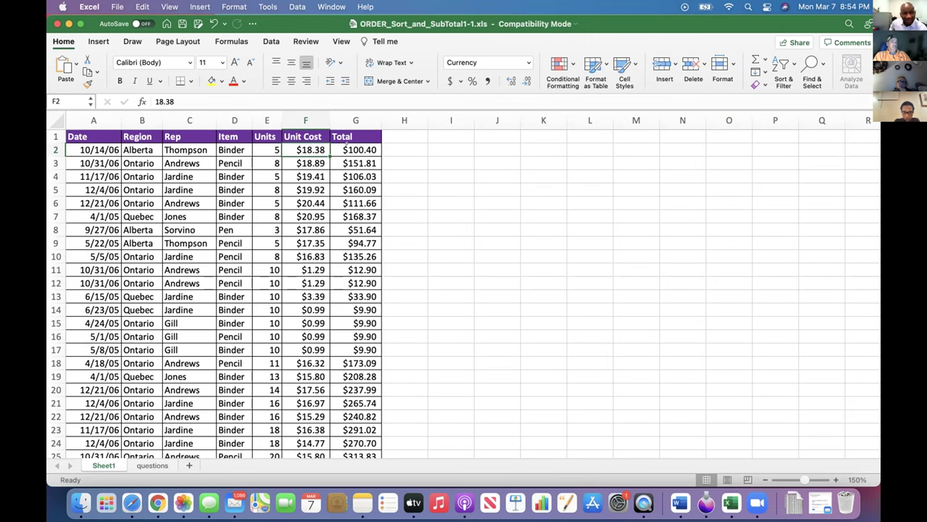
key("Tab")
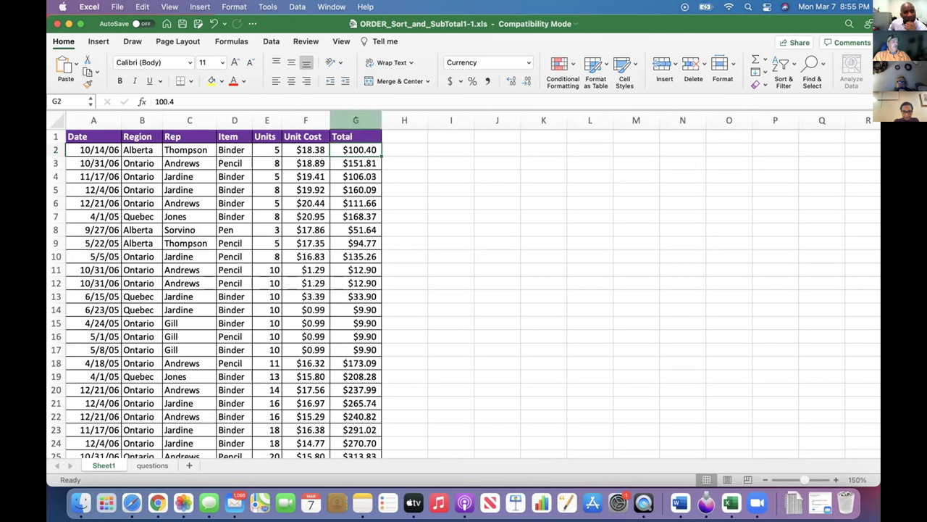
left_click(352, 119)
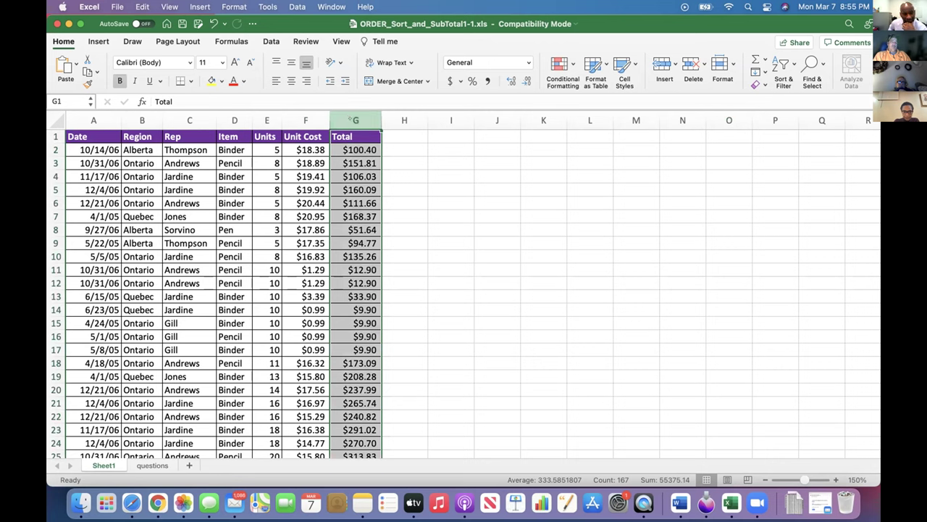
left_click(347, 157)
double_click(353, 163)
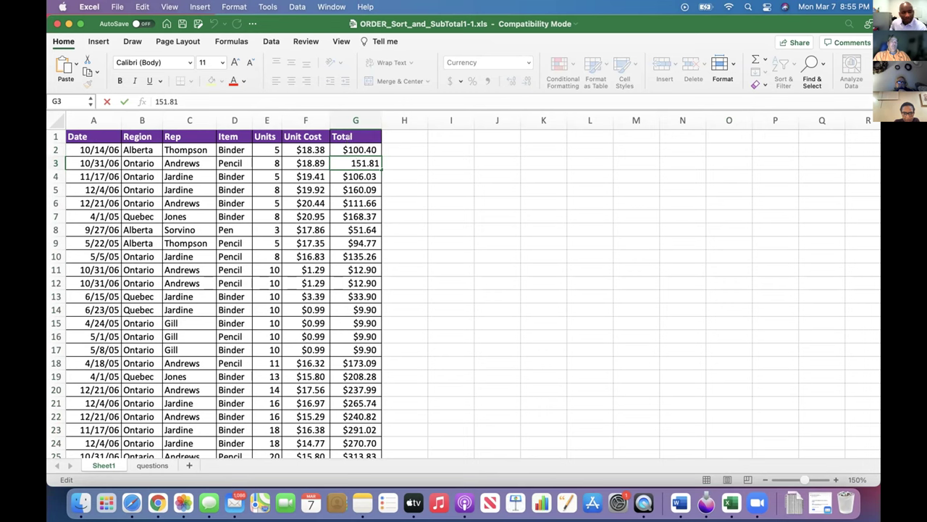
left_click(357, 150)
double_click(357, 149)
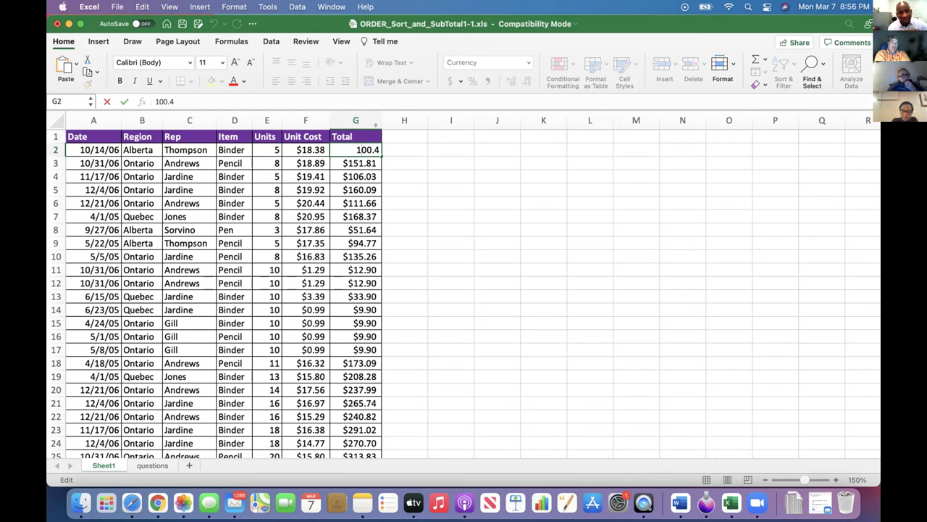
Delete the 100.4 value from G2, leaving the Total cell empty.
left_click_drag(380, 150, 353, 145)
key("BackSpace")
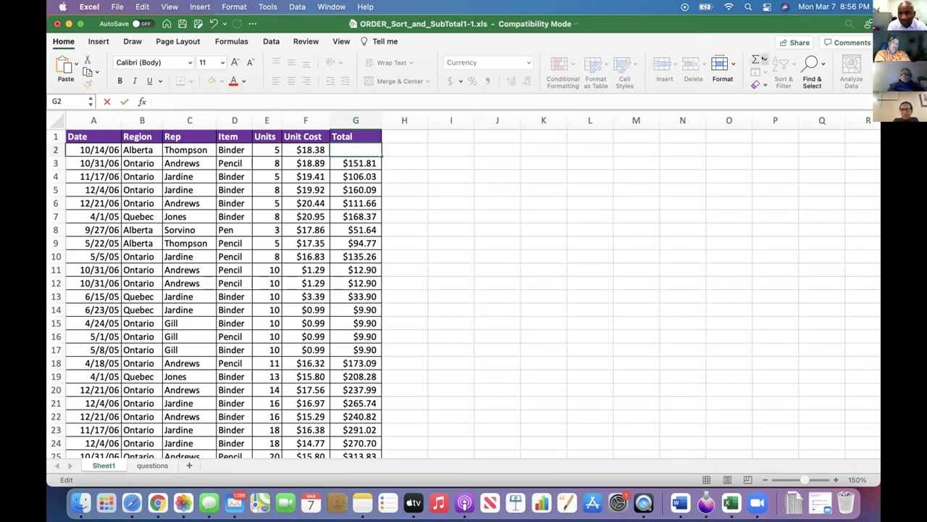
left_click(765, 59)
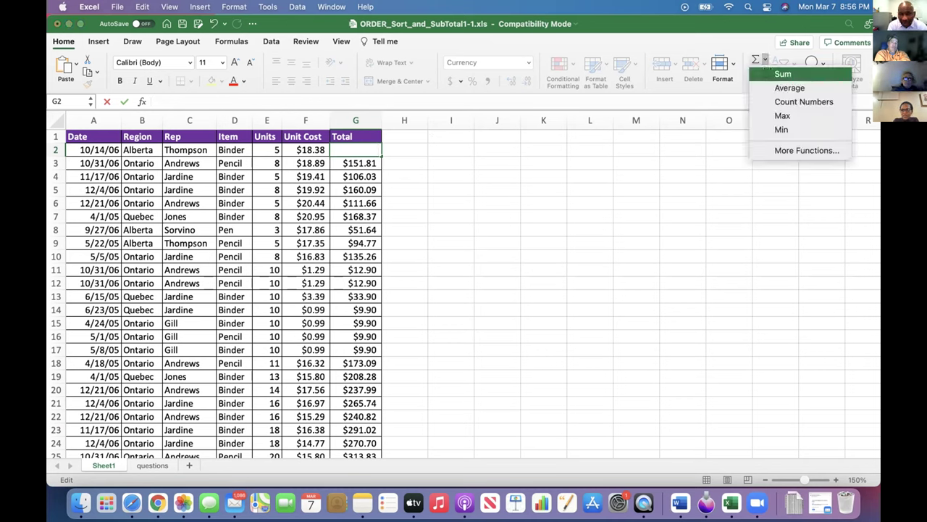
key("Escape")
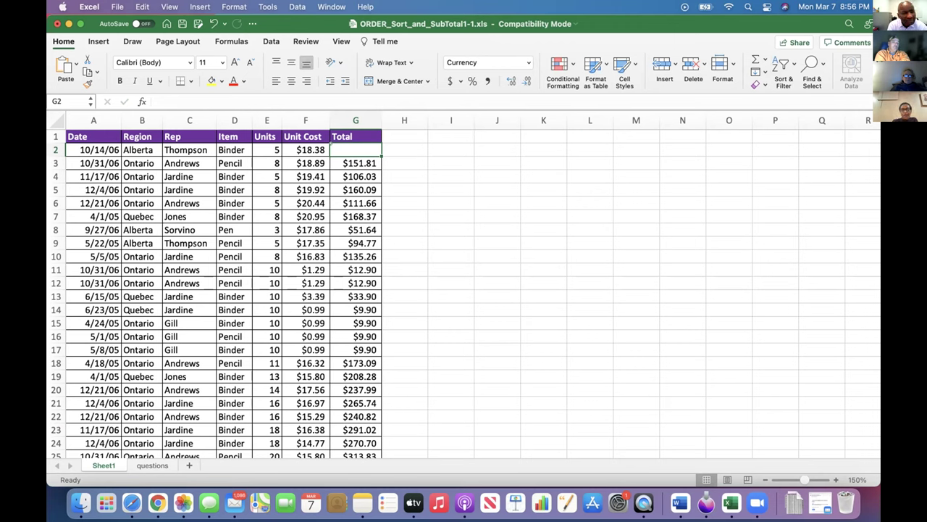
scroll(471, 290, "down", 1)
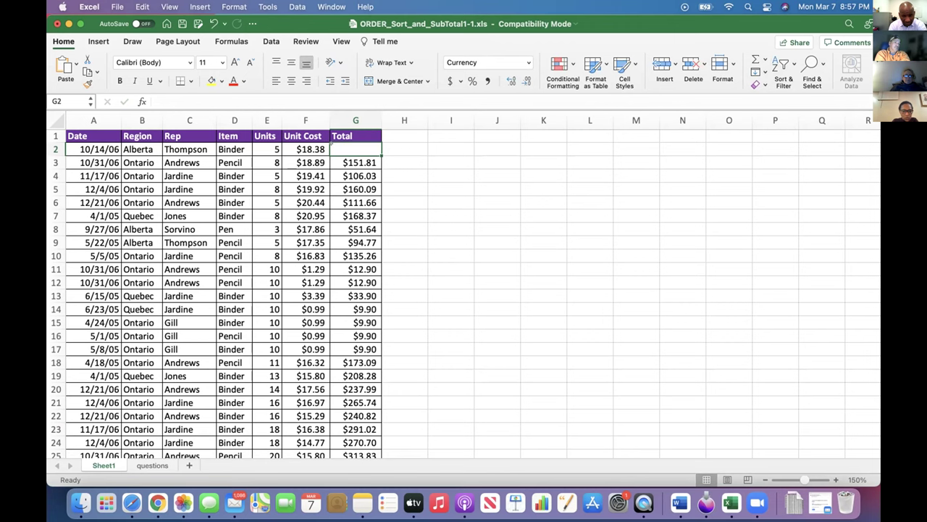
Type the SUM(E2*F2) formula text into G2, fixing a stray character.
type("E2")
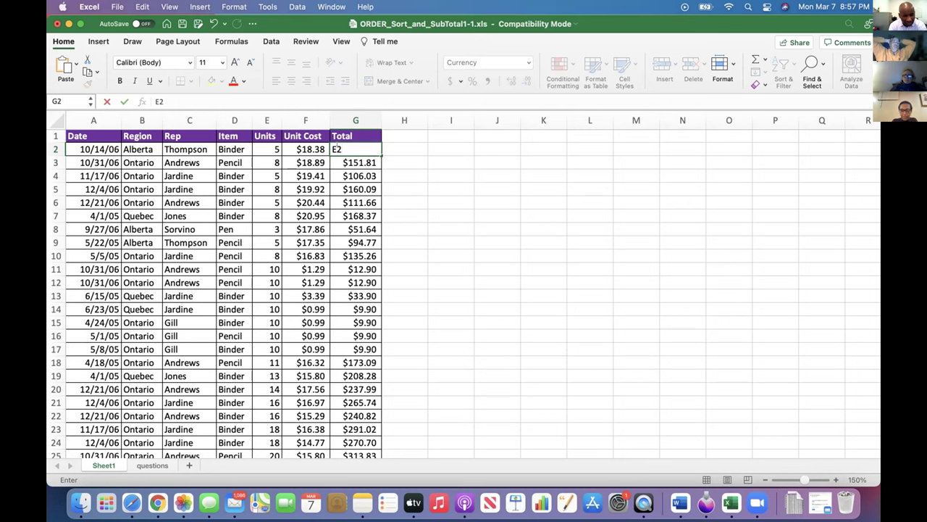
key("Left")
key("Left")
key("Right")
key("Right")
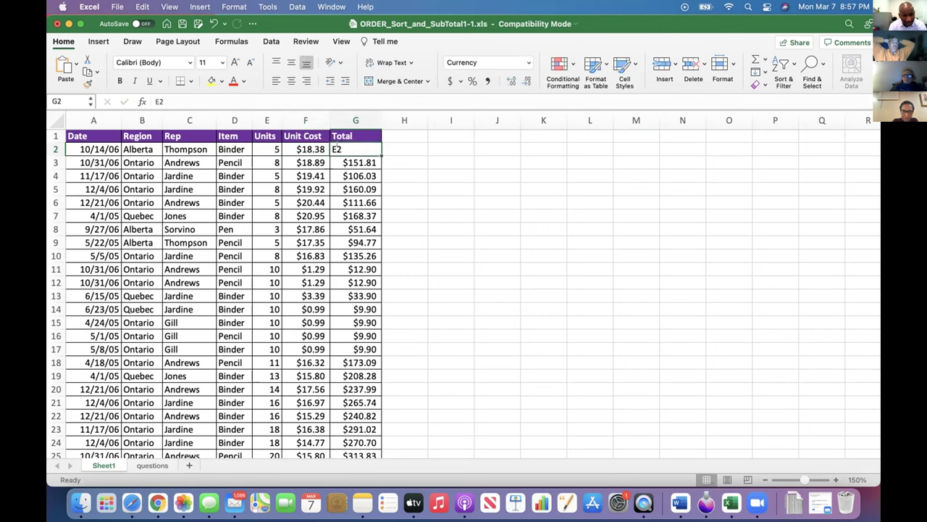
key("F2")
key("Home")
type("SUM")
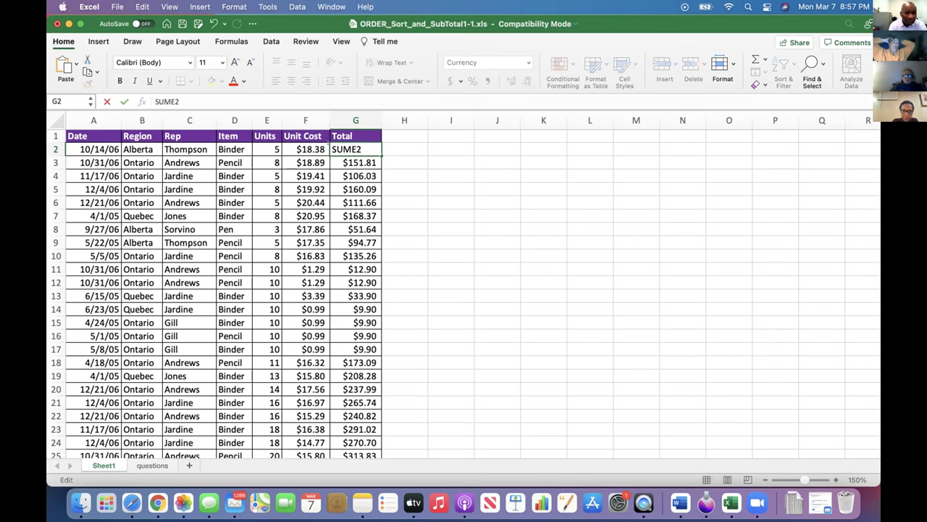
type("(E2")
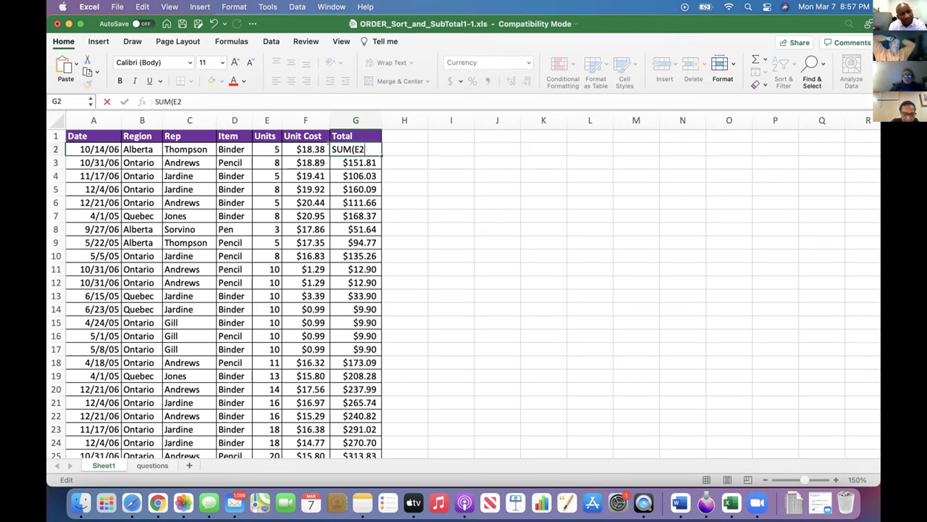
type("*")
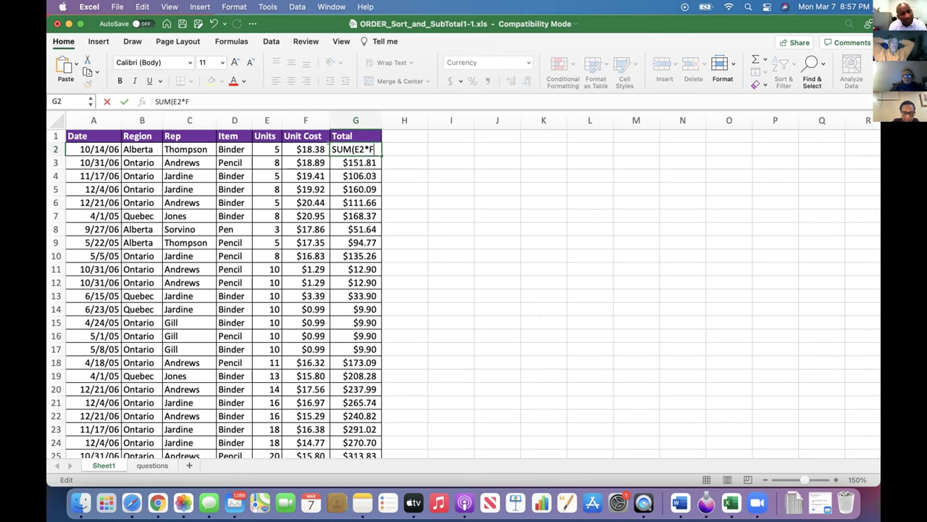
type("F@")
key("BackSpace")
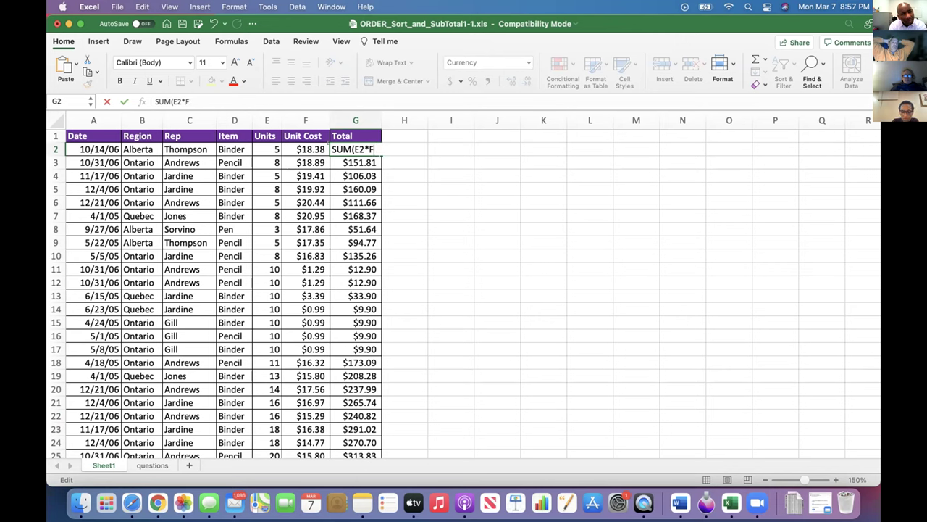
type("2)")
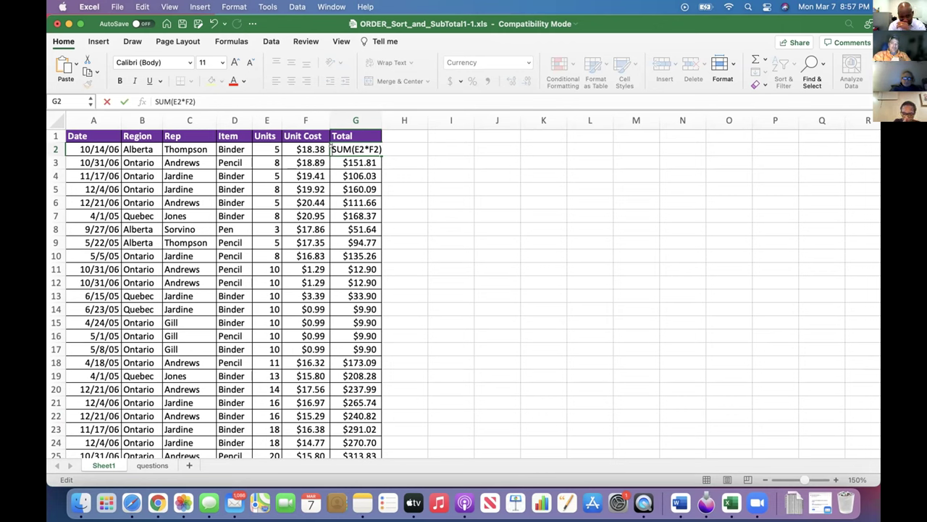
Make the leading sign '=' and commit =SUM(E2*F2), showing $91.90.
type("+")
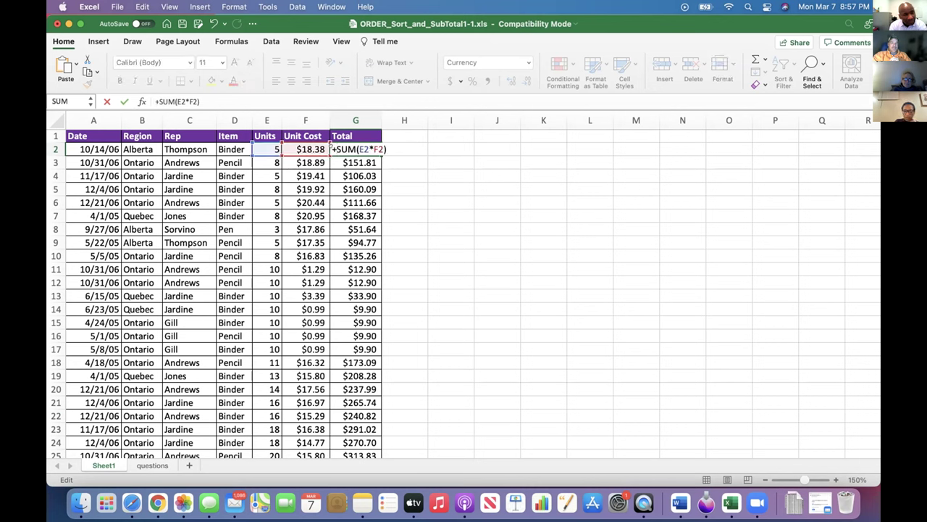
key("BackSpace")
type("=")
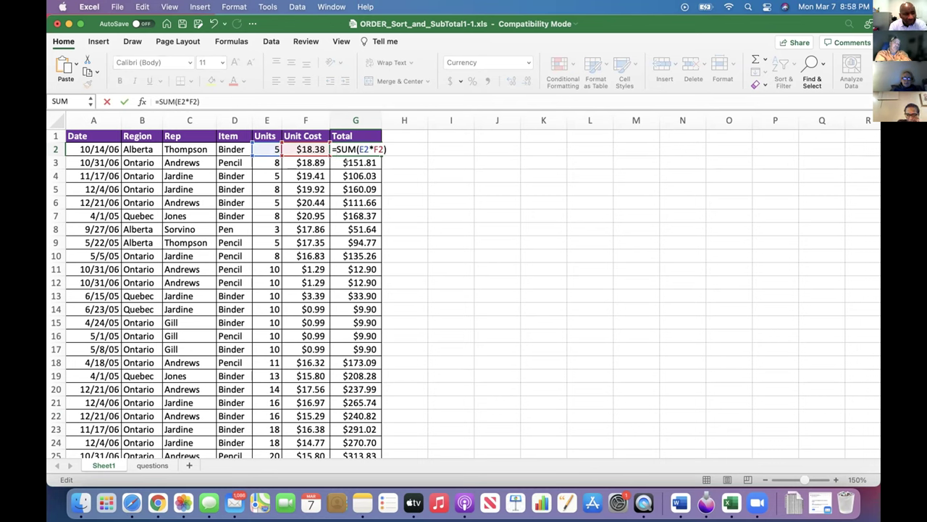
left_click(370, 150)
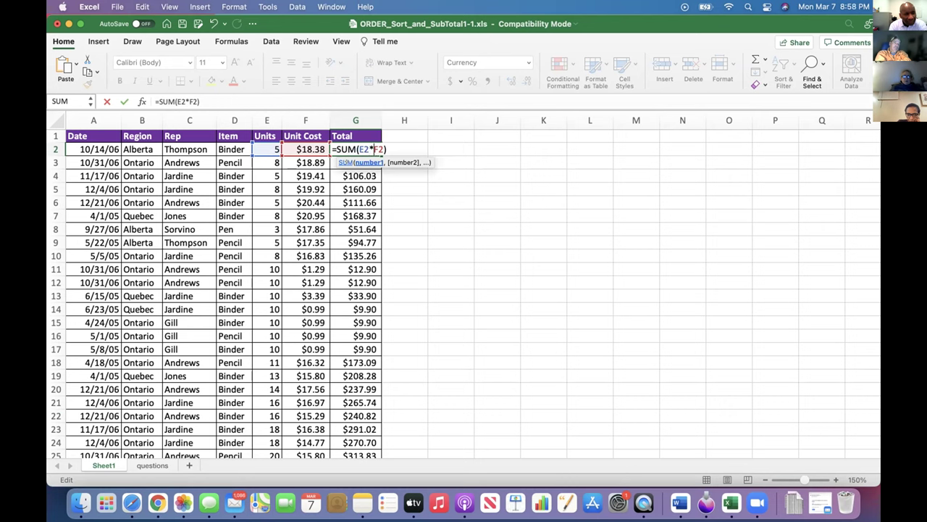
left_click(386, 149)
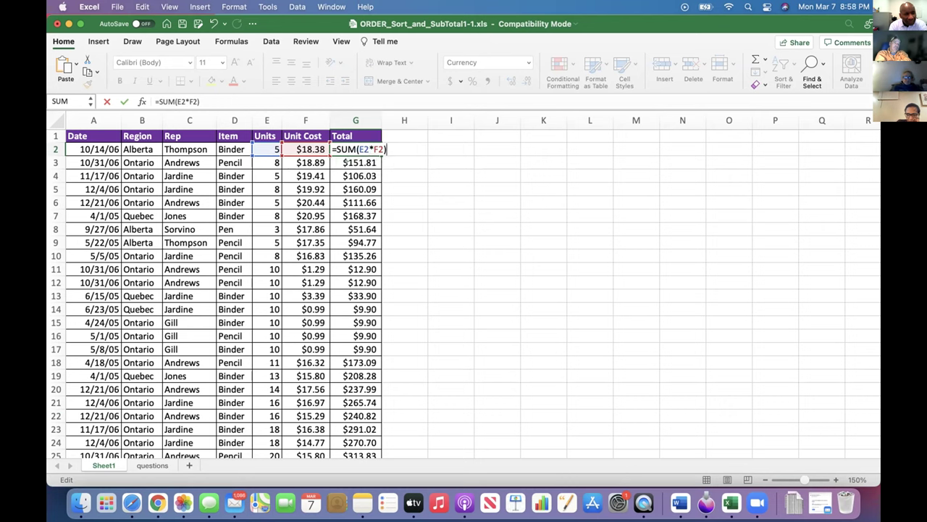
key("Return")
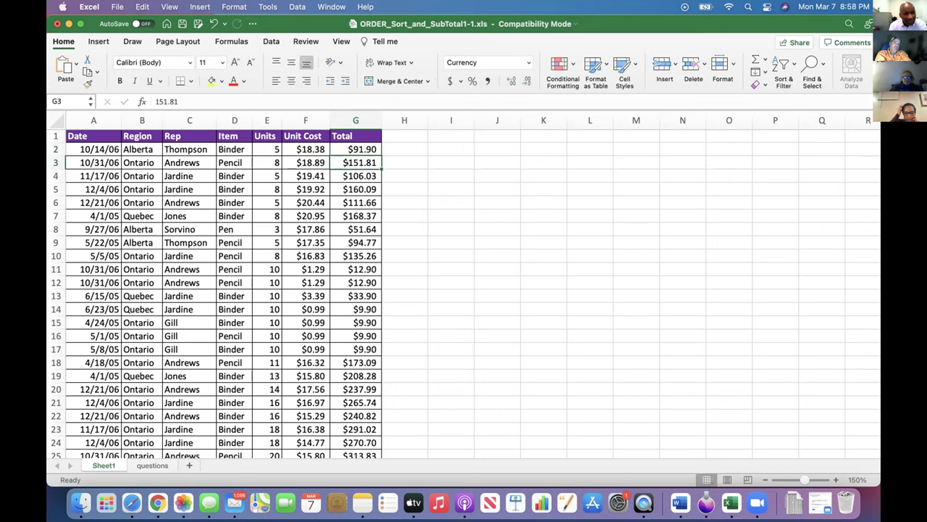
scroll(358, 147, "down", 1)
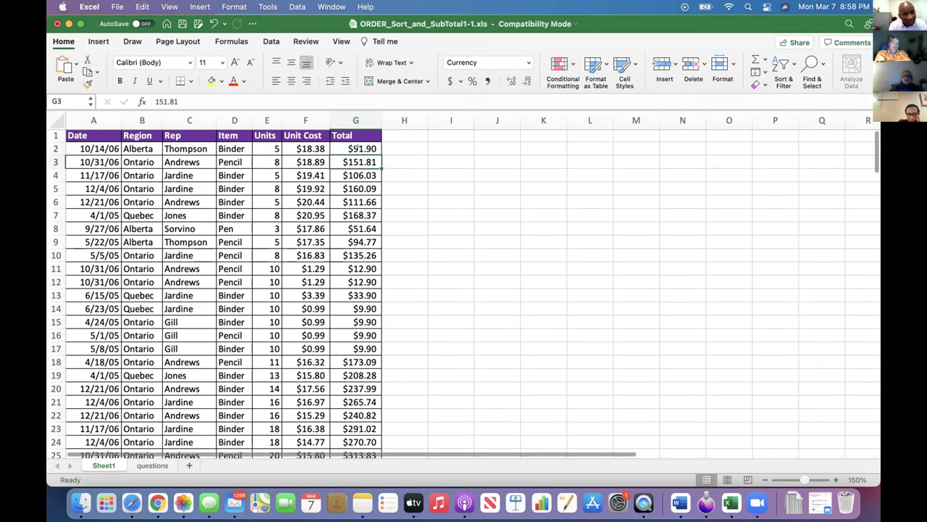
scroll(348, 167, "down", 1)
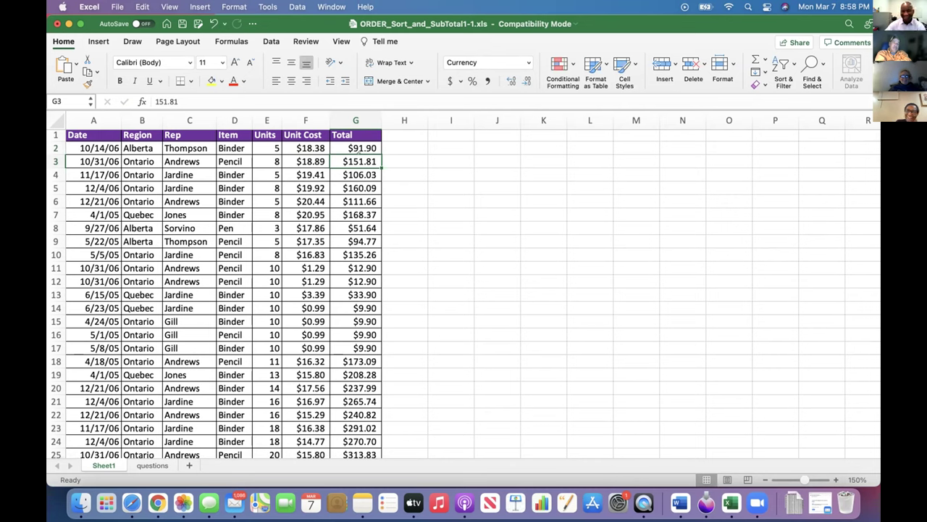
left_click(351, 117)
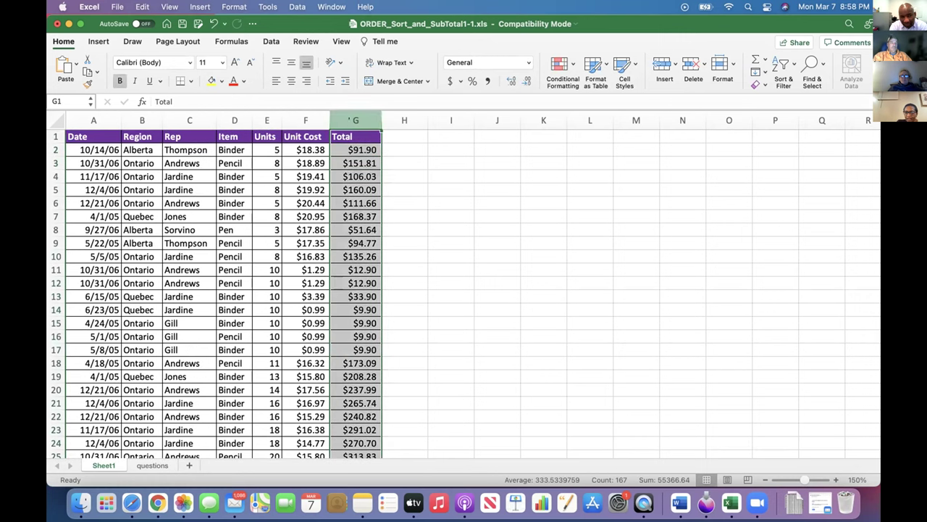
left_click(355, 137)
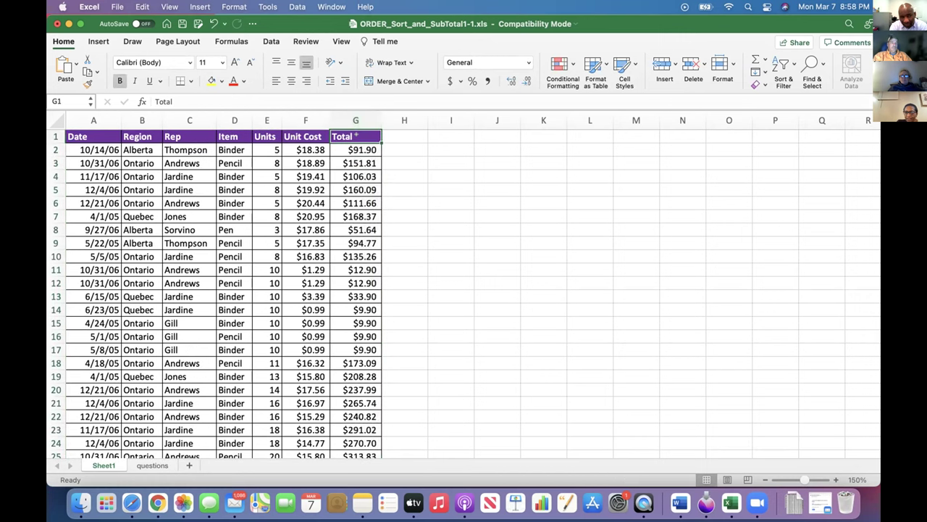
left_click(356, 148)
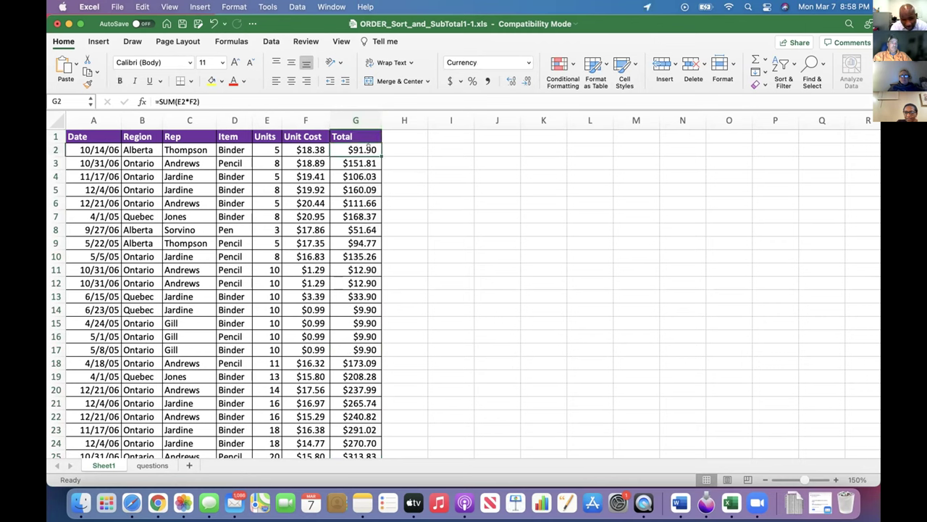
left_click_drag(375, 147, 367, 125)
scroll(506, 179, "down", 12)
scroll(673, 189, "down", 15)
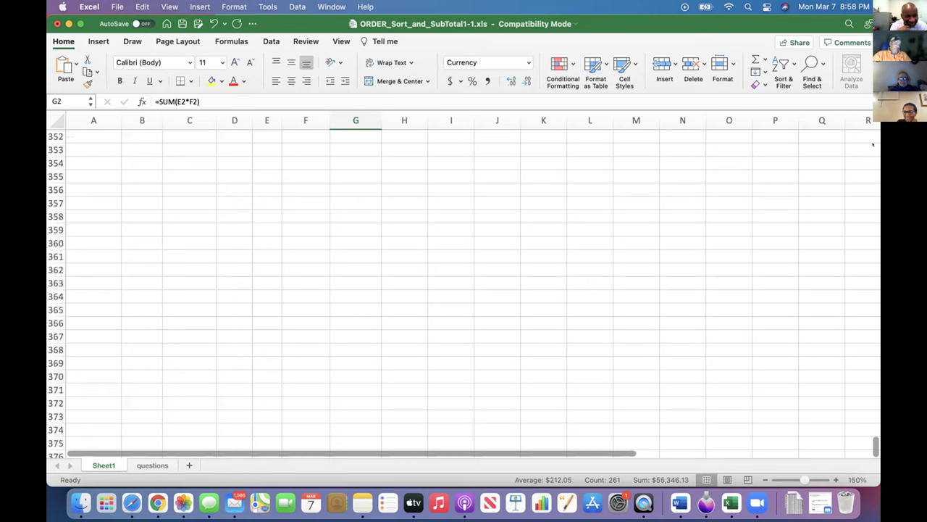
left_click_drag(875, 443, 875, 350)
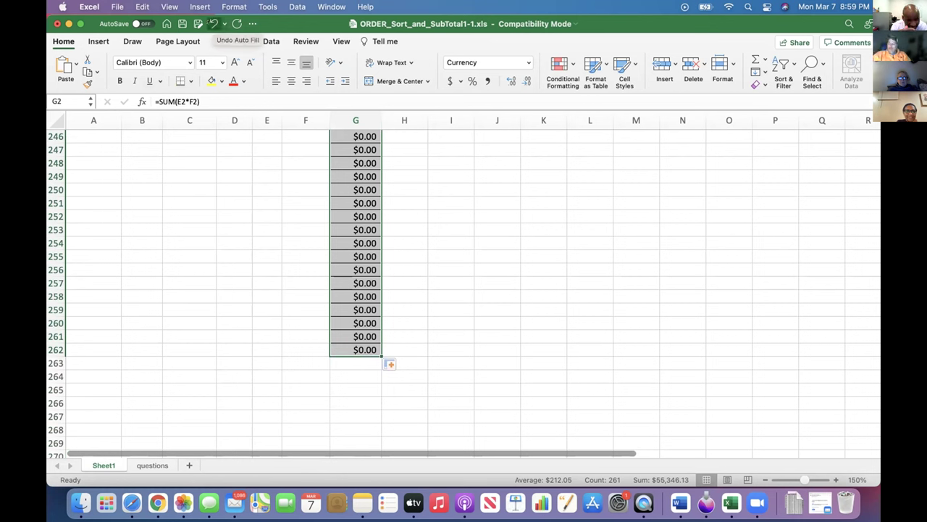
left_click(213, 23)
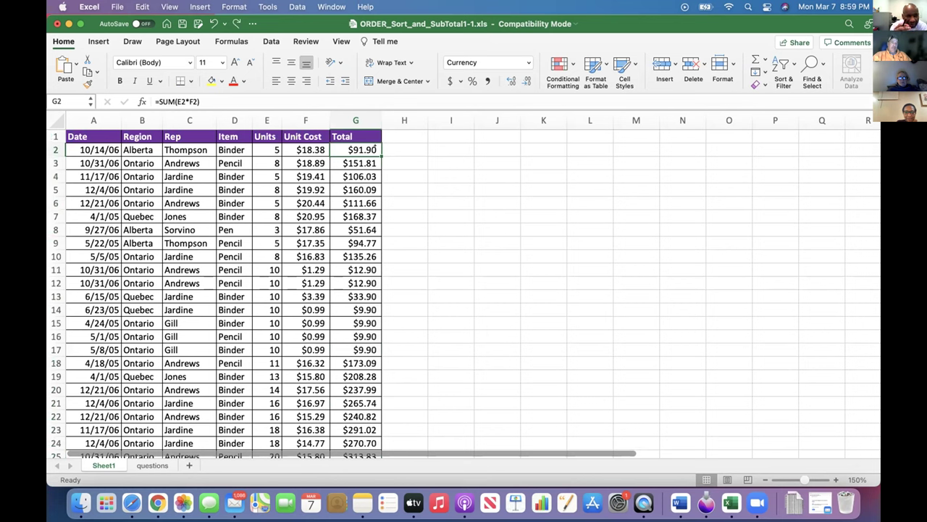
Fill the G2 Units × Unit Cost formula down to G167, ending at $189.05, then deselect.
left_click_drag(381, 155, 370, 453)
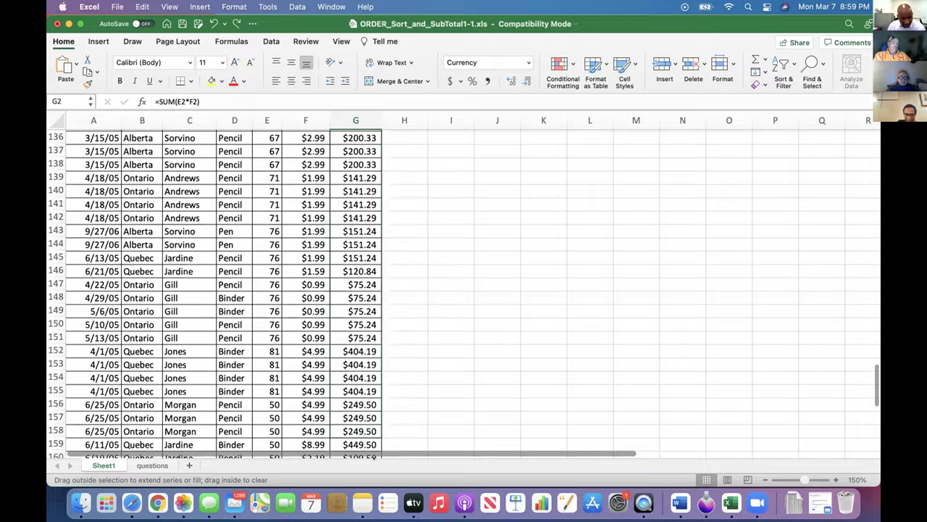
left_click_drag(375, 455, 358, 383)
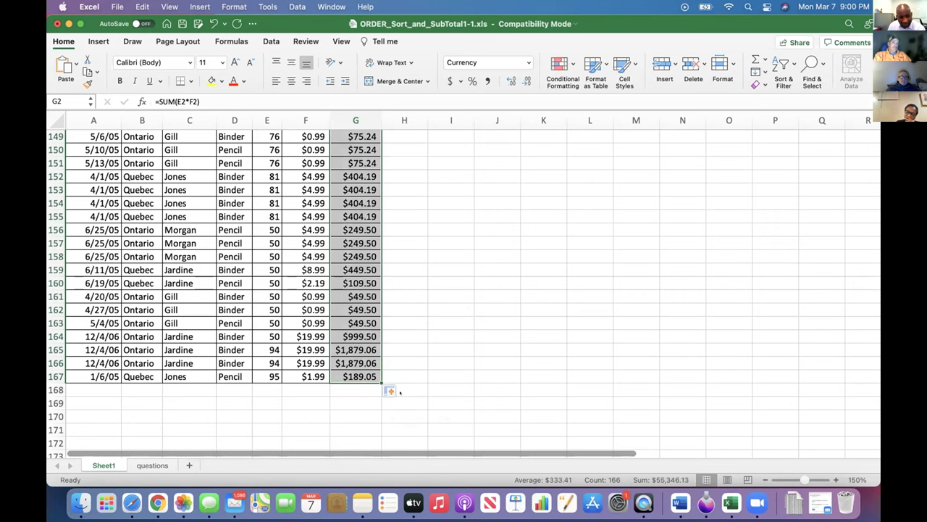
left_click(486, 383)
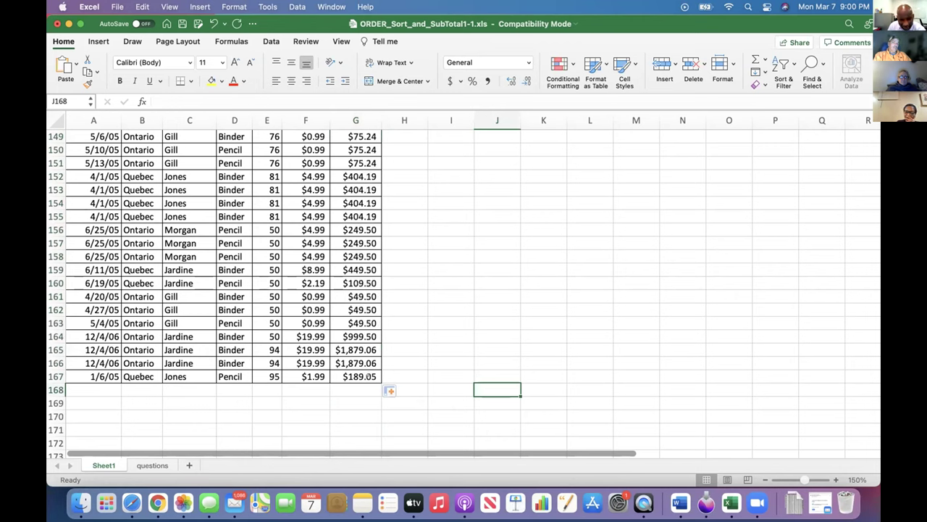
left_click(366, 371)
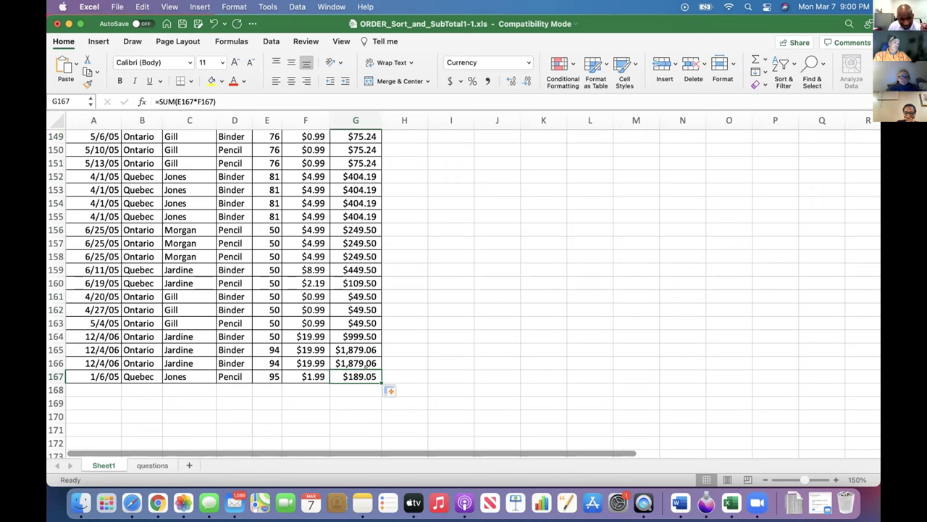
double_click(356, 377)
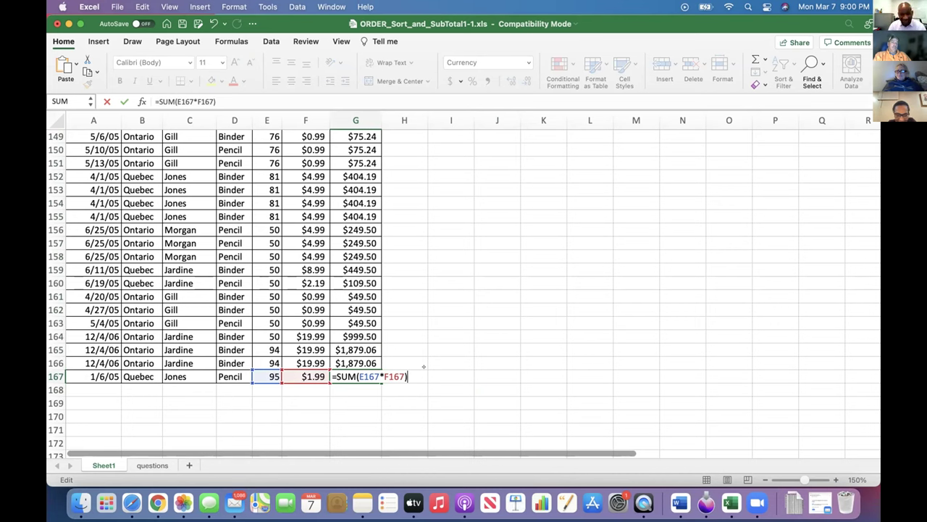
key("Return")
type("k")
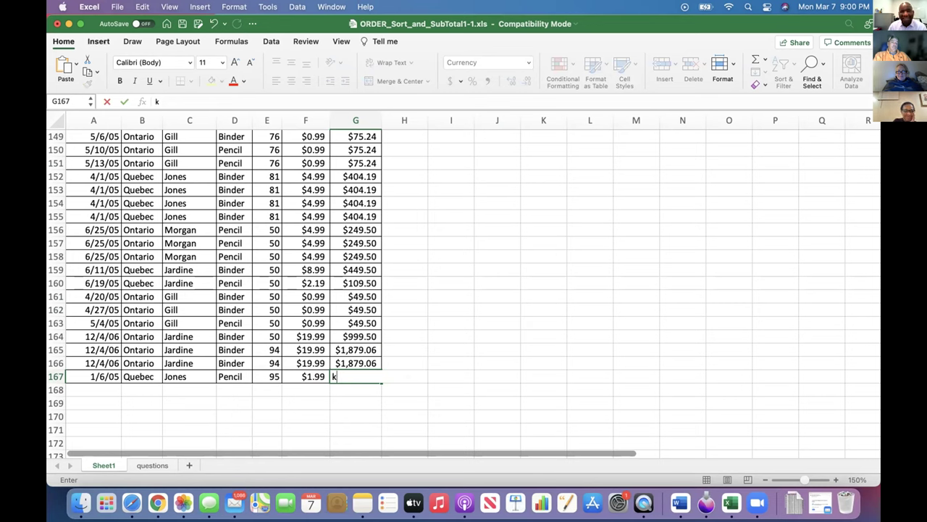
left_click(214, 23)
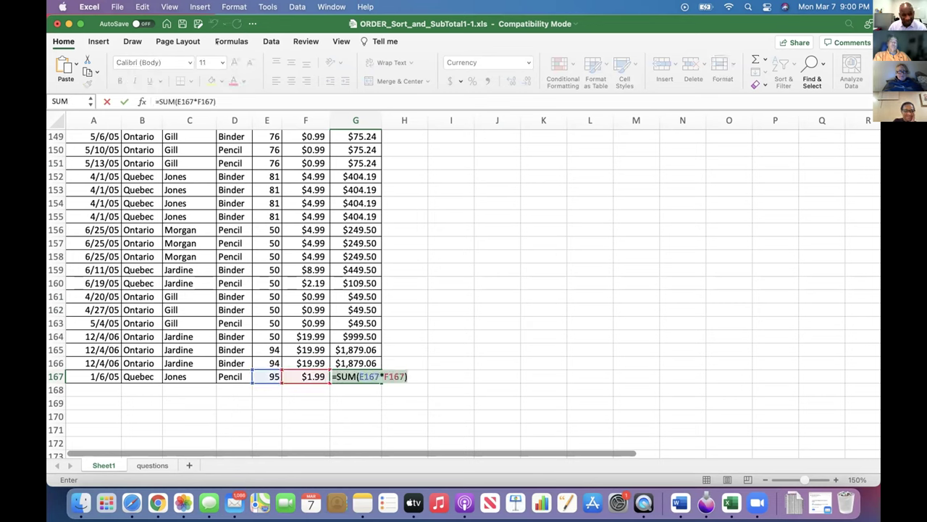
key("ctrl+Return")
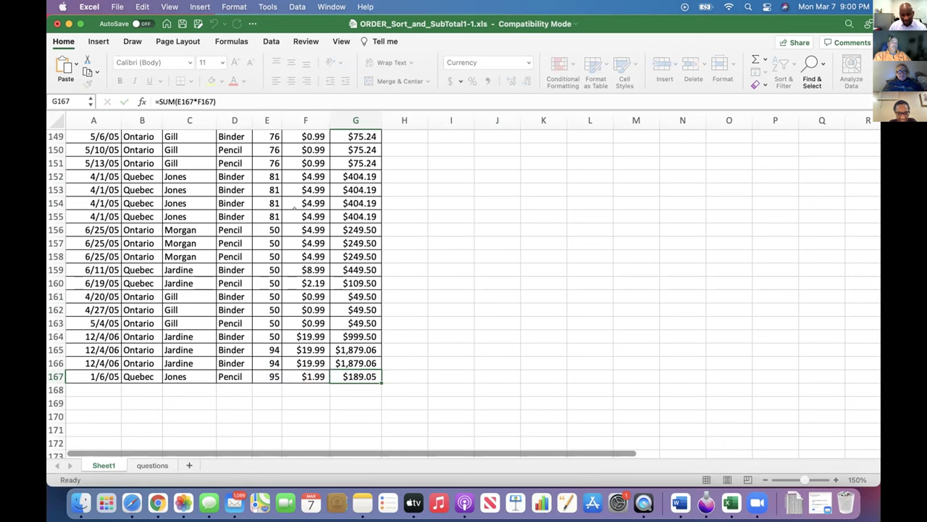
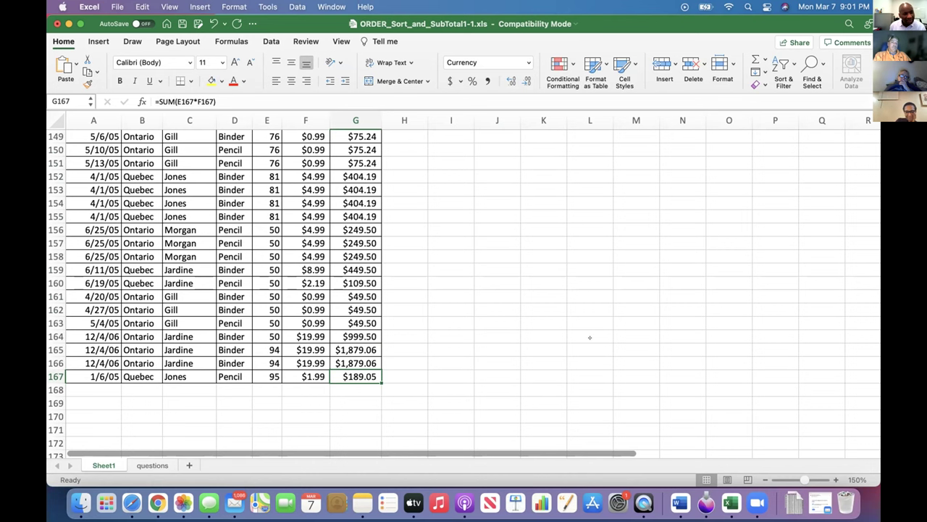
Scroll Sheet1 from row 167 back up to row 1 to review the order data.
scroll(589, 337, "down", 3)
scroll(552, 247, "up", 1)
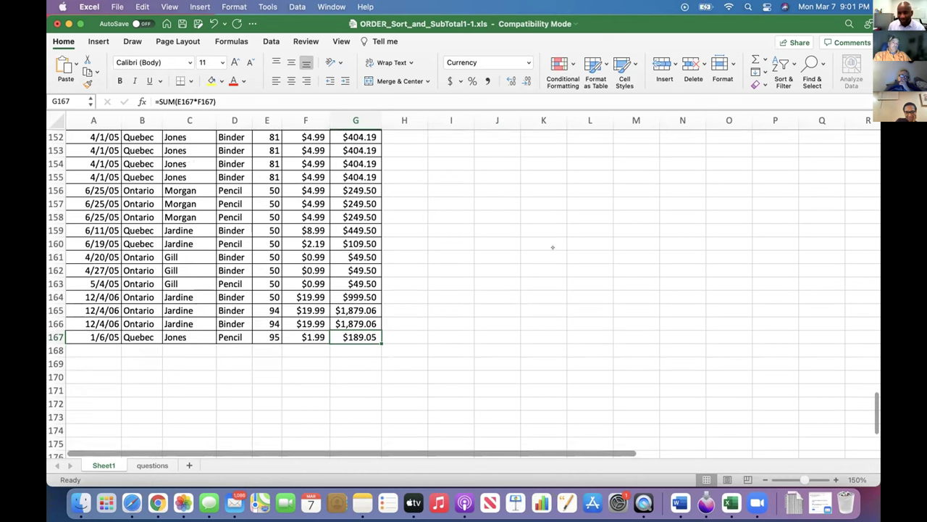
scroll(552, 248, "up", 1)
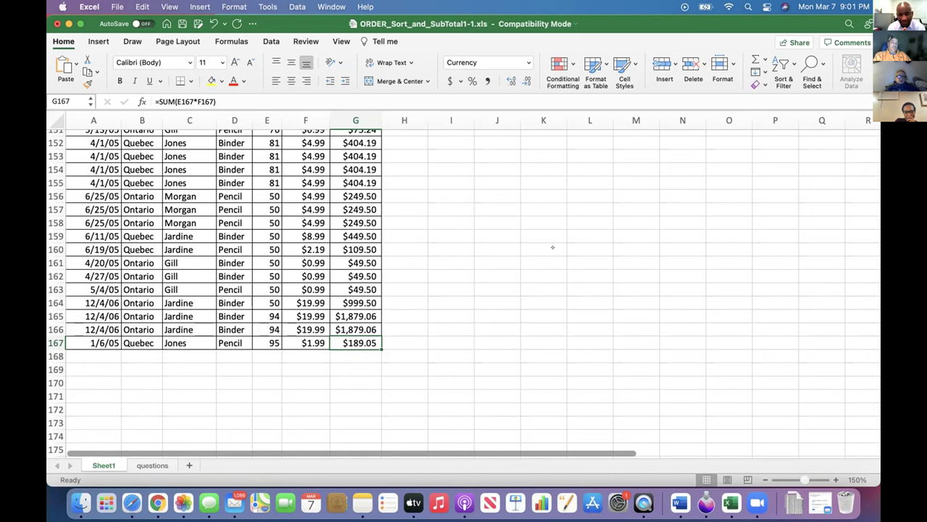
scroll(552, 247, "down", 1)
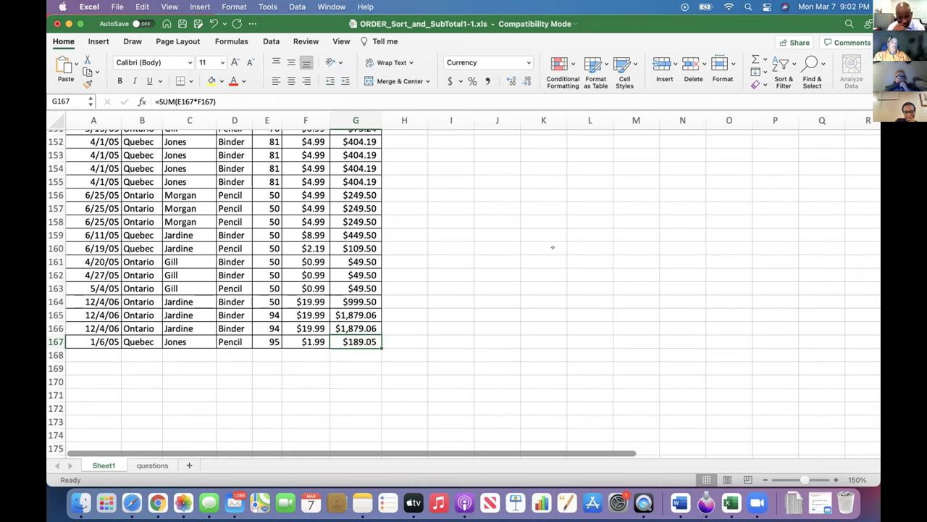
scroll(552, 247, "down", 1)
scroll(552, 247, "up", 1)
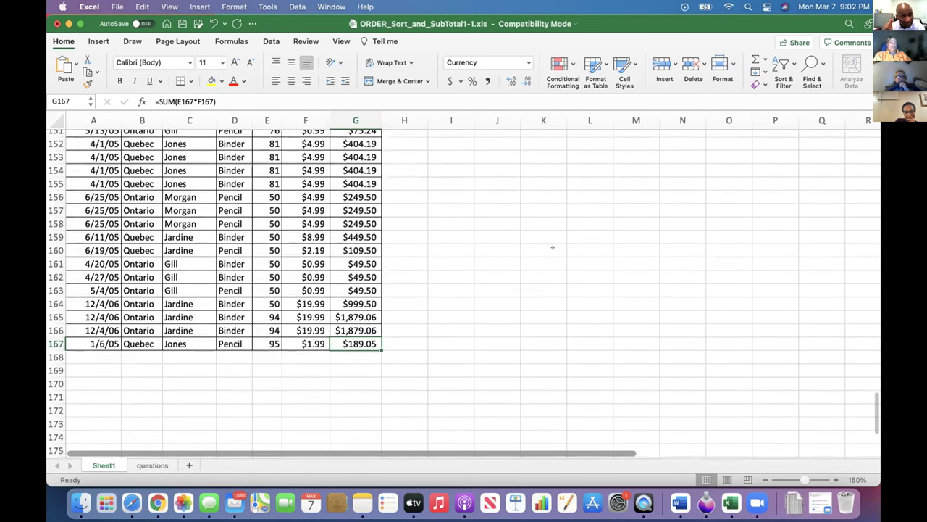
scroll(552, 247, "up", 1)
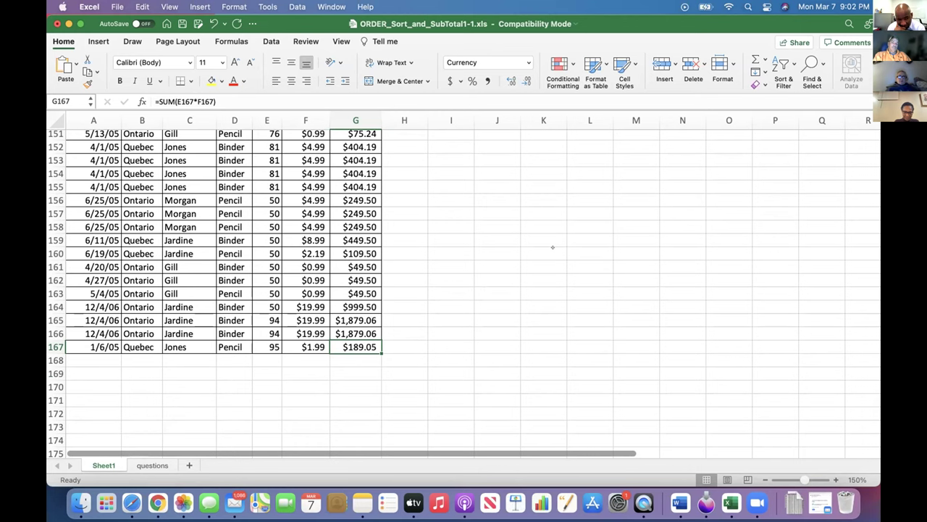
scroll(552, 247, "down", 1)
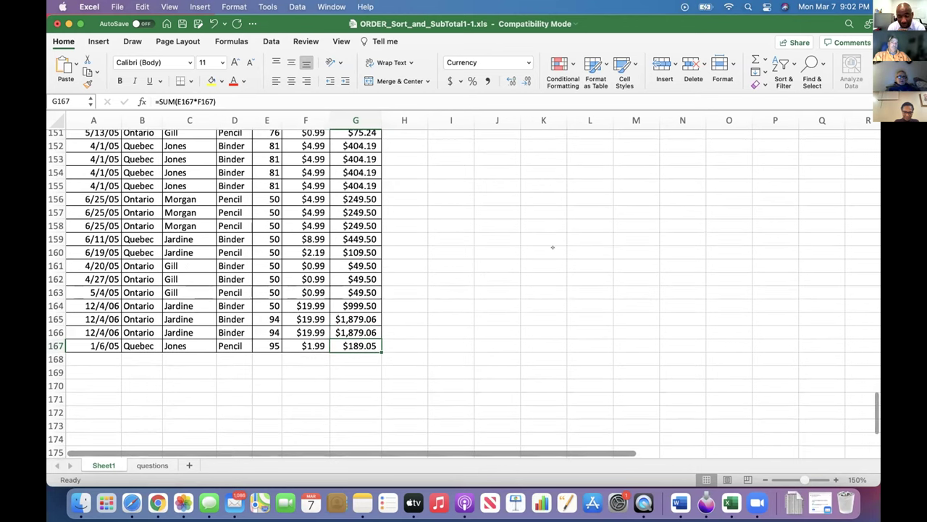
scroll(552, 247, "down", 3)
scroll(552, 247, "up", 15)
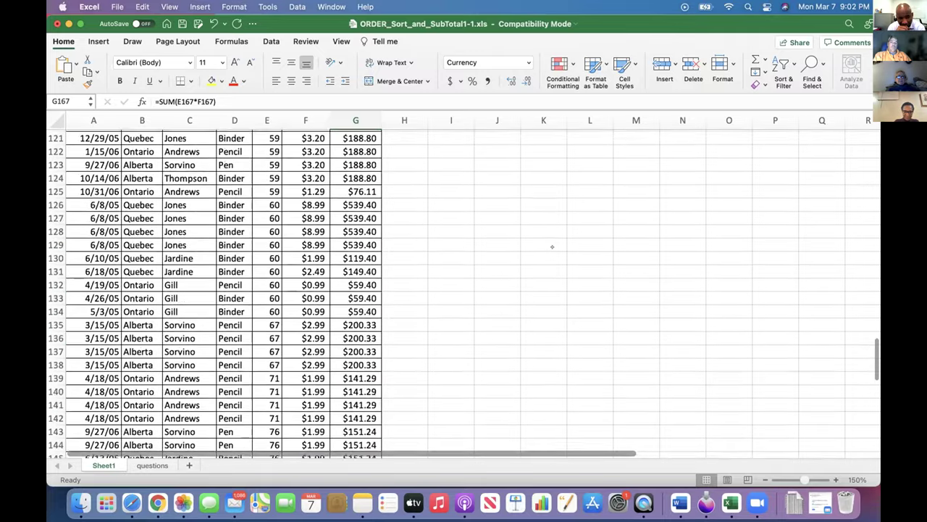
scroll(552, 247, "up", 3)
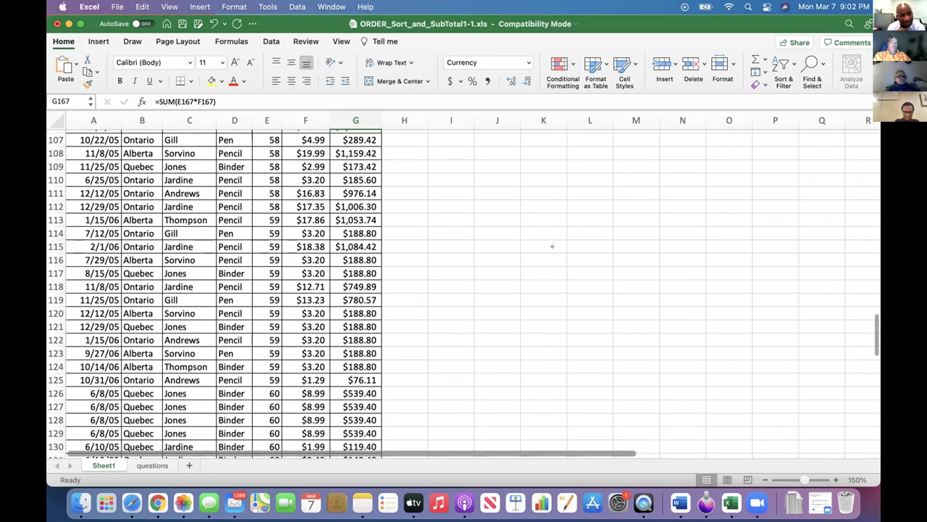
scroll(552, 247, "up", 5)
scroll(552, 247, "up", 2)
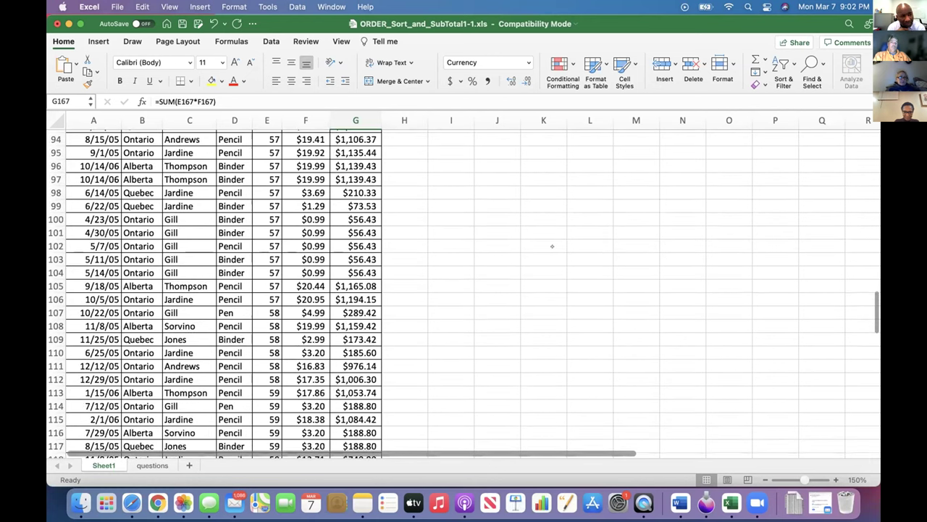
scroll(552, 246, "up", 8)
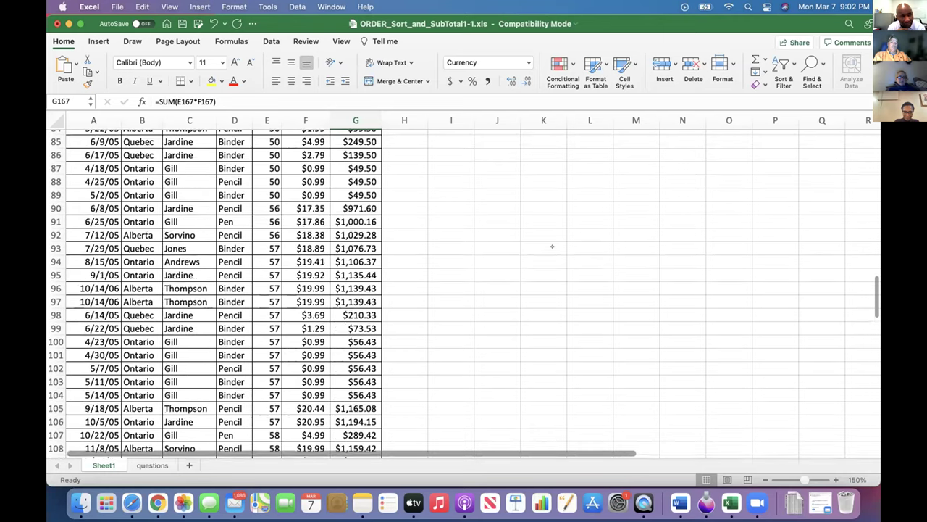
scroll(552, 247, "up", 9)
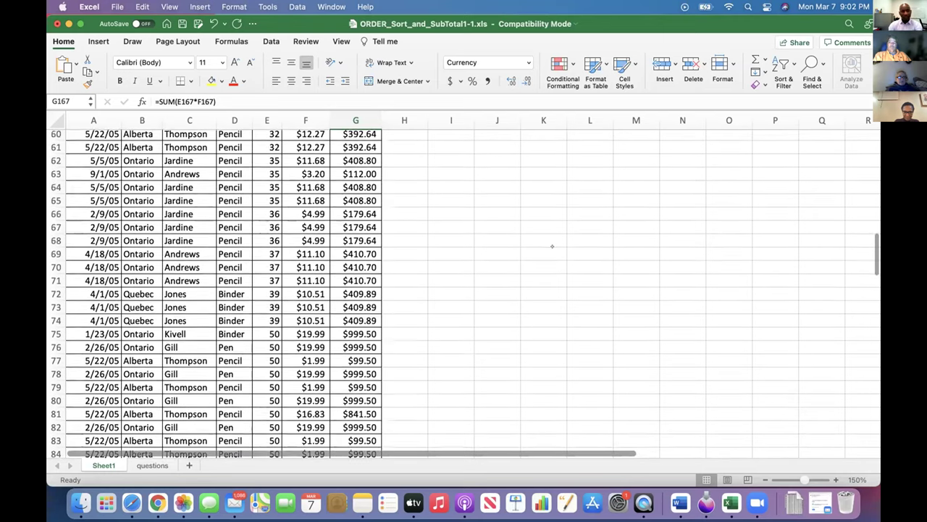
scroll(552, 246, "up", 12)
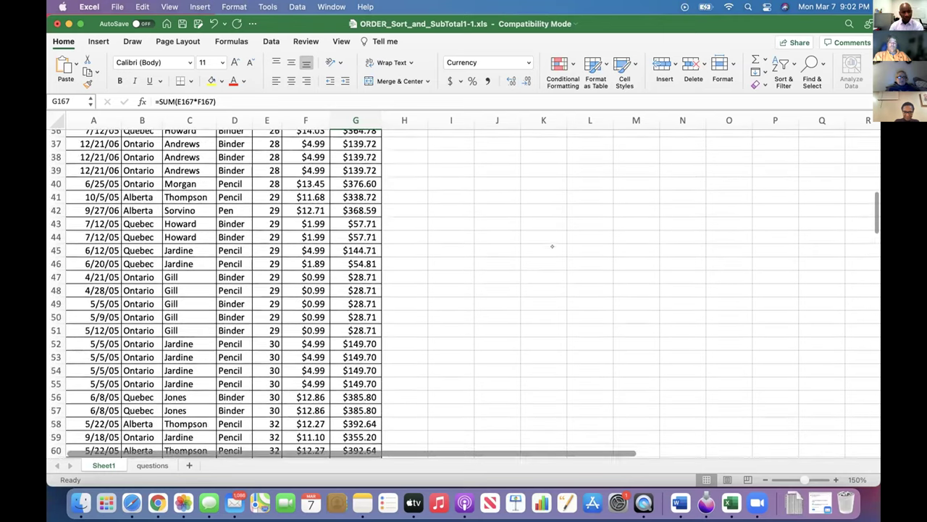
scroll(552, 246, "up", 13)
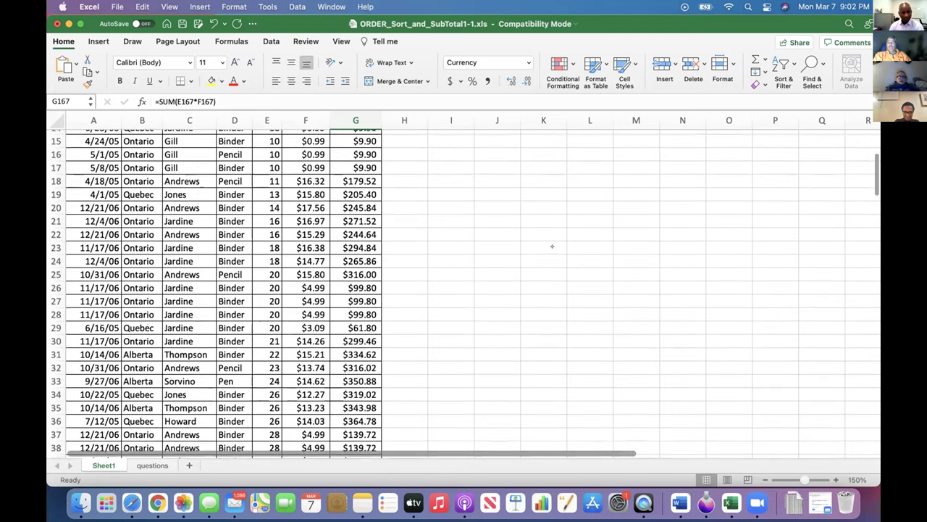
scroll(552, 246, "up", 4)
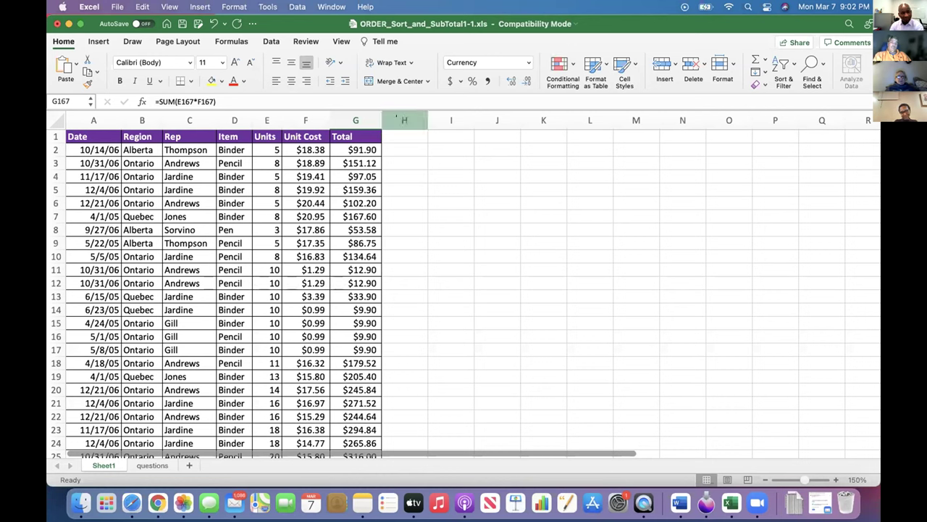
Apply a Filter to column G (Total) and check its dropdown of dollar values.
left_click(356, 120)
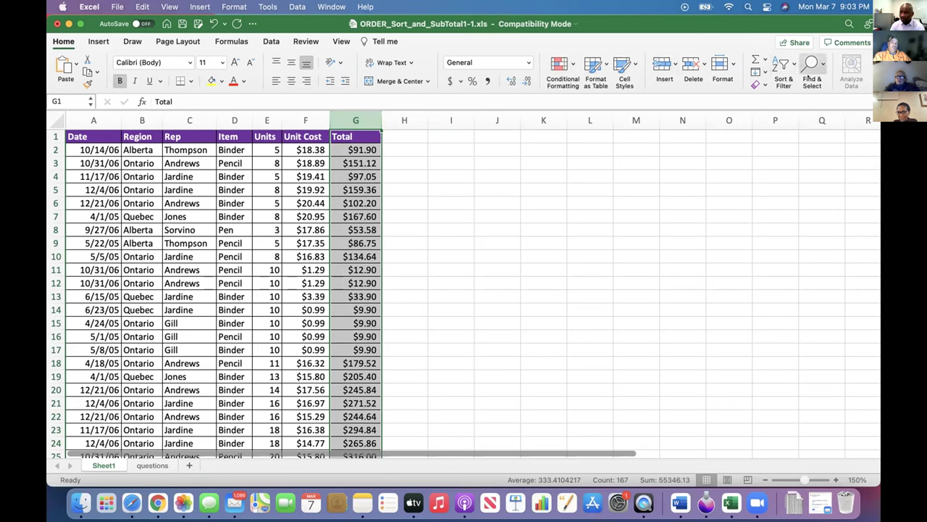
left_click(781, 76)
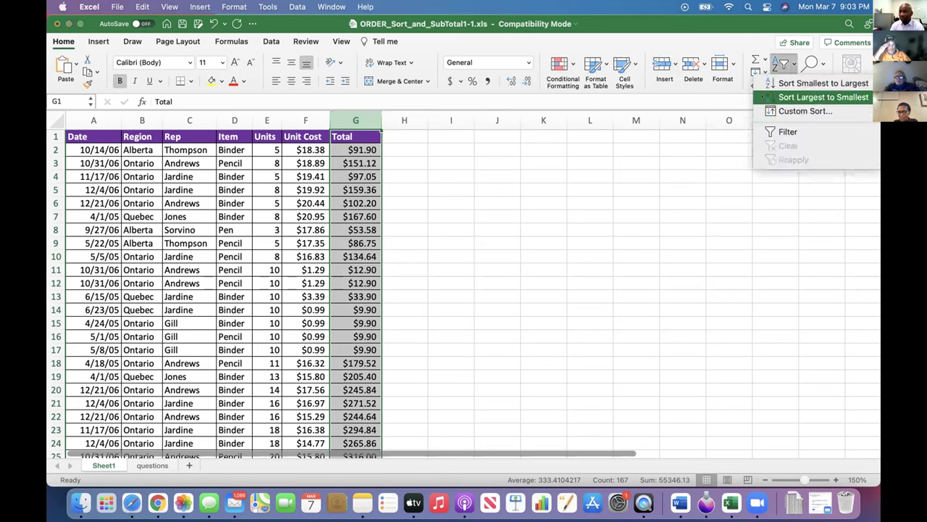
left_click(780, 132)
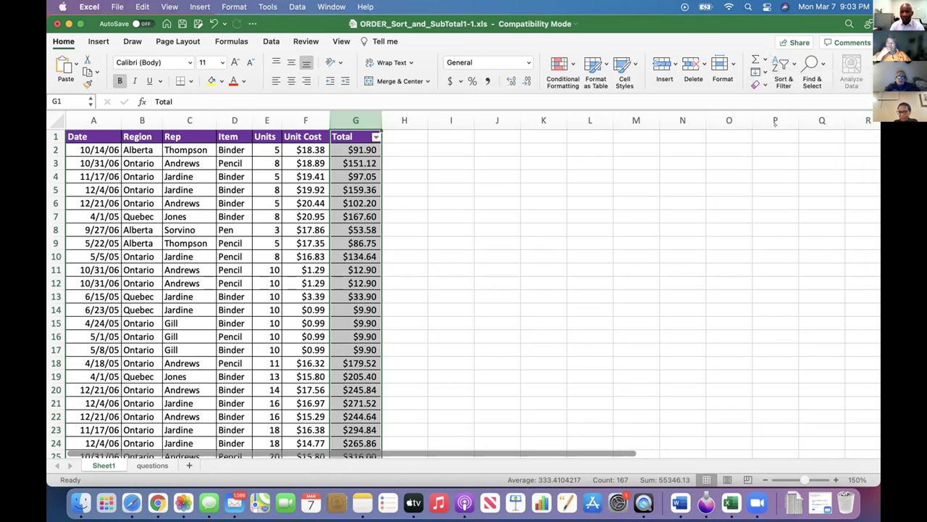
left_click(376, 136)
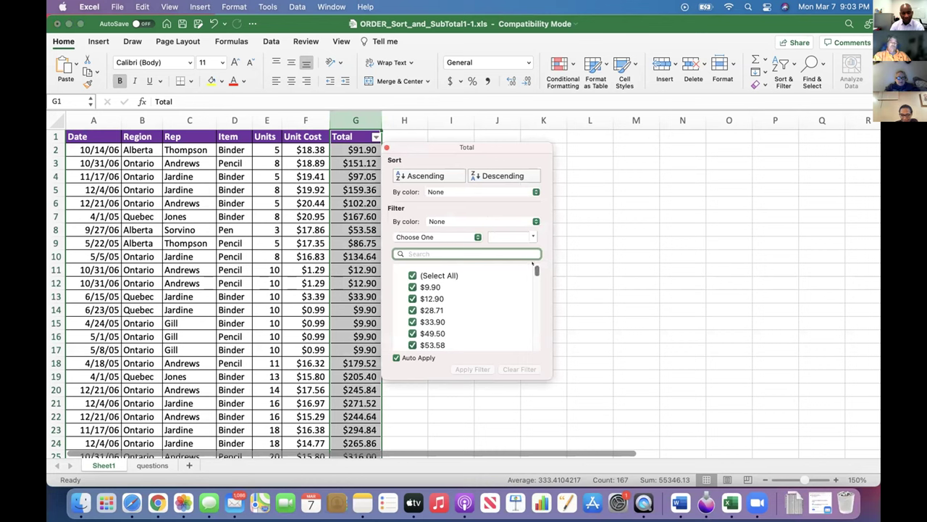
left_click_drag(533, 265, 551, 143)
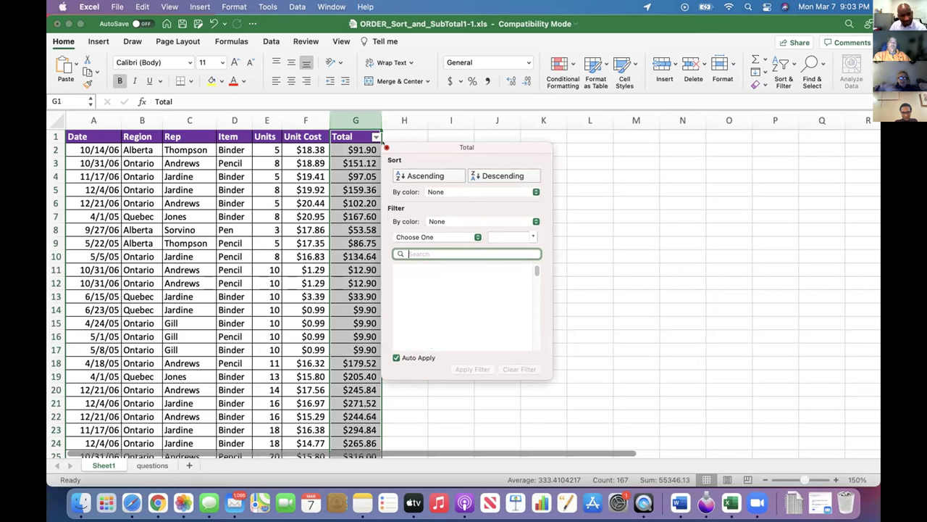
left_click(386, 147)
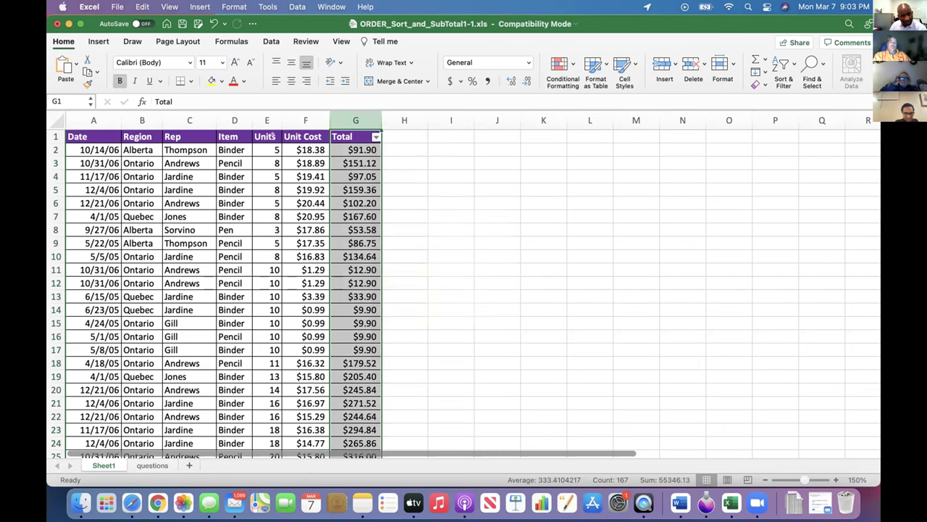
Sort column E (Units) smallest to largest with the selection expanded, so it starts at 3.
left_click(267, 123)
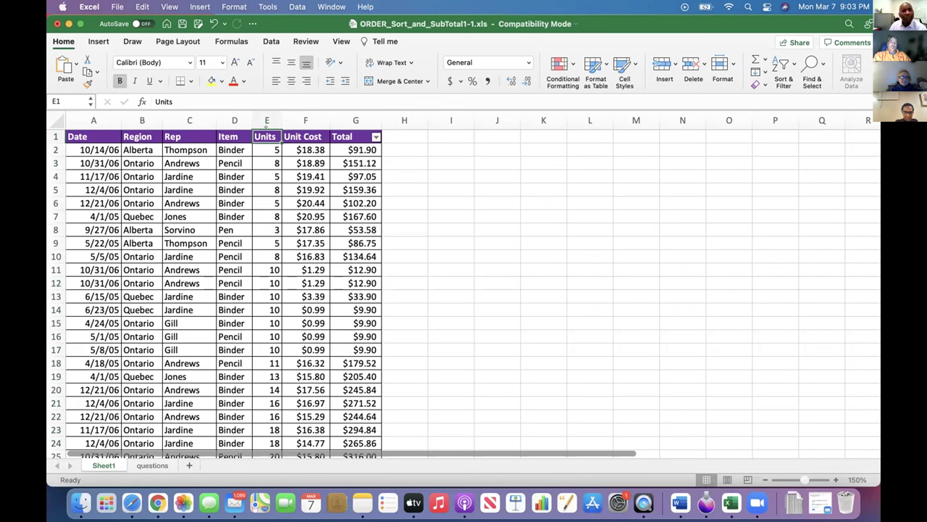
left_click(267, 123)
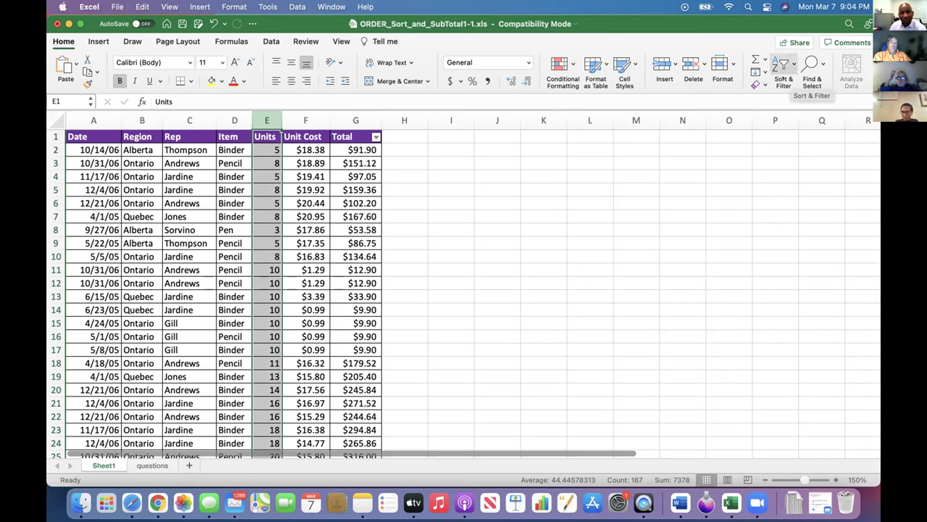
left_click(783, 66)
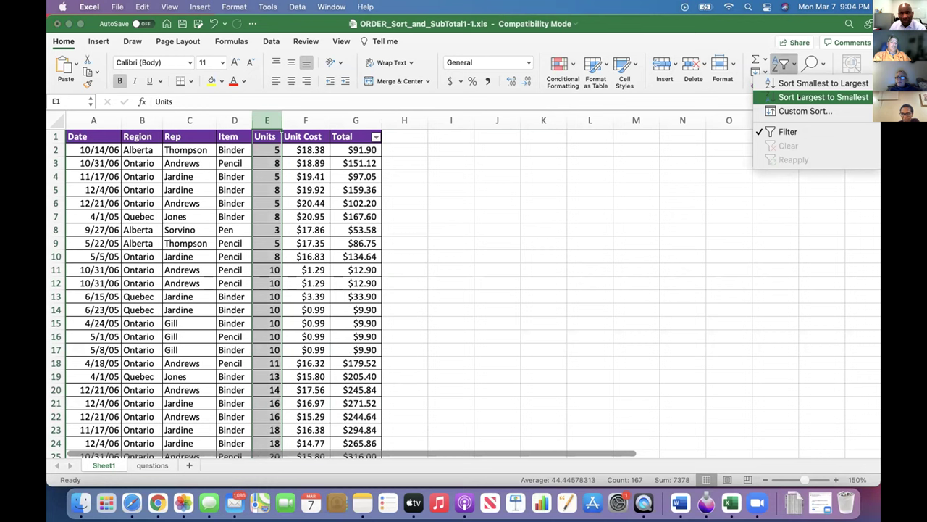
left_click(800, 83)
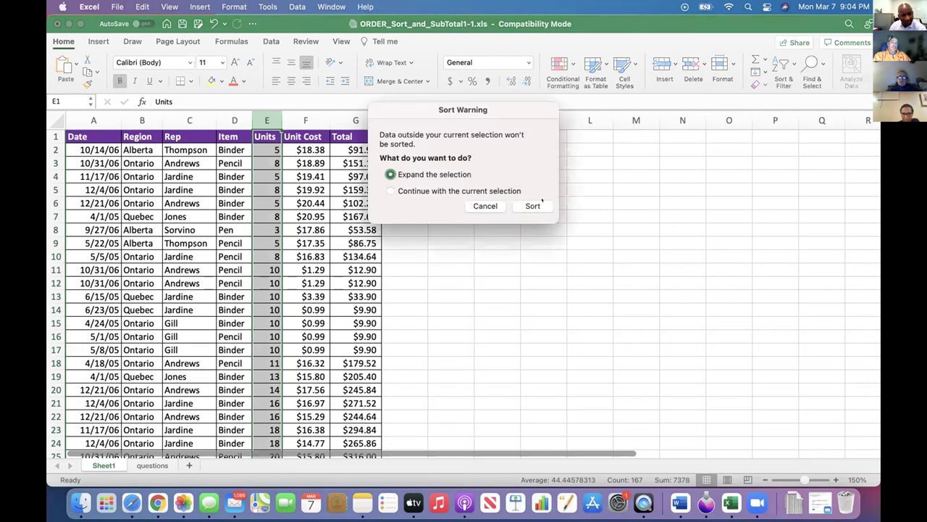
left_click(540, 204)
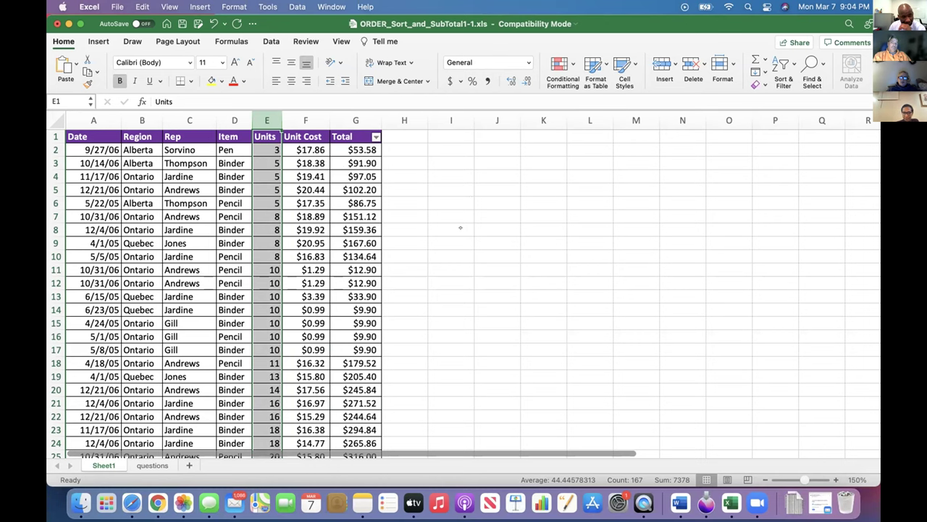
left_click(497, 216)
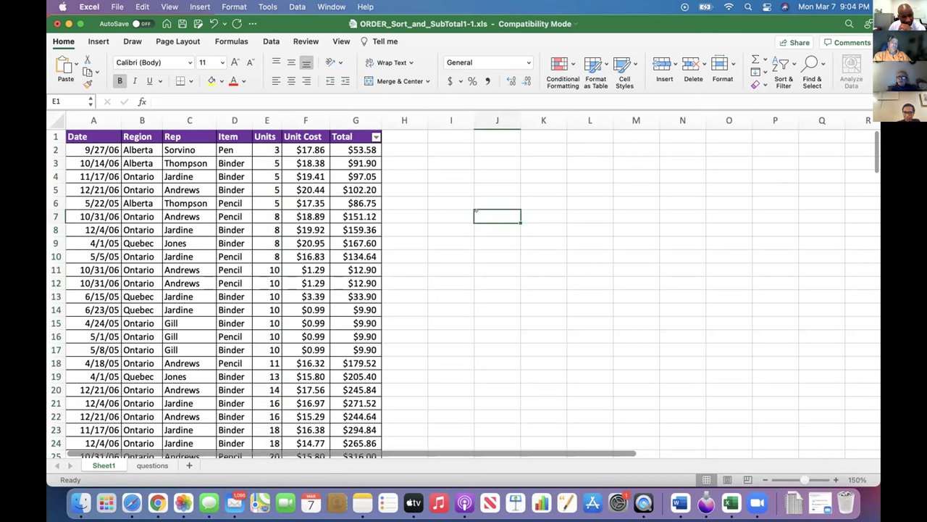
left_click(268, 150)
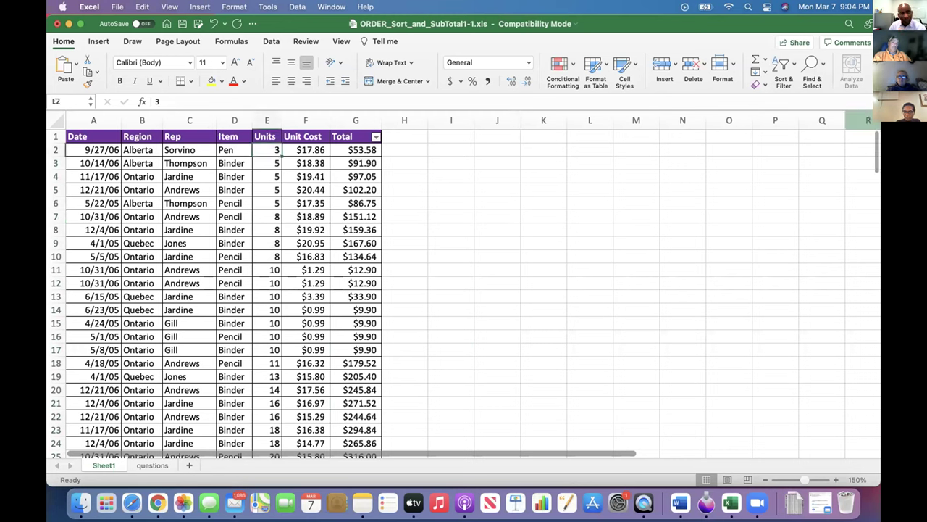
scroll(867, 143, "down", 1)
scroll(866, 143, "down", 1)
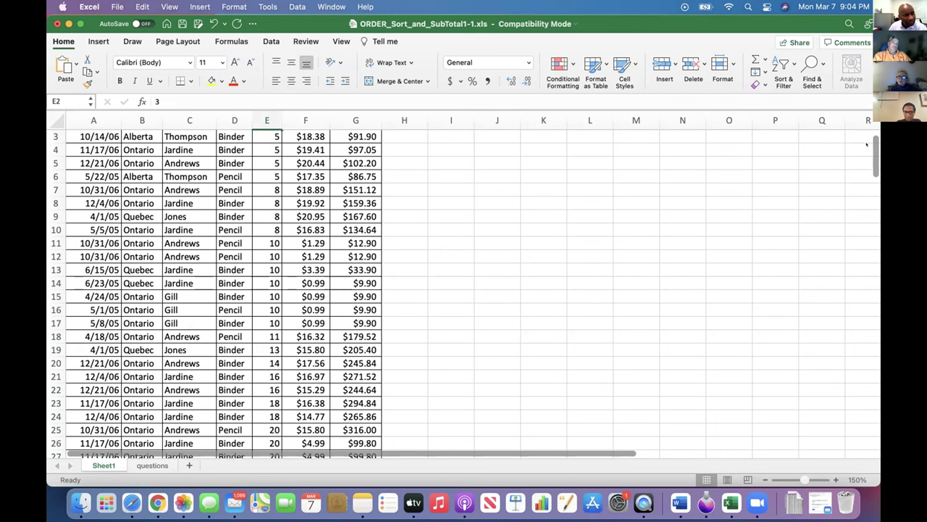
scroll(866, 144, "down", 5)
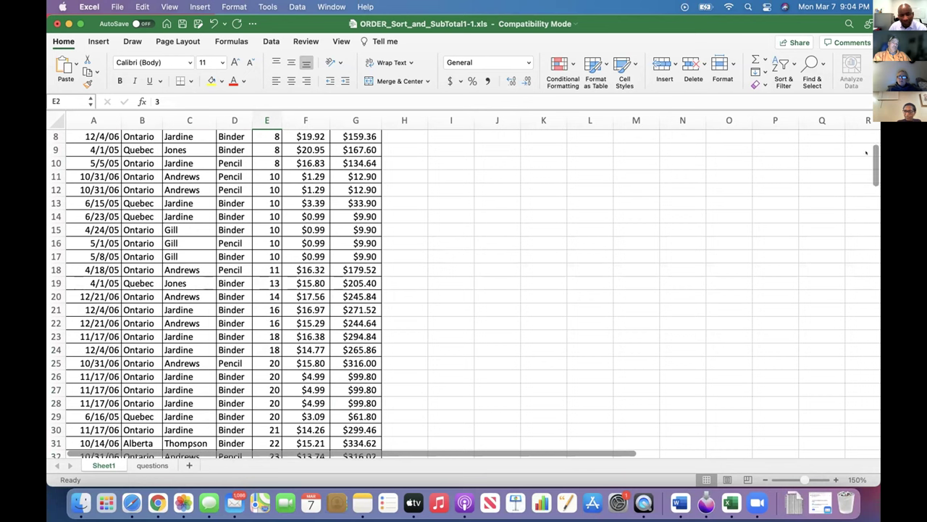
scroll(867, 154, "up", 7)
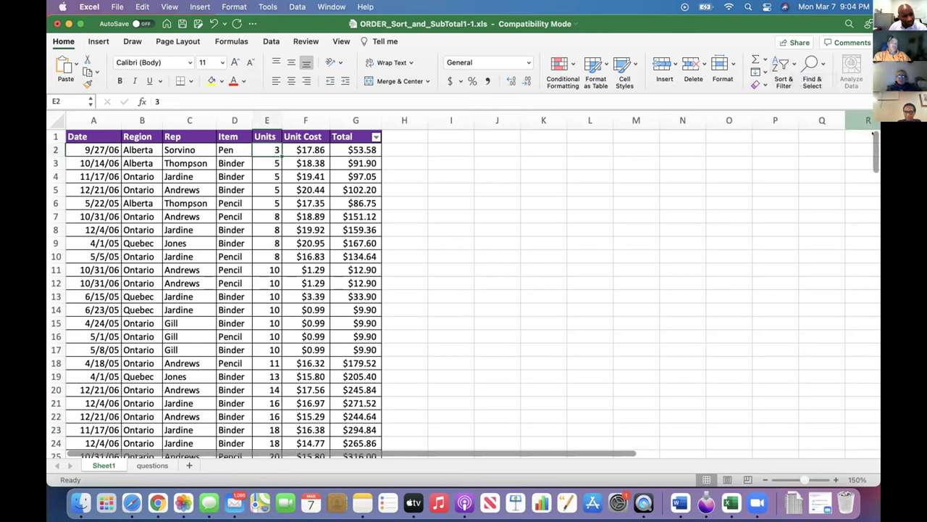
scroll(873, 135, "down", 5)
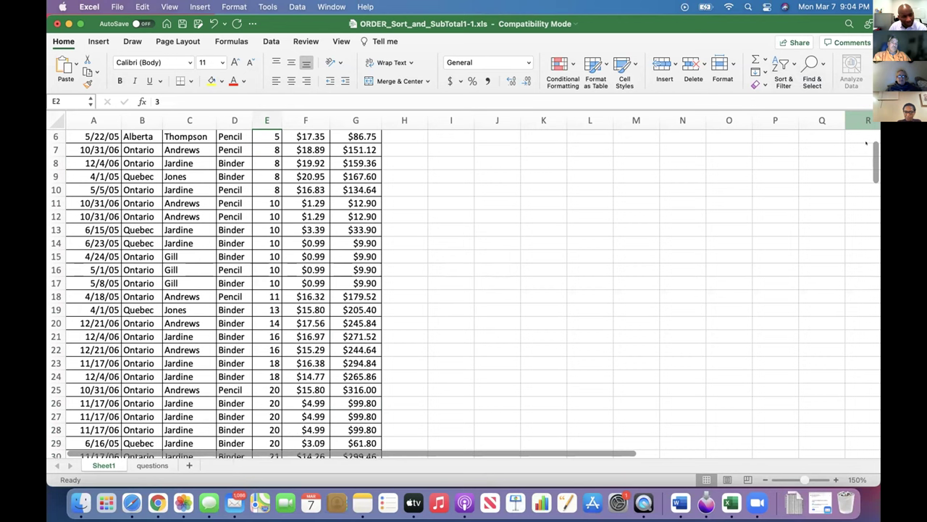
scroll(867, 144, "down", 2)
scroll(866, 145, "down", 3)
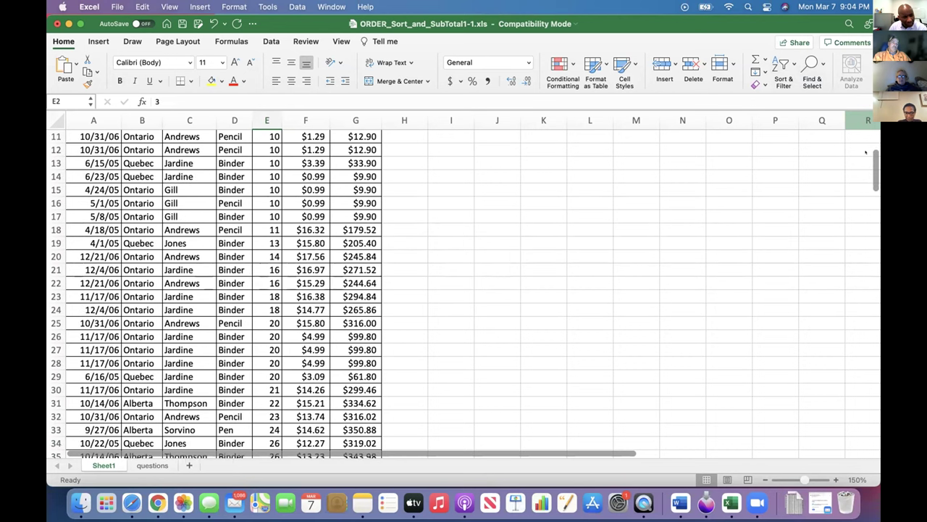
scroll(866, 152, "down", 1)
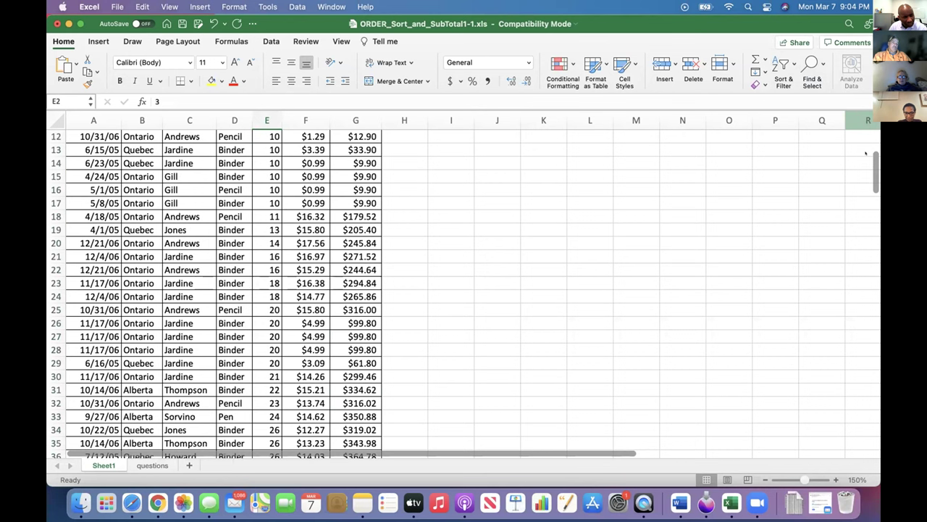
scroll(866, 152, "down", 1)
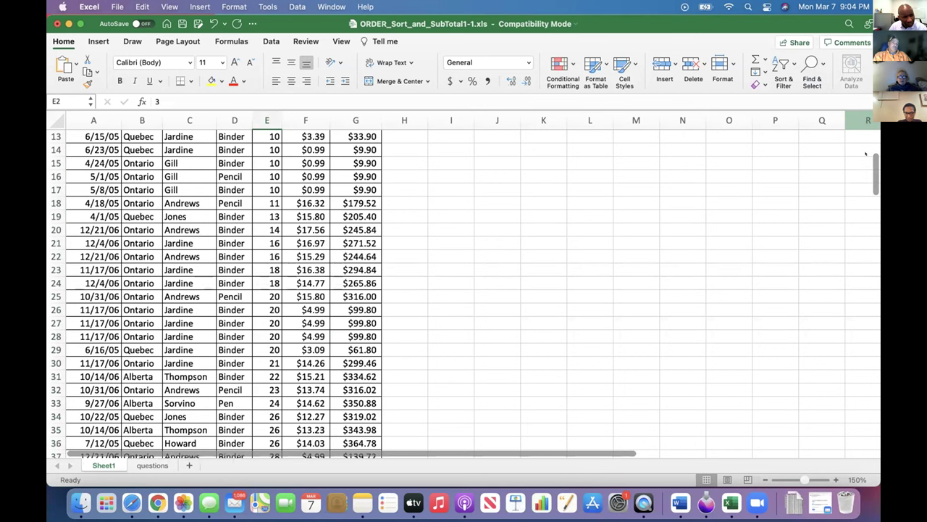
scroll(865, 152, "down", 4)
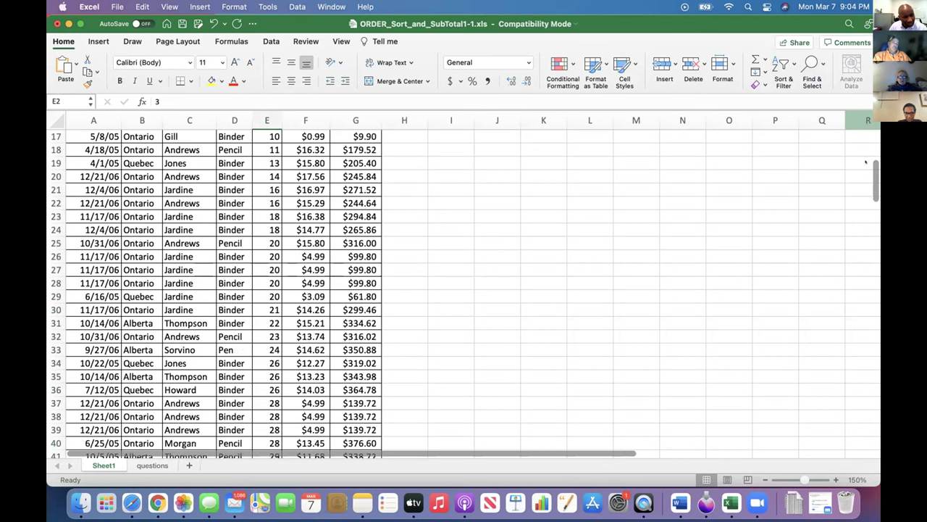
scroll(865, 165, "down", 3)
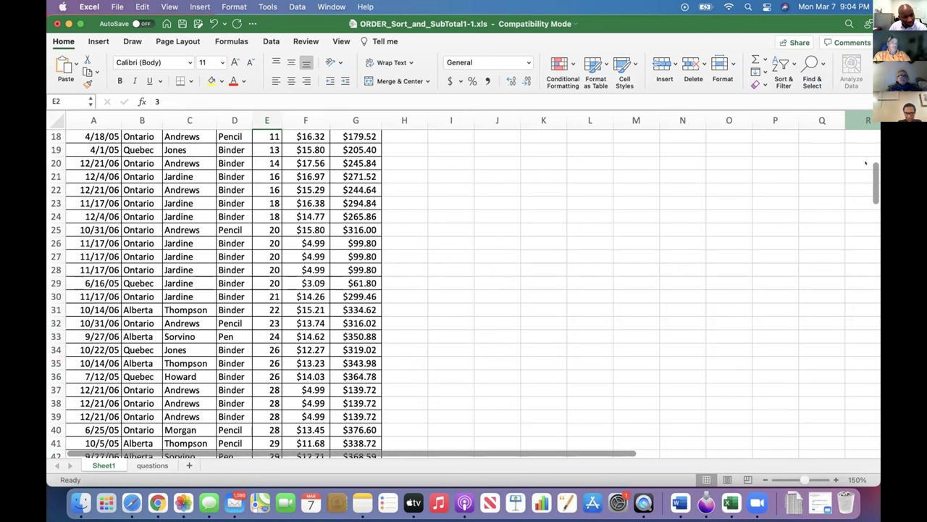
scroll(866, 170, "down", 3)
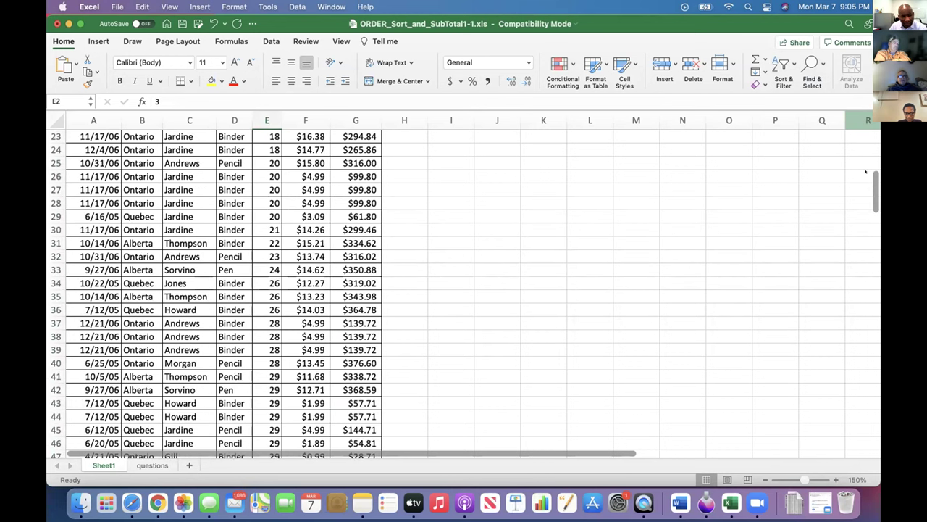
scroll(866, 171, "down", 2)
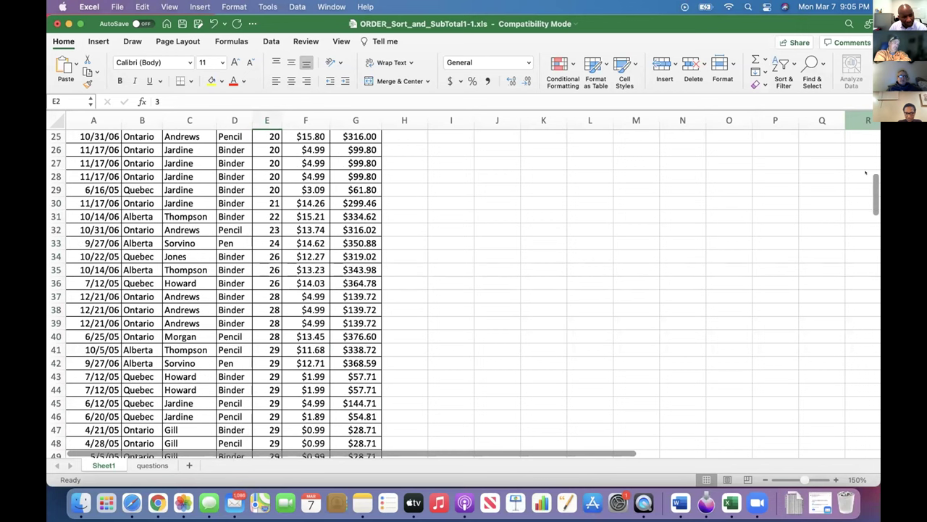
scroll(865, 179, "down", 2)
scroll(865, 180, "down", 2)
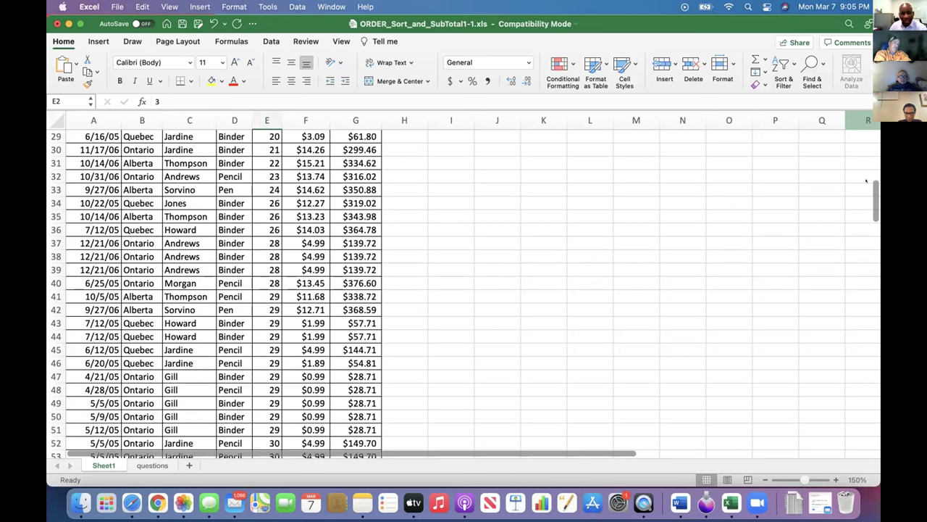
scroll(866, 181, "down", 7)
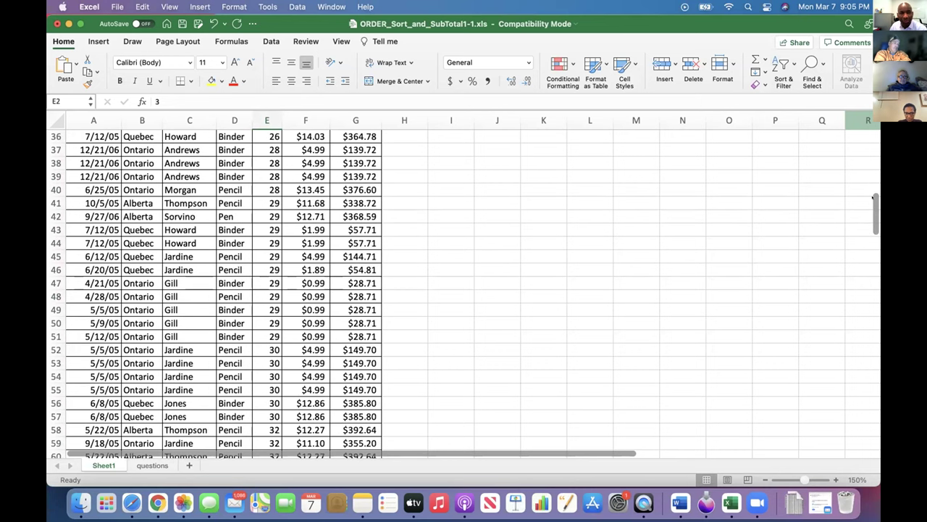
scroll(874, 198, "down", 1)
left_click_drag(875, 197, 875, 227)
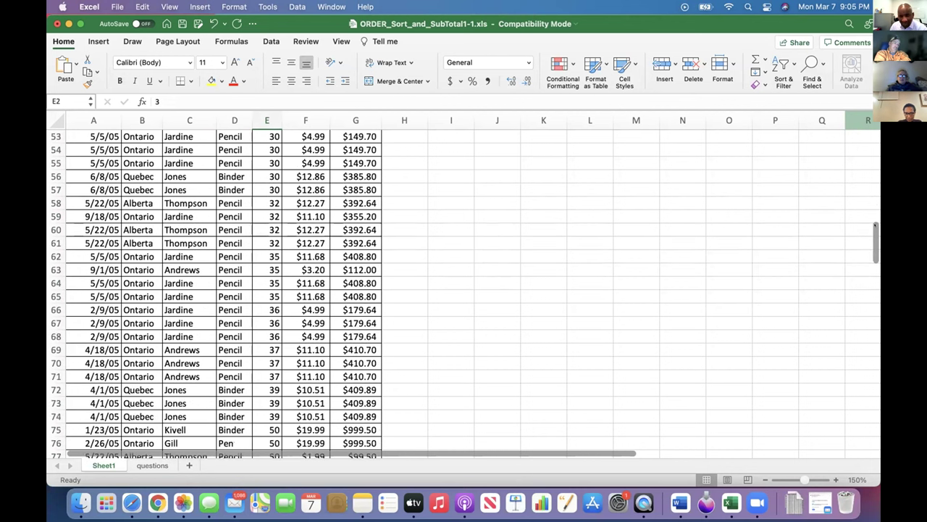
left_click_drag(876, 227, 876, 331)
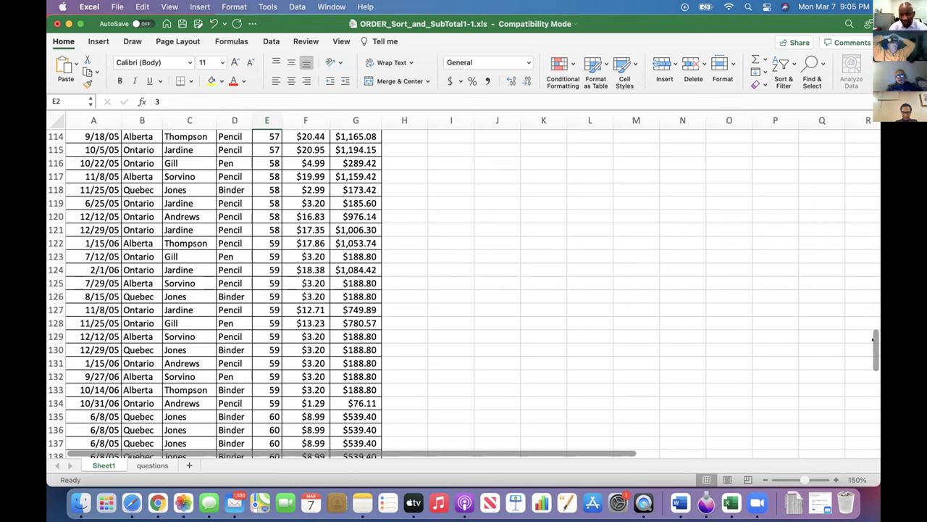
left_click_drag(873, 338, 866, 350)
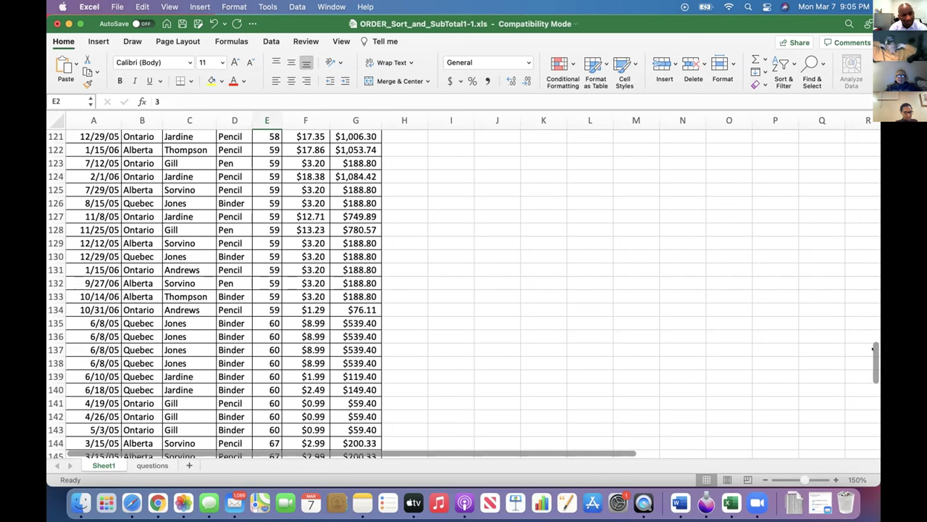
left_click_drag(874, 350, 874, 140)
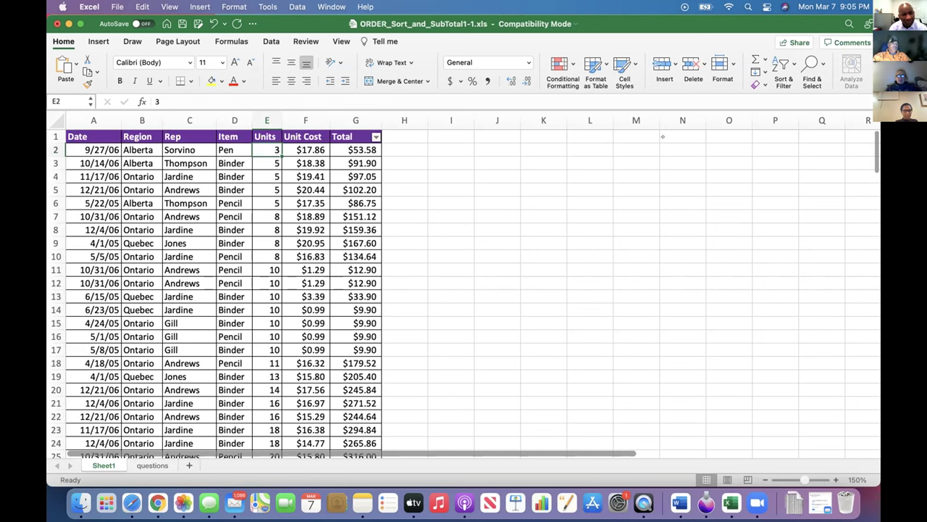
Sort column G largest to smallest, expanding the selection, so $1,879.06 heads the table.
mouse_move(379, 121)
left_mouse_down()
mouse_move(358, 116)
mouse_move(366, 120)
left_mouse_up()
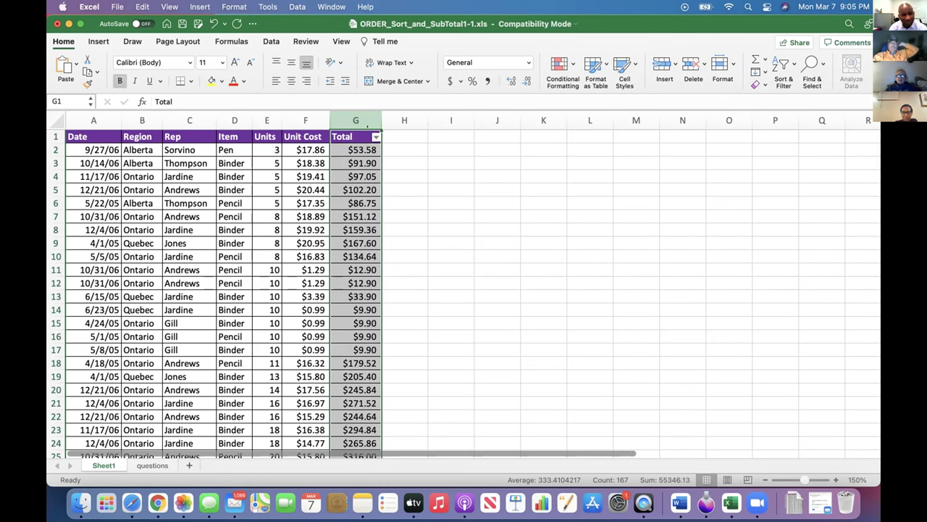
left_click(782, 69)
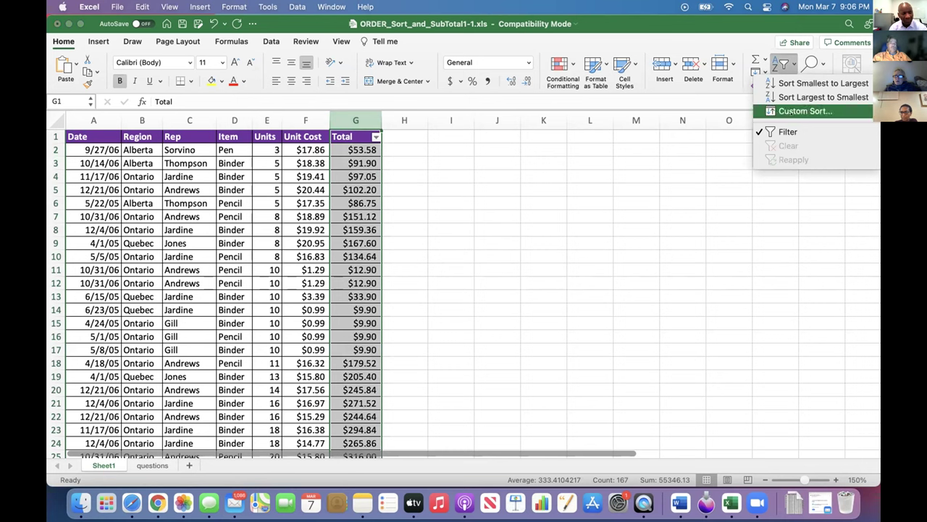
left_click(812, 96)
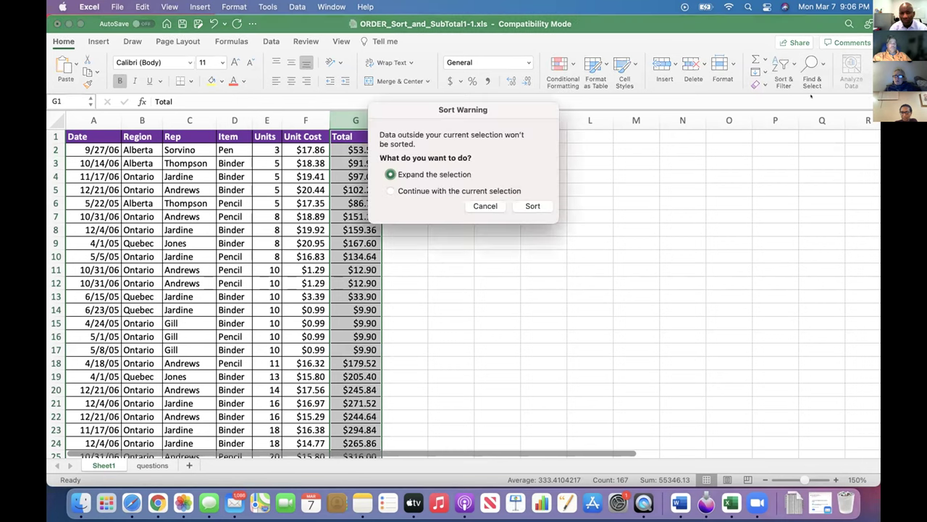
left_click(533, 200)
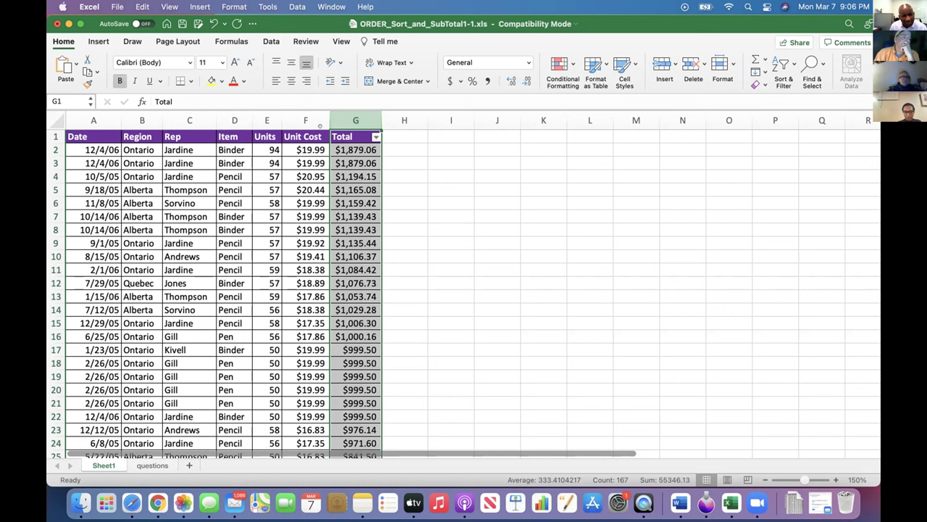
left_click(265, 133)
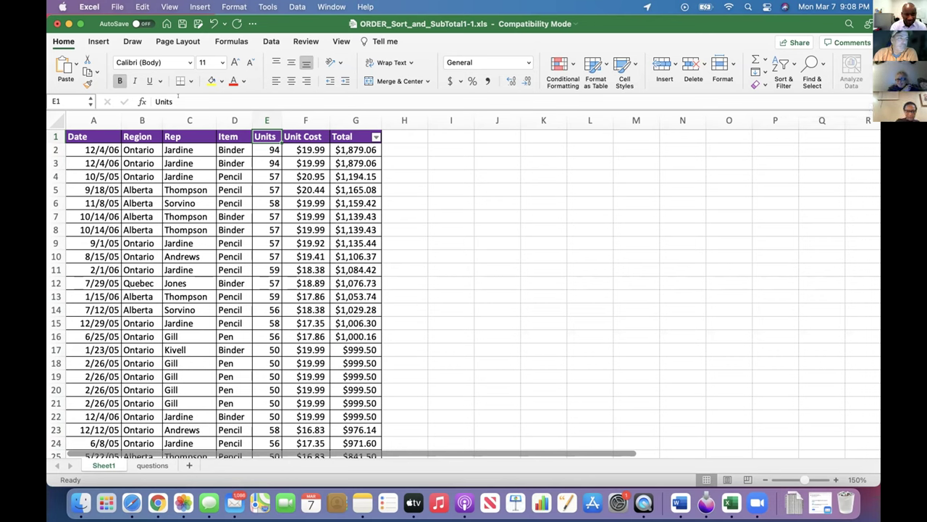
left_click(181, 116)
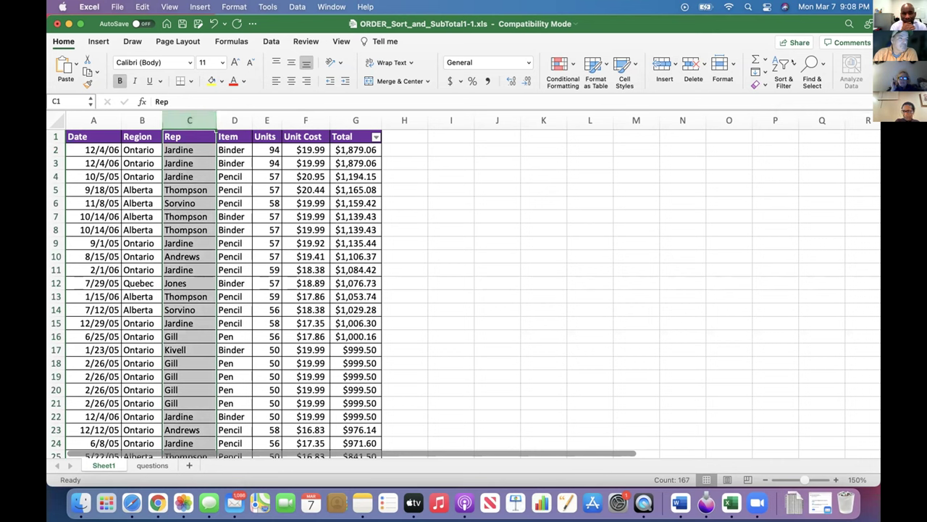
left_click(784, 65)
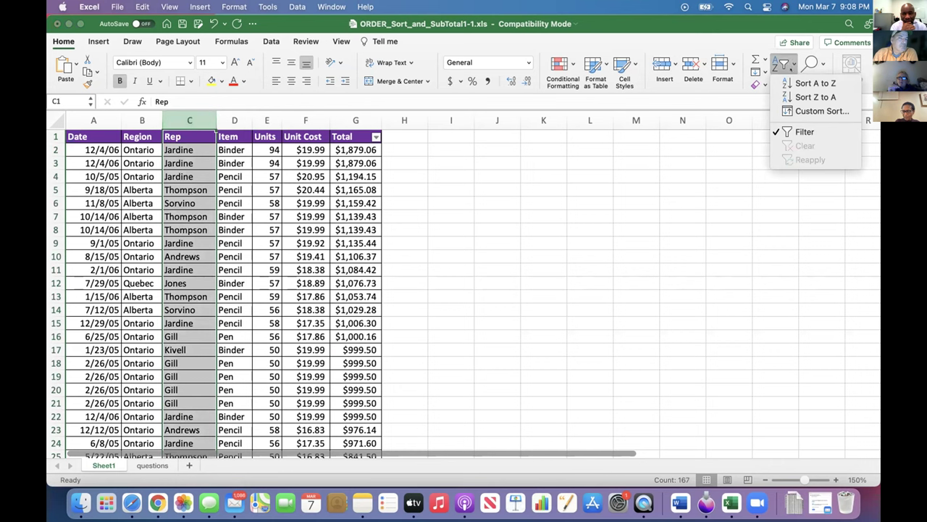
left_click(809, 111)
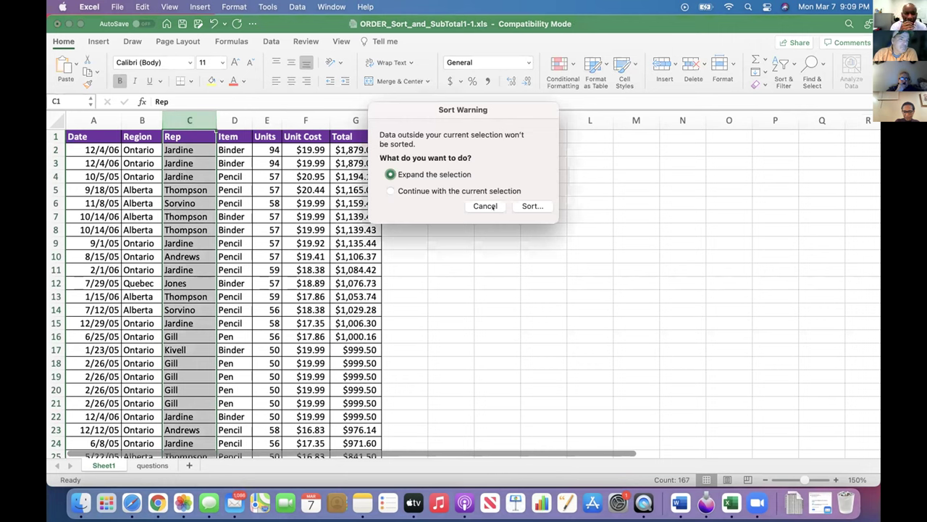
left_click(532, 206)
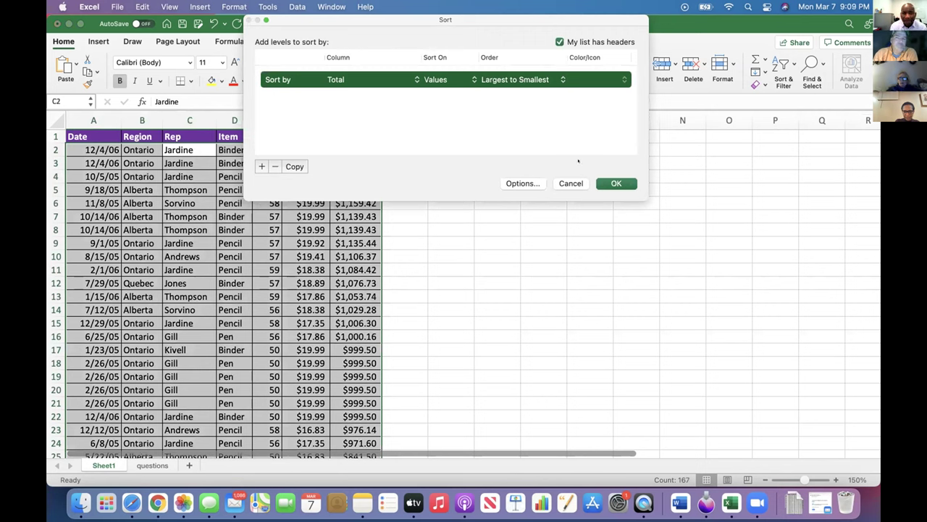
left_click(571, 183)
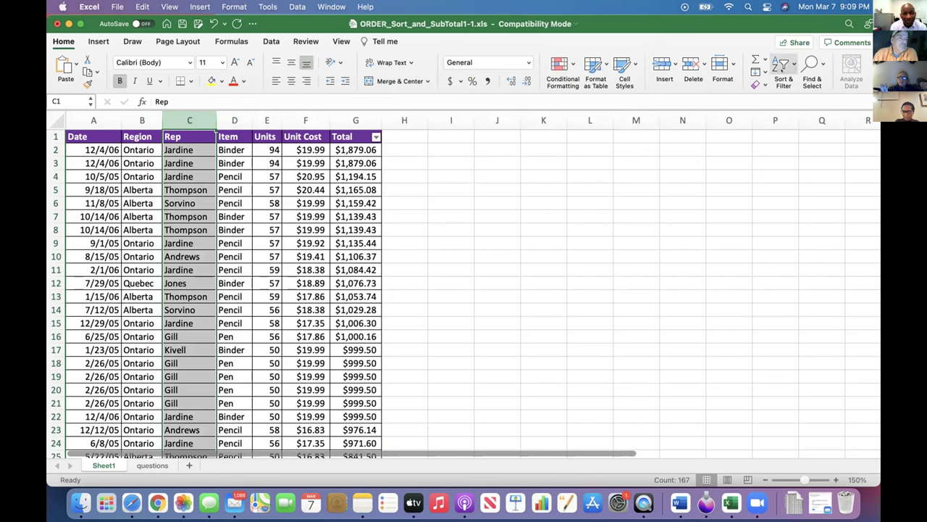
Turn off Filter on the header row and select the Rep column C.
left_click(782, 68)
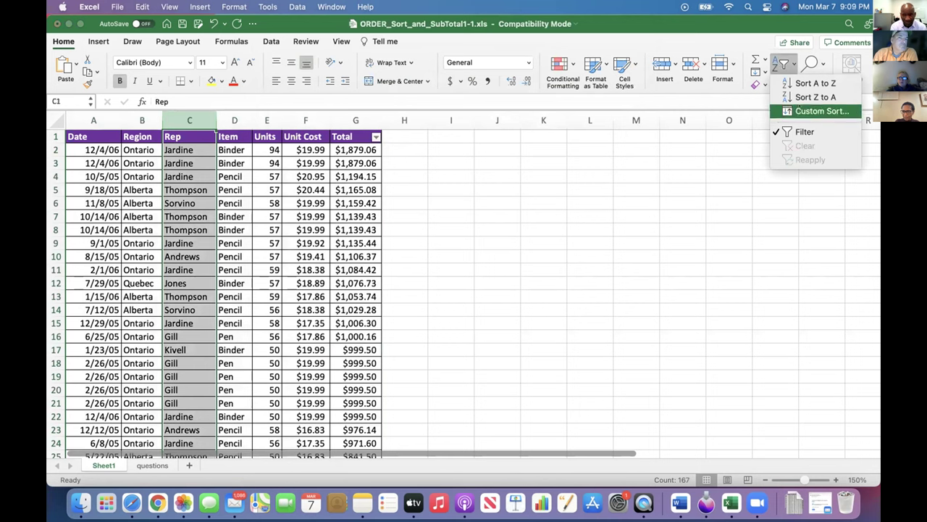
left_click(796, 130)
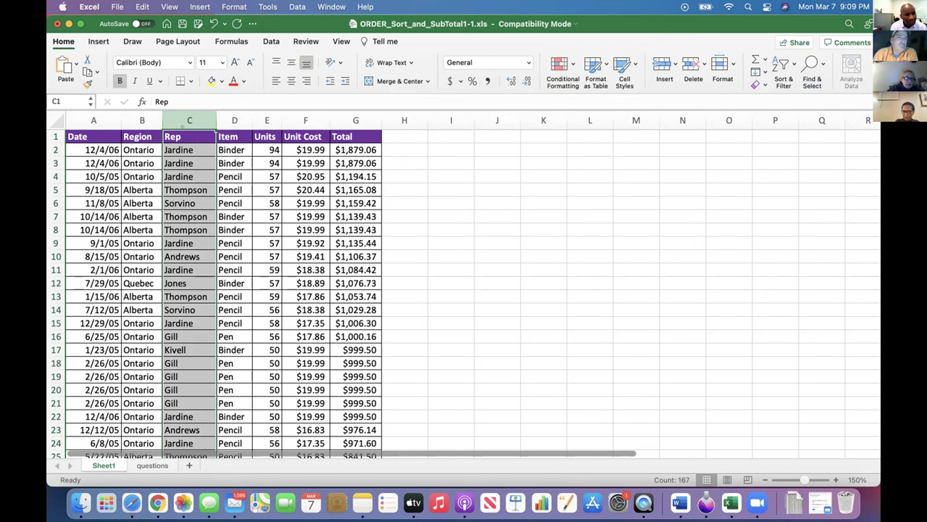
left_click(182, 129)
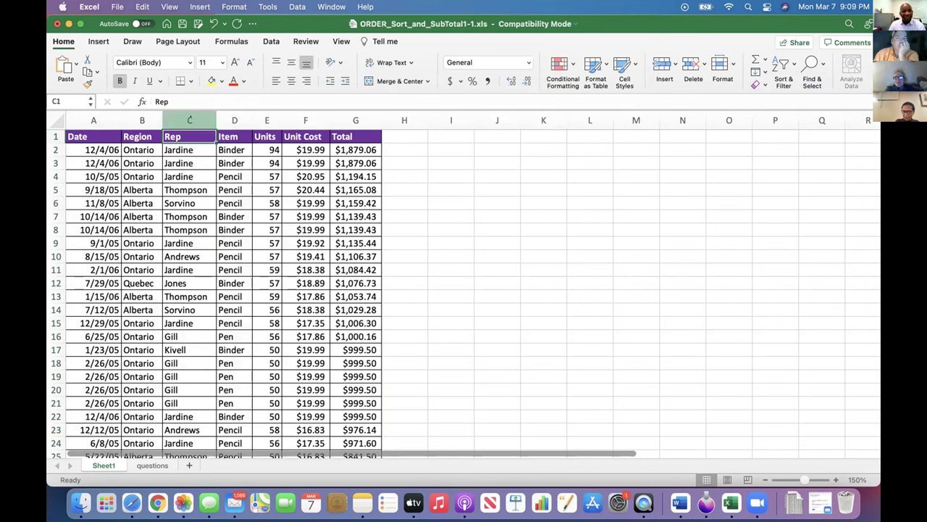
left_click(189, 127)
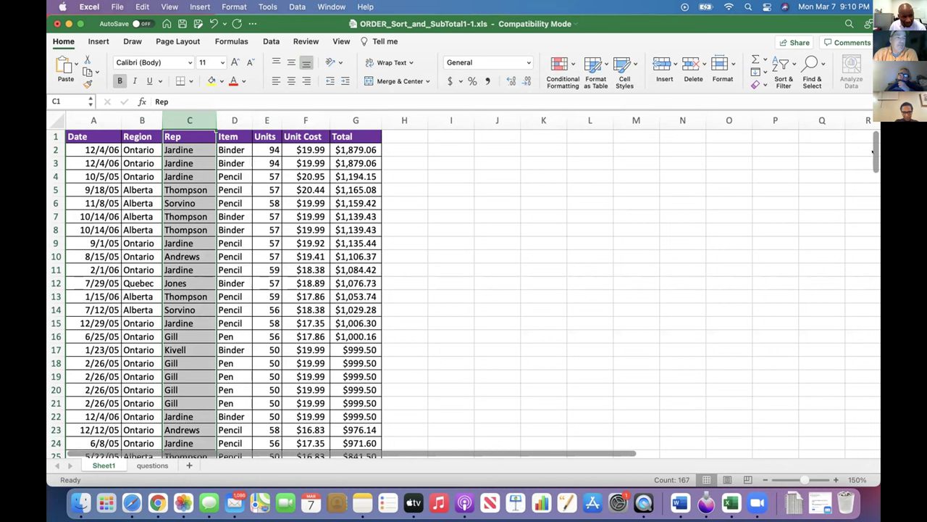
scroll(873, 149, "down", 2)
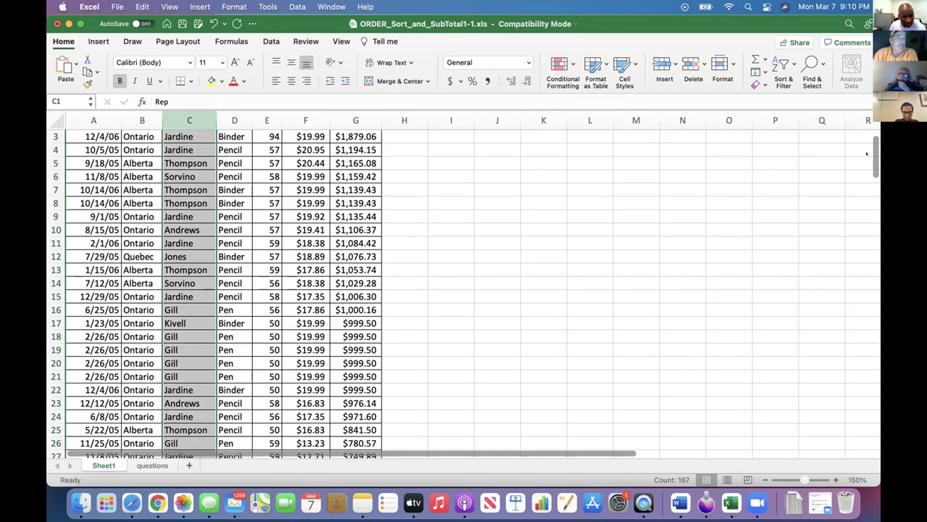
scroll(866, 156, "down", 2)
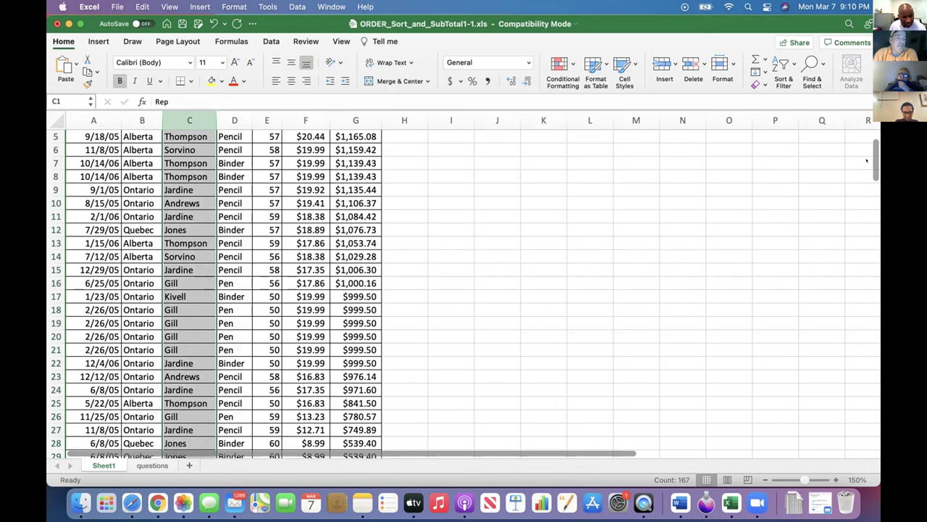
scroll(867, 161, "down", 3)
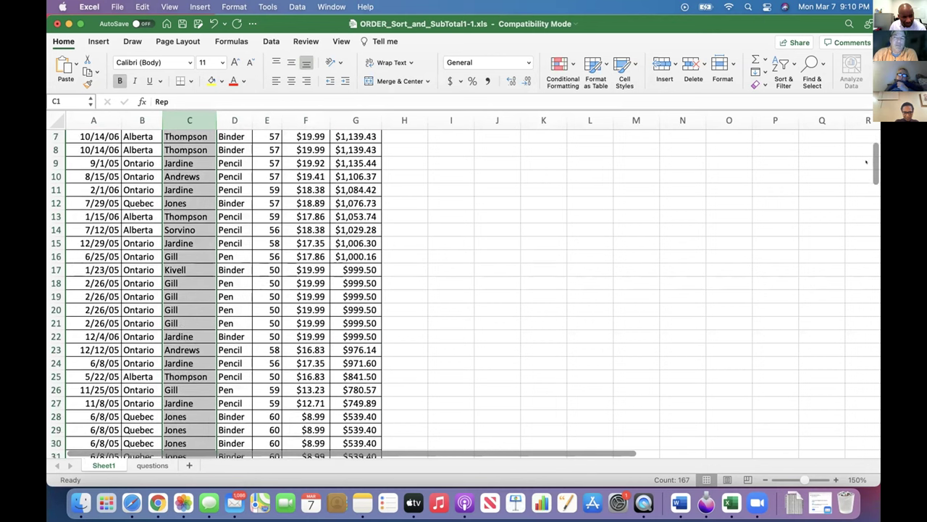
scroll(866, 165, "down", 3)
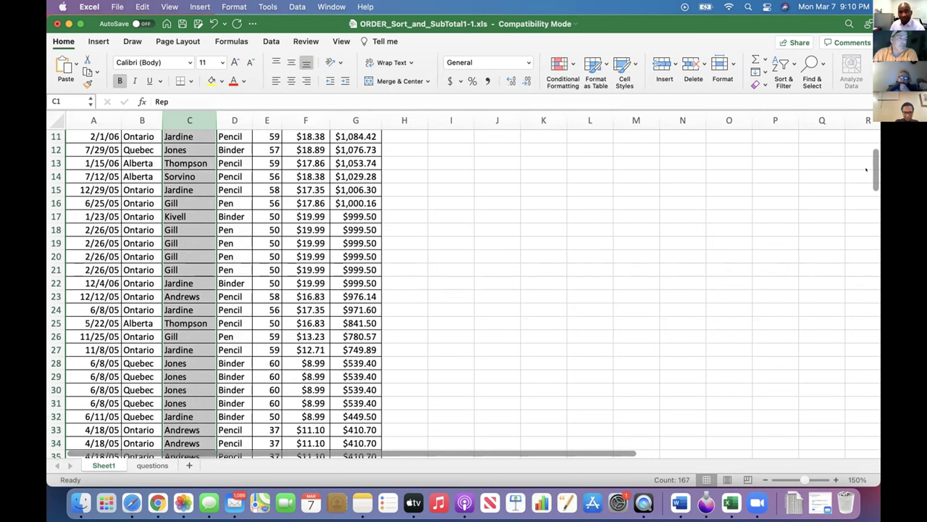
scroll(866, 170, "up", 10)
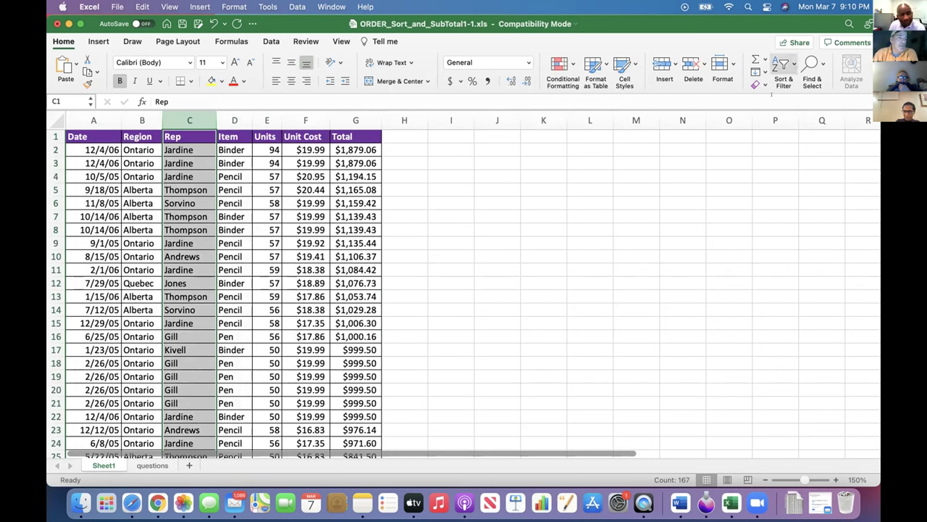
Sort column C A to Z with 'Expand the selection', grouping Andrews before Gill.
left_click(783, 66)
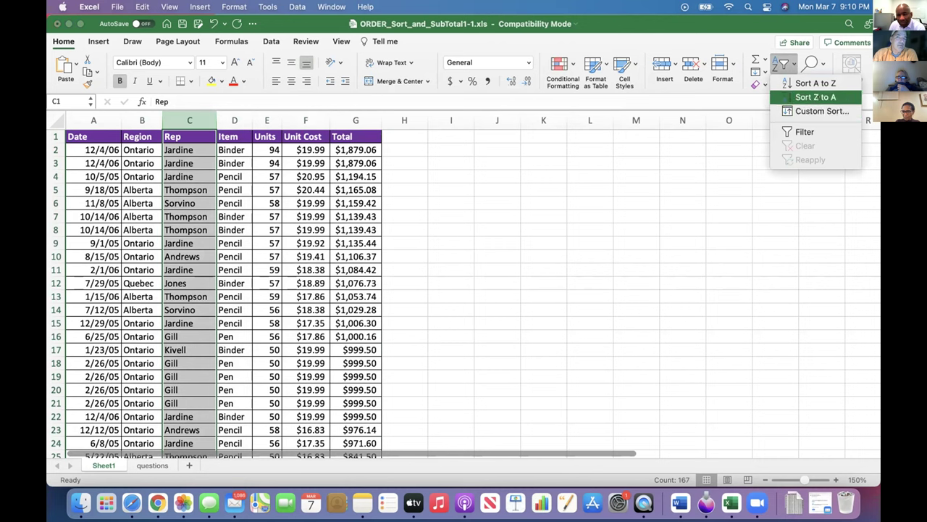
left_click(816, 84)
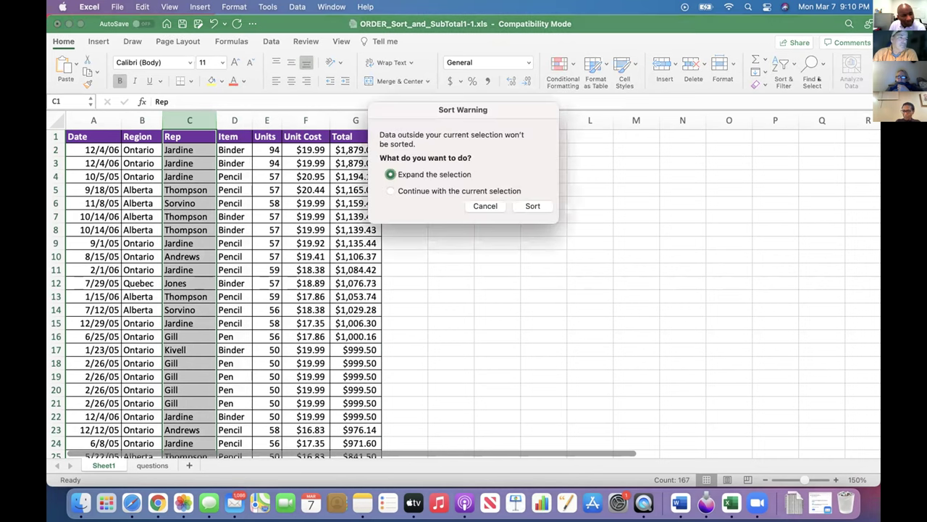
left_click(534, 204)
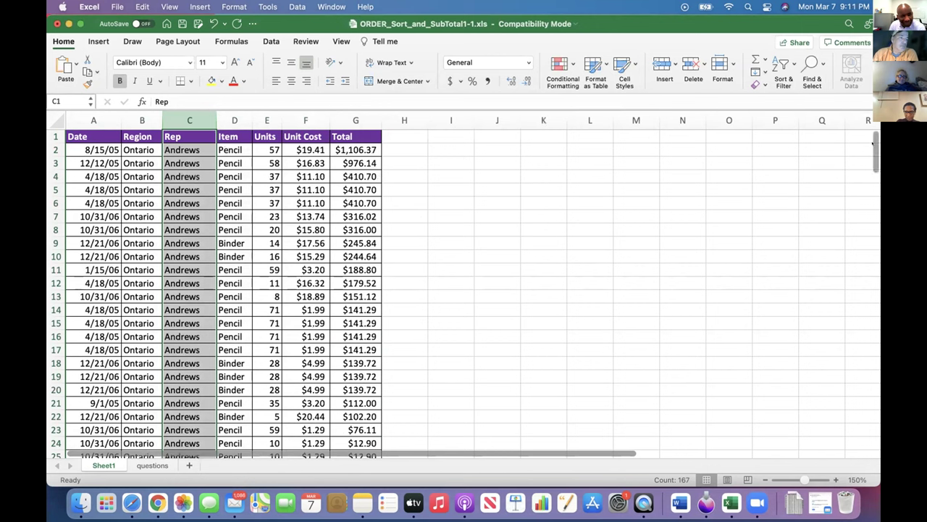
mouse_move(873, 142)
left_mouse_down()
mouse_move(875, 226)
mouse_move(875, 148)
left_mouse_up()
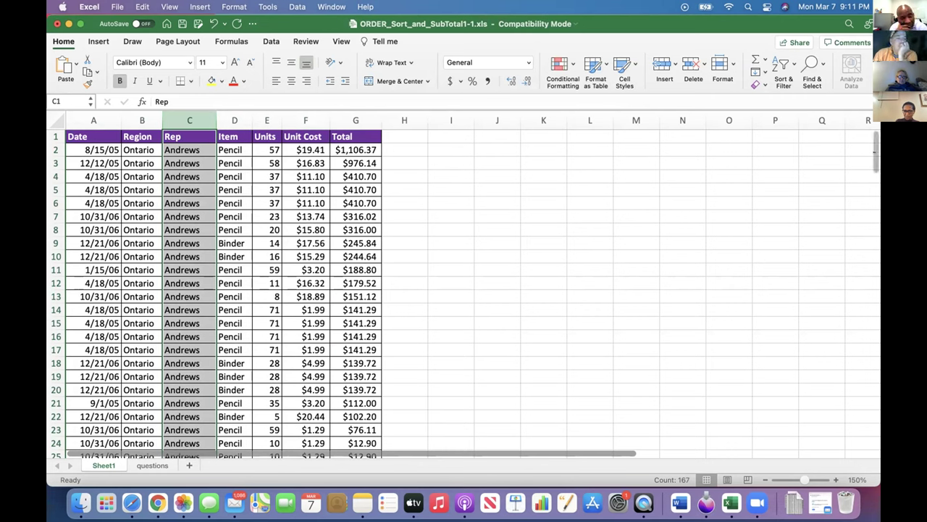
left_click_drag(874, 143, 874, 171)
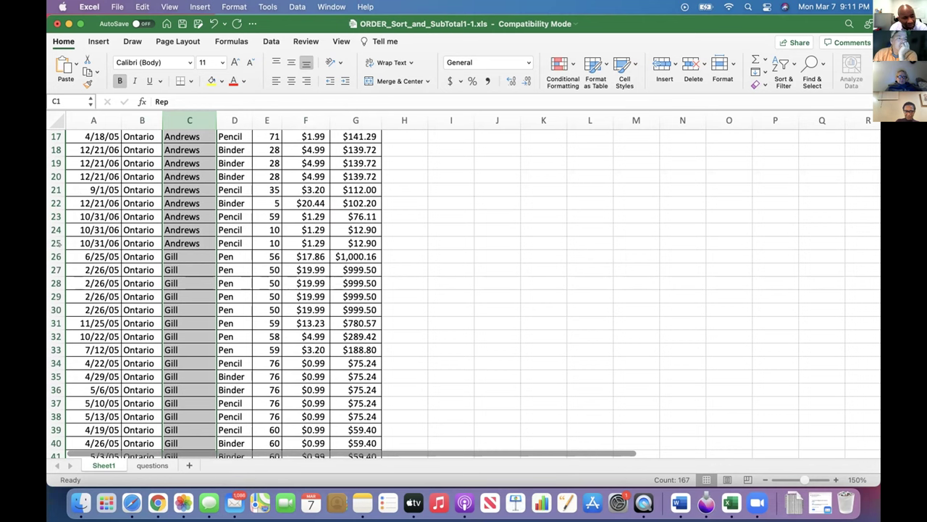
Insert a blank row 26 above Gill's first record.
left_click(187, 253)
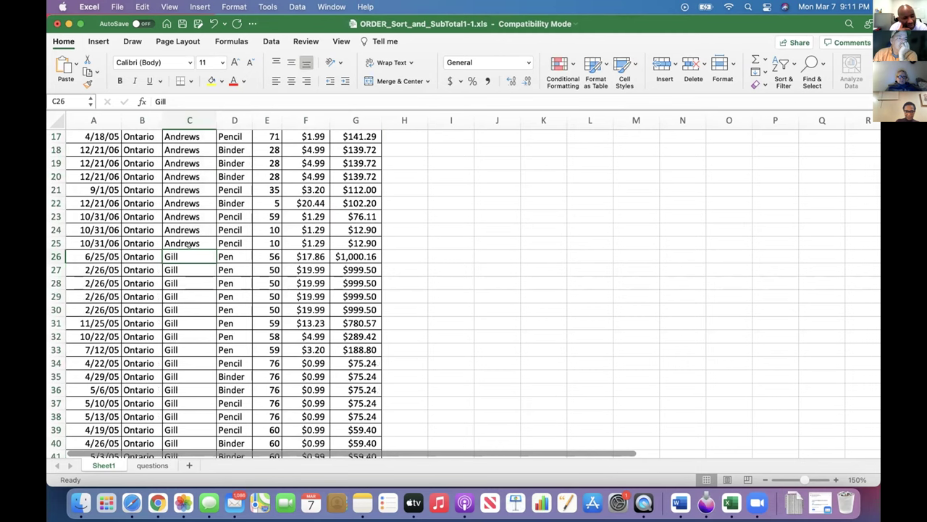
right_click(57, 244)
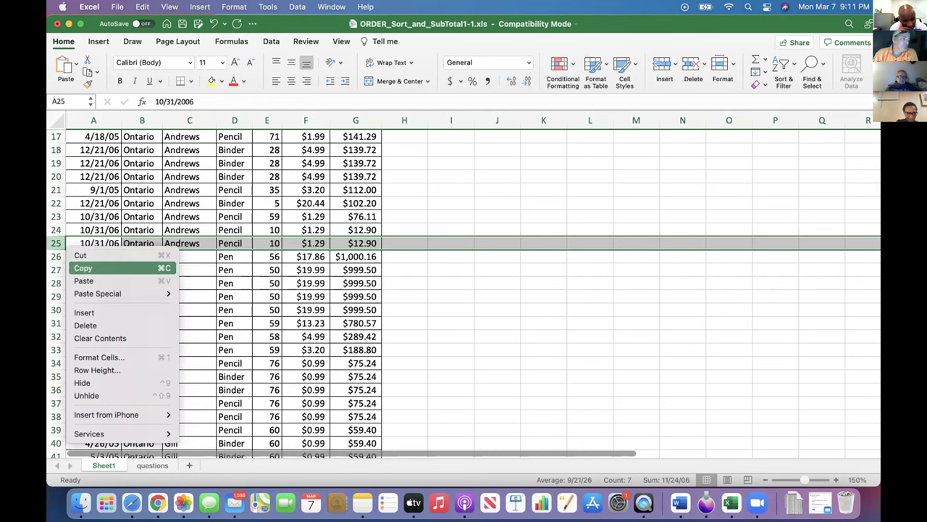
key("Escape")
left_click(56, 257)
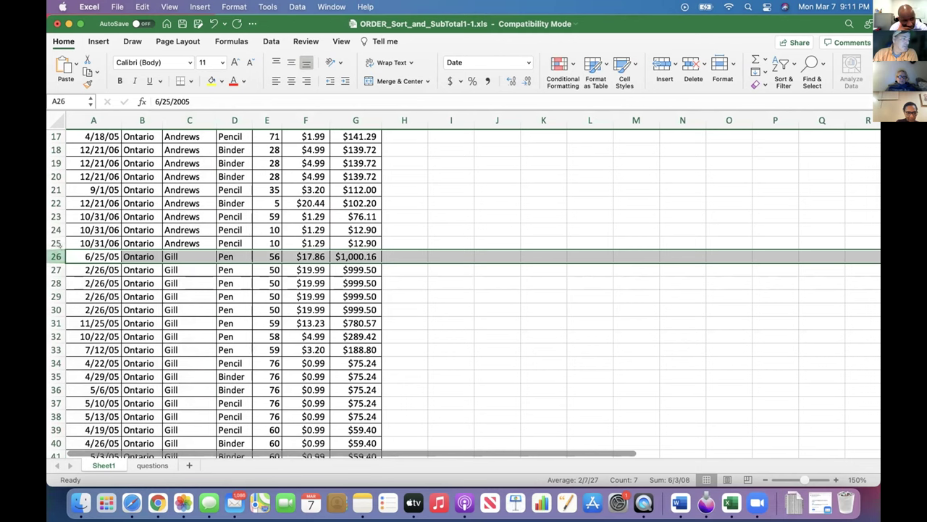
right_click(61, 251)
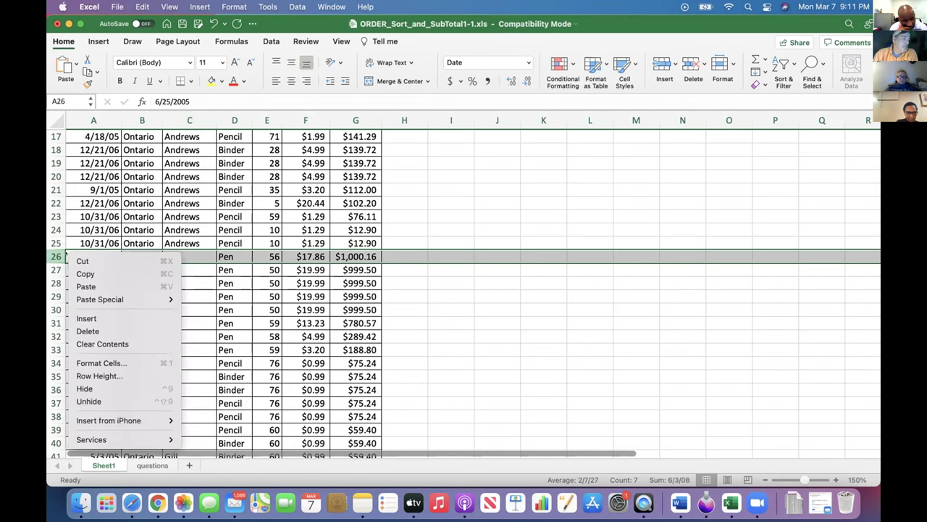
left_click(86, 318)
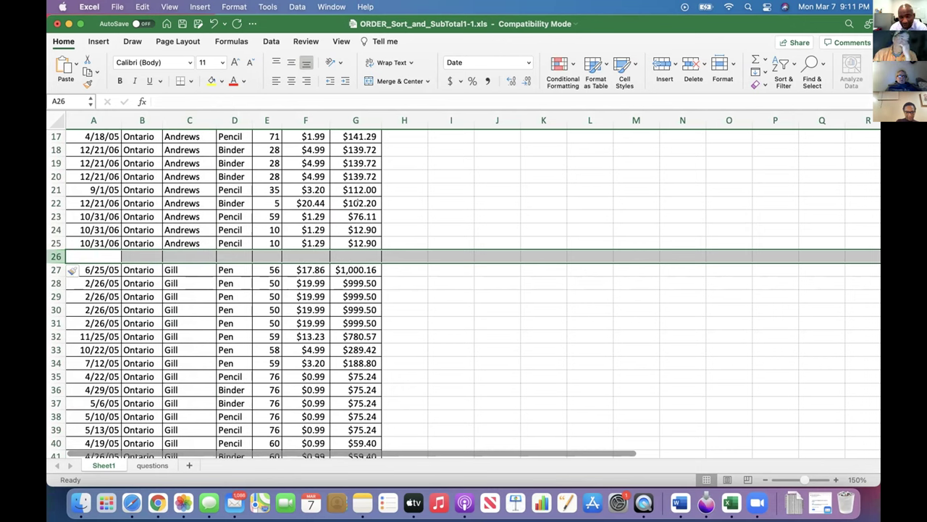
left_click(338, 249)
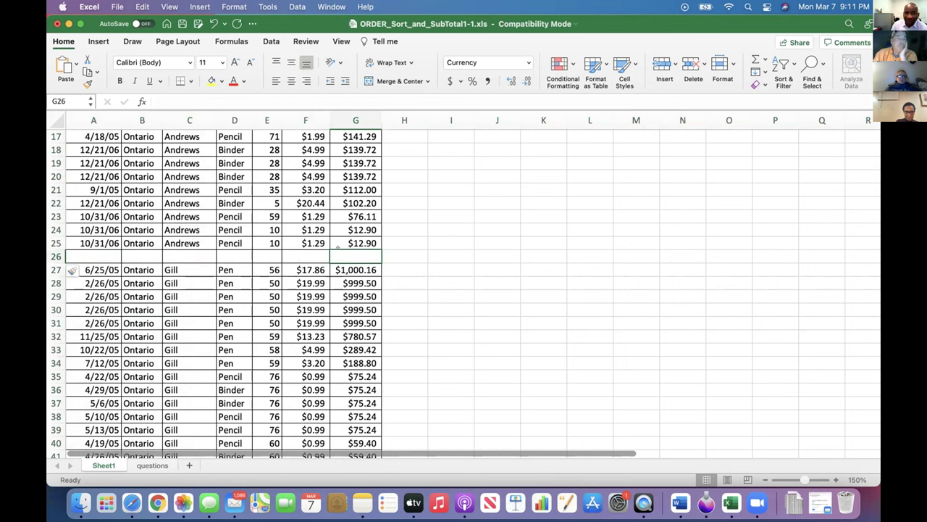
type("T")
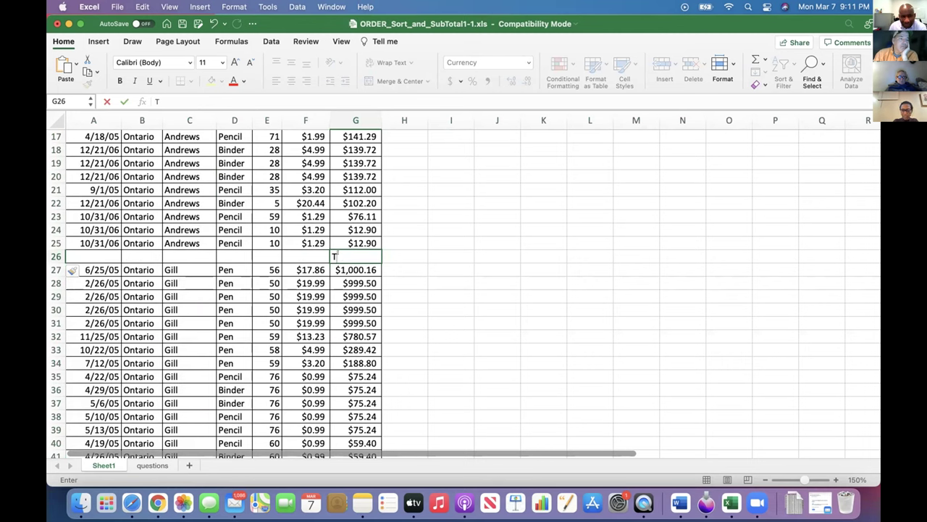
key("BackSpace")
type("=")
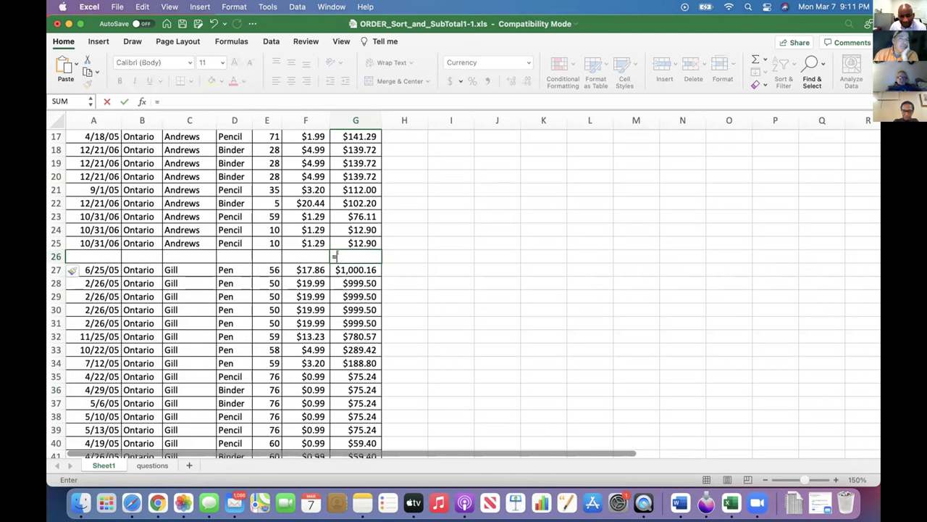
type("Su")
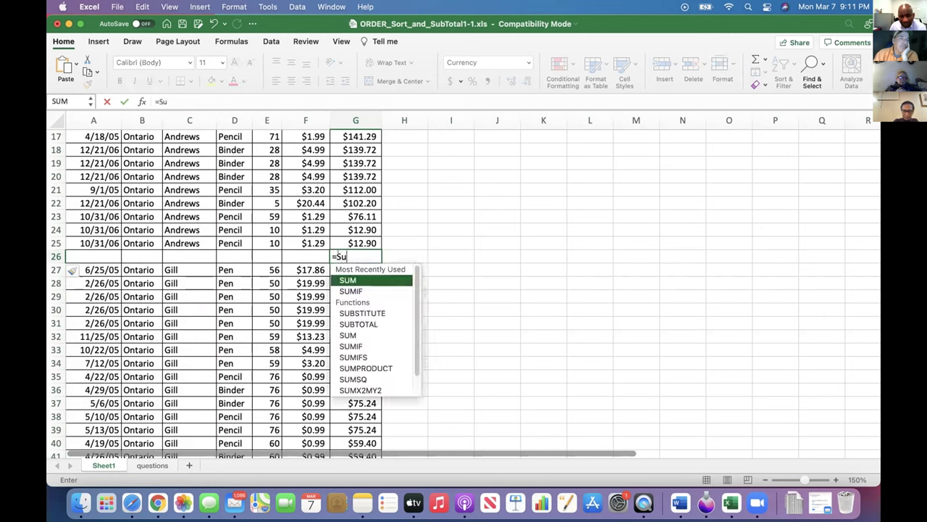
type("m")
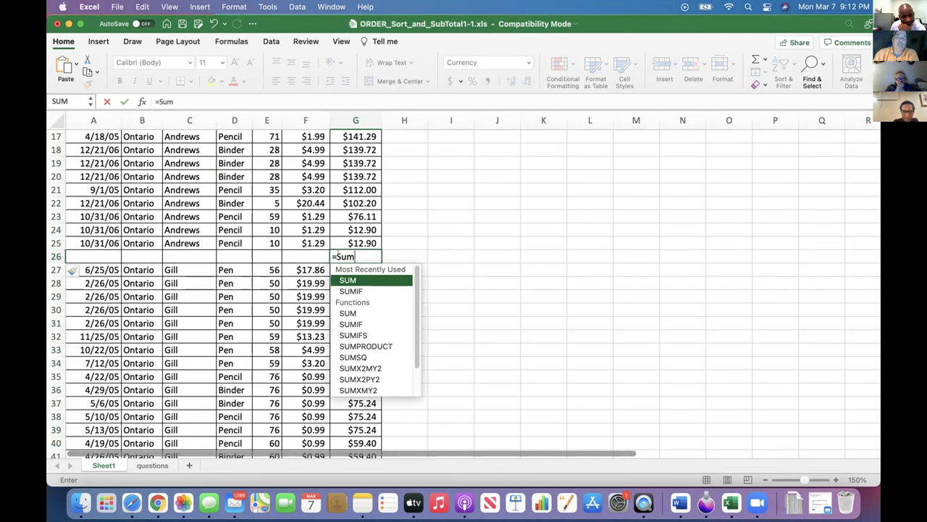
key("BackSpace")
key("BackSpace")
key("BackSpace")
key("BackSpace")
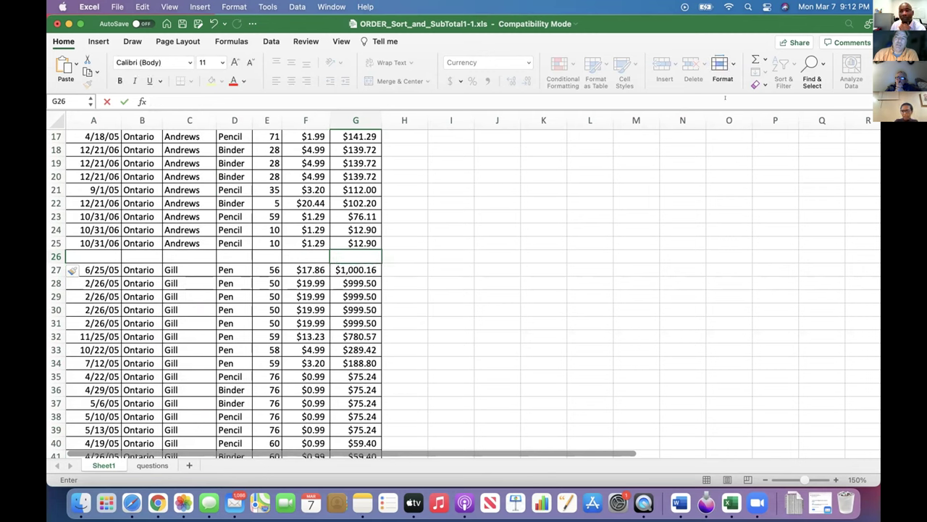
left_click(765, 59)
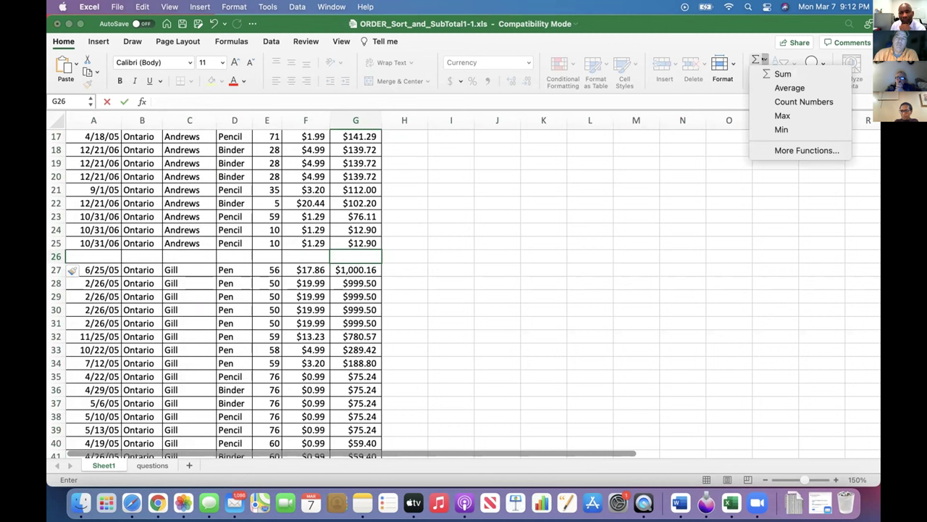
key("Escape")
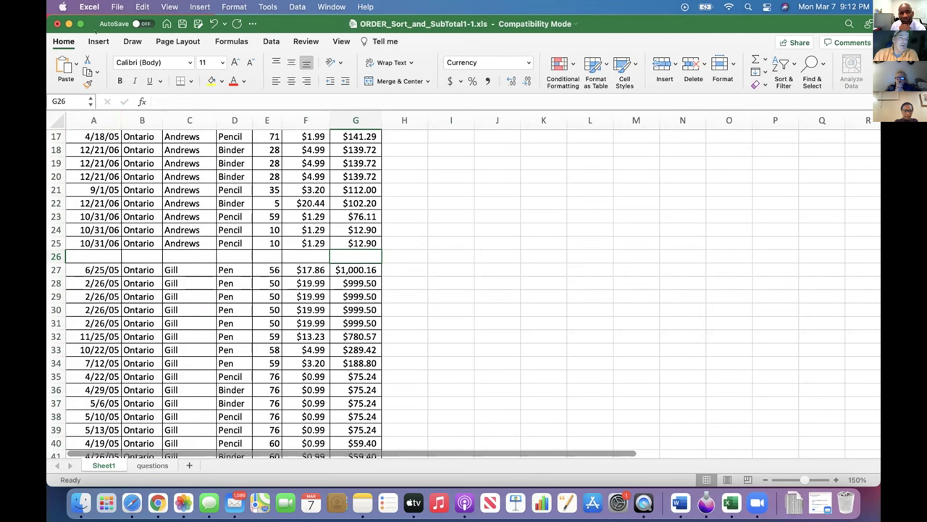
left_click(213, 24)
left_click_drag(359, 240, 359, 217)
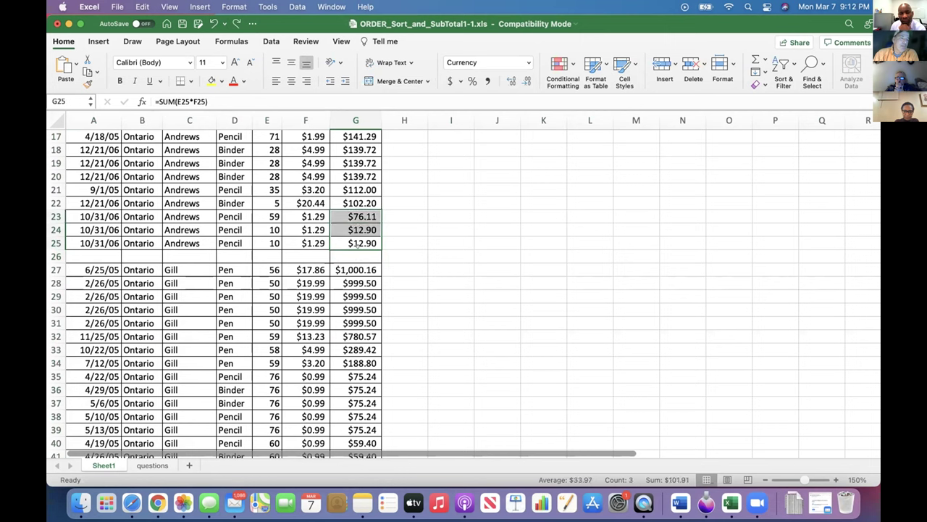
left_click(358, 256)
left_click_drag(875, 181, 874, 150)
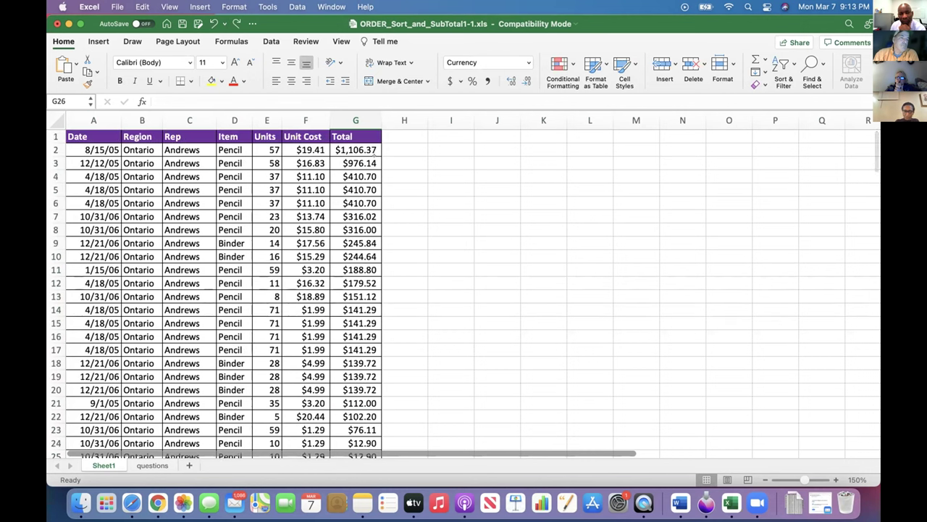
left_click_drag(357, 150, 356, 456)
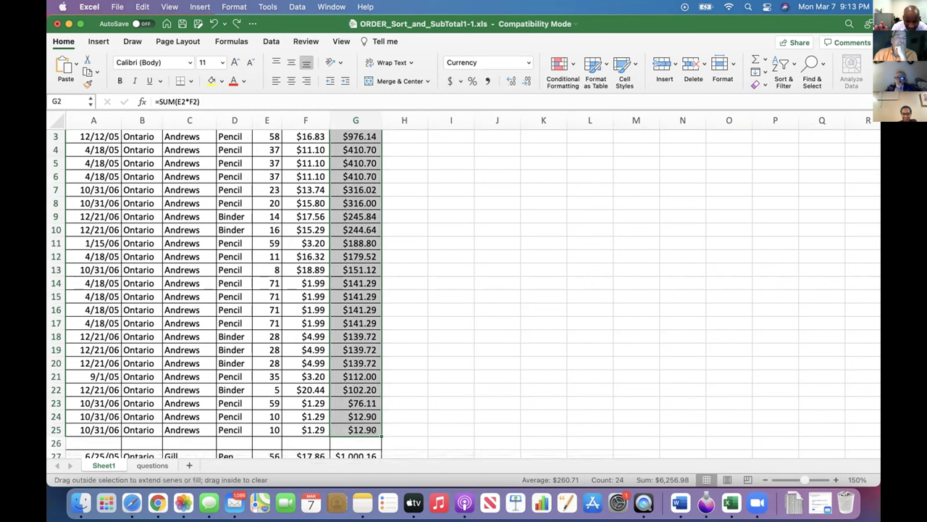
left_click_drag(375, 440, 375, 443)
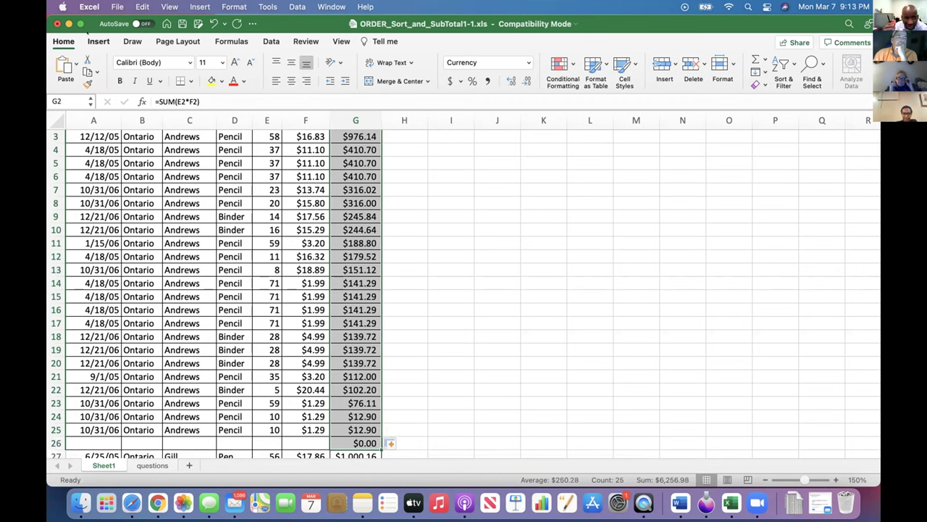
left_click(214, 23)
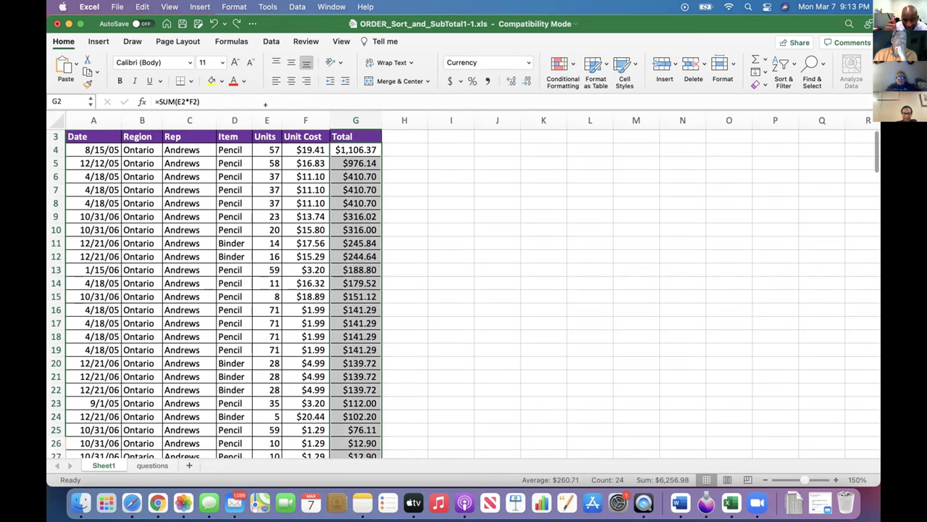
scroll(439, 397, "down", 2)
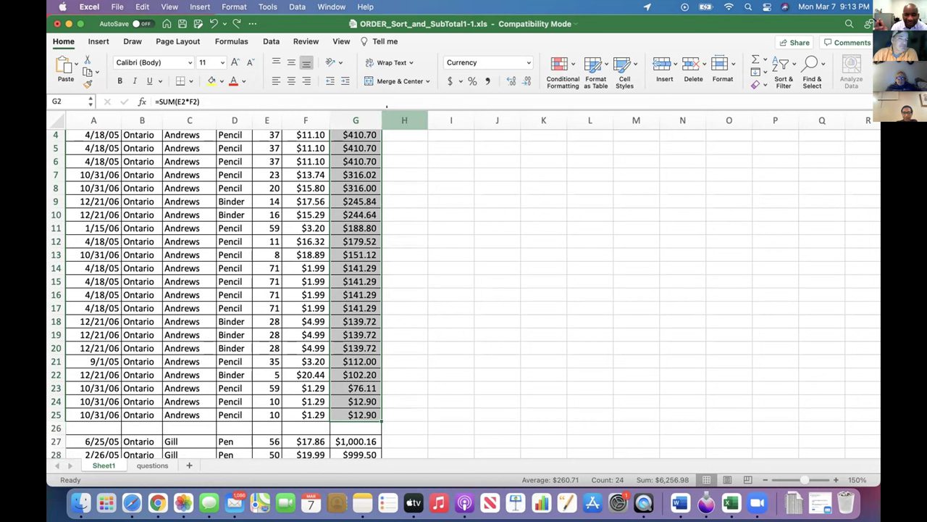
left_click(349, 116)
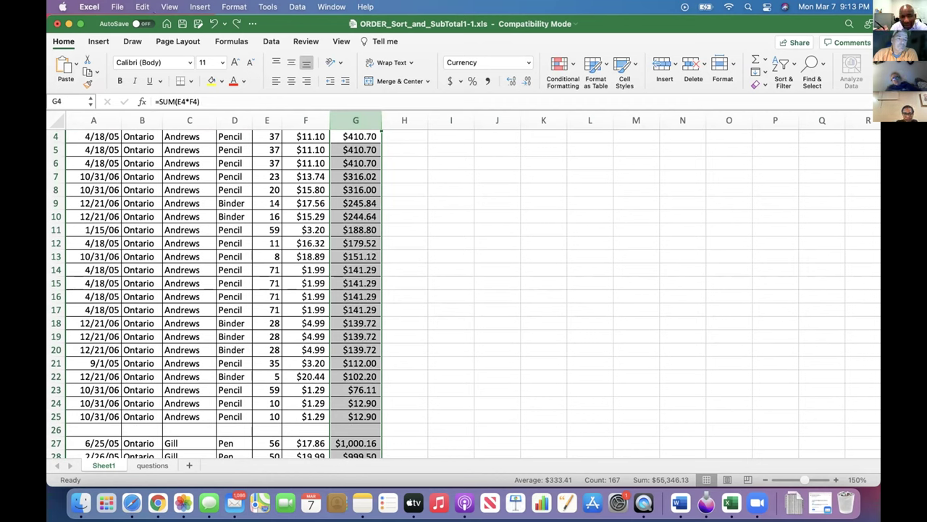
left_click(214, 24)
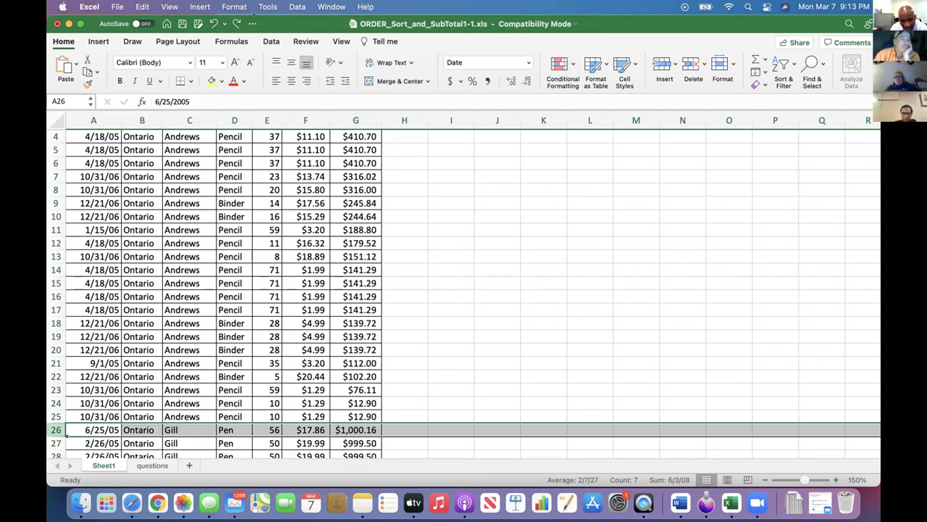
left_click(236, 23)
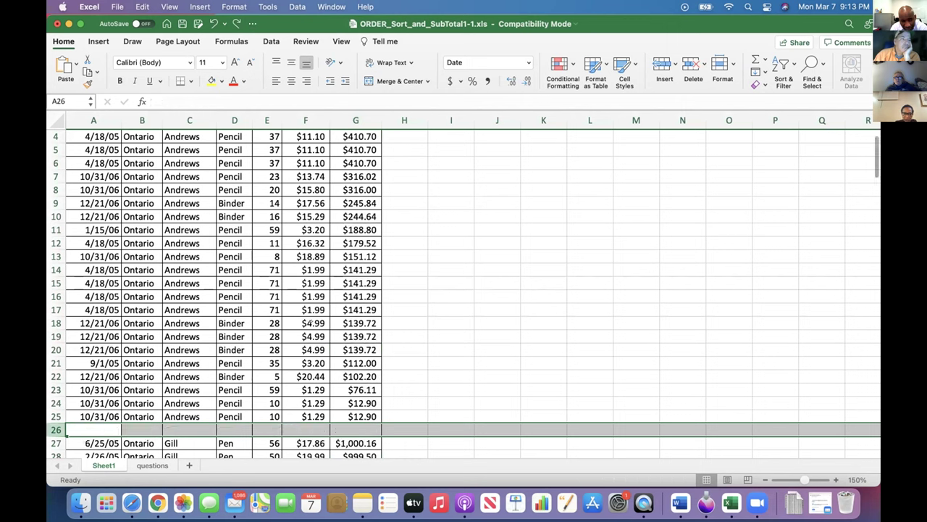
scroll(387, 144, "up", 3)
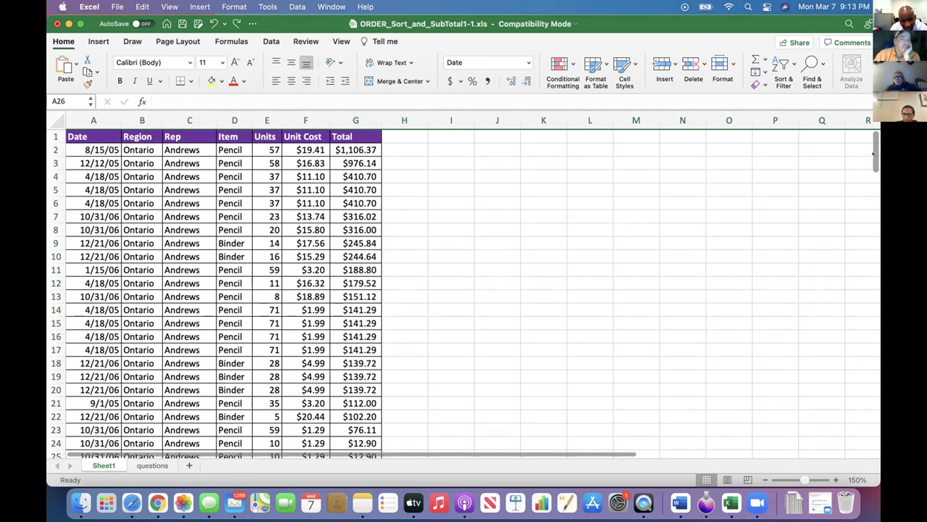
AutoSum Andrews' Totals G2:G25 into the blank cell G26, giving $6,256.98.
left_click(366, 150)
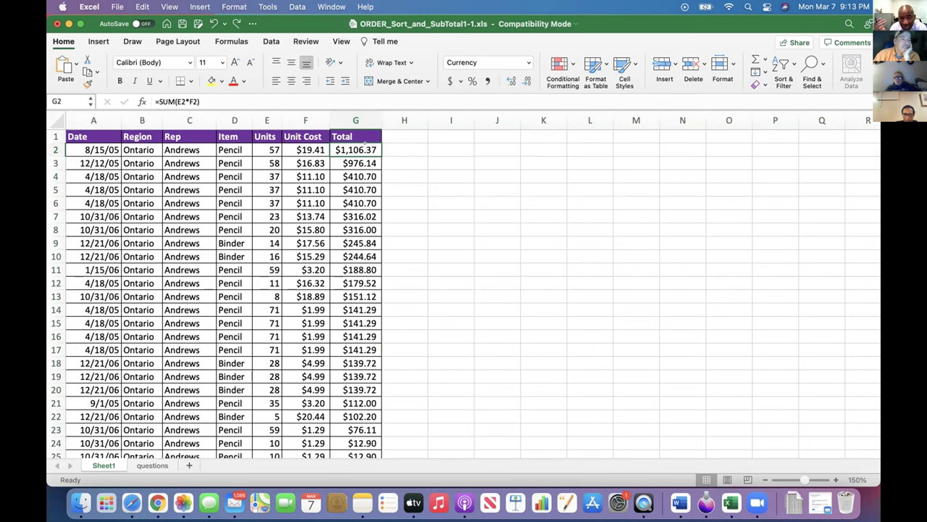
left_click_drag(364, 145, 355, 424)
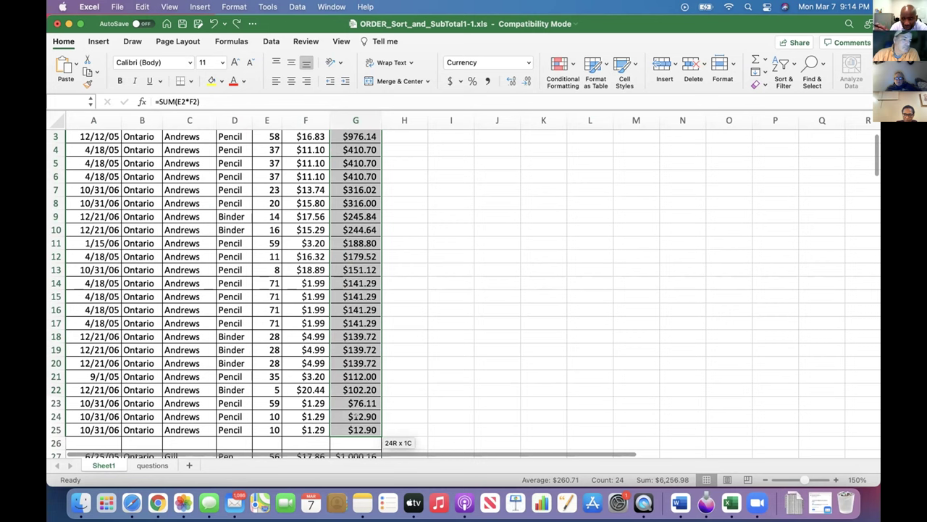
mouse_move(355, 423)
left_mouse_down()
mouse_move(355, 439)
mouse_move(354, 430)
left_mouse_up()
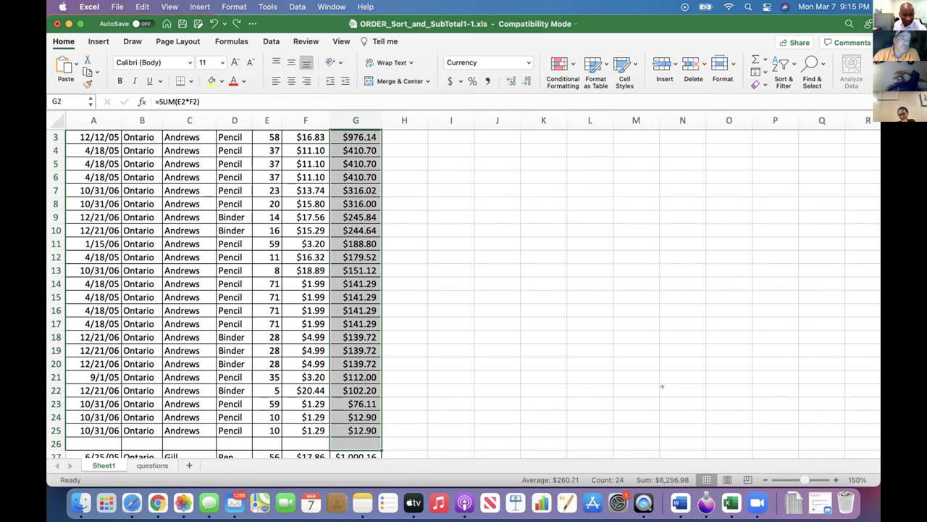
left_click(756, 59)
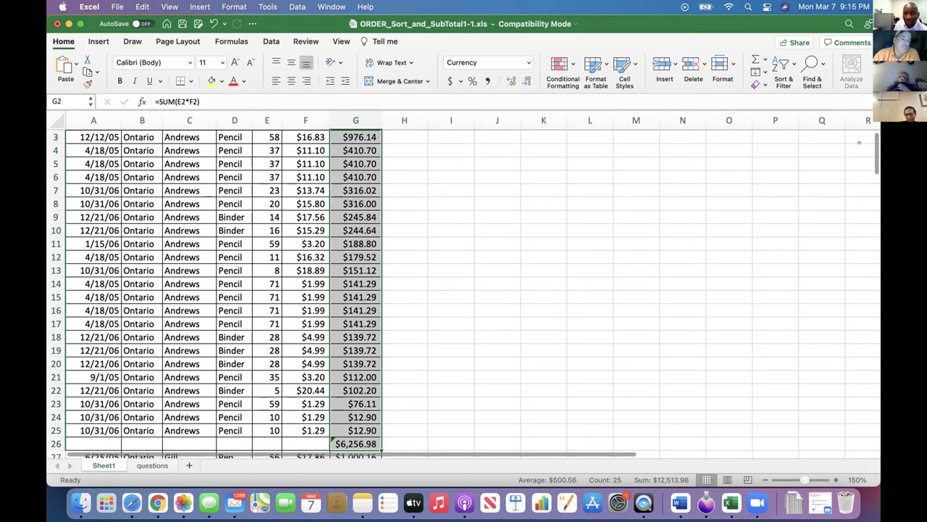
Select G26 and open its green Inconsistent Formula warning menu.
scroll(873, 145, "up", 1)
scroll(873, 145, "down", 6)
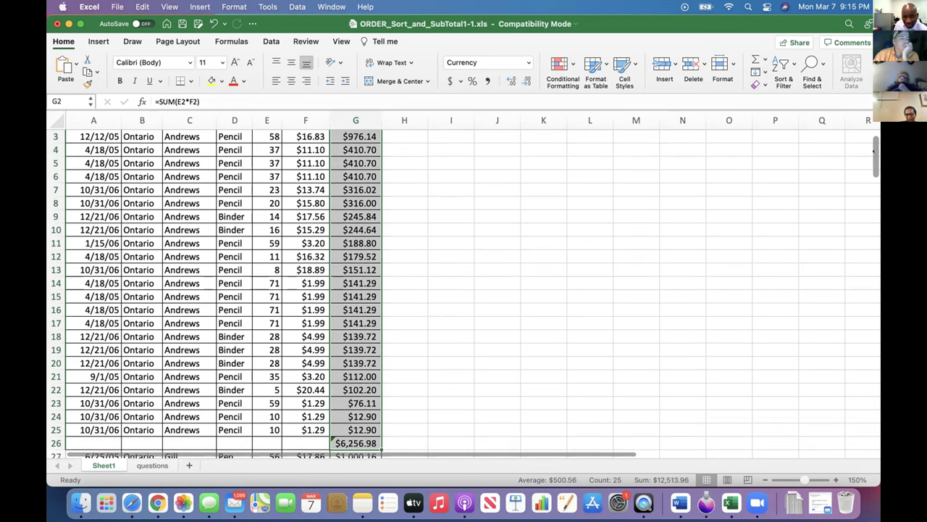
scroll(875, 160, "down", 5)
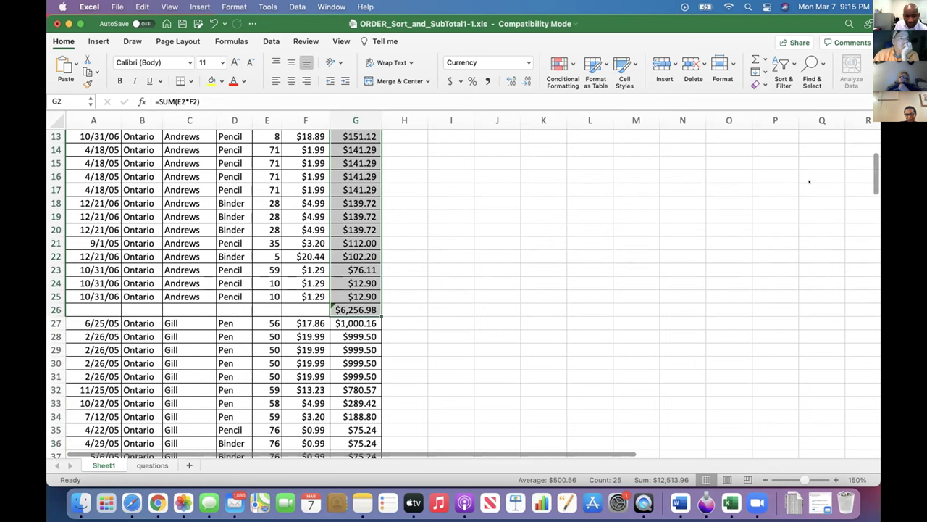
left_click(435, 309)
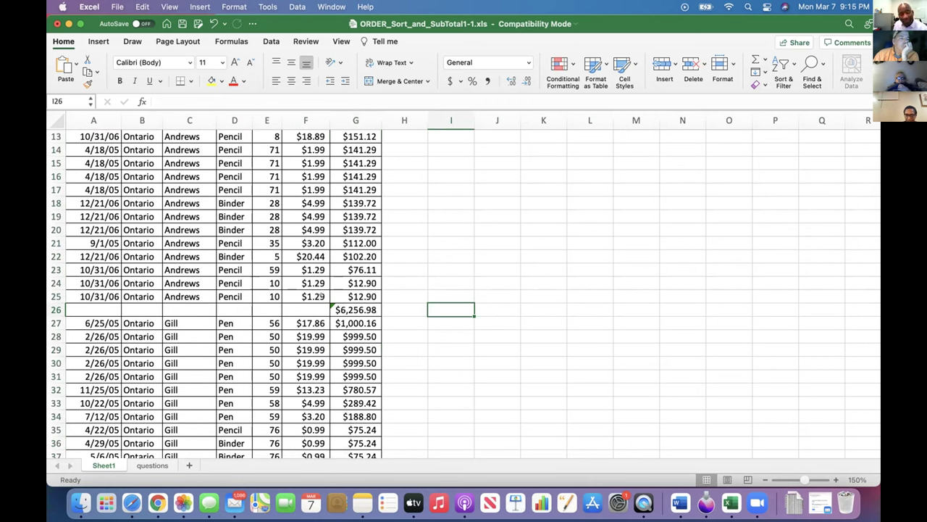
key("Left")
key("Left")
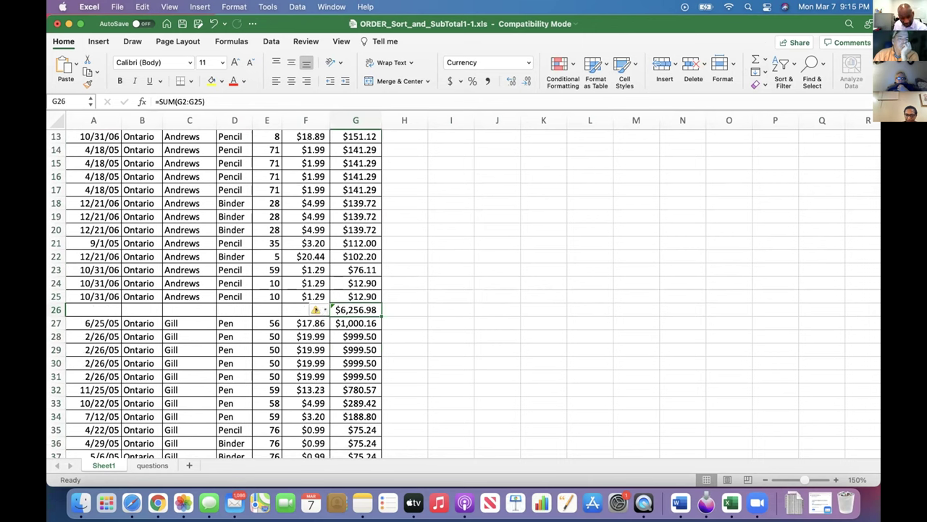
left_click(317, 310)
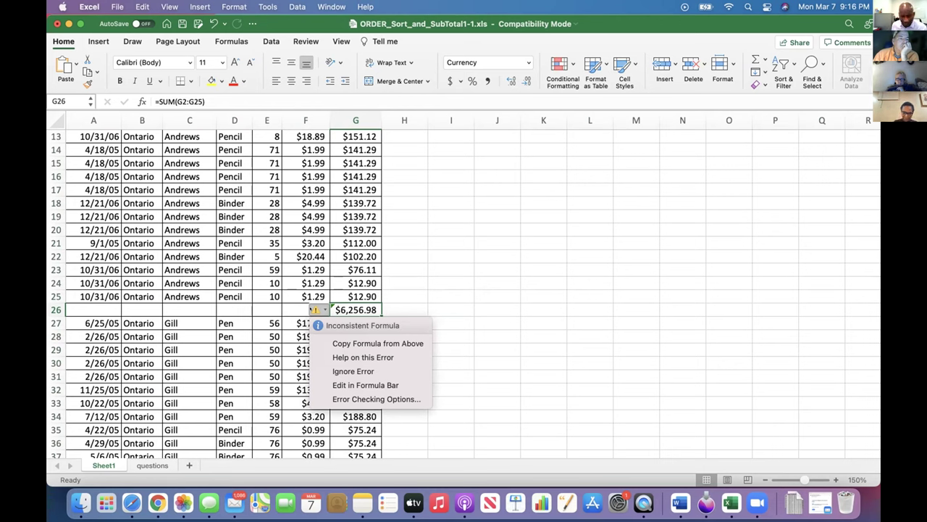
Dismiss the Inconsistent Formula menu twice with Esc, leaving G26 unchanged, then select H26.
key("Escape")
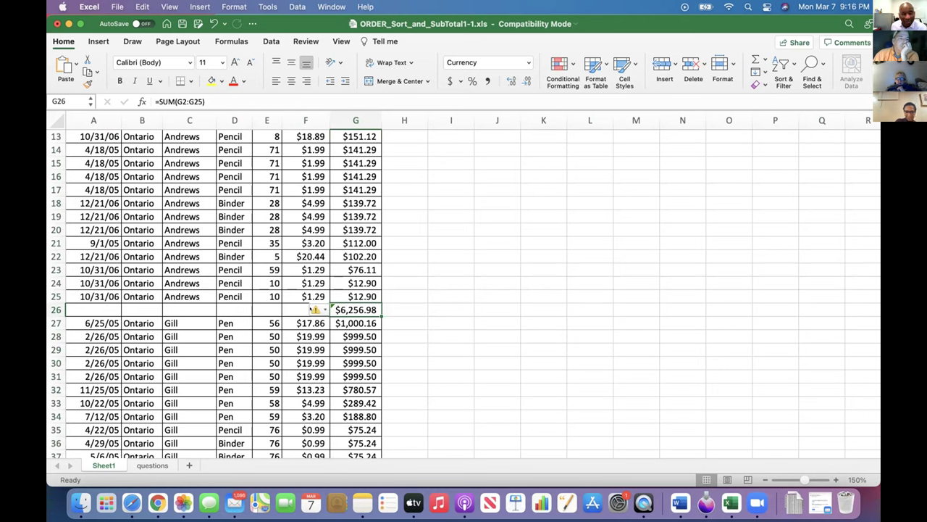
left_click(315, 310)
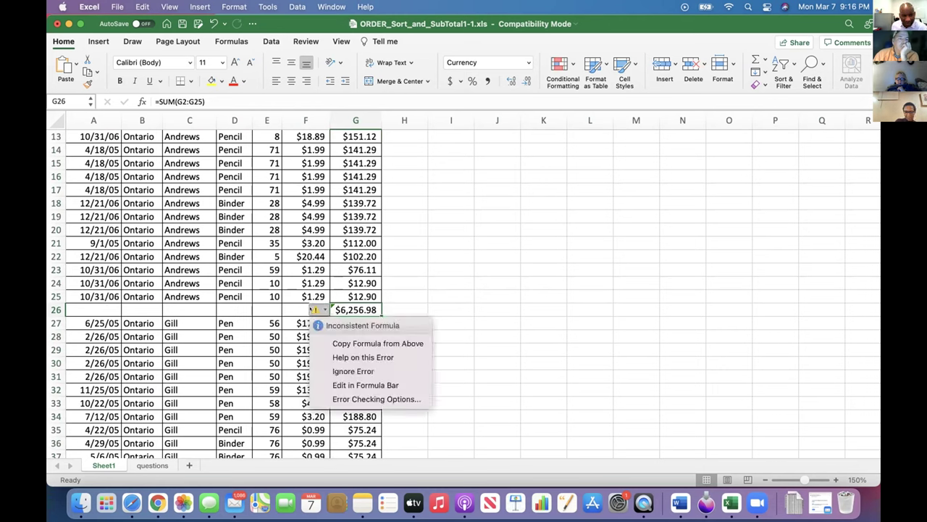
key("Escape")
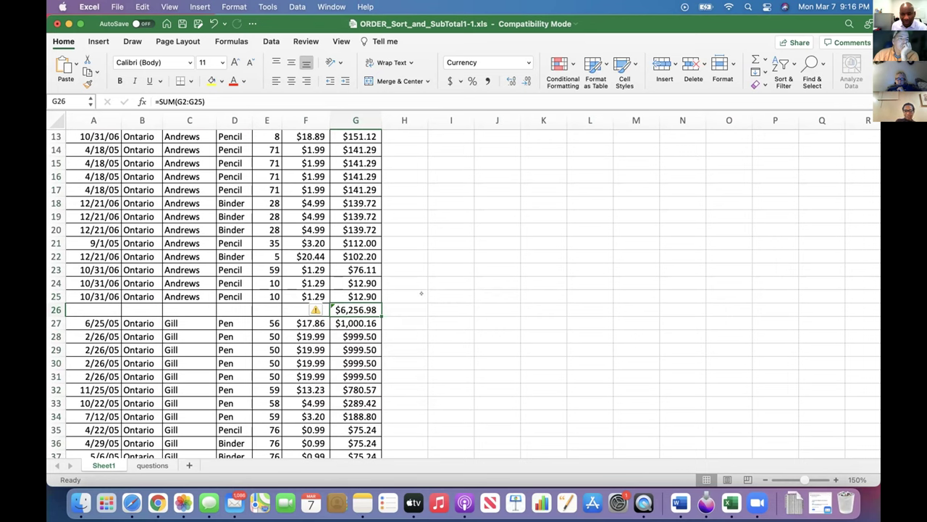
left_click(394, 304)
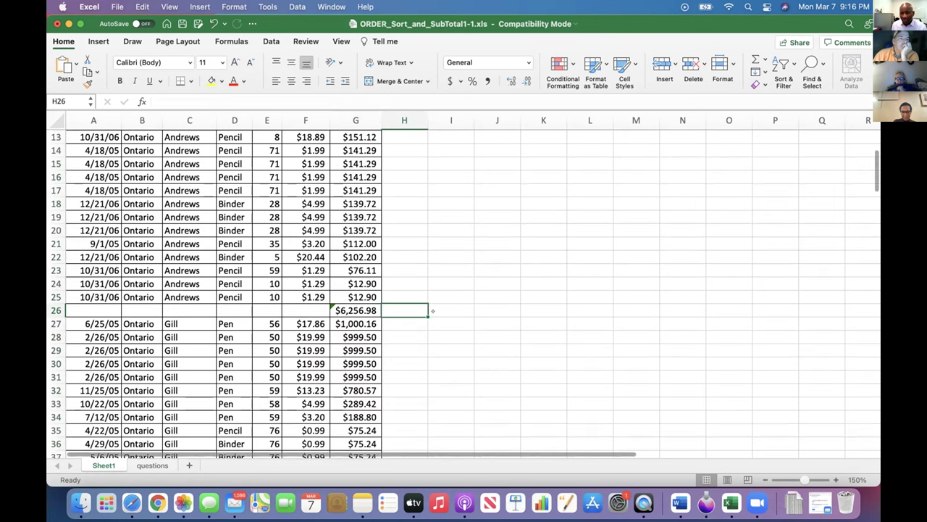
Scroll to rows 61–62, where Gill's Ontario sales end and Howard's Quebec sales begin.
scroll(587, 303, "up", 1)
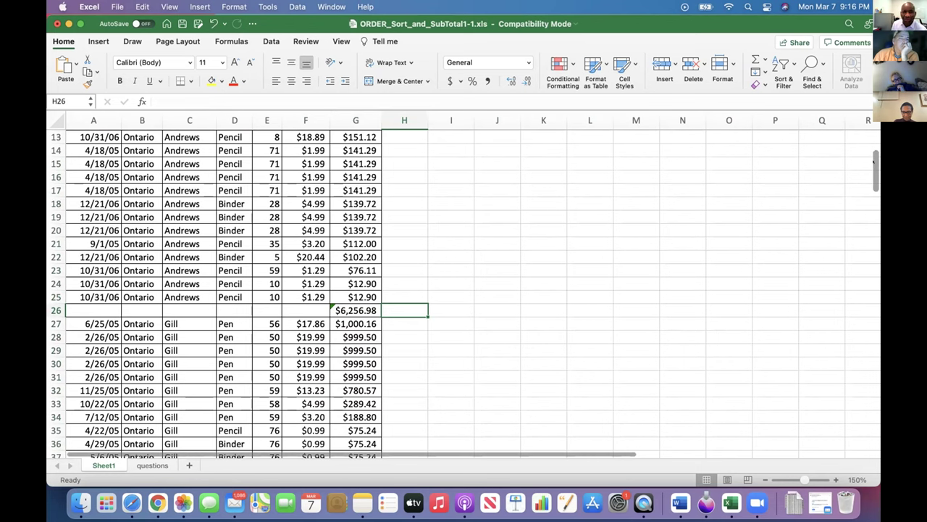
left_click_drag(875, 163, 874, 222)
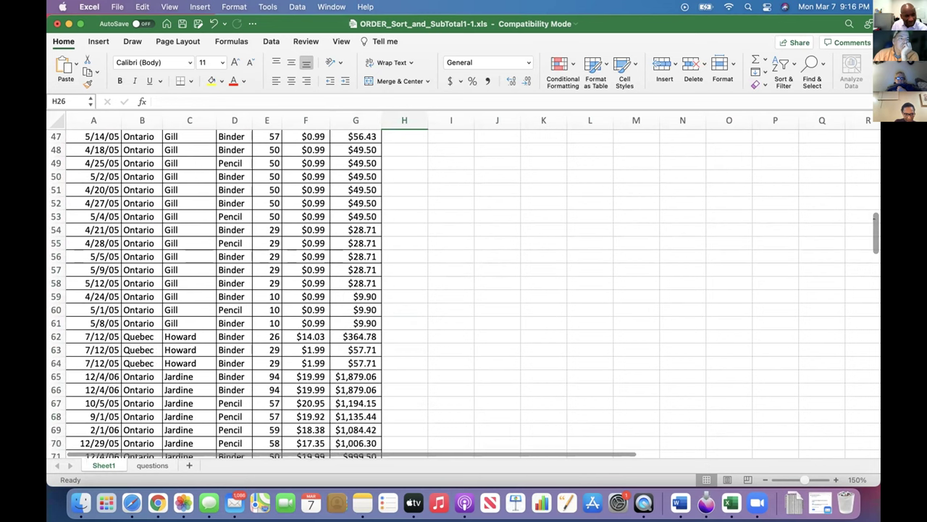
left_click(62, 323)
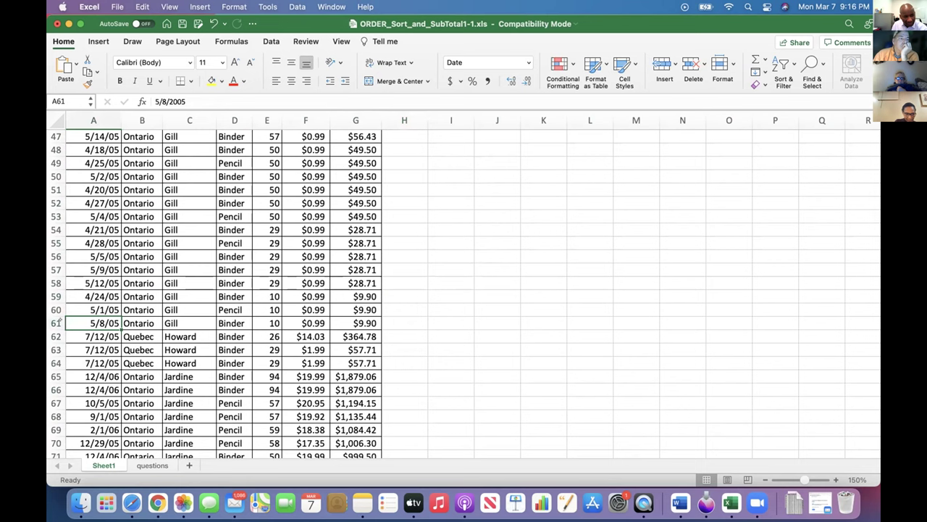
left_click(61, 336)
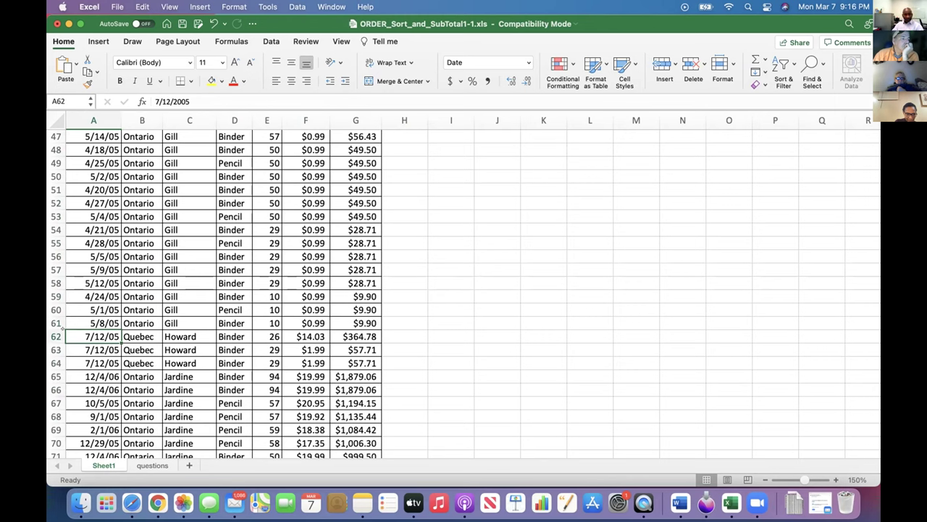
Insert an entire blank row 62 between Gill's last $9.90 Binder sale and Howard's rows.
right_click(64, 335)
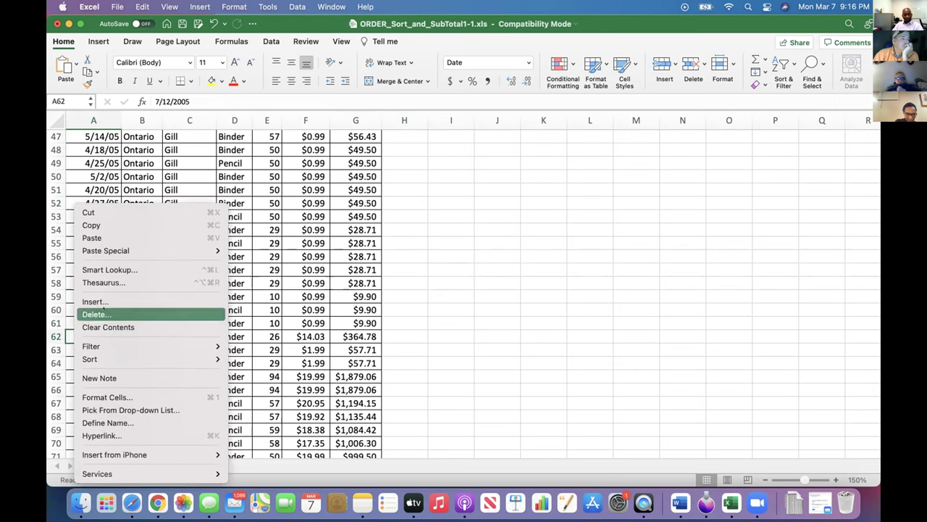
left_click(105, 302)
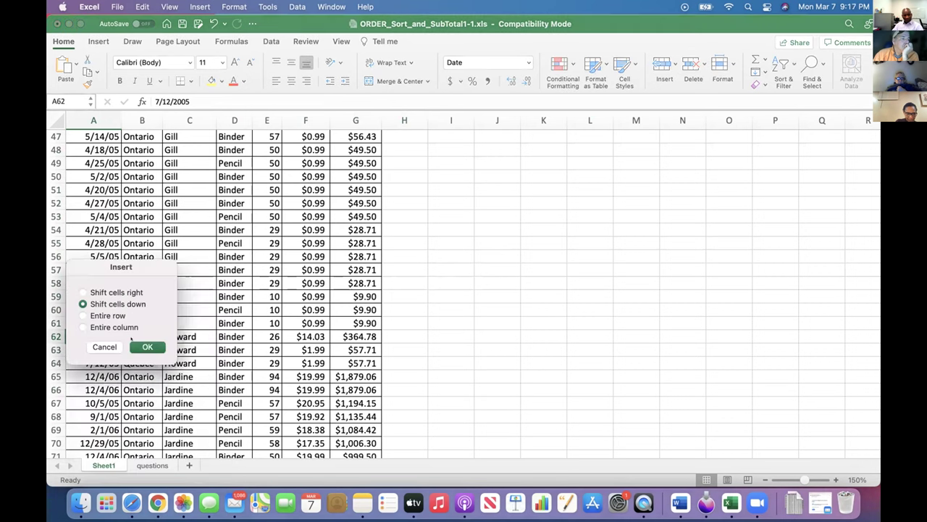
left_click(103, 347)
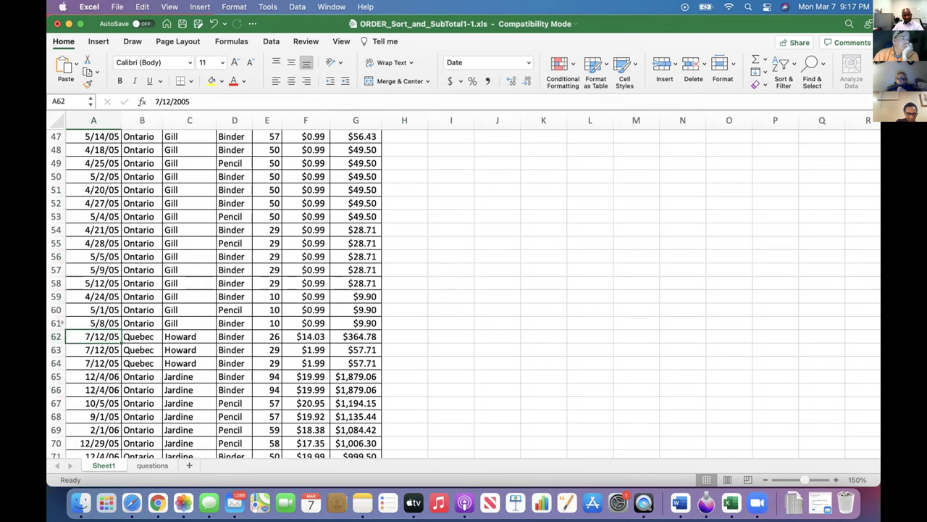
right_click(66, 329)
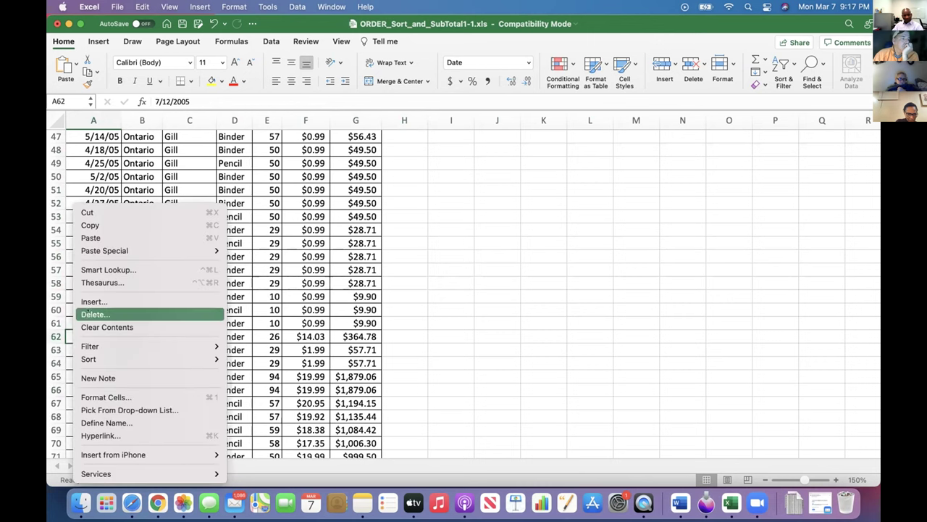
left_click(93, 301)
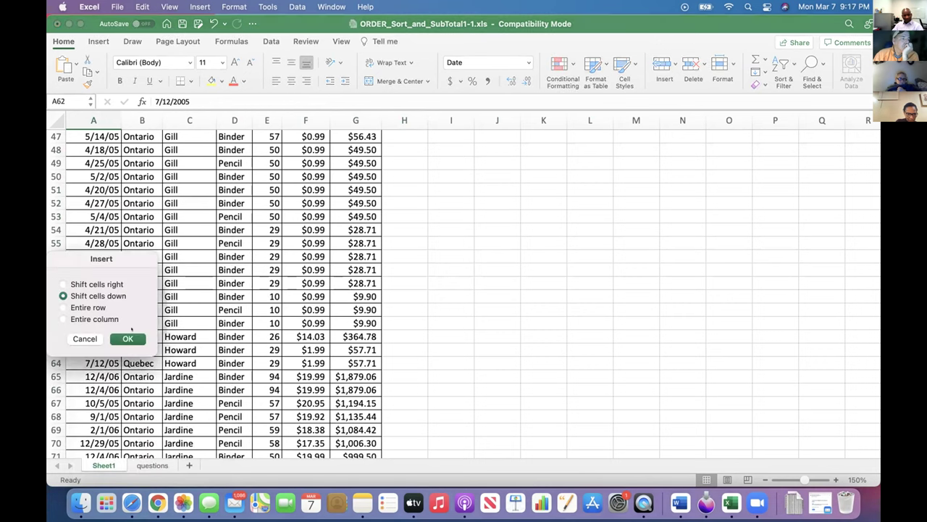
left_click(63, 308)
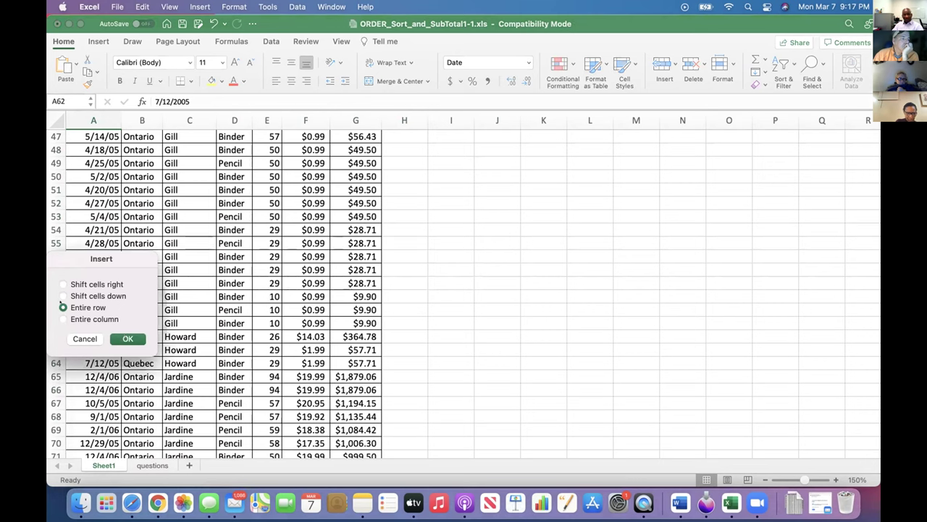
left_click(127, 338)
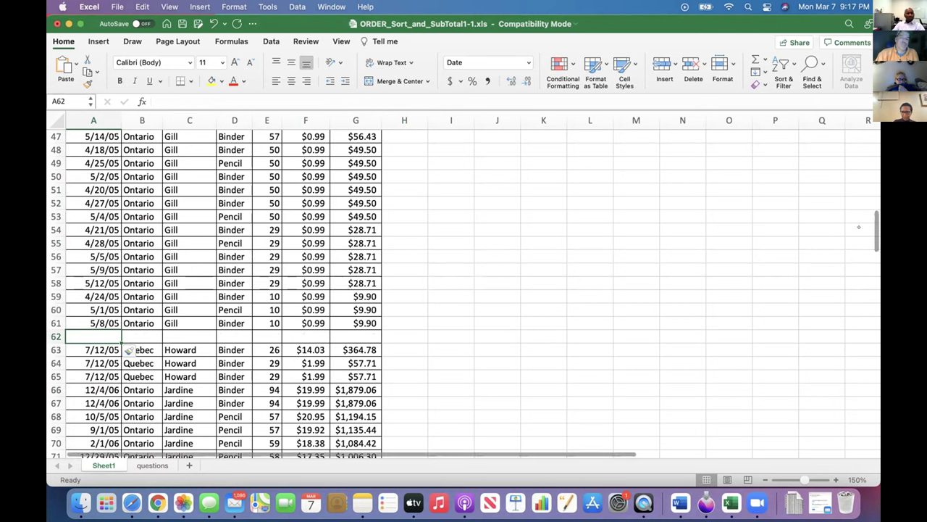
scroll(873, 217, "up", 3)
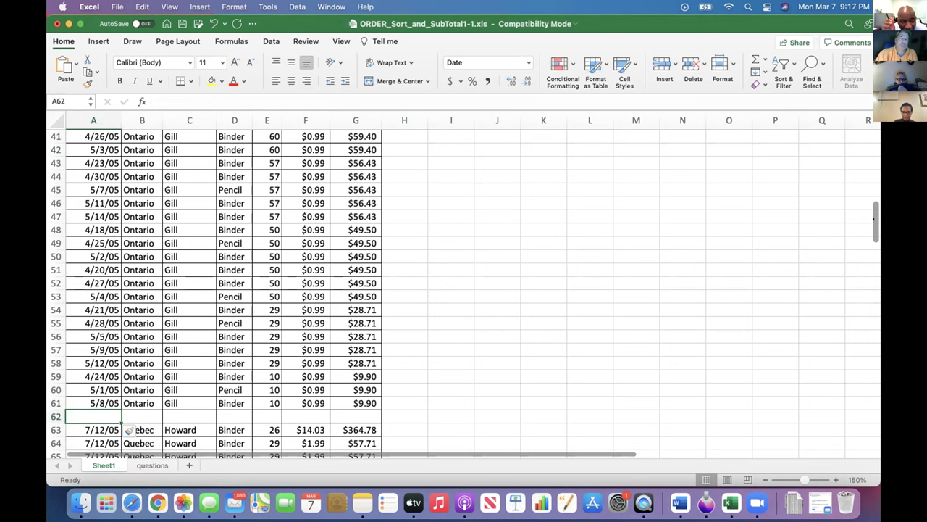
scroll(874, 221, "down", 2)
scroll(874, 226, "down", 2)
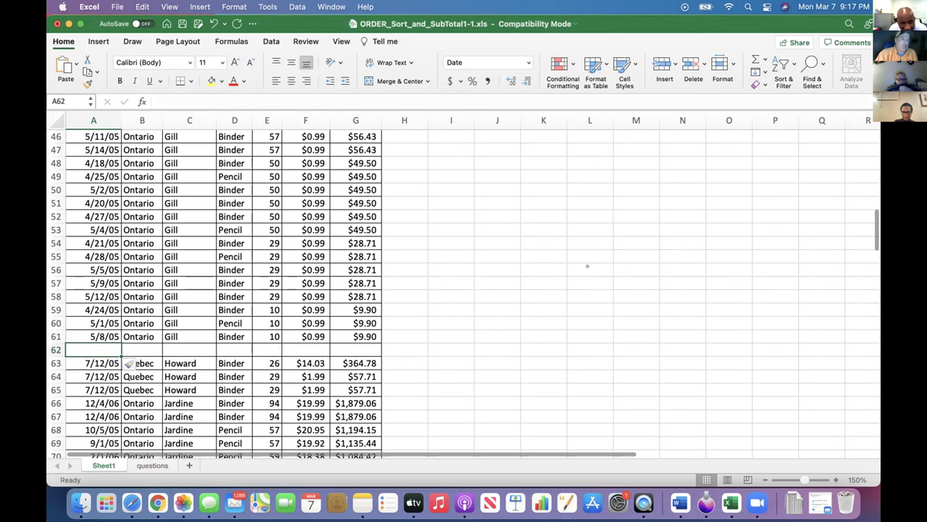
left_click(332, 343)
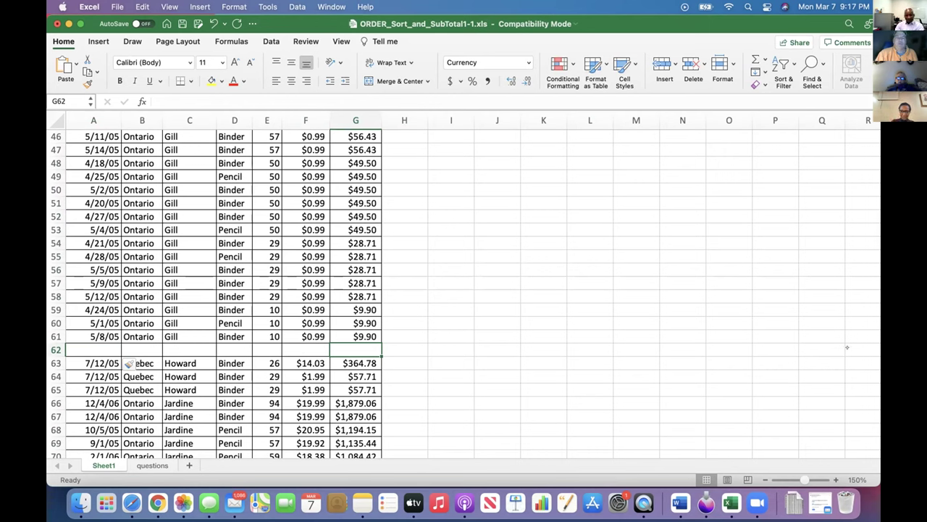
left_click_drag(874, 215, 867, 209)
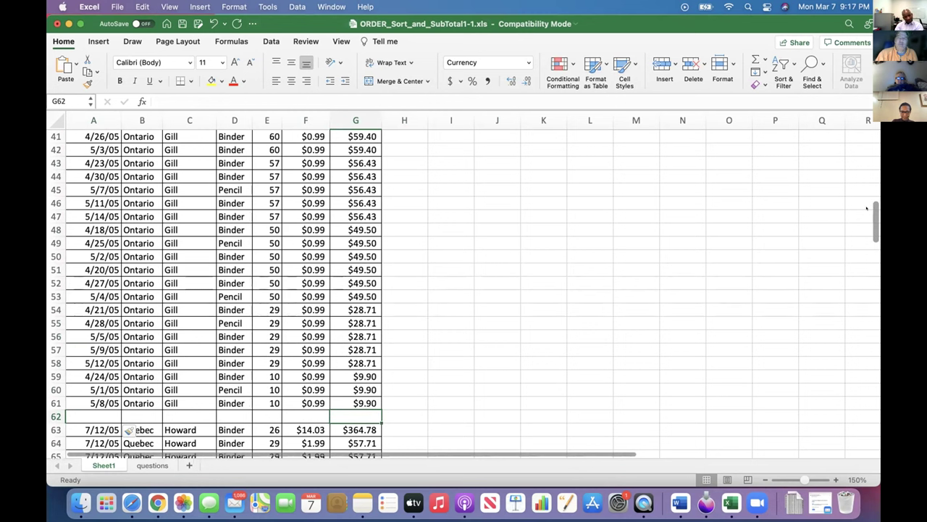
left_click_drag(866, 208, 856, 179)
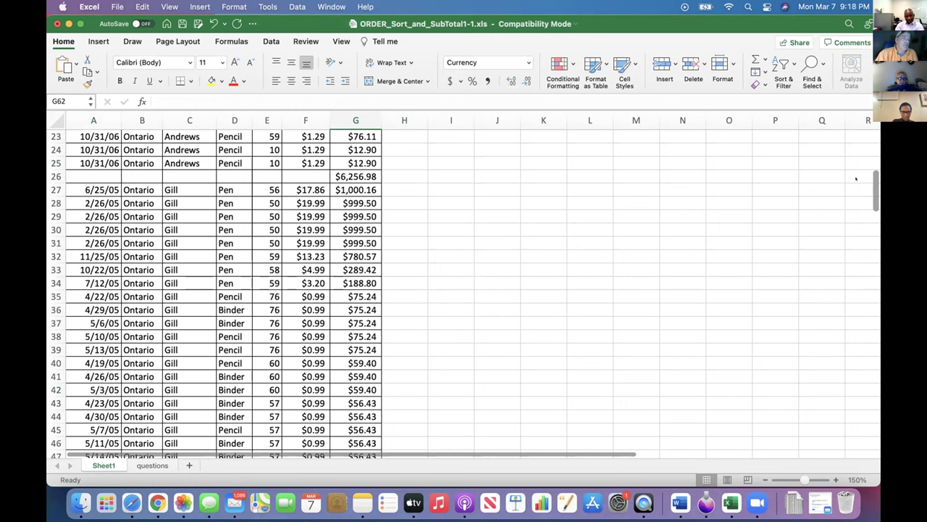
scroll(855, 178, "down", 8)
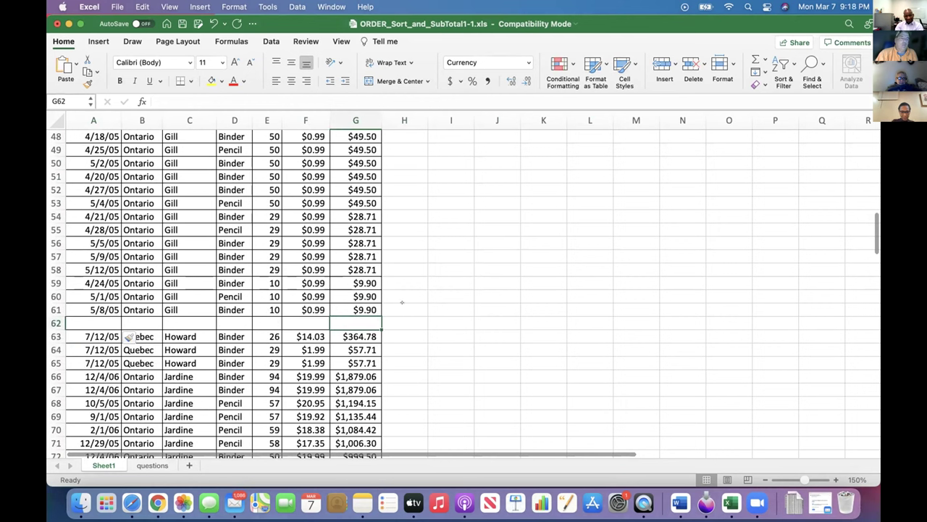
Enter =SUM(C27+C61) in G62, which returns #VALUE!
double_click(337, 319)
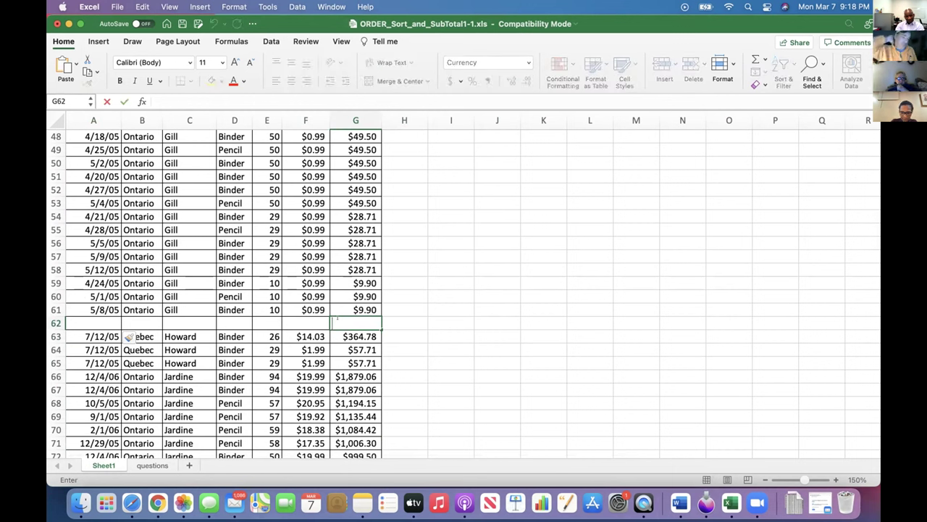
type("=S")
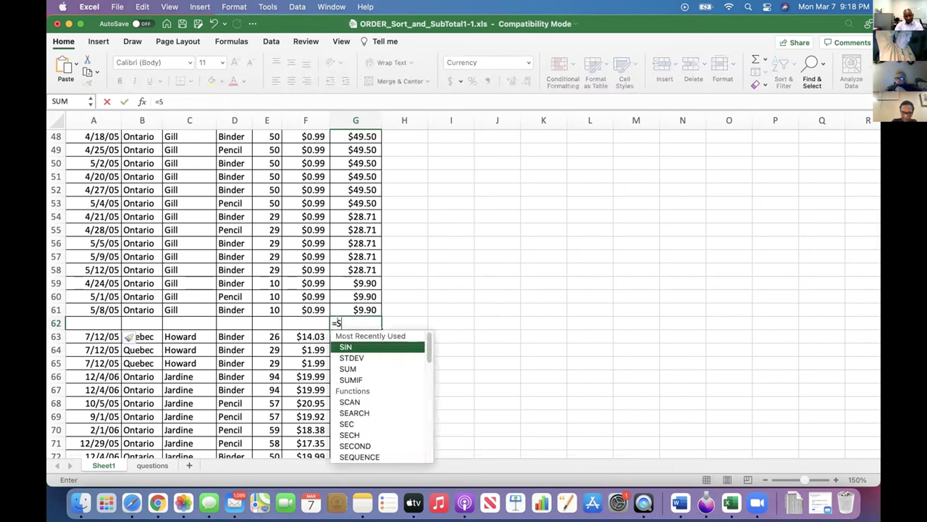
type("UM")
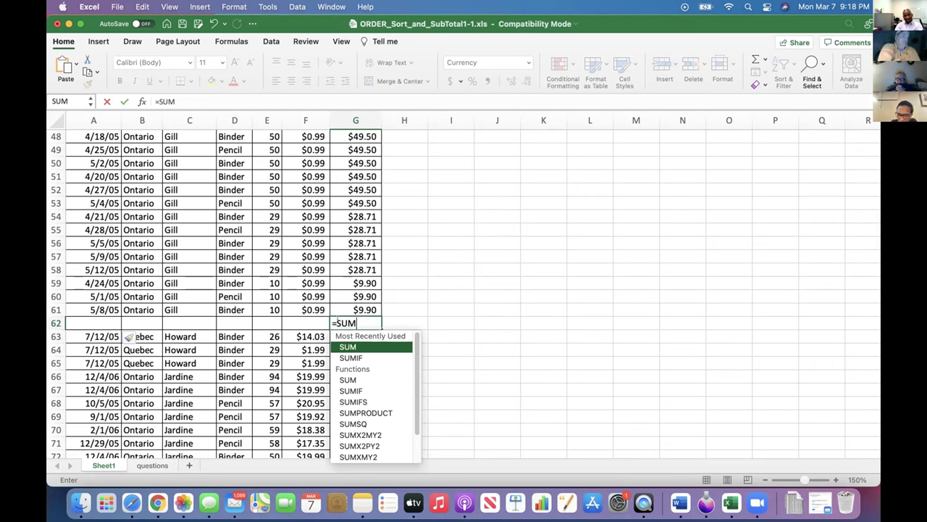
type("(C")
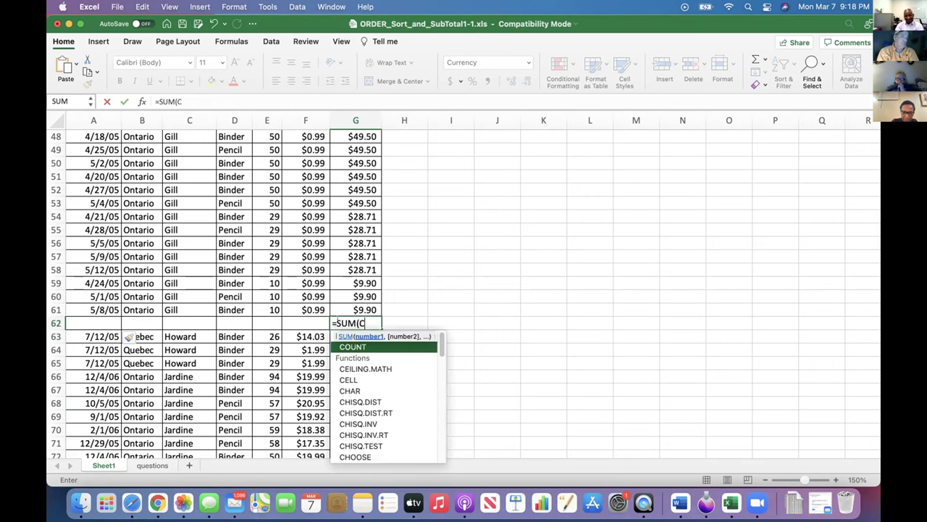
type("27")
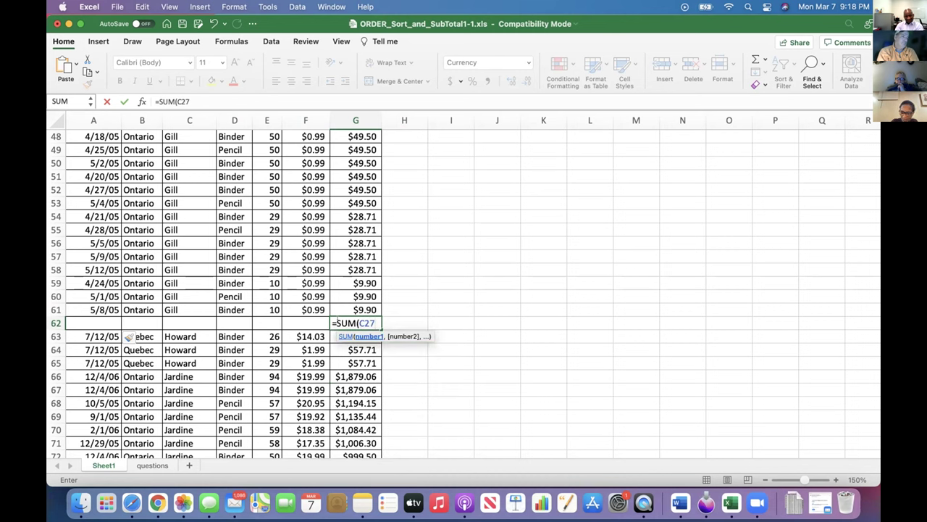
type("+C")
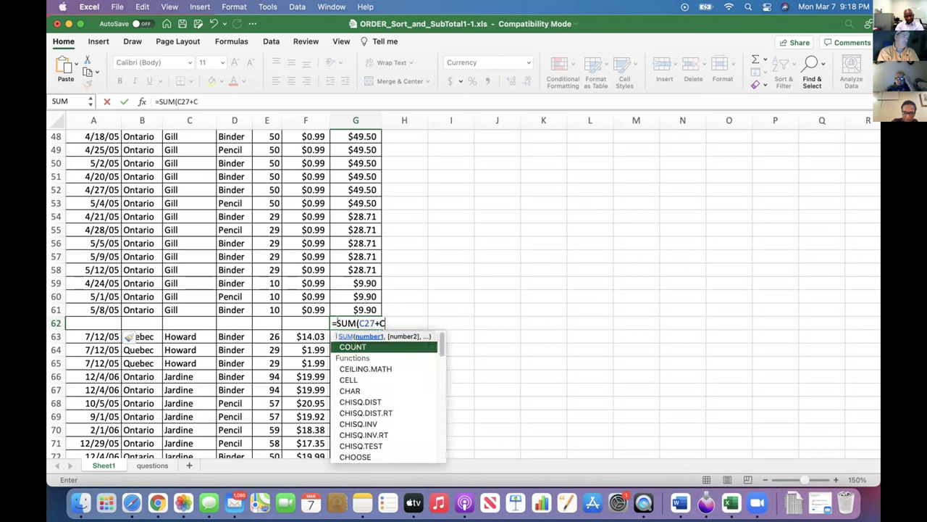
type("^!)")
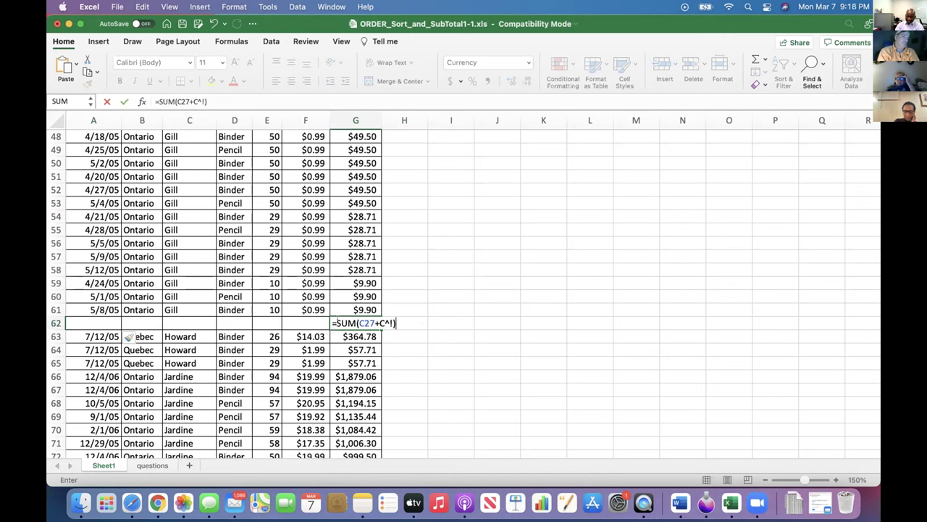
key("BackSpace")
key("BackSpace")
key("BackSpace")
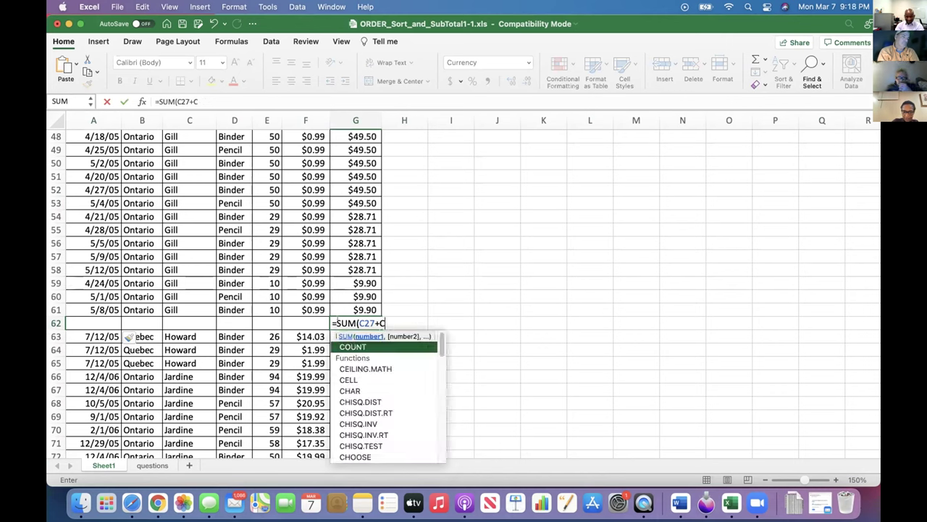
type("61")
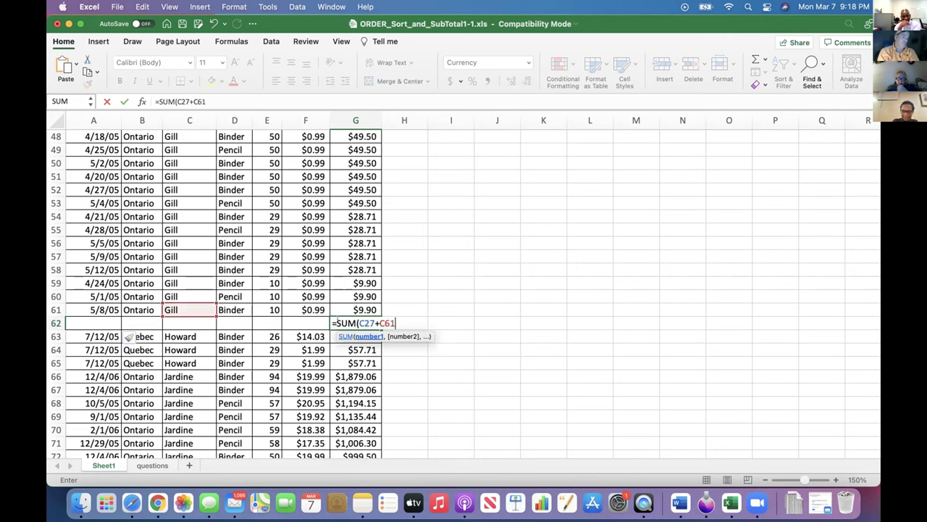
type("0")
key("BackSpace")
type(")")
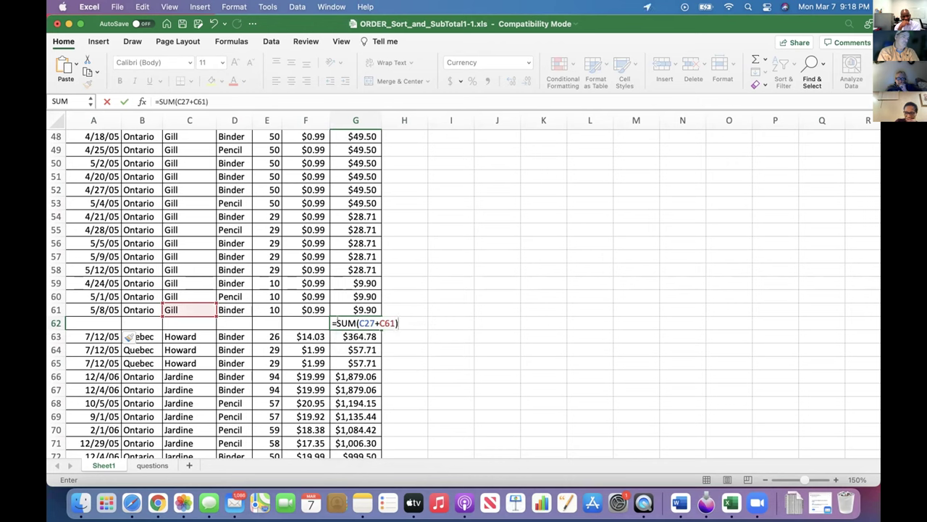
key("Return")
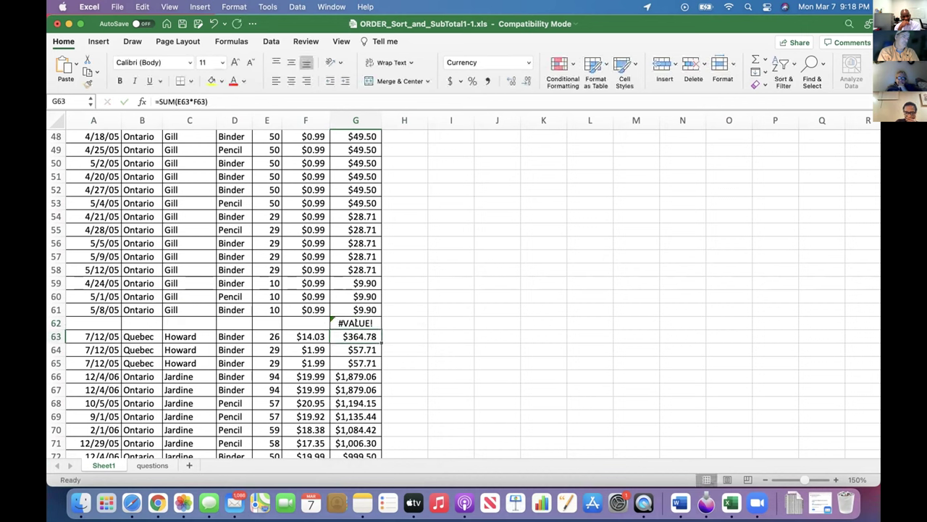
left_click(367, 321)
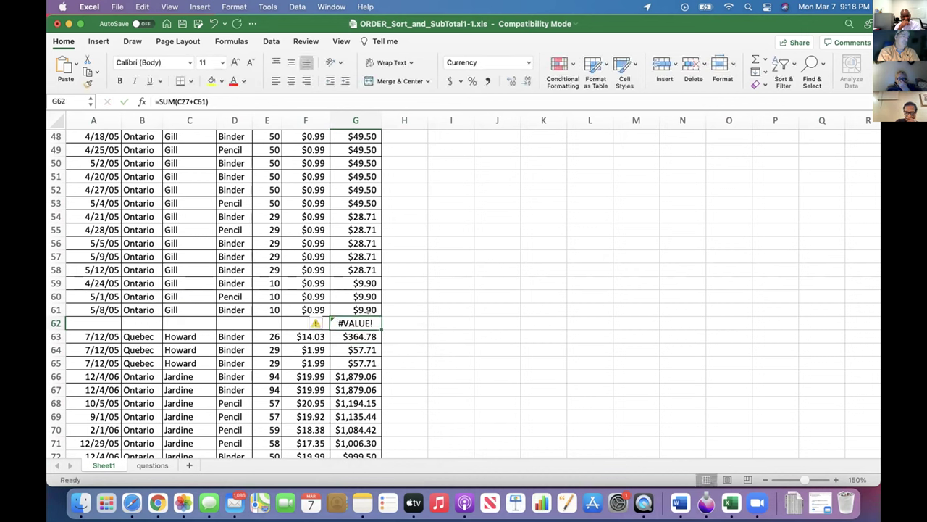
Change G62's formula to =SUM(G27+G61) so it shows $1,010.06.
double_click(368, 321)
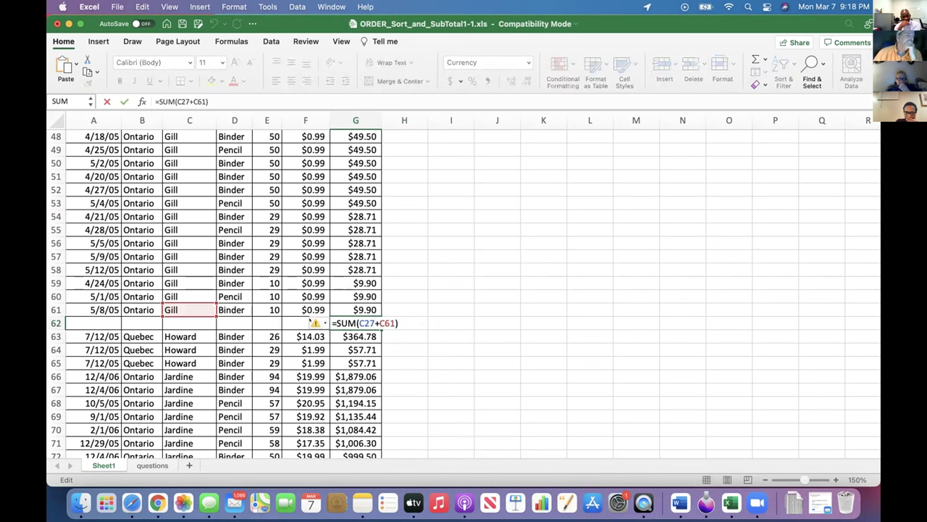
left_click(311, 321)
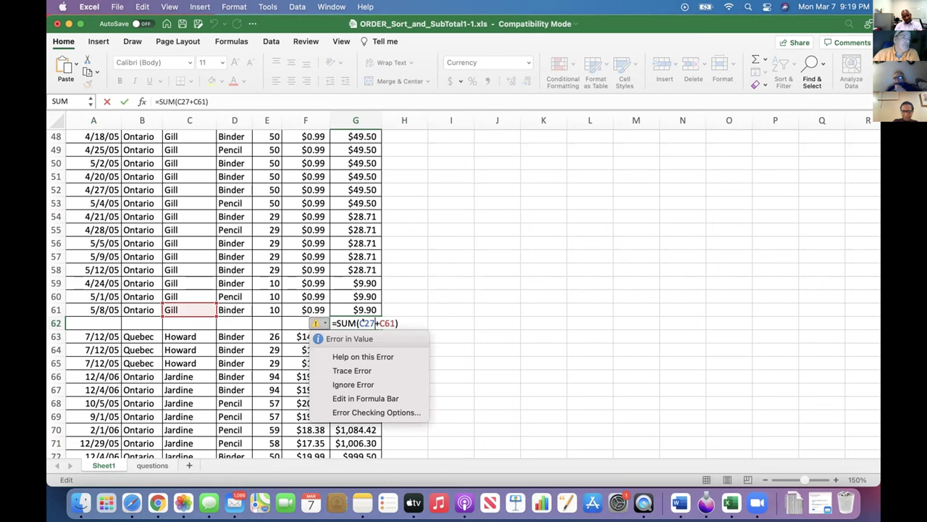
key("Escape")
left_click(362, 323)
key("BackSpace")
type("G")
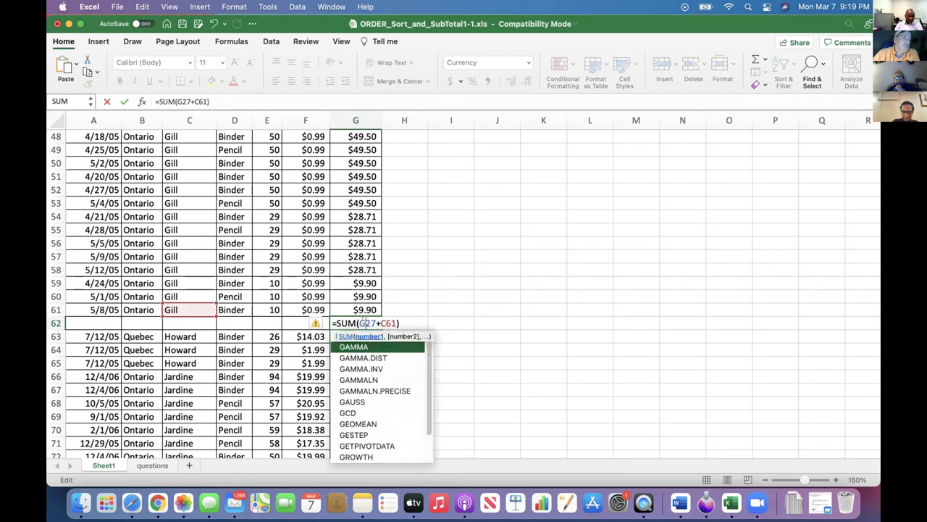
key("Right")
key("Right")
key("BackSpace")
type("G")
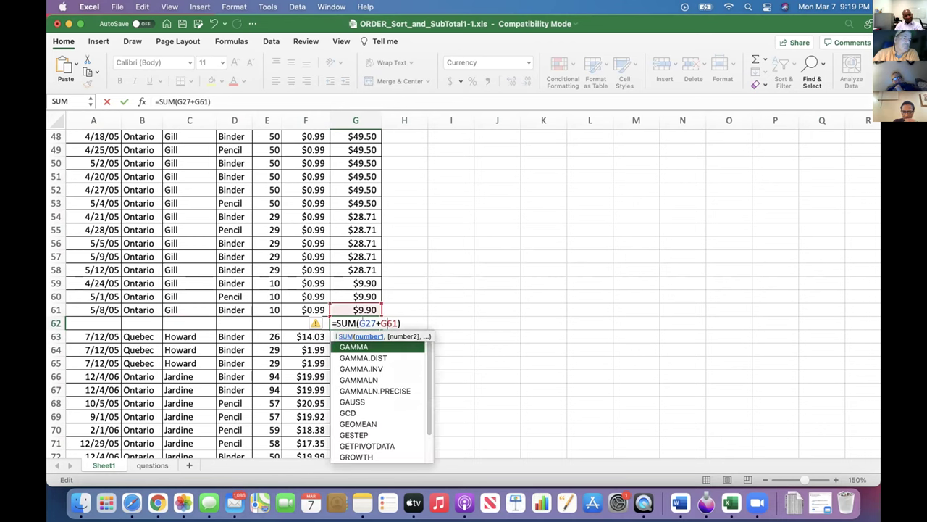
left_click(478, 338)
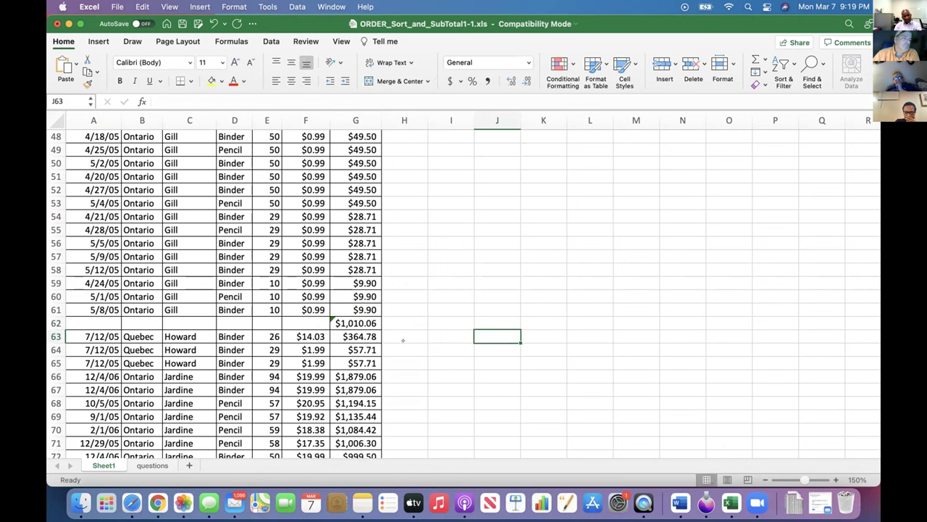
scroll(775, 330, "up", 2)
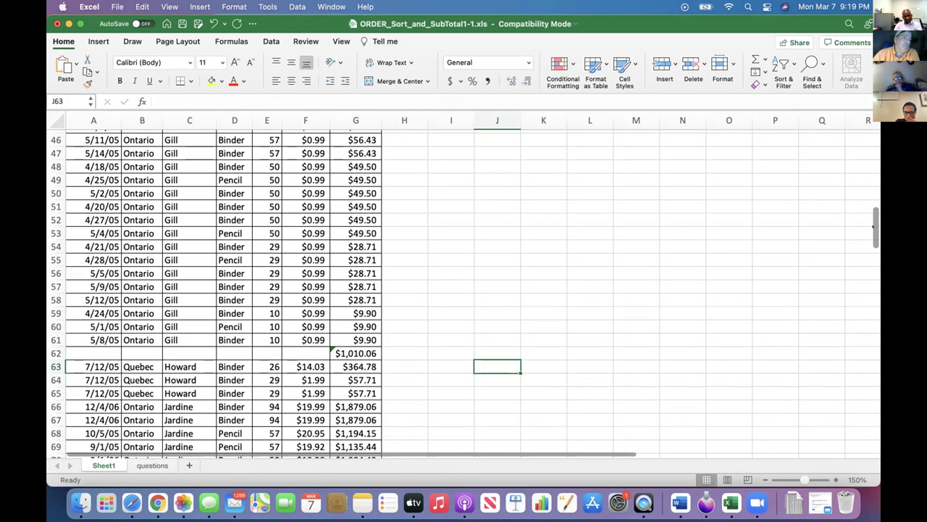
mouse_move(873, 227)
left_mouse_down()
mouse_move(873, 191)
mouse_move(874, 228)
left_mouse_up()
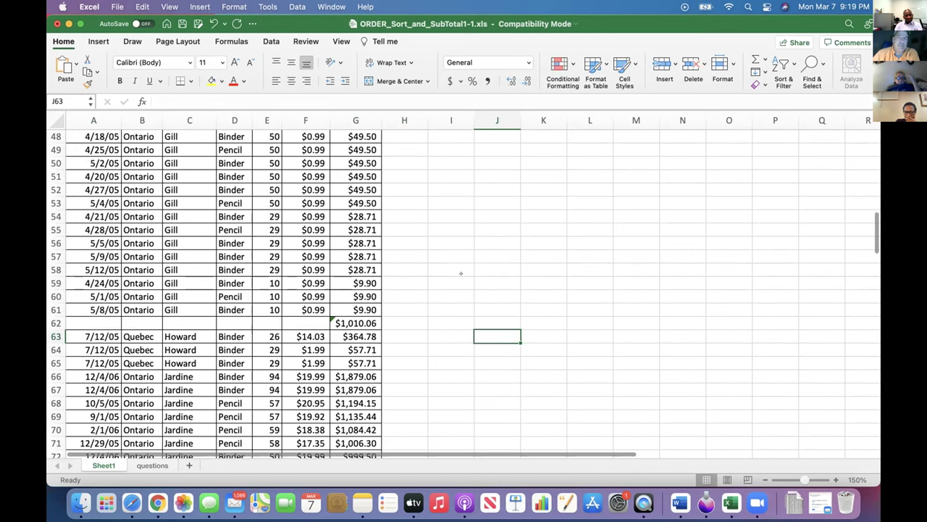
Change G62 to =SUM(G27:G61), giving Gill's $7,563.75 subtotal.
left_click(355, 323)
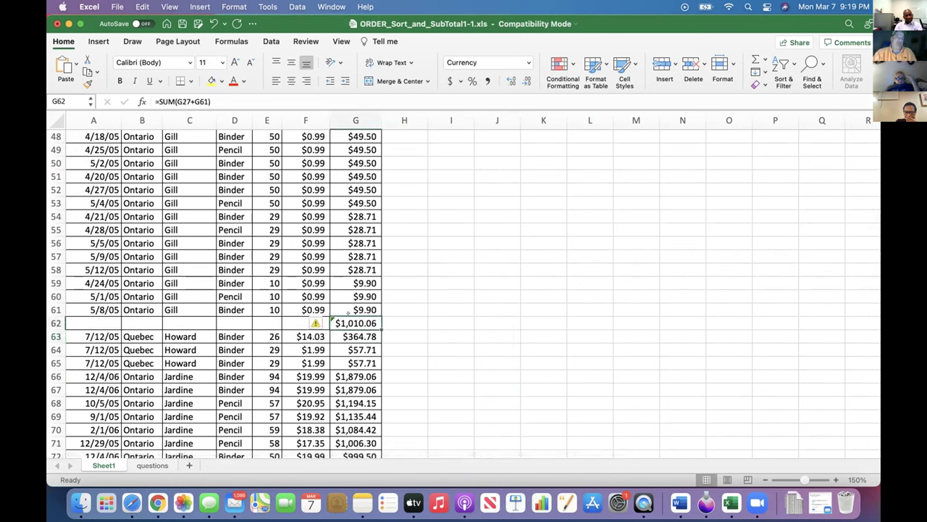
double_click(358, 324)
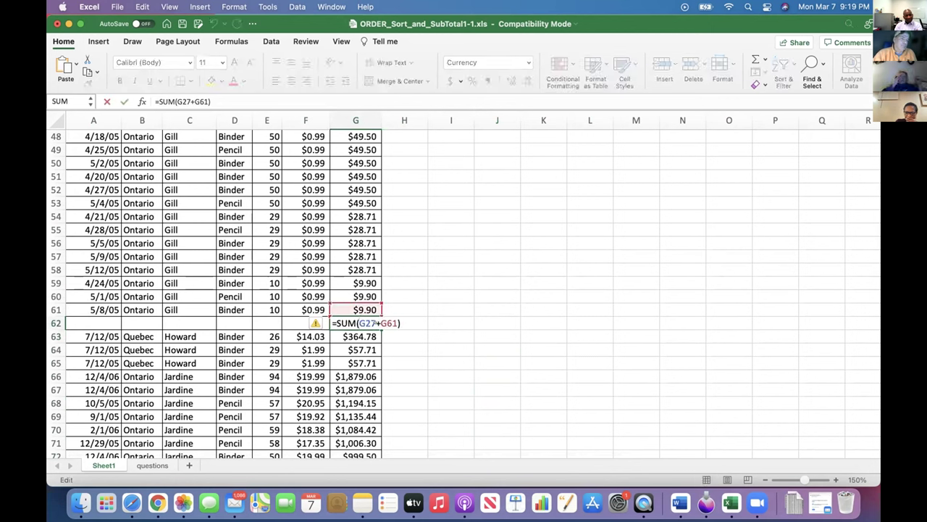
double_click(368, 323)
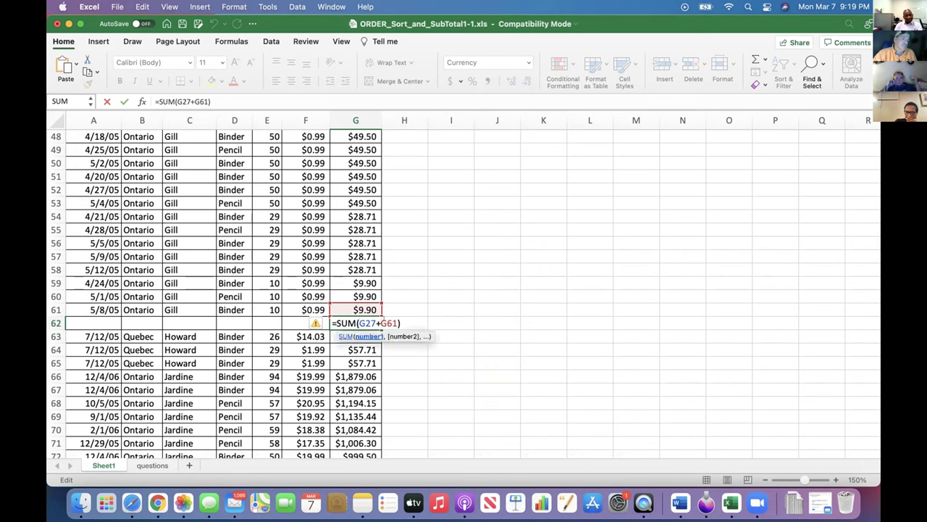
key("Delete")
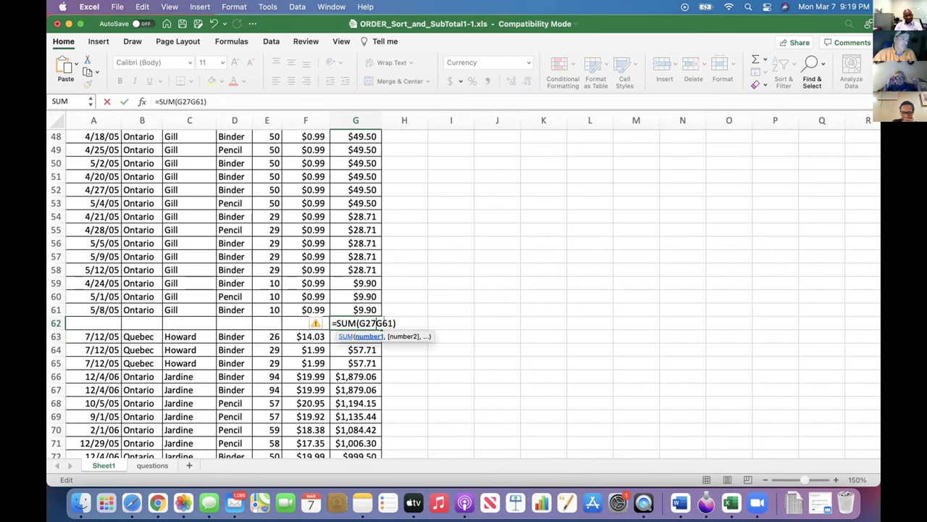
type(":")
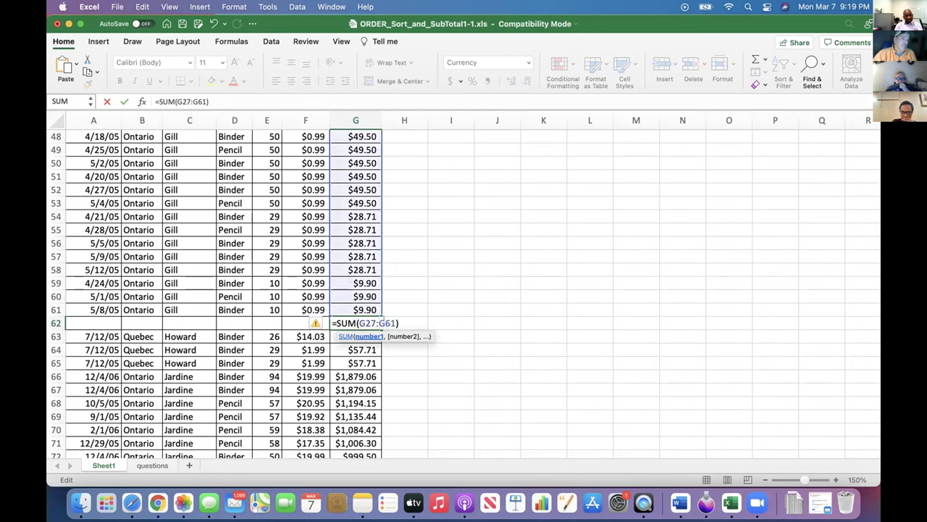
key("Right")
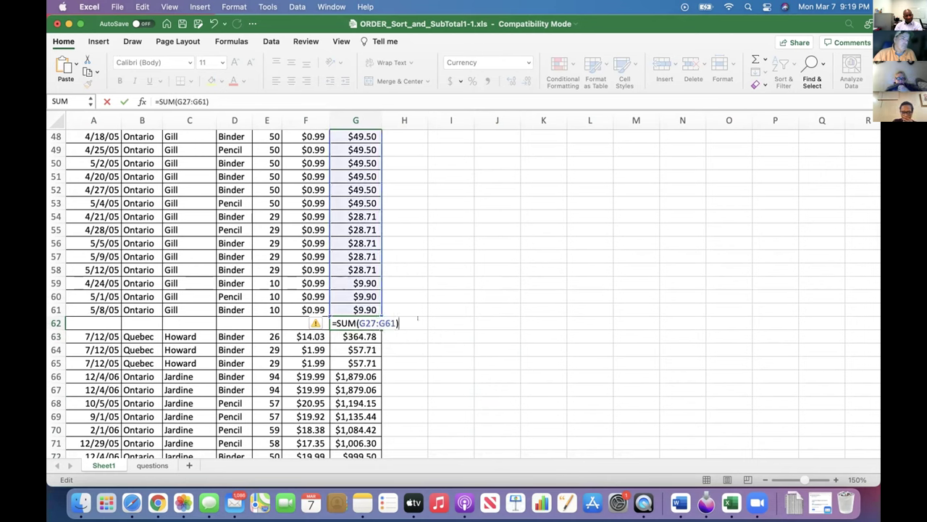
key("Return")
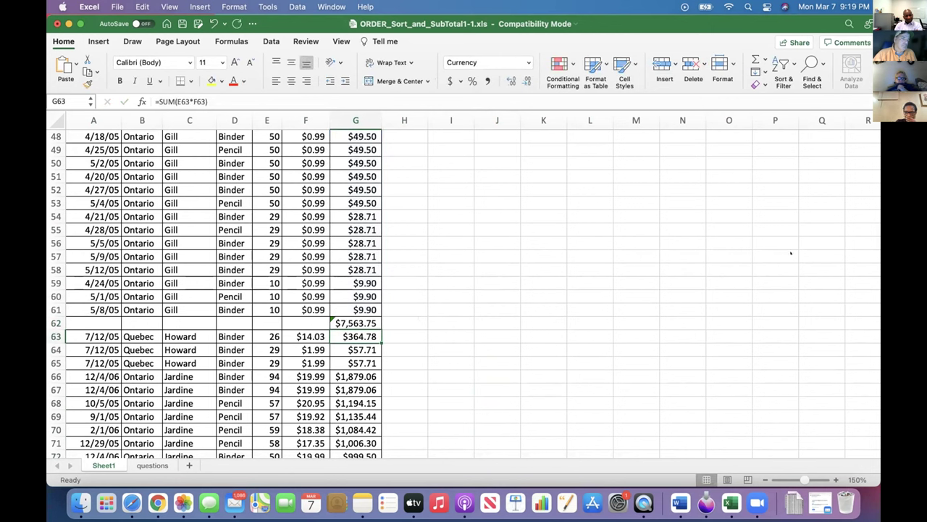
scroll(456, 300, "up", 1)
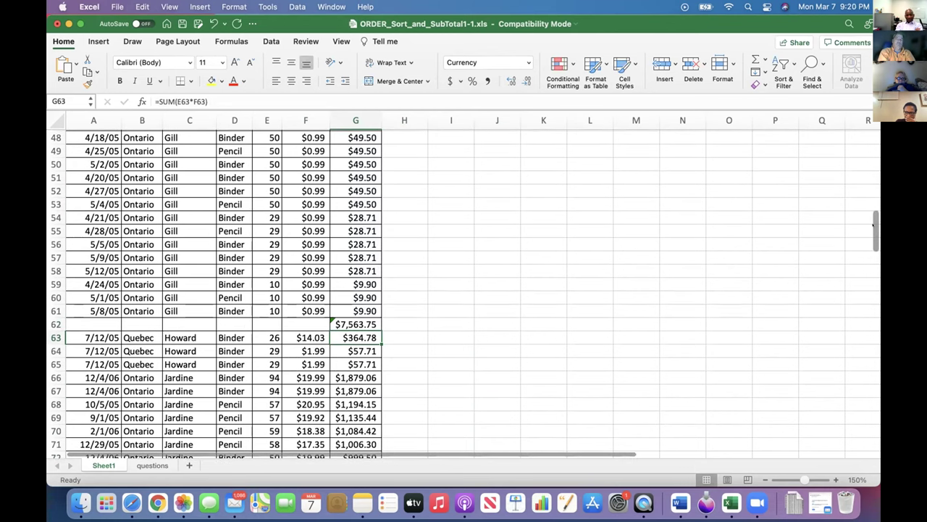
scroll(873, 225, "down", 3)
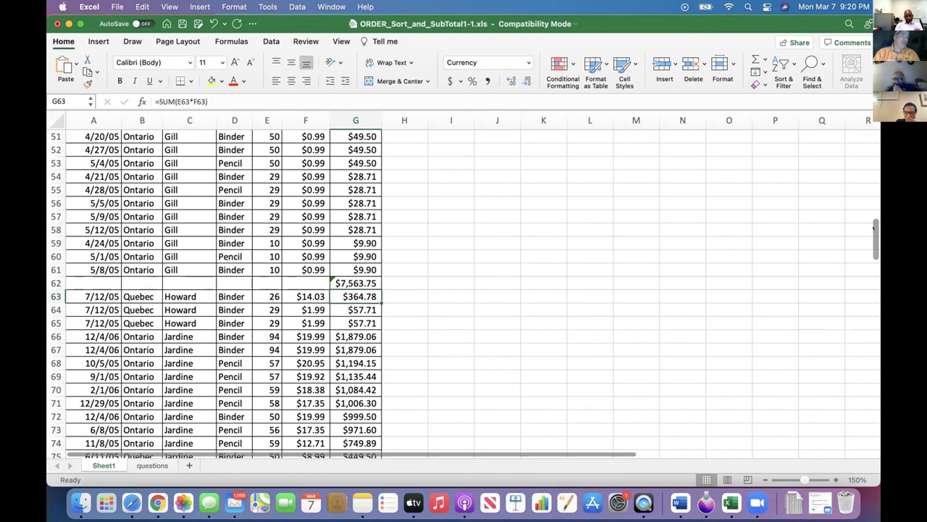
left_click_drag(874, 229, 874, 299)
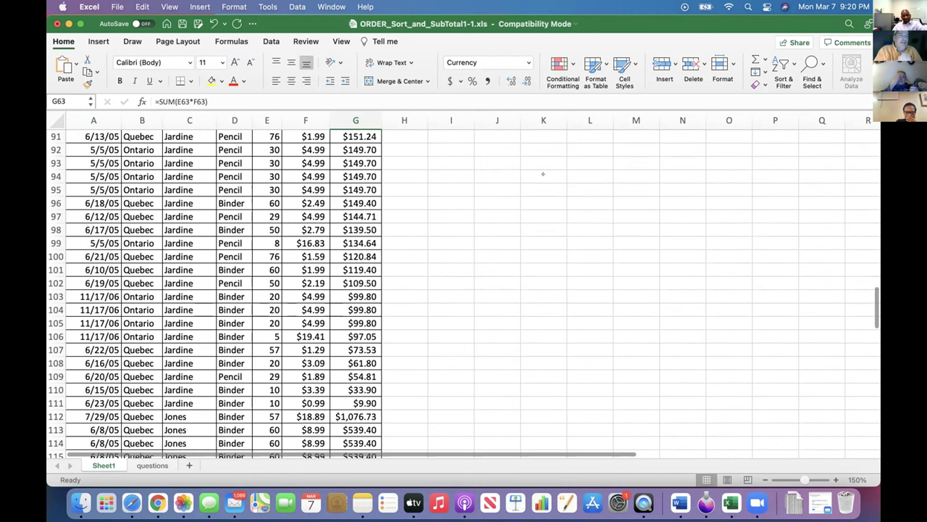
left_click_drag(875, 292, 875, 227)
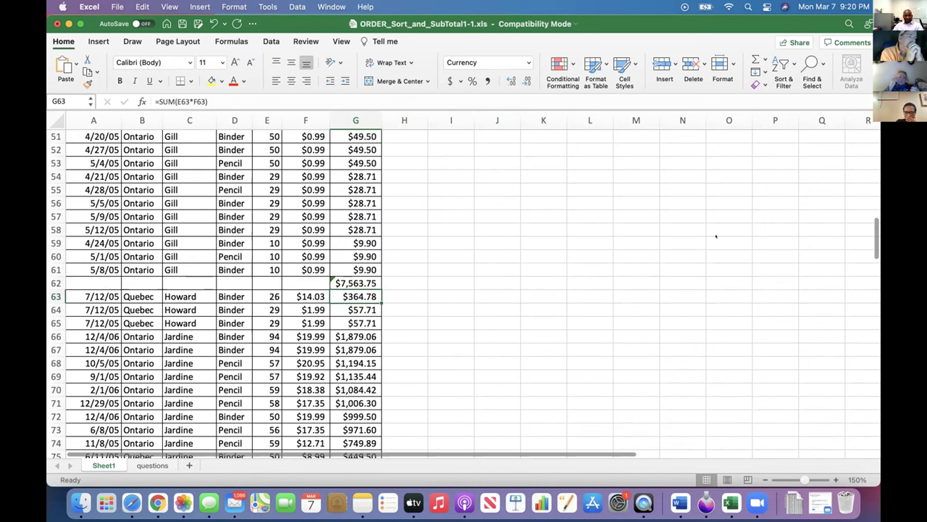
scroll(874, 237, "up", 1)
left_click_drag(874, 237, 863, 209)
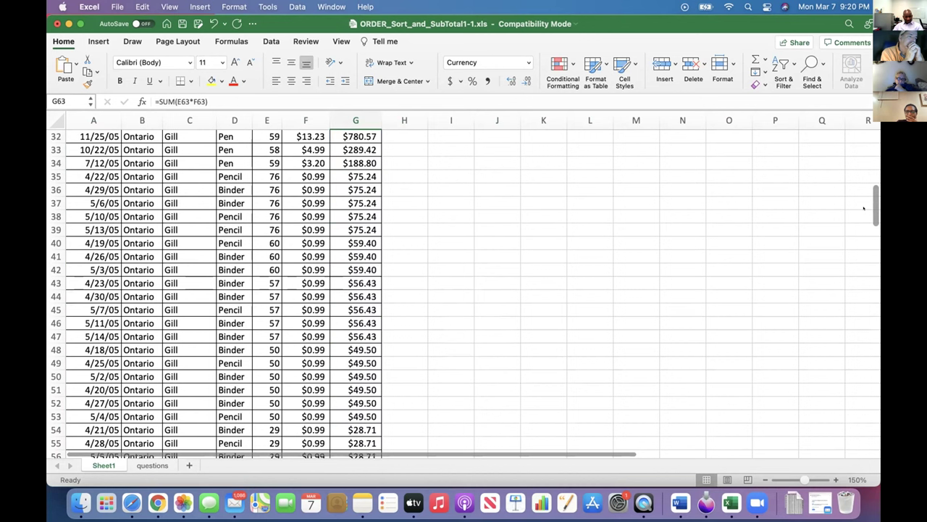
scroll(863, 209, "up", 1)
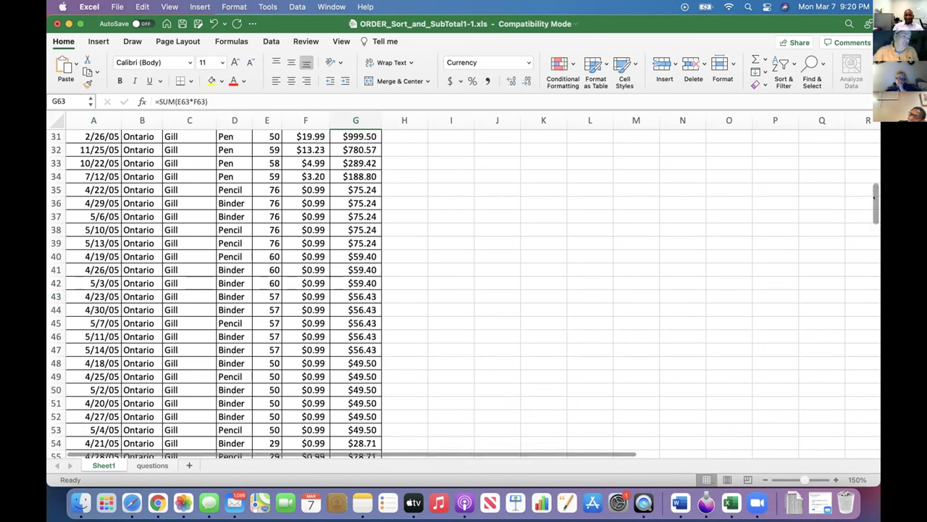
scroll(873, 190, "down", 4)
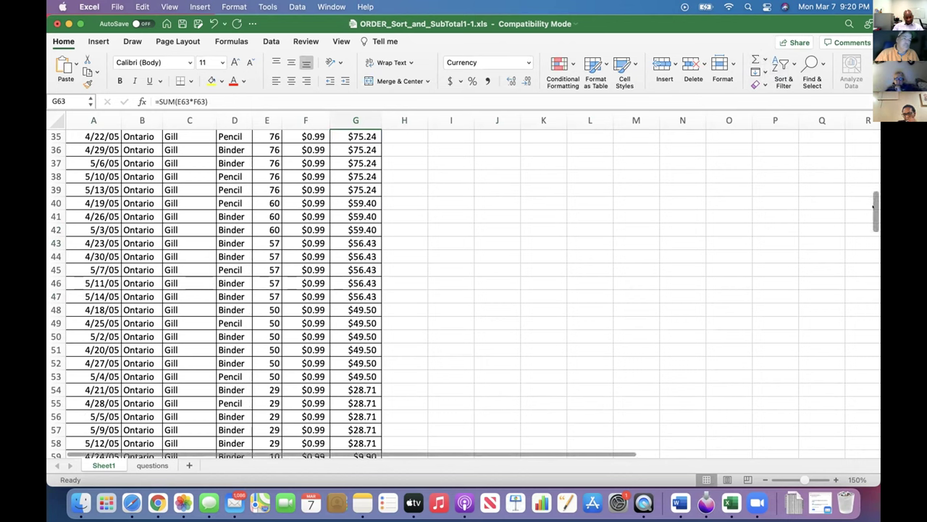
scroll(873, 205, "up", 5)
scroll(873, 197, "down", 3)
scroll(873, 197, "down", 2)
scroll(873, 192, "up", 4)
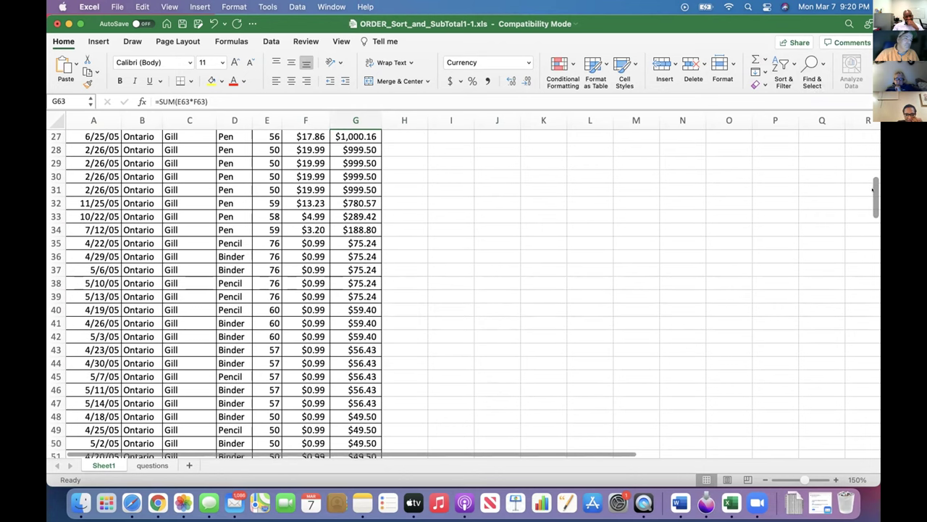
scroll(873, 188, "up", 4)
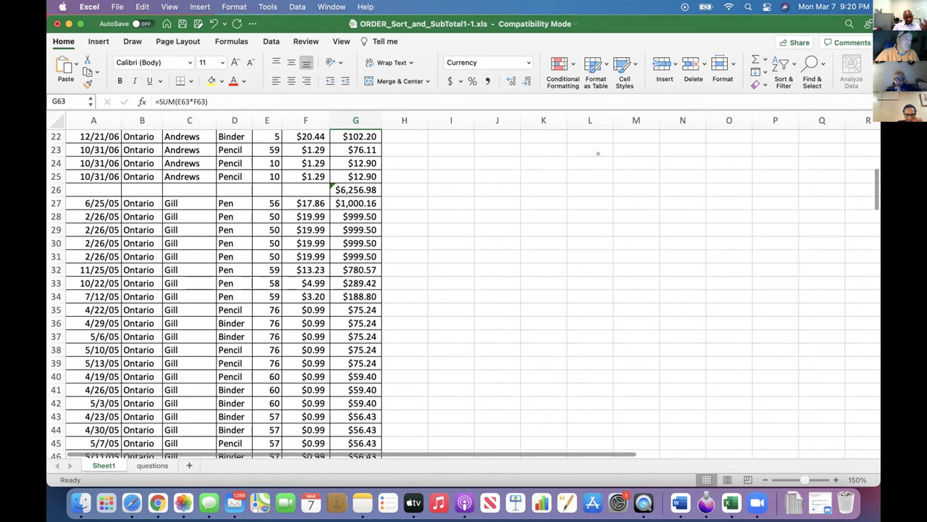
Try a quick Sum on G27 referencing the G62 subtotal, then revert it.
left_click(350, 201)
left_click_drag(350, 203, 356, 323)
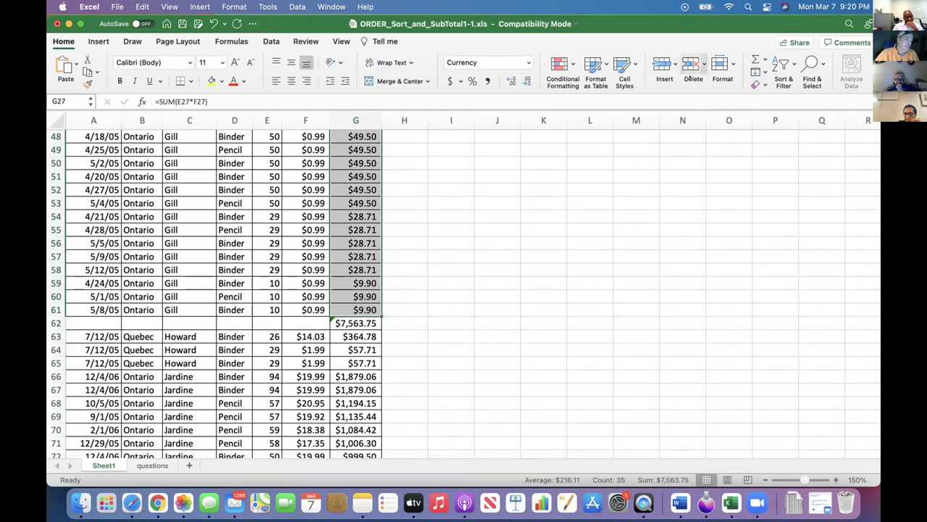
left_click(765, 60)
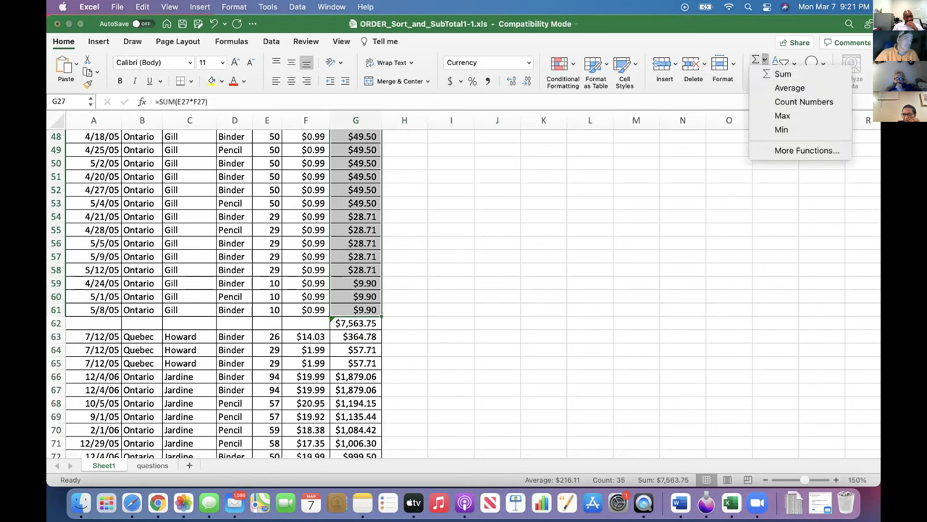
left_click(782, 74)
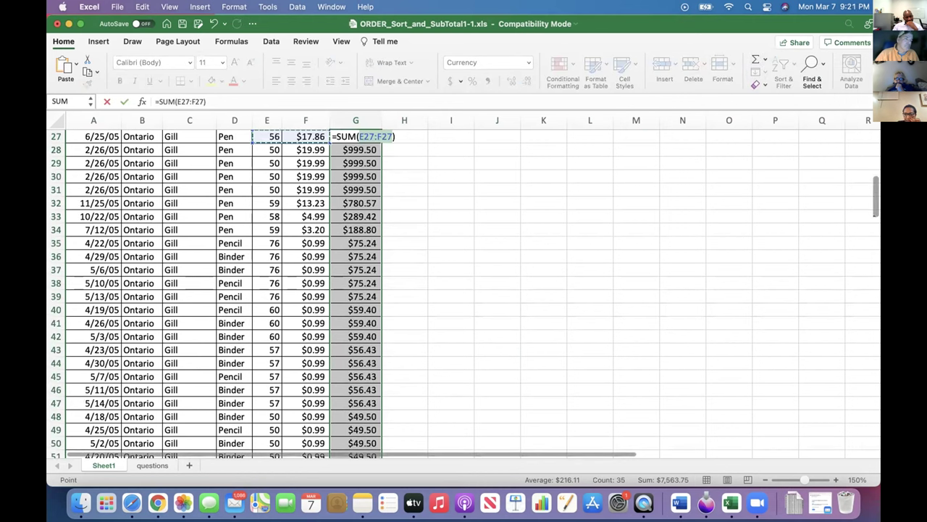
scroll(874, 197, "down", 7)
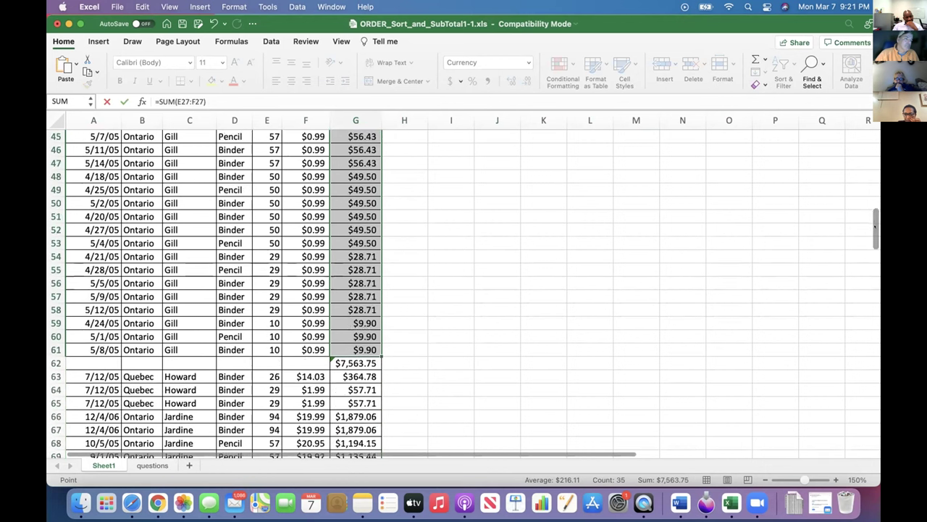
left_click(356, 336)
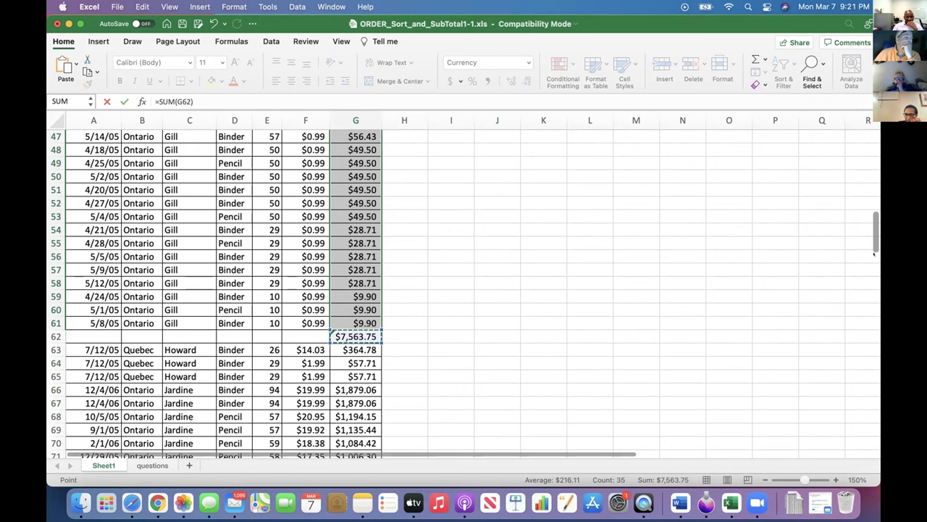
left_click_drag(875, 246, 866, 199)
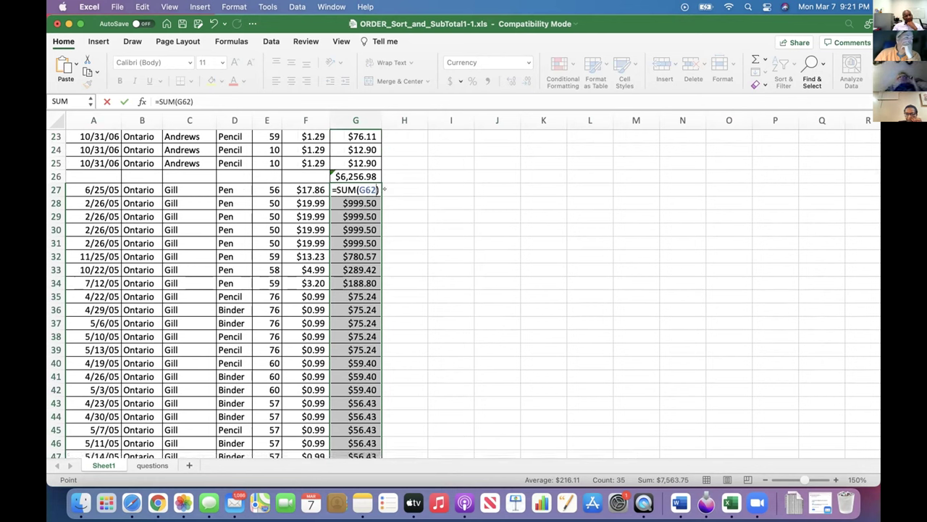
left_click(213, 23)
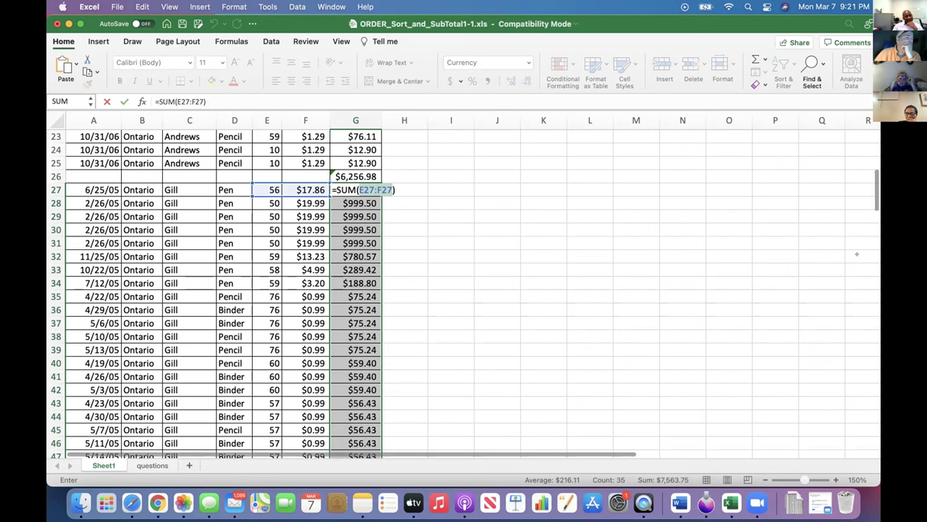
Test references to G62, F30, G30 and G29, then cancel to keep =SUM(E27*F27).
left_click_drag(874, 190, 875, 228)
left_click(348, 350)
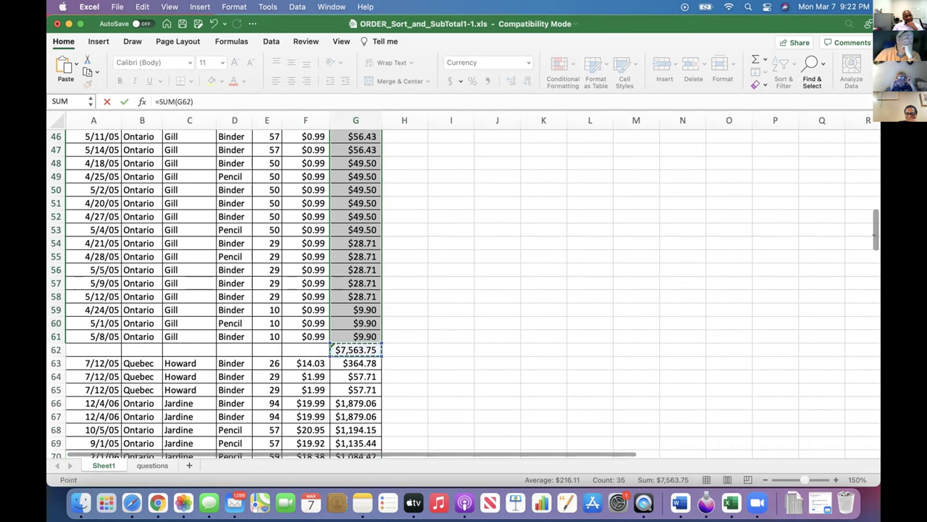
scroll(864, 191, "up", 8)
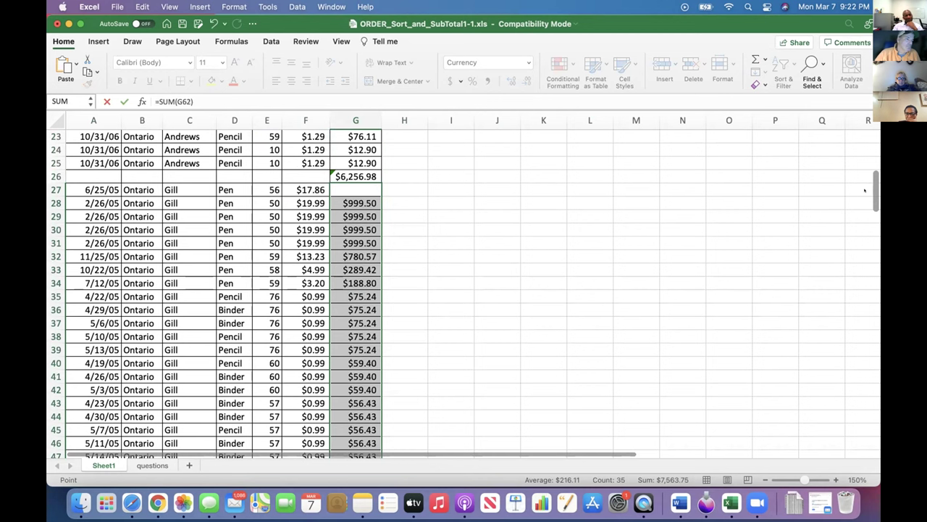
scroll(864, 191, "down", 1)
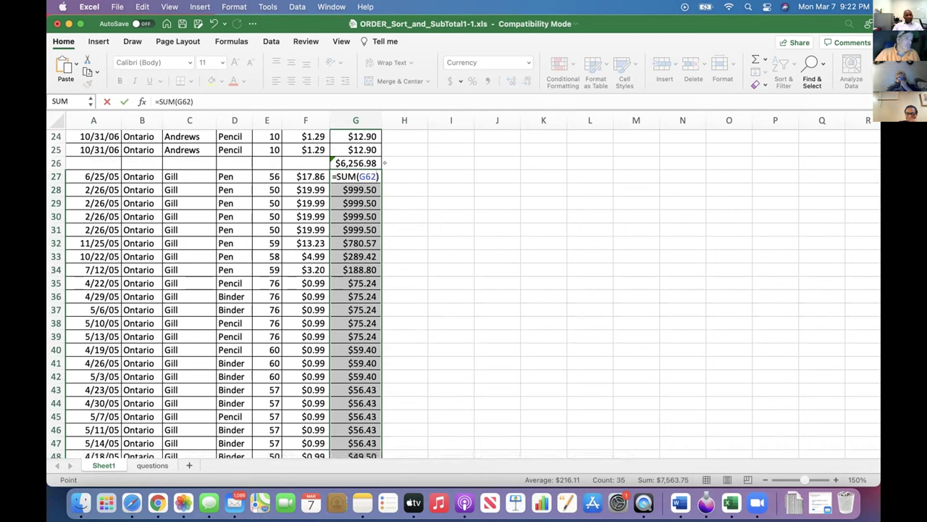
left_click_drag(274, 176, 311, 177)
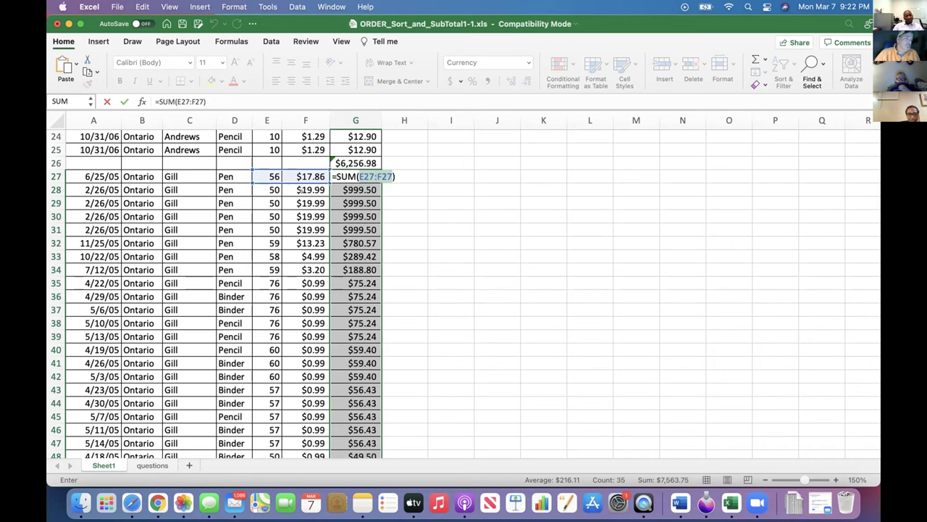
left_click(300, 189)
left_click(310, 215)
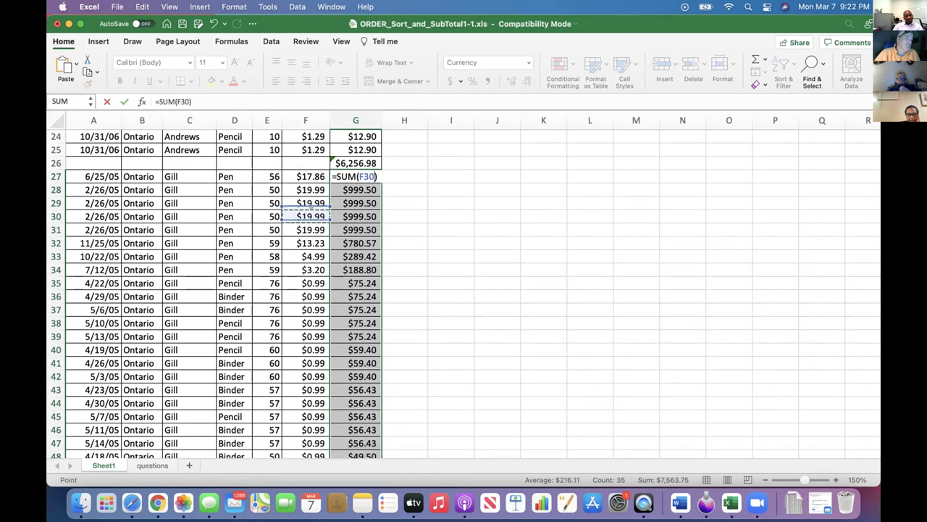
left_click(355, 216)
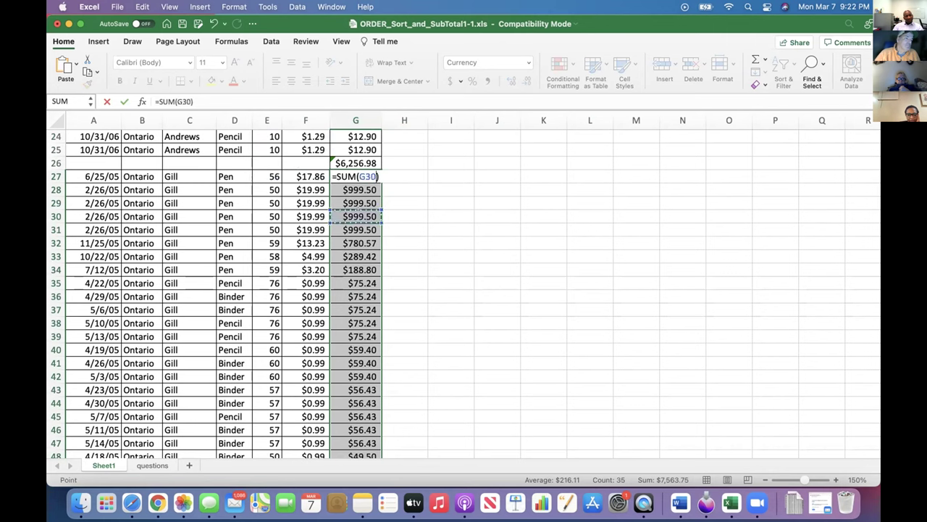
left_click(355, 203)
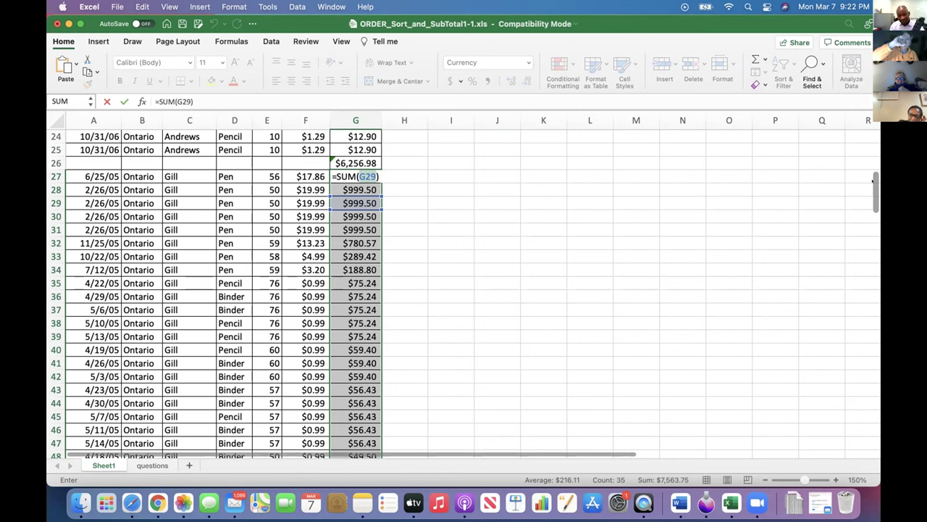
key("Escape")
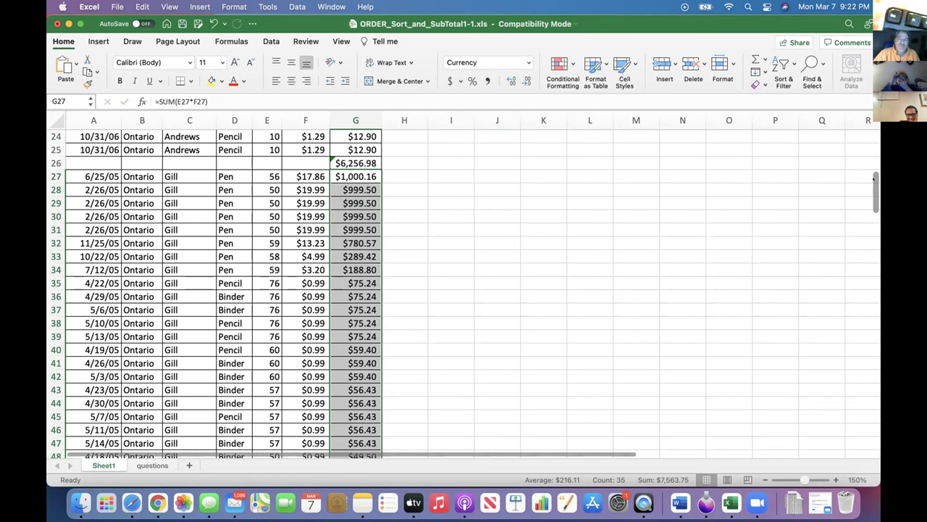
scroll(874, 178, "down", 3)
scroll(797, 174, "up", 1)
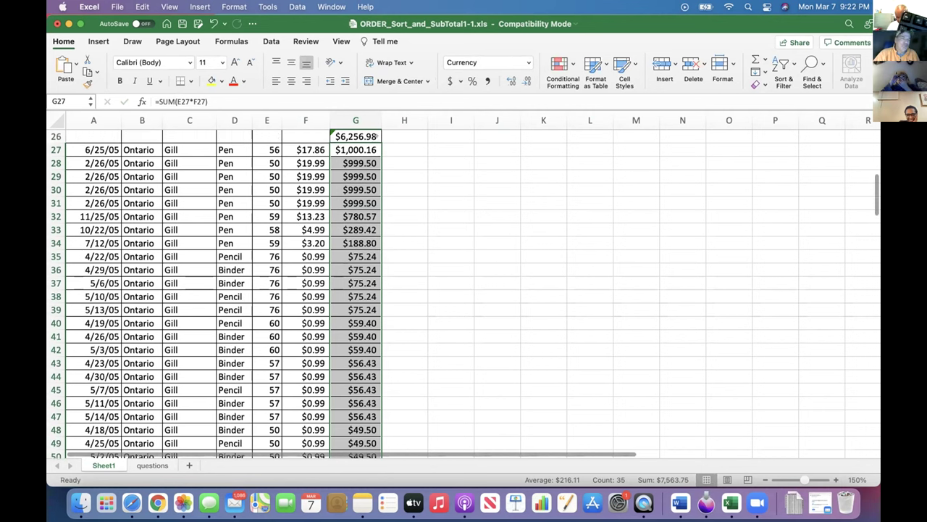
left_click(351, 144)
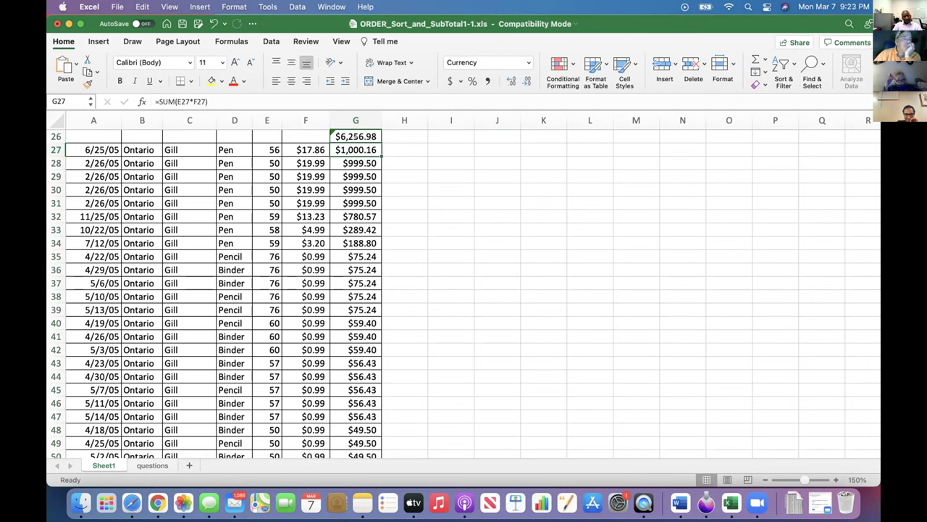
key("shift+Down")
key("shift+Down")
key("shift+Down")
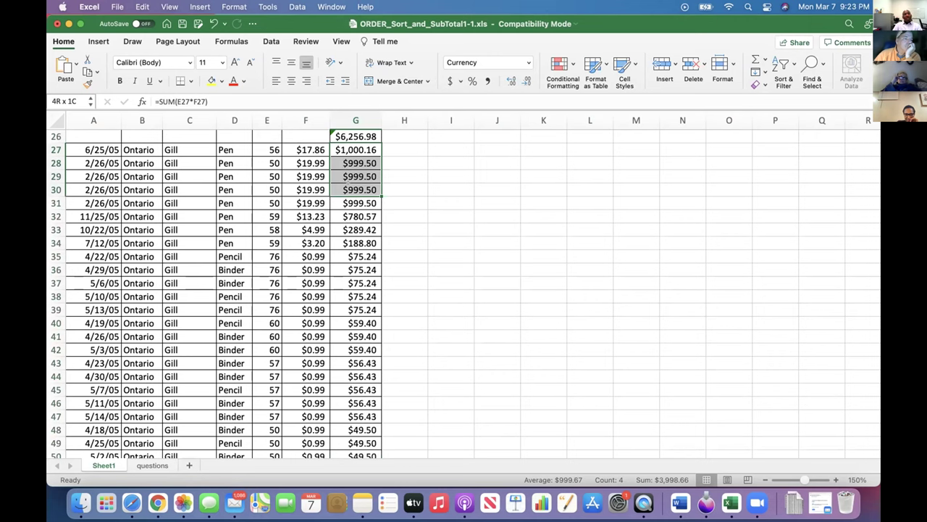
key("shift+Up")
key("shift+Up")
key("shift+Up")
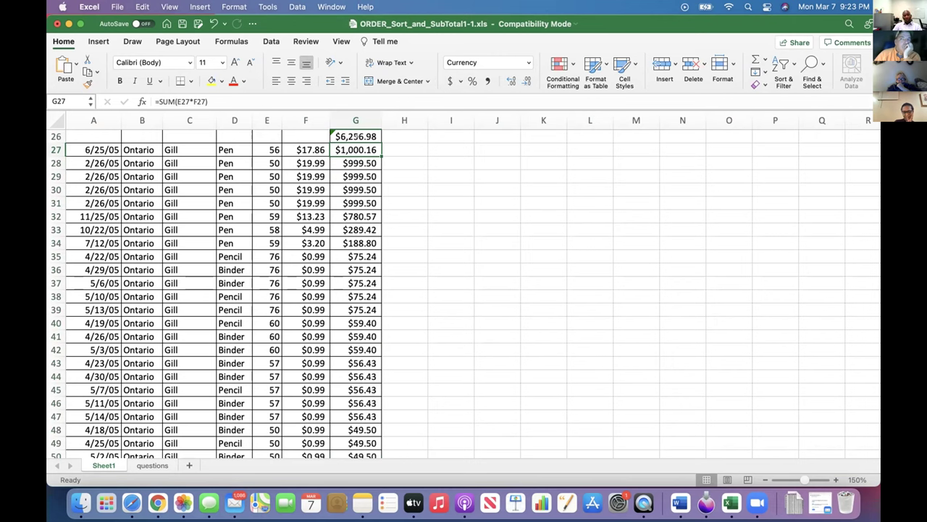
left_click(305, 149)
left_click(355, 149)
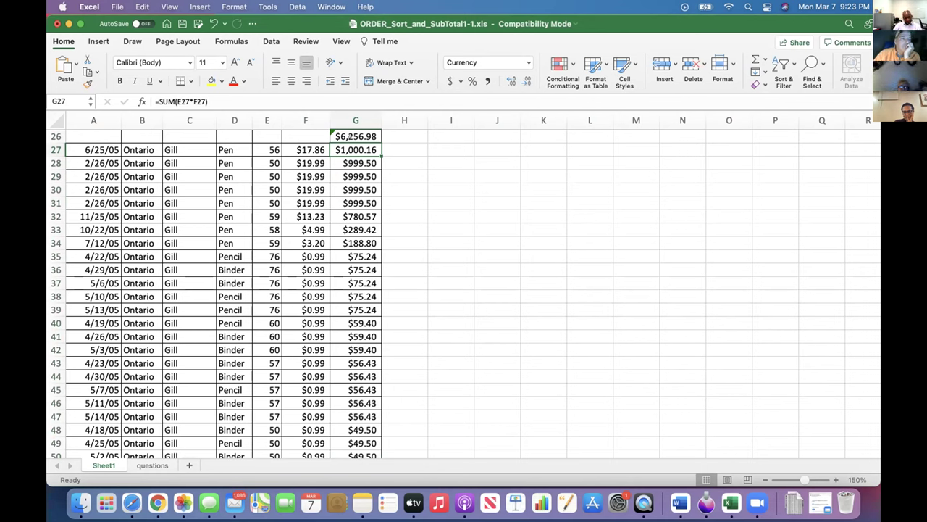
left_click_drag(347, 147, 406, 177)
left_click(456, 200)
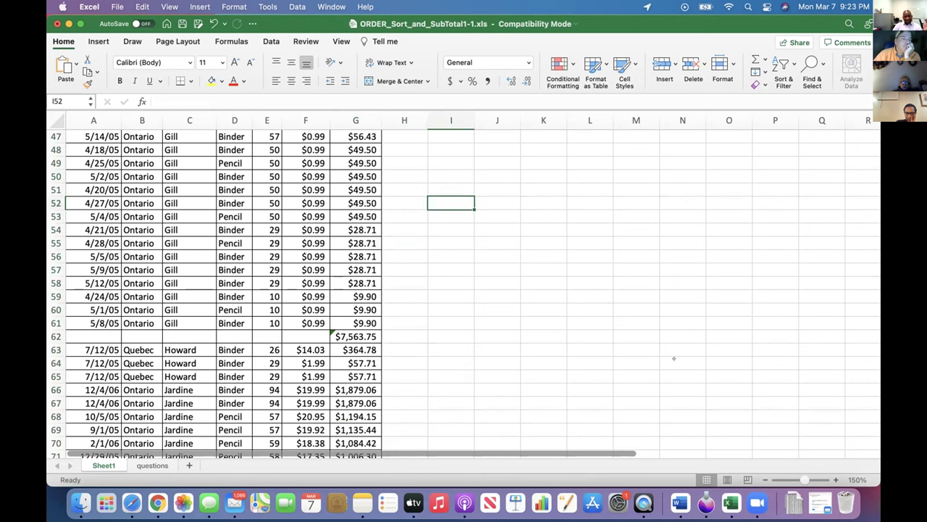
scroll(554, 274, "down", 1)
scroll(553, 273, "up", 10)
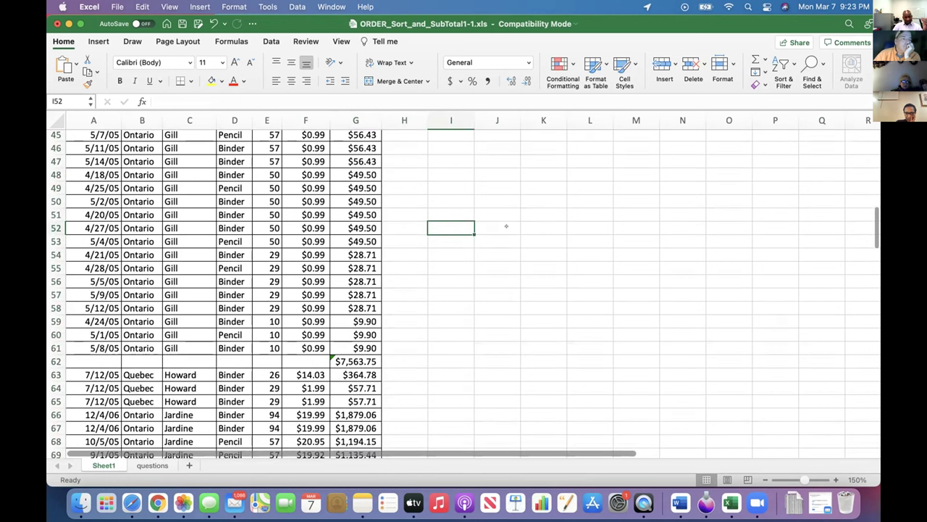
scroll(506, 219, "up", 9)
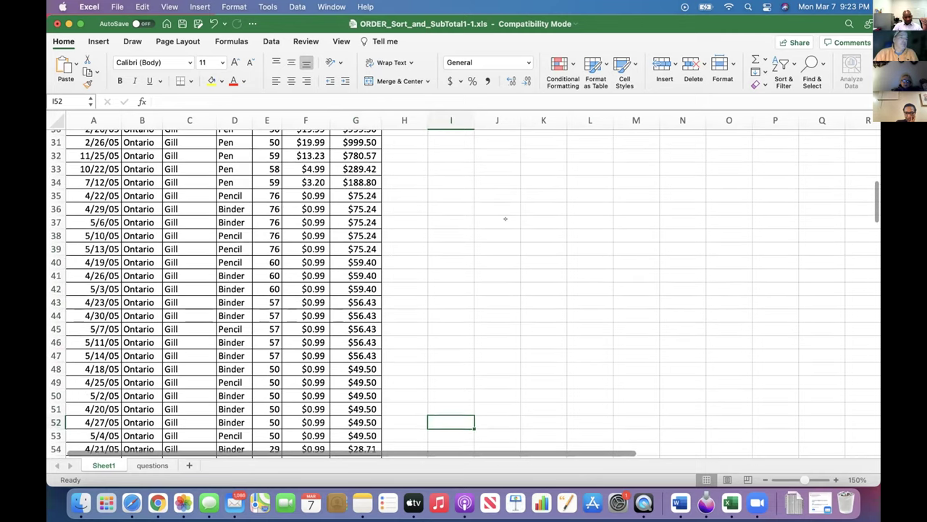
scroll(504, 216, "up", 7)
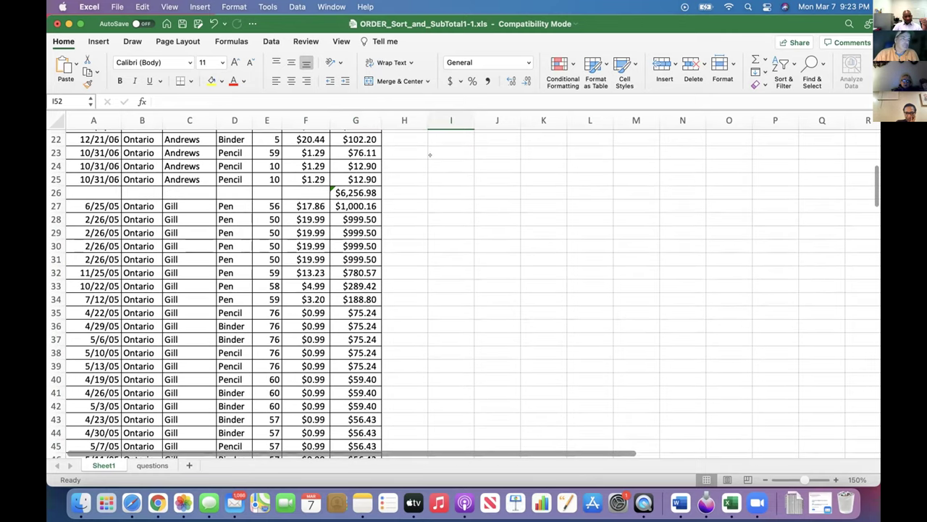
left_click(352, 204)
left_click_drag(349, 206, 371, 218)
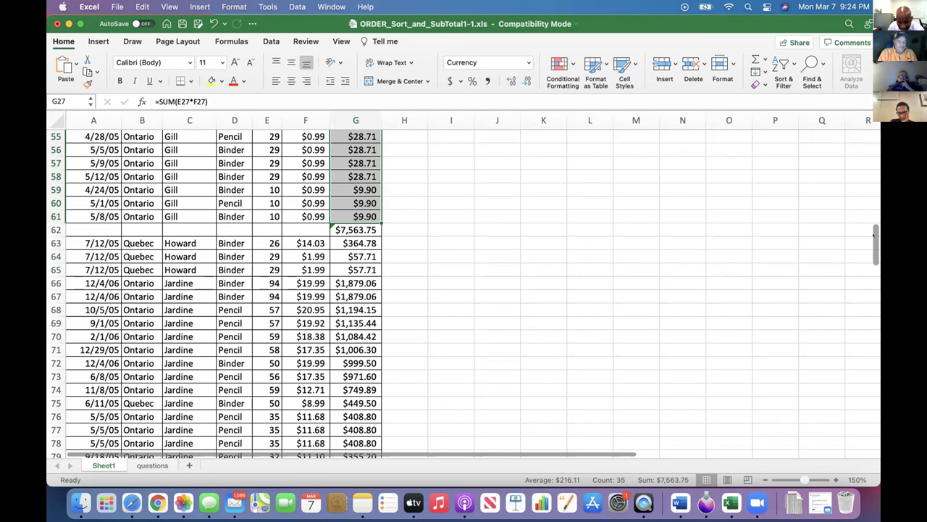
scroll(874, 235, "down", 2)
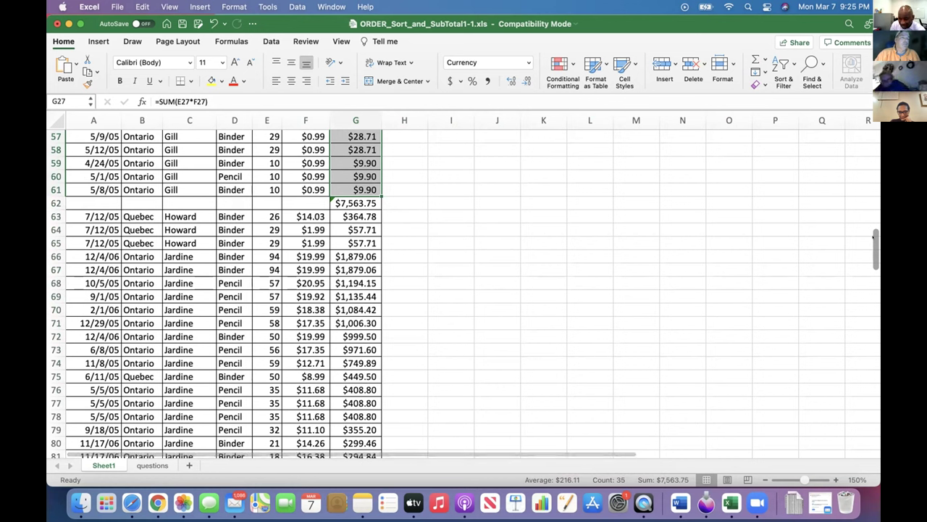
scroll(874, 236, "down", 2)
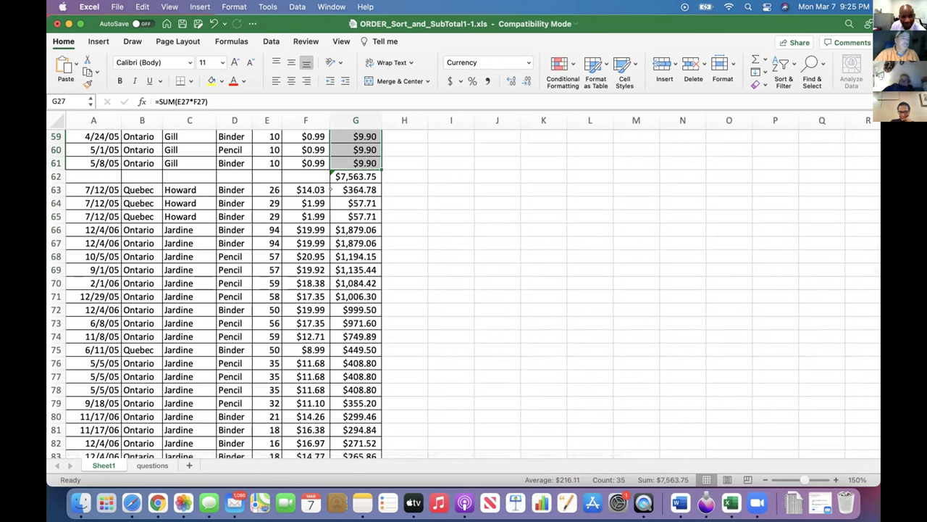
left_click(355, 182)
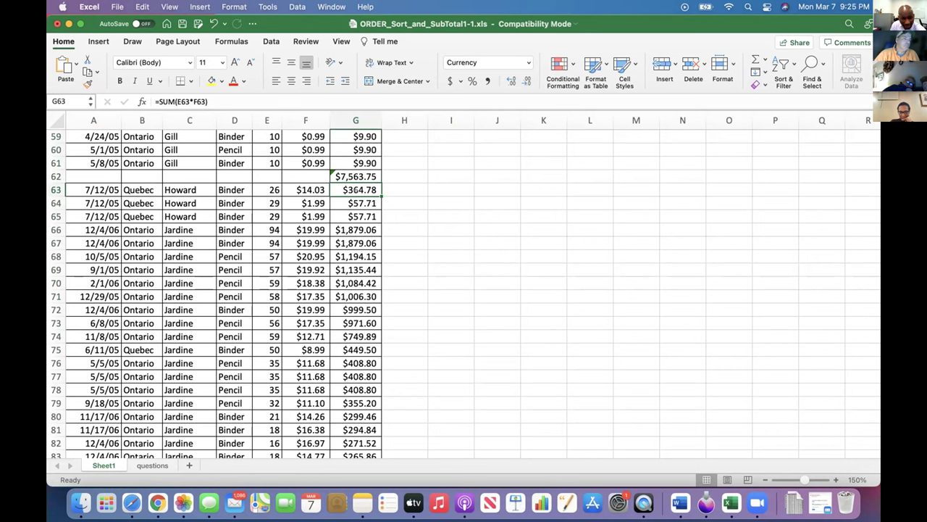
left_click_drag(356, 190, 350, 203)
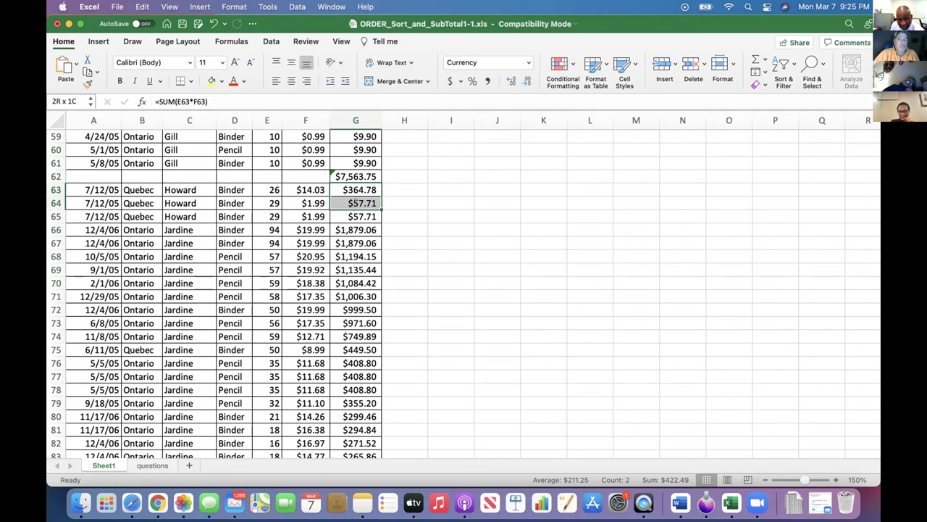
left_click_drag(356, 201, 381, 410)
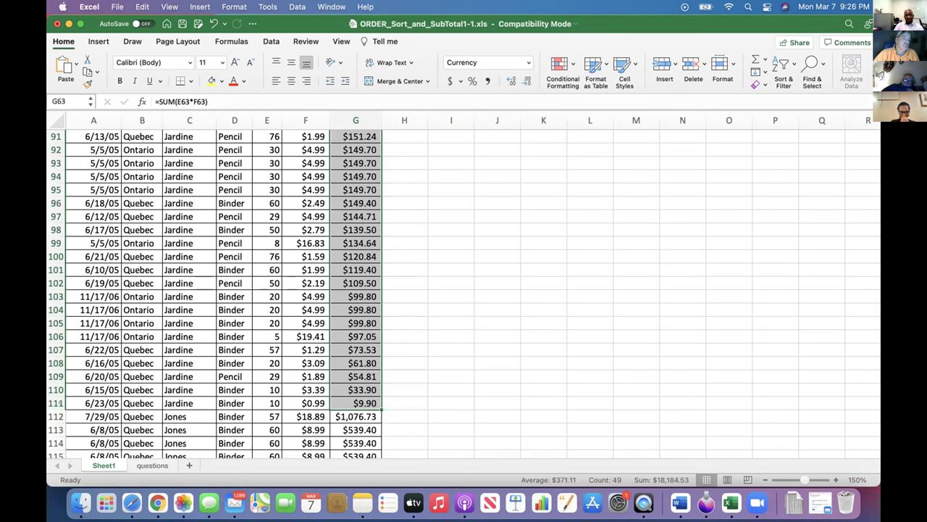
Insert a blank row 112 above Jones's first Quebec sale.
right_click(67, 415)
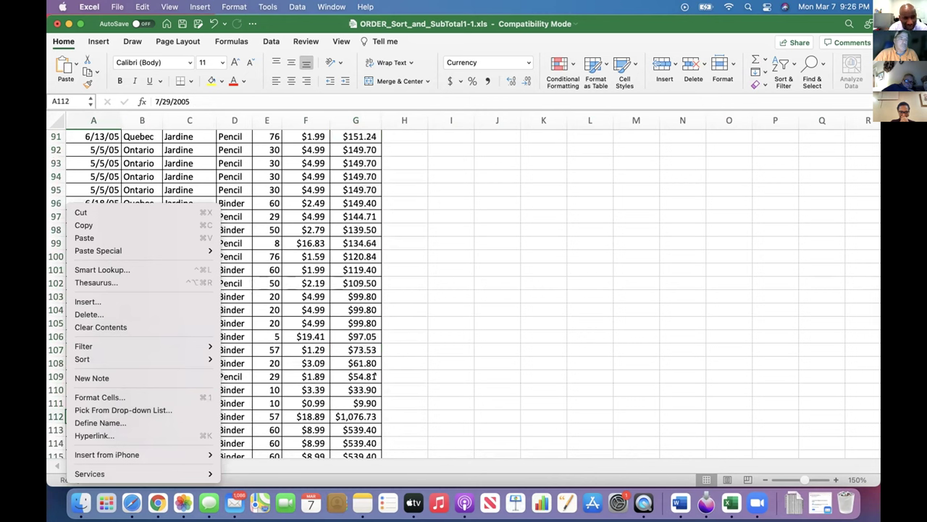
key("Escape")
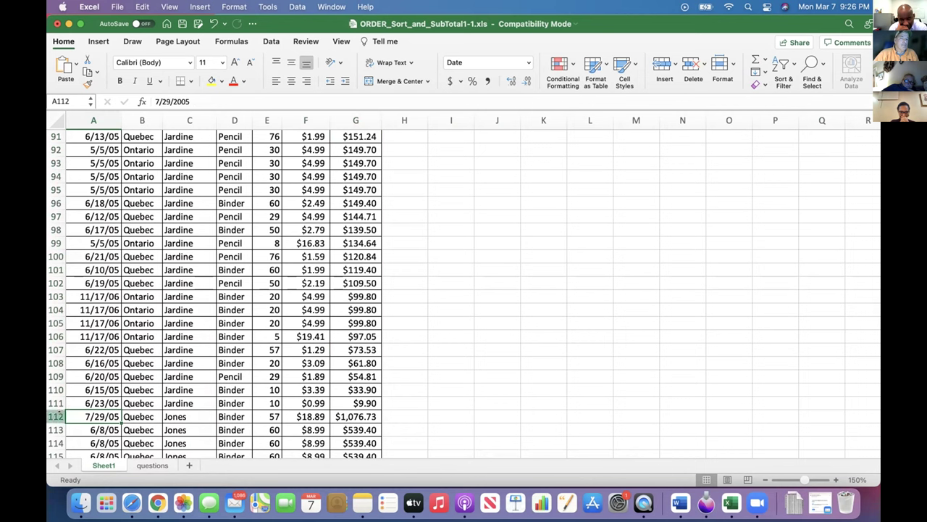
right_click(64, 416)
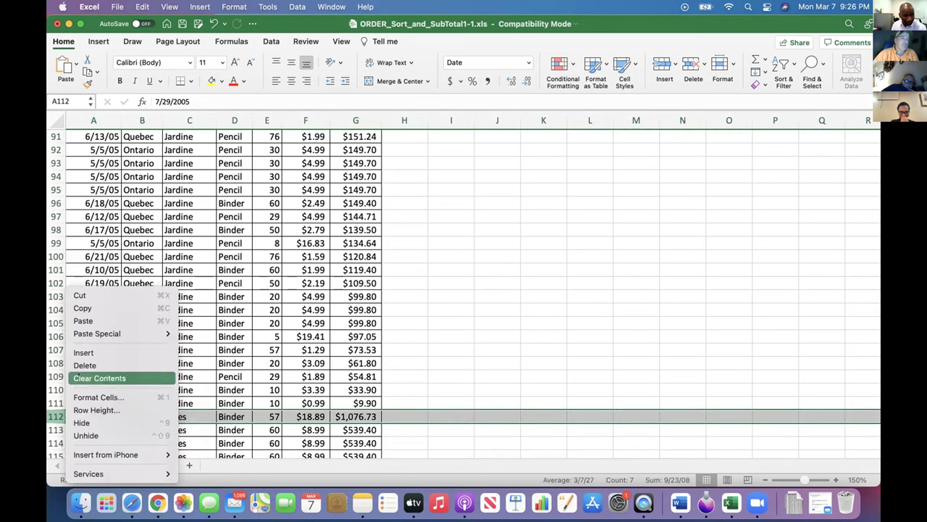
left_click(86, 351)
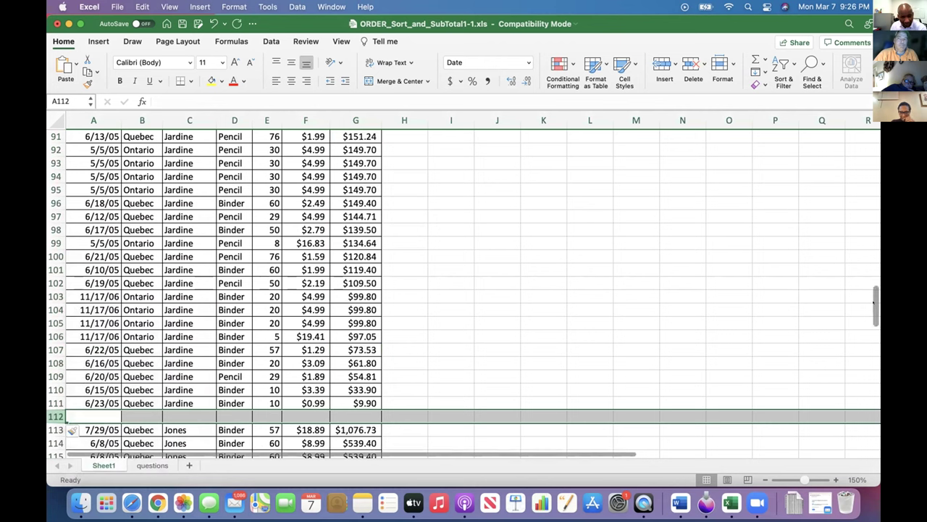
scroll(866, 305, "up", 4)
scroll(867, 283, "up", 6)
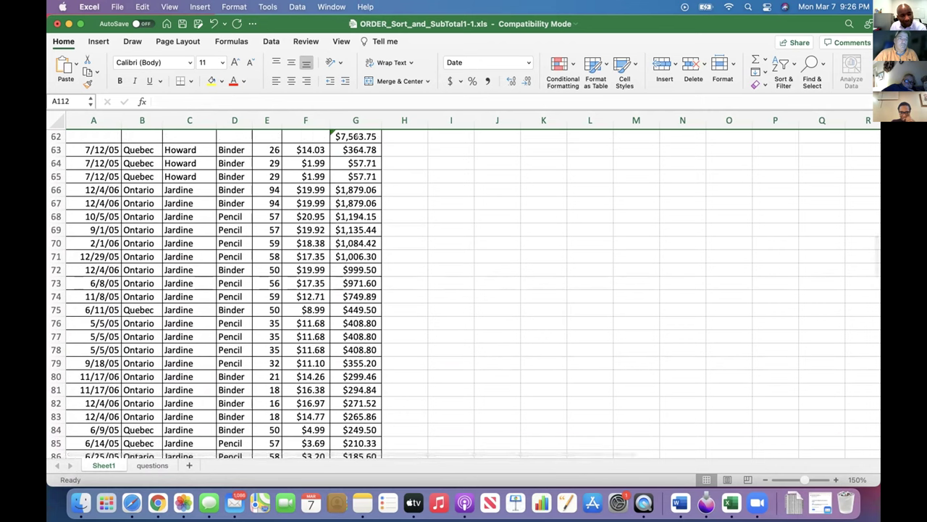
left_click(355, 148)
AutoSum the Jardine totals into G112 as =SUM(G63:G111), dismissing the inconsistent-formula warning.
left_click_drag(355, 148, 378, 381)
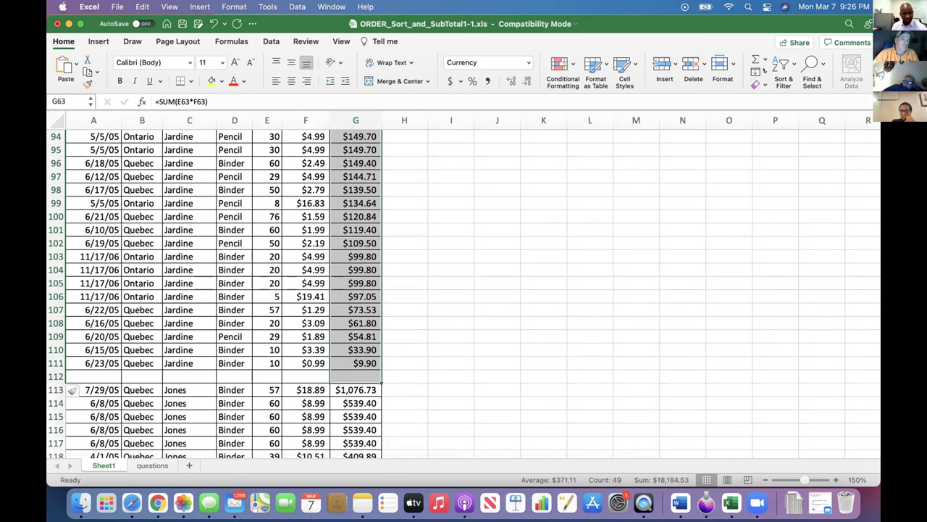
left_click(765, 60)
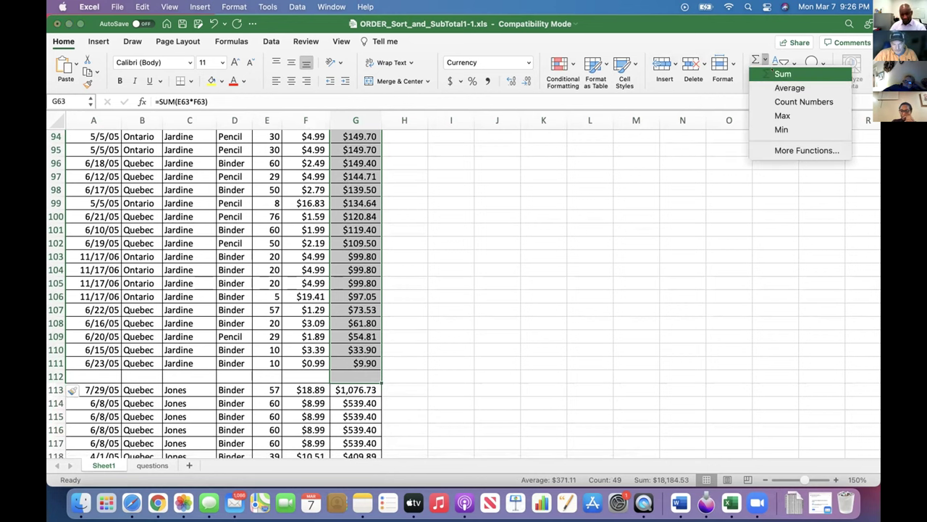
left_click(783, 74)
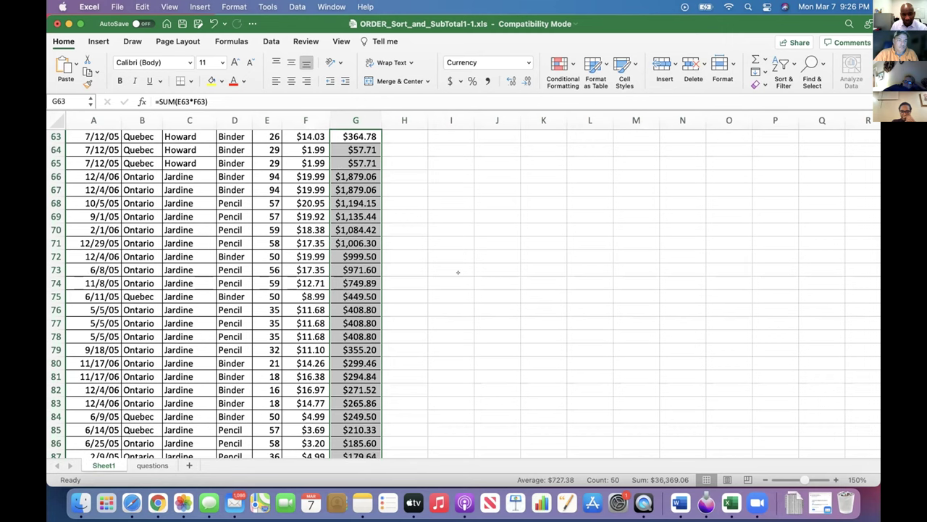
scroll(458, 272, "down", 8)
scroll(464, 293, "down", 5)
left_click(356, 310)
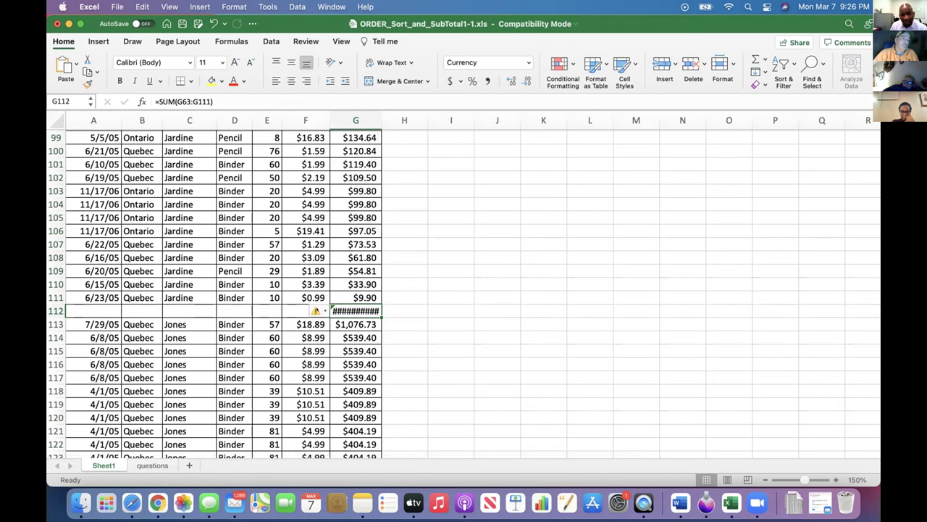
left_click(315, 310)
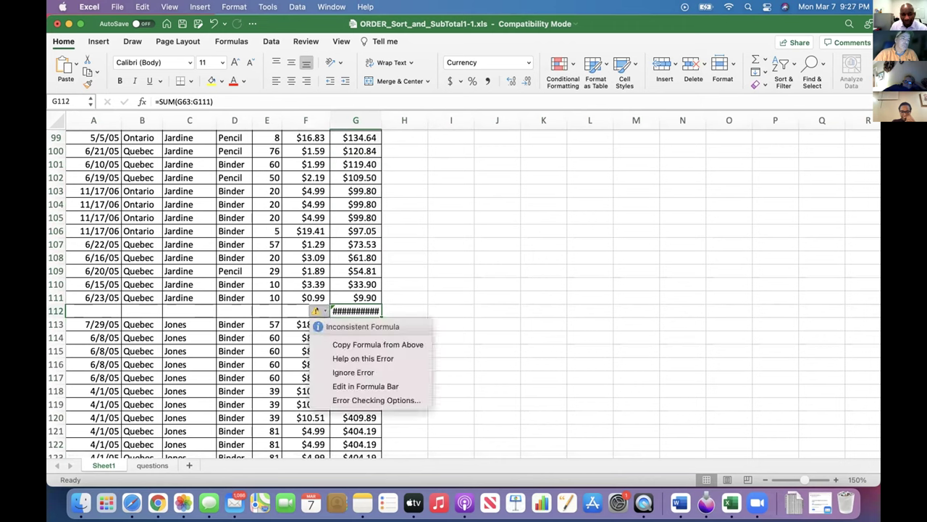
key("Escape")
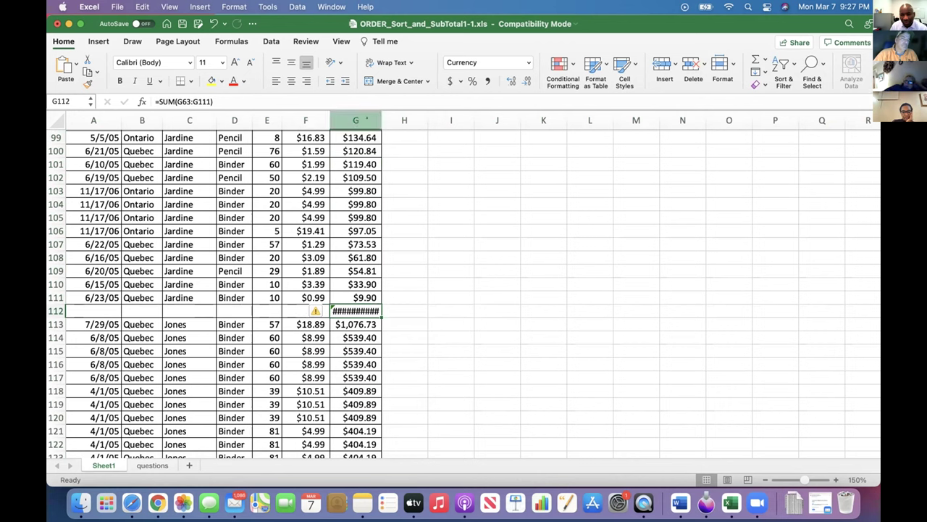
Widen column G so the $18,184.53 subtotal displays fully.
mouse_move(381, 120)
left_mouse_down()
mouse_move(394, 122)
mouse_move(387, 125)
left_mouse_up()
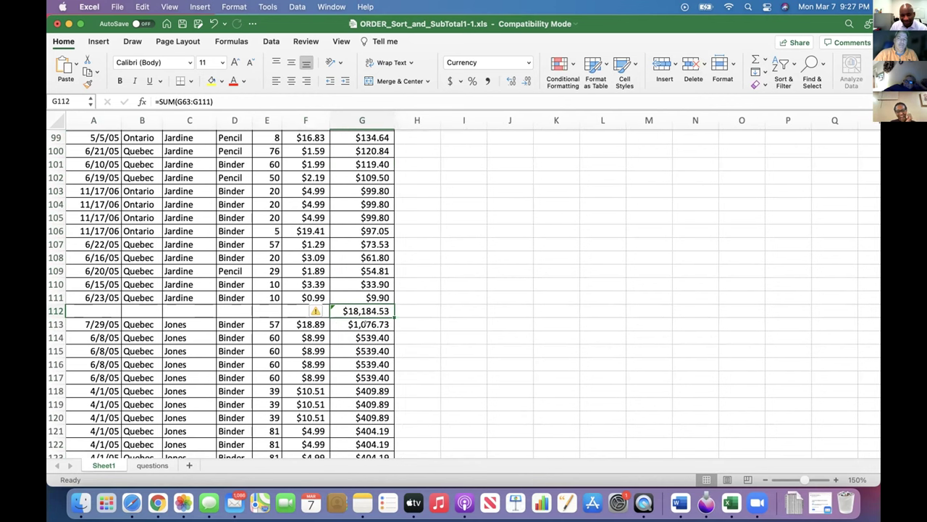
scroll(376, 143, "up", 1)
scroll(463, 290, "down", 10)
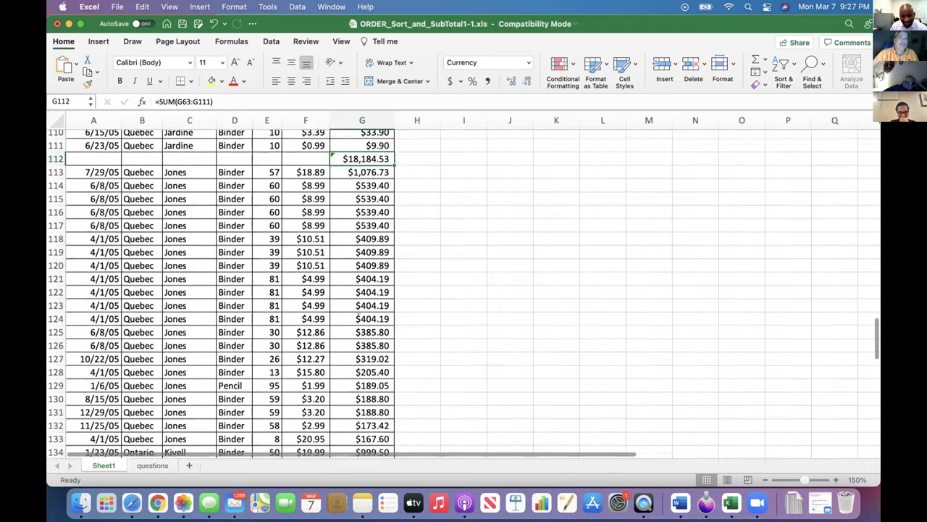
Insert a blank row 134 above the first Kivell row.
scroll(463, 290, "down", 3)
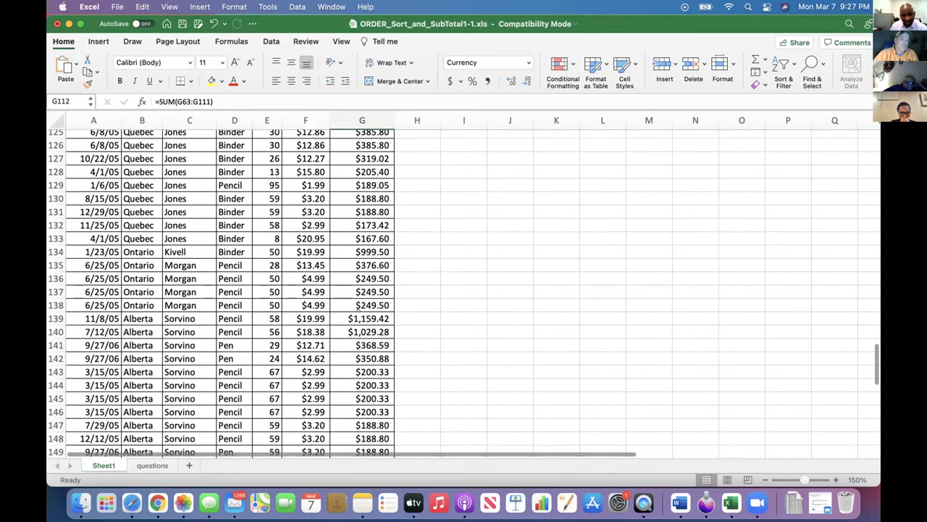
scroll(464, 290, "down", 1)
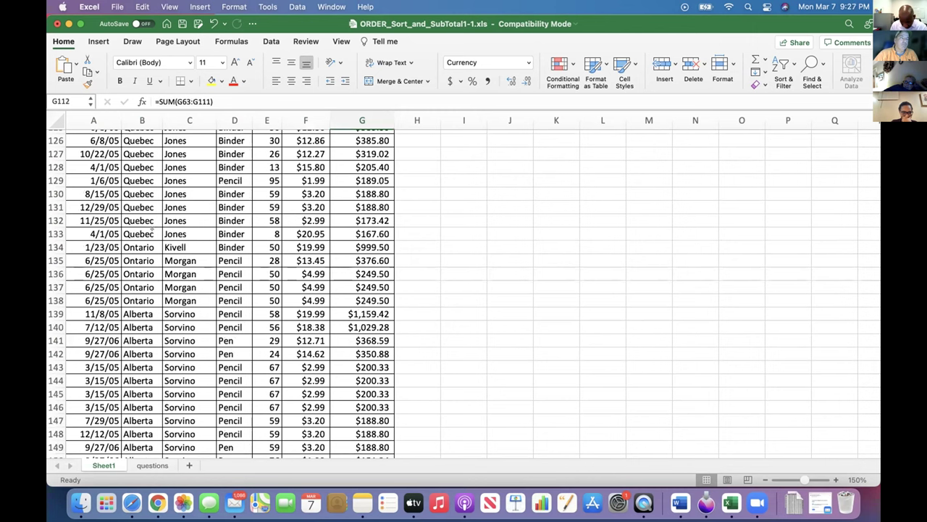
left_click(82, 247)
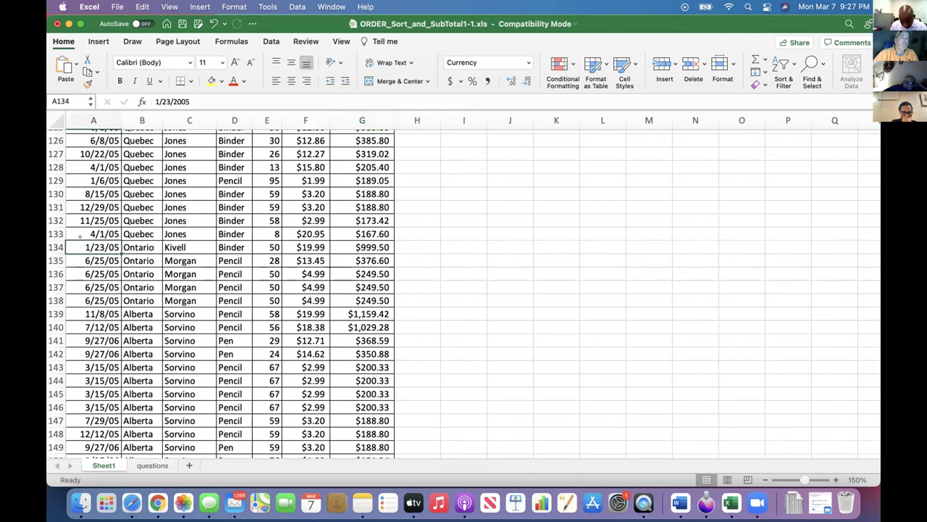
right_click(58, 247)
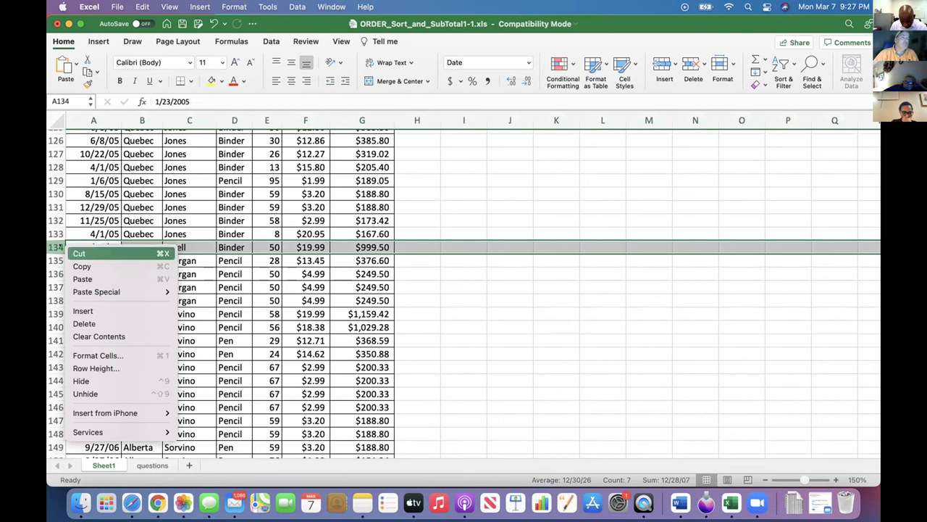
left_click(94, 310)
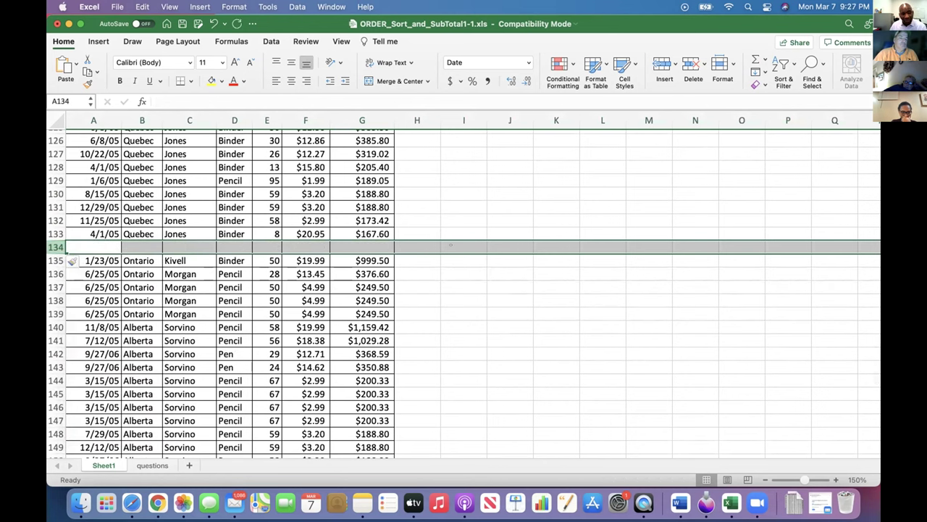
scroll(311, 229, "up", 3)
scroll(311, 229, "down", 6)
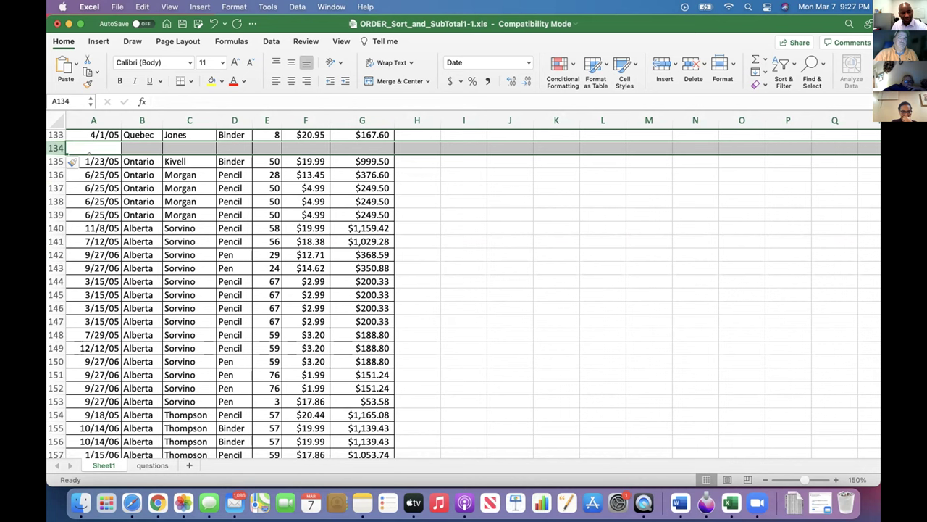
left_click(94, 161)
right_click(105, 163)
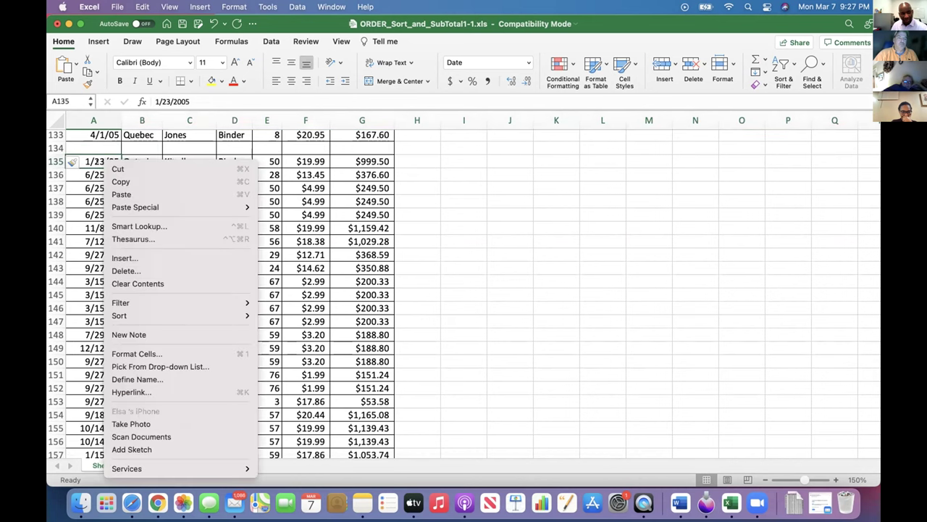
left_click(133, 257)
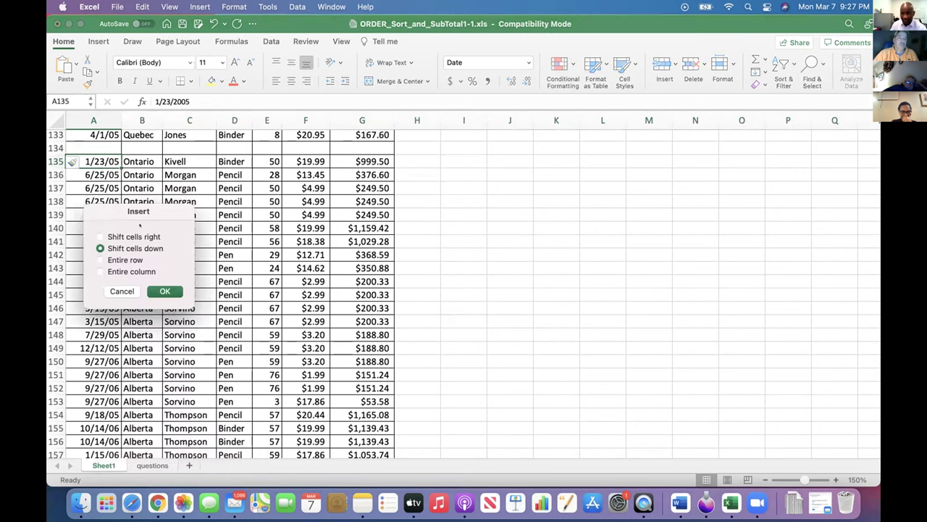
left_click(119, 290)
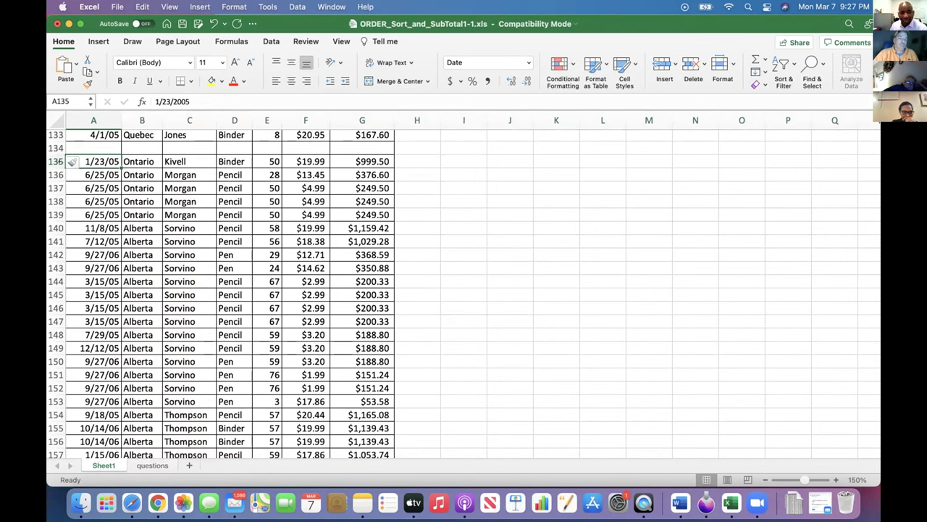
Insert blank rows 136 and 141 before the Morgan and Sorvino groups.
left_click(57, 161)
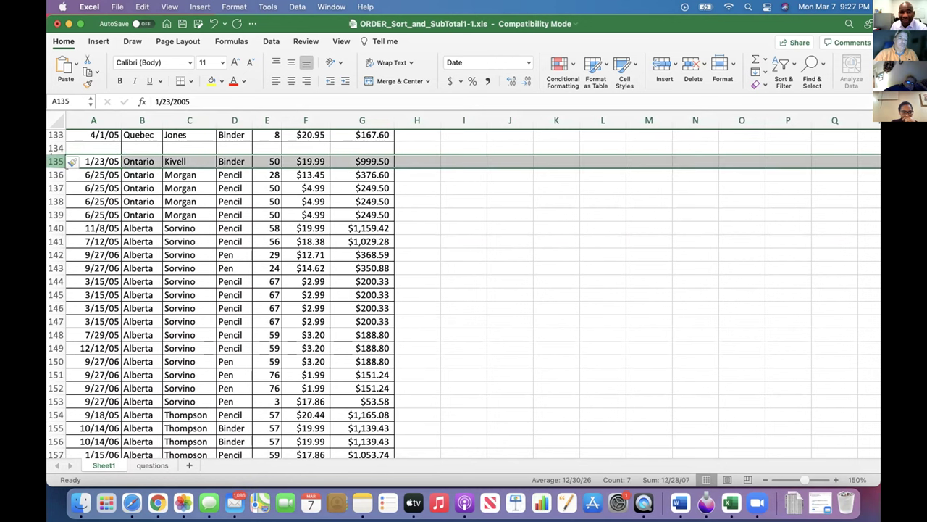
left_click(56, 175)
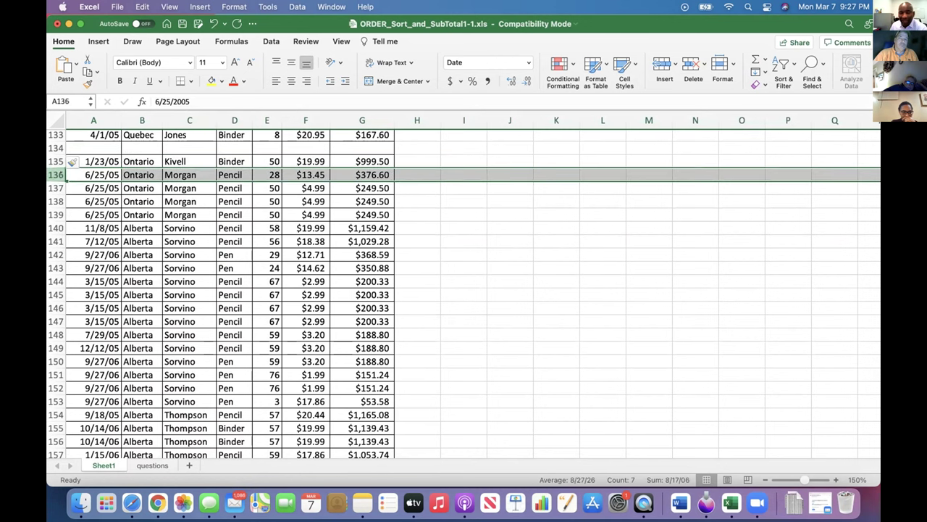
right_click(65, 177)
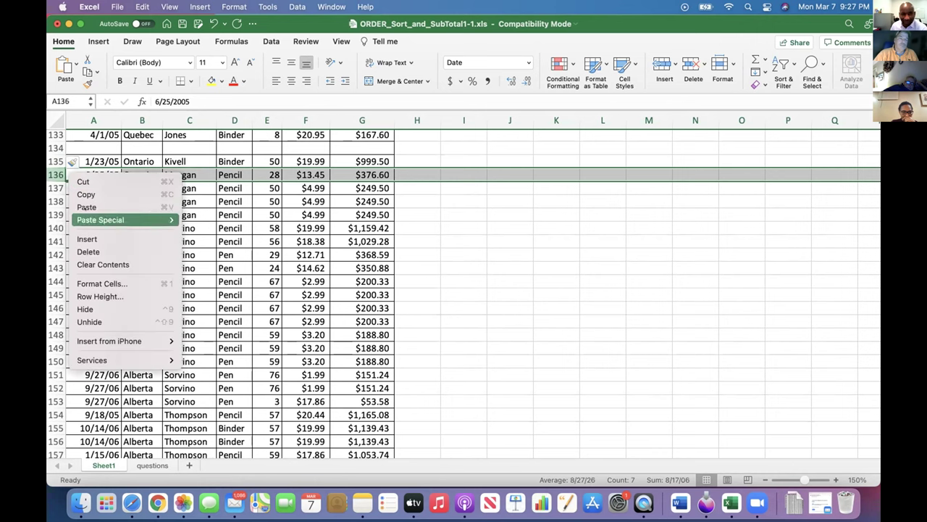
left_click(86, 239)
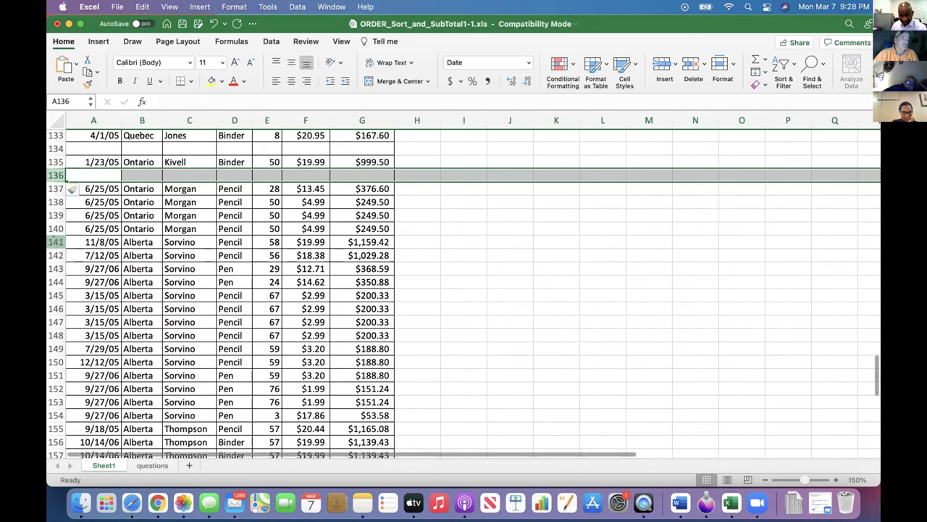
left_click(56, 242)
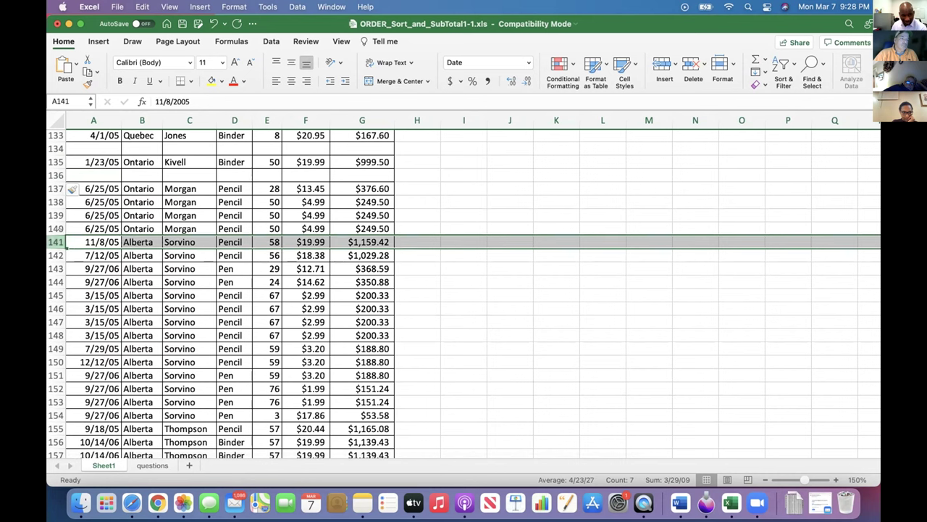
right_click(71, 243)
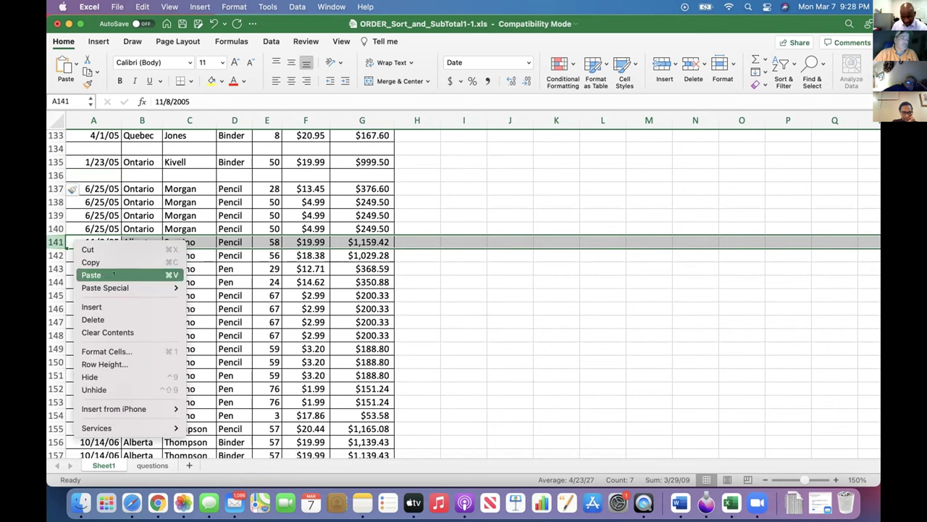
left_click(106, 305)
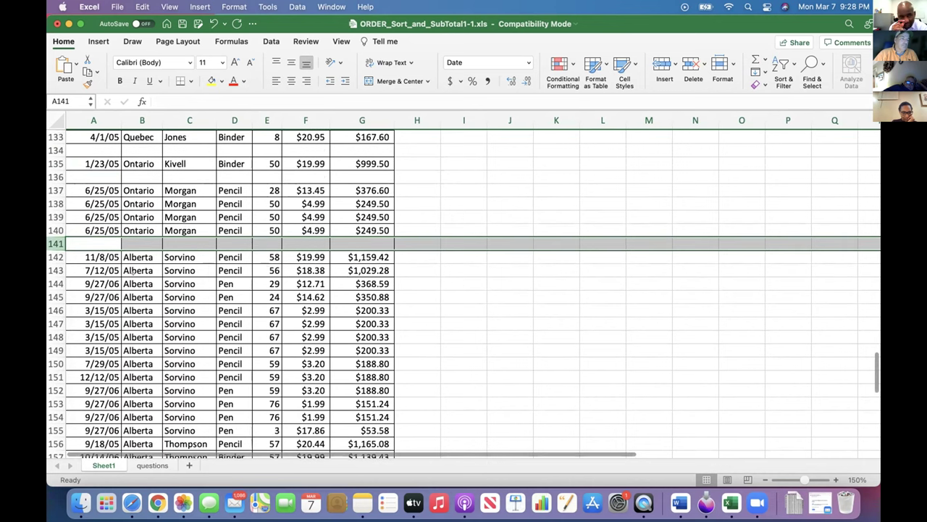
Insert a blank row 156 between Sorvino's last Pen sale and Thompson's Alberta rows.
scroll(464, 290, "up", 2)
scroll(264, 304, "down", 8)
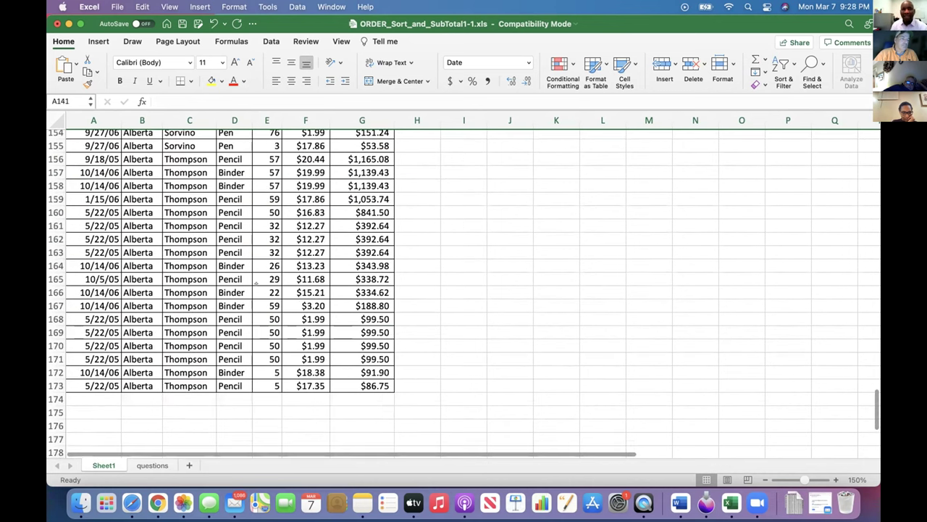
left_click(94, 159)
right_click(83, 159)
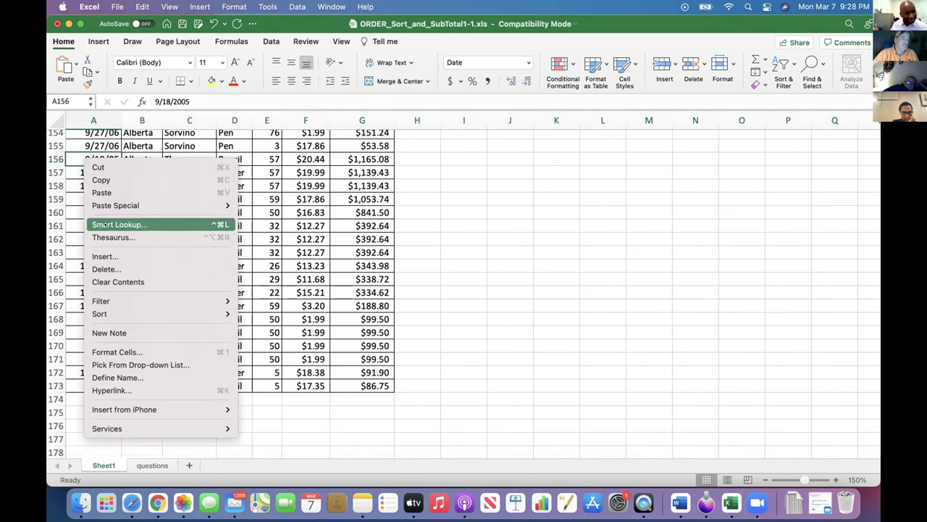
left_click(105, 257)
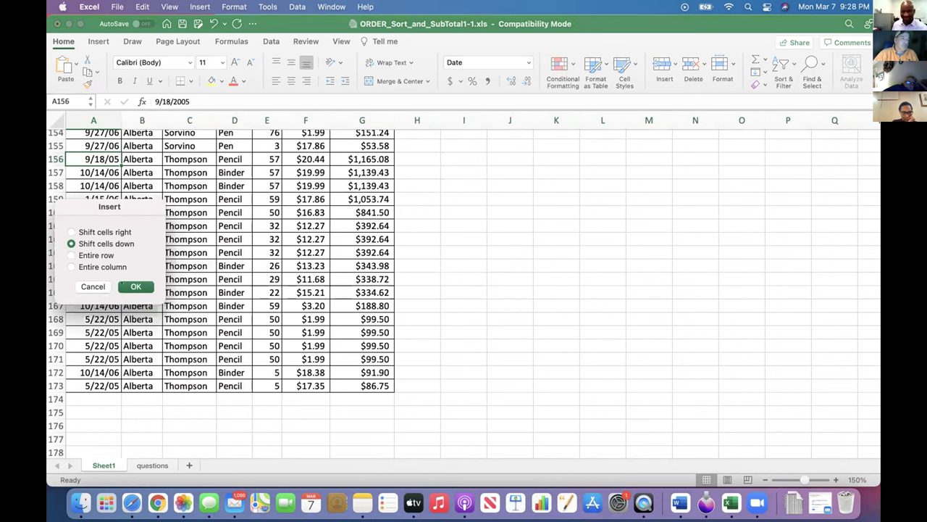
left_click(89, 286)
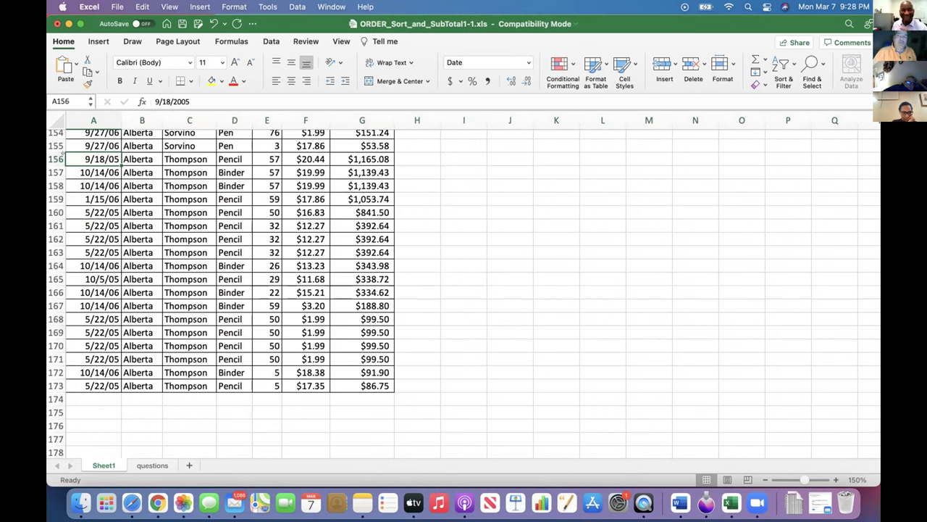
left_click(58, 159)
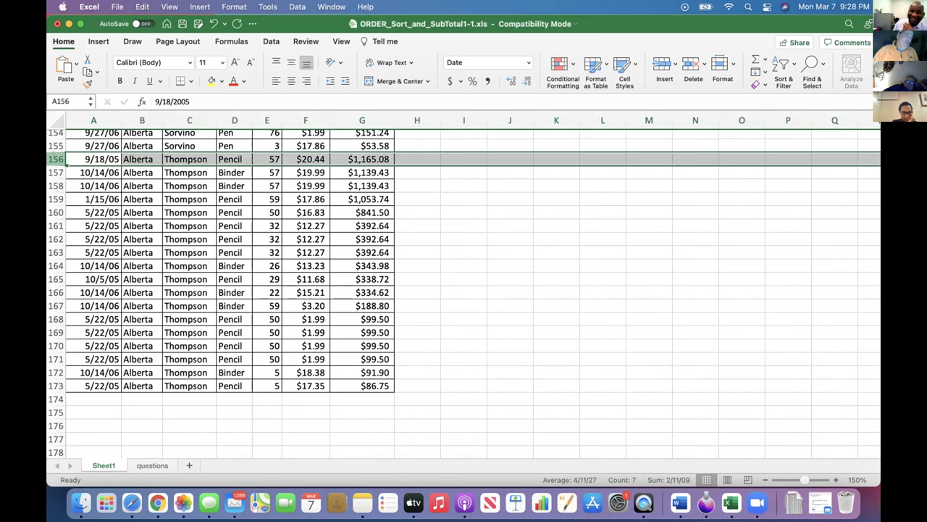
right_click(65, 159)
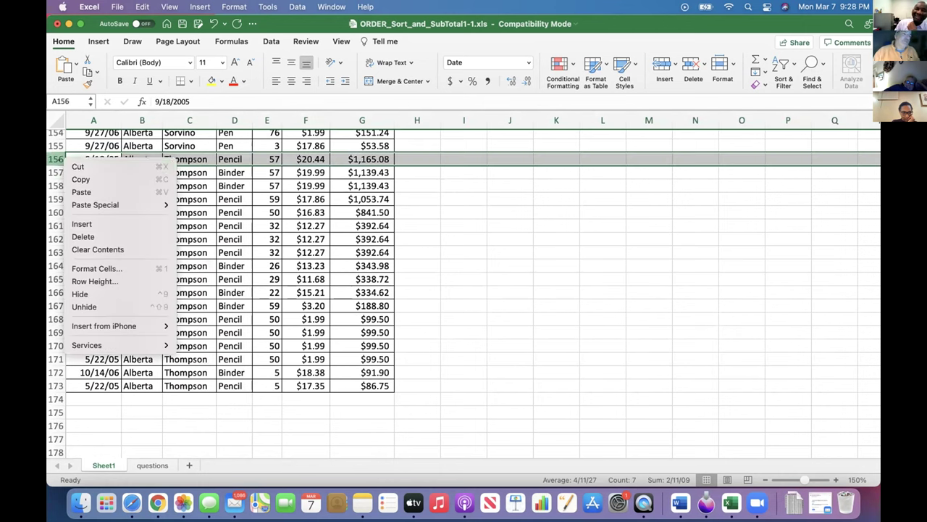
left_click(81, 223)
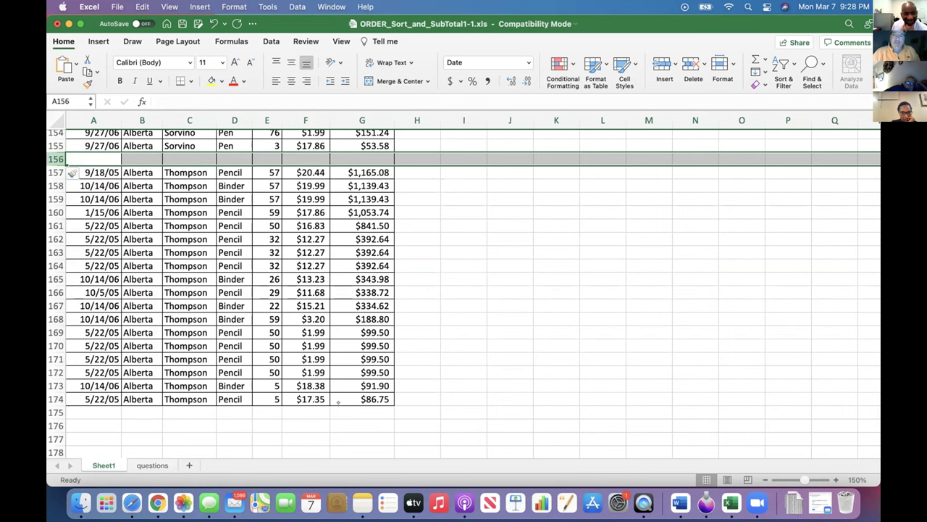
left_click(338, 407)
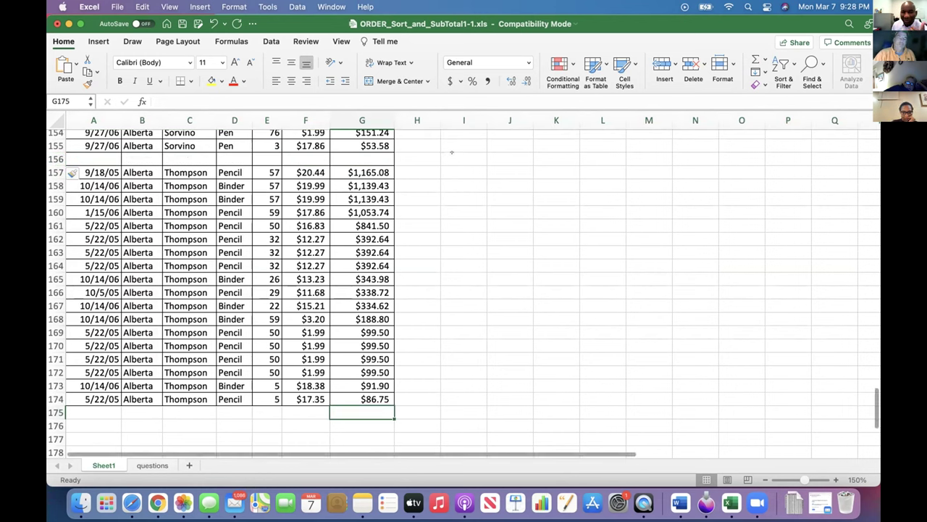
Add a SUM subtotal of Thompson's Totals in the blank row below his group.
left_click_drag(357, 172, 346, 413)
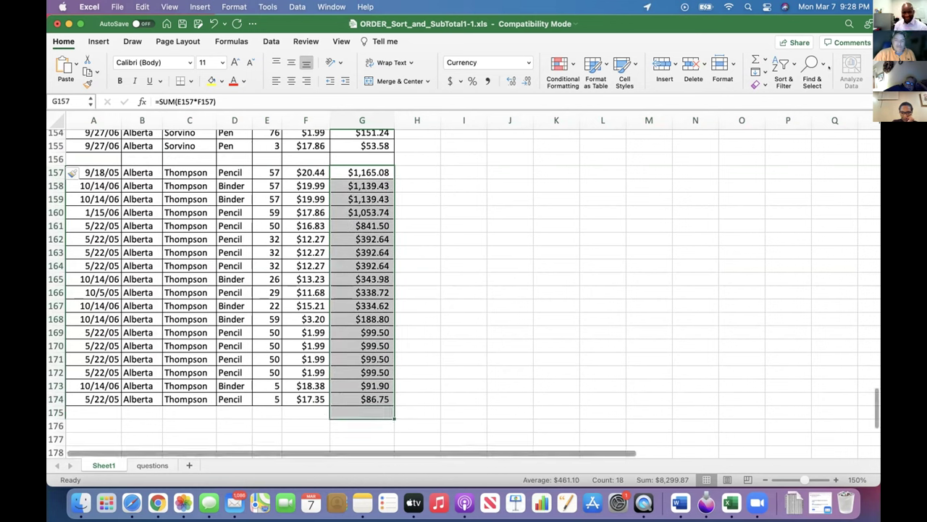
left_click(765, 59)
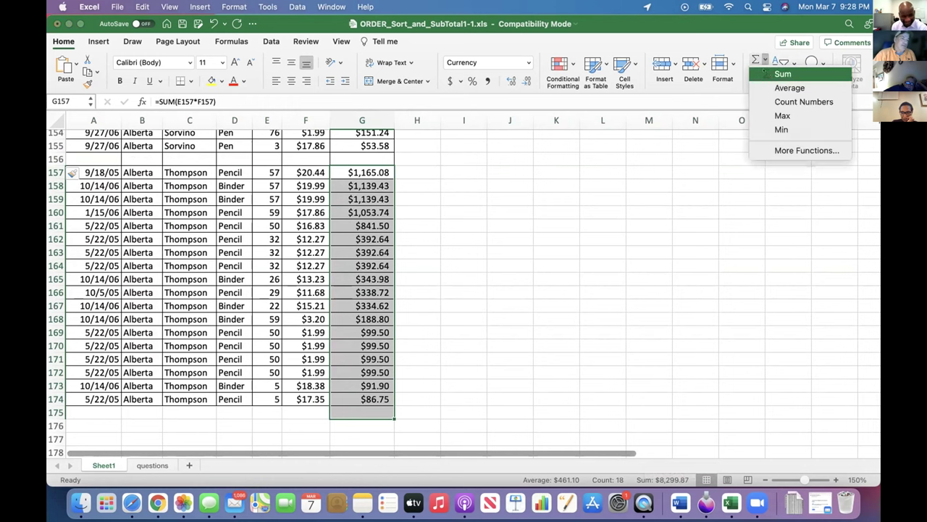
left_click(782, 74)
scroll(571, 183, "down", 3)
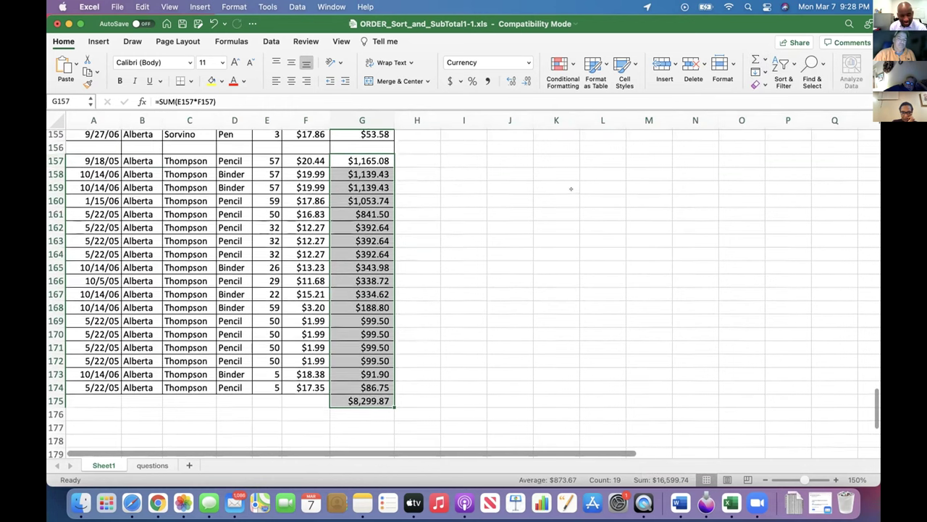
scroll(570, 182, "up", 6)
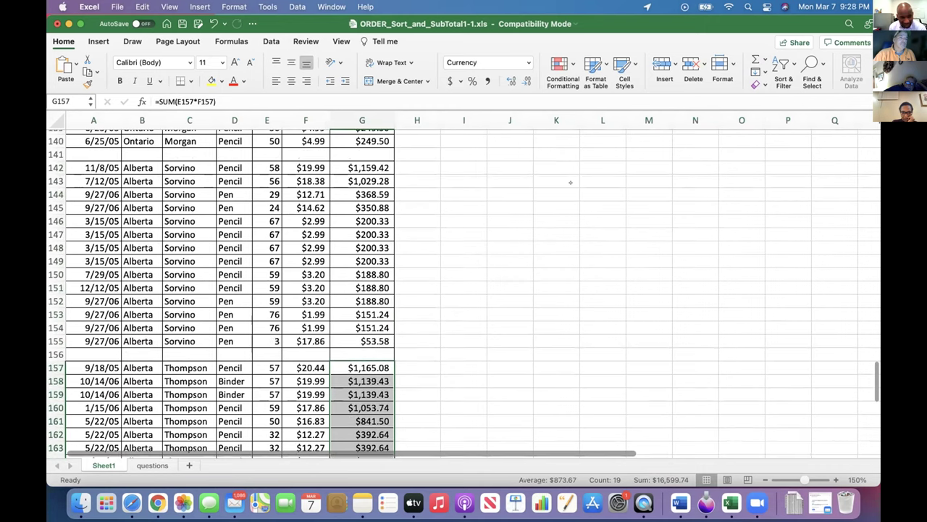
Add a SUM subtotal of Sorvino's Totals in G156.
left_click_drag(362, 167, 361, 349)
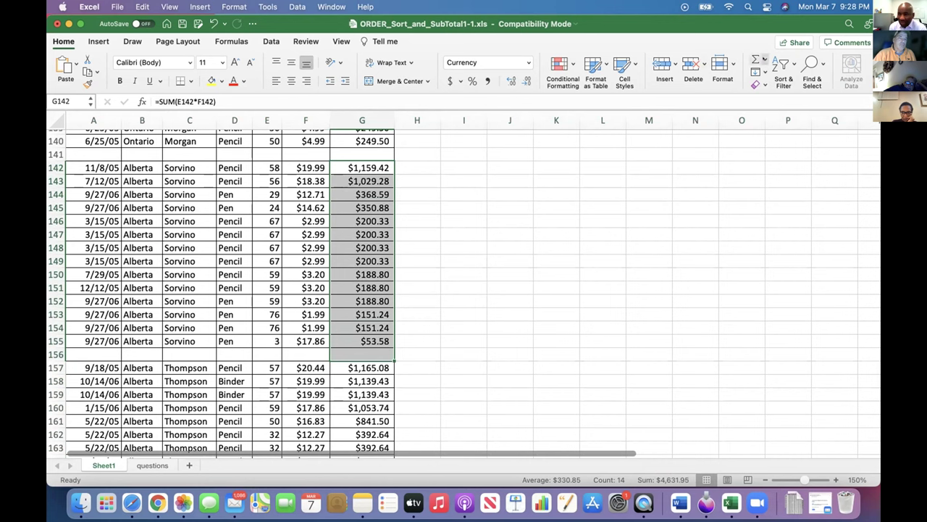
left_click(765, 60)
left_click(782, 73)
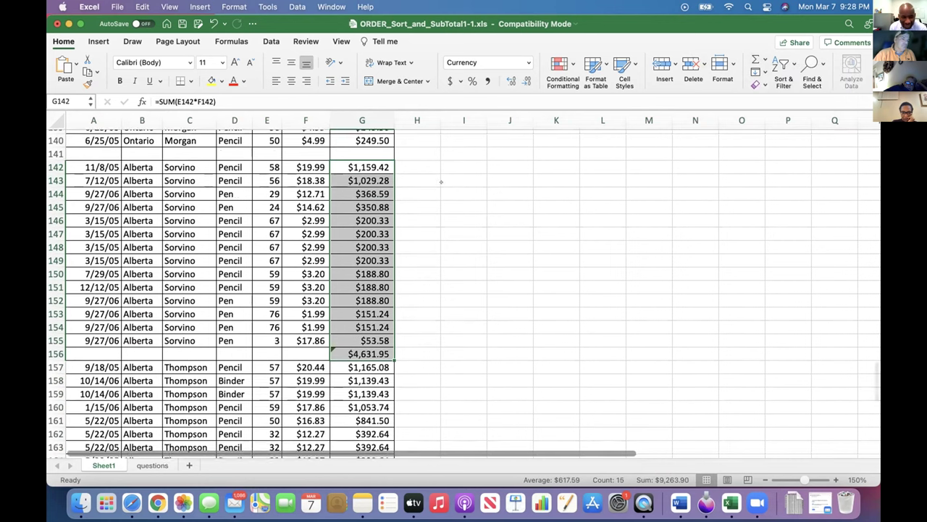
scroll(435, 182, "down", 1)
scroll(434, 182, "up", 4)
scroll(433, 182, "up", 1)
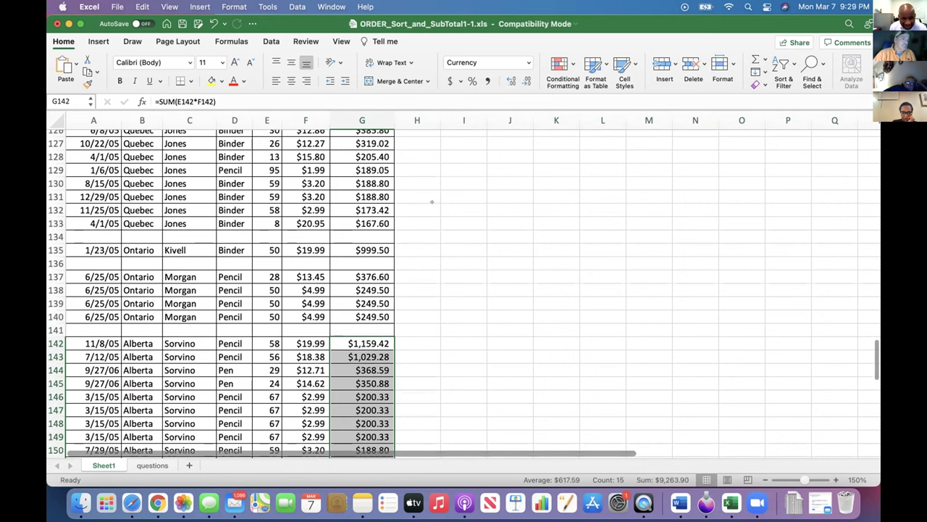
Add Morgan's SUM subtotal of $1,125.10 in G141, below his four Ontario Pencil sales.
left_click_drag(363, 276, 366, 331)
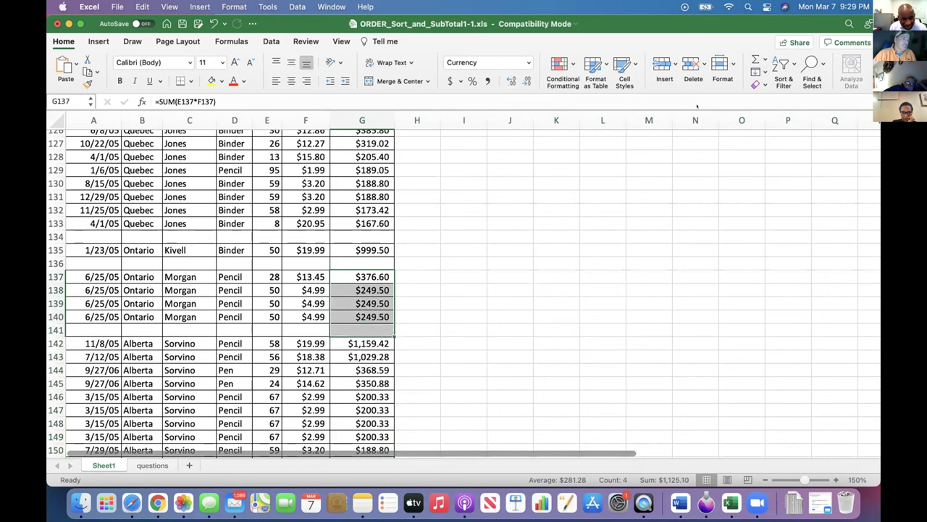
left_click(765, 58)
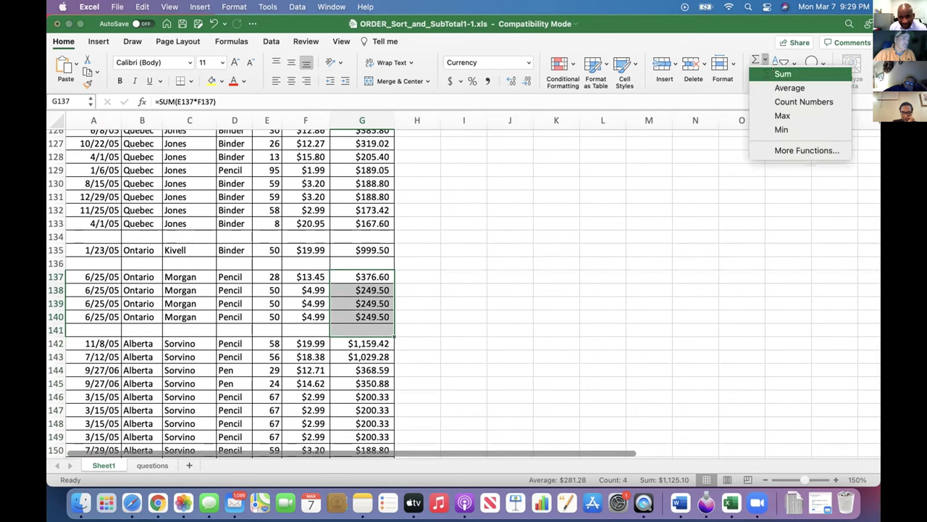
left_click(782, 72)
scroll(415, 208, "down", 6)
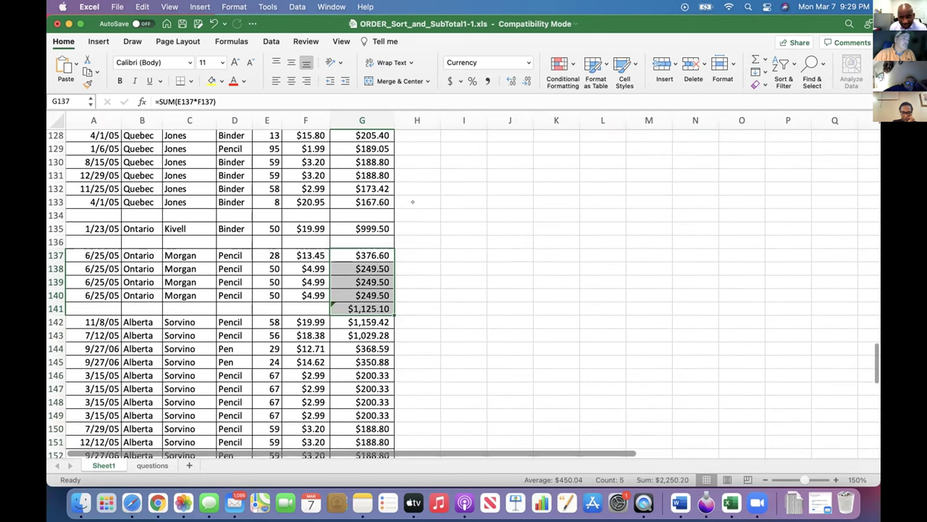
scroll(411, 202, "up", 5)
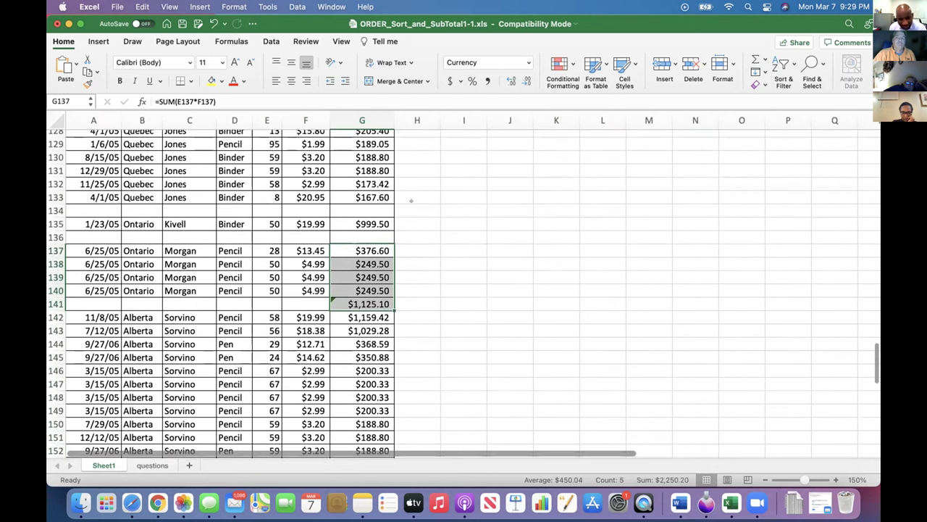
scroll(411, 200, "down", 1)
scroll(406, 201, "up", 9)
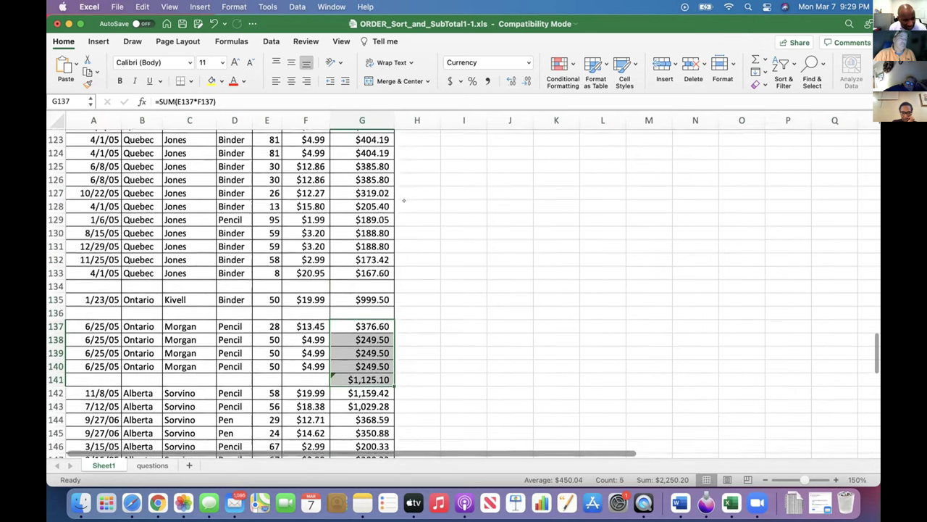
left_click_drag(362, 178, 435, 443)
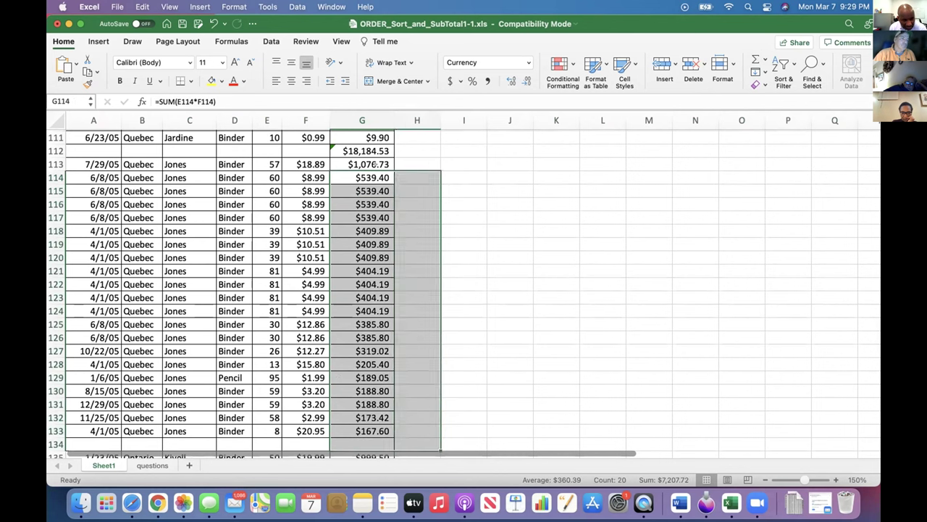
Sum Jones's Quebec Totals in G113:G134, giving $8,284.45 in G134.
left_click(362, 178)
left_click_drag(362, 165, 347, 444)
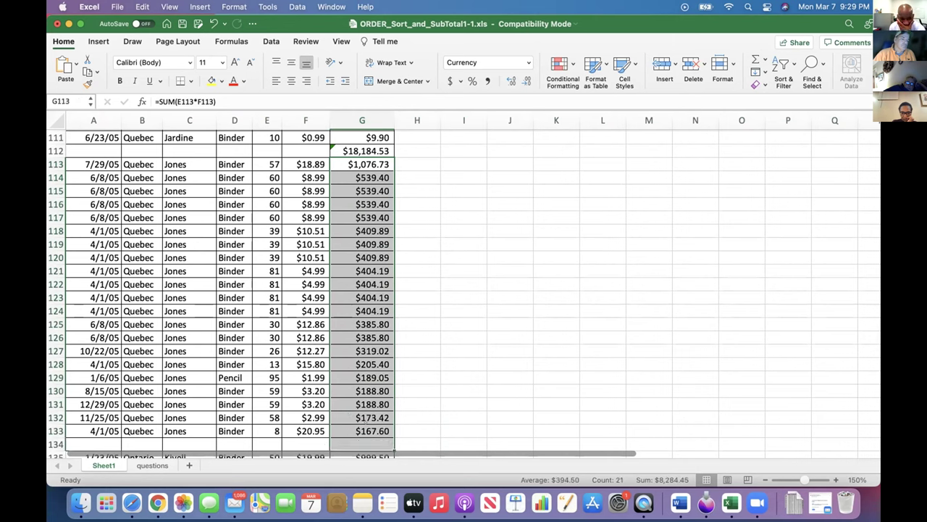
left_click(765, 59)
left_click(785, 73)
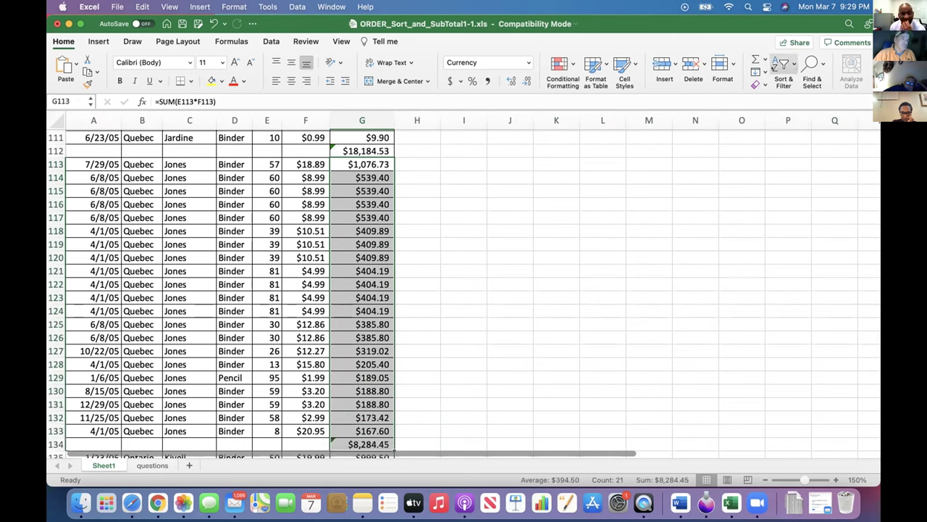
scroll(441, 224, "down", 5)
scroll(442, 226, "down", 1)
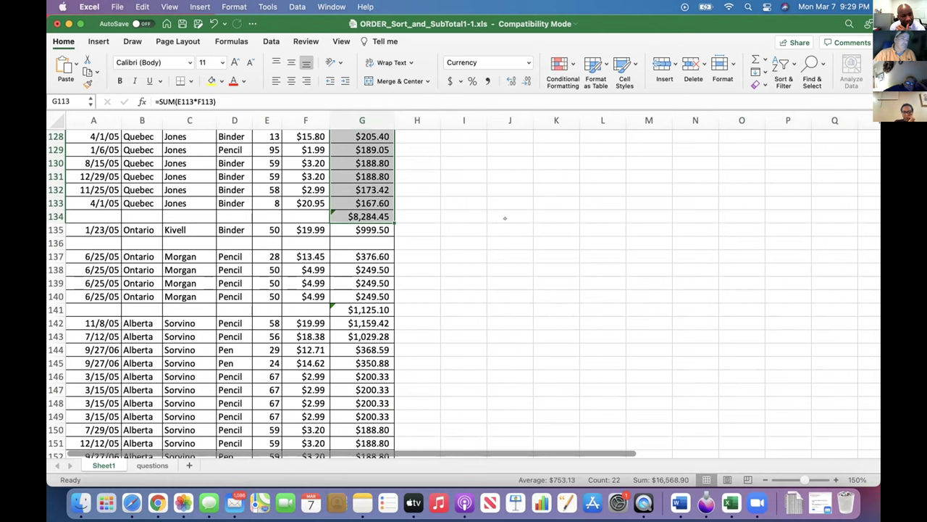
Check the lone Kivell row's Total in G135 and review the groups further down.
left_click(368, 229)
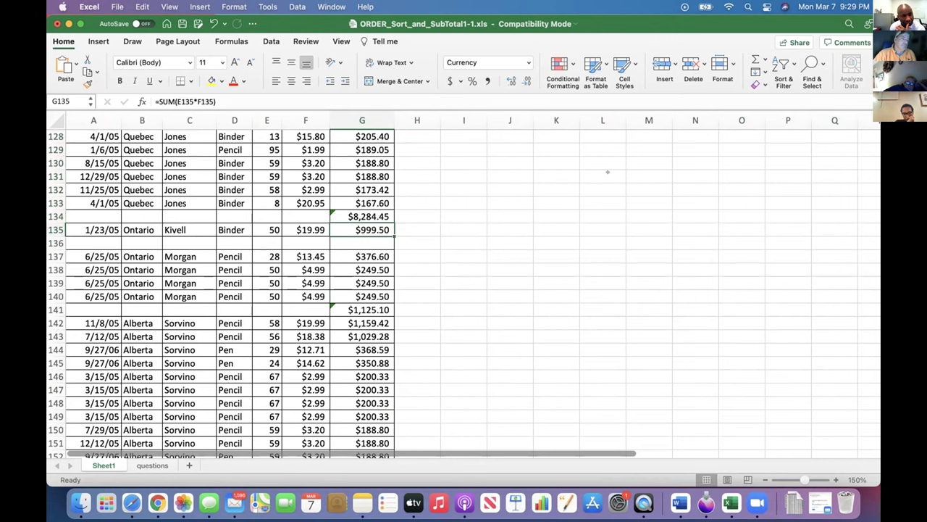
scroll(608, 172, "down", 1)
scroll(608, 172, "down", 2)
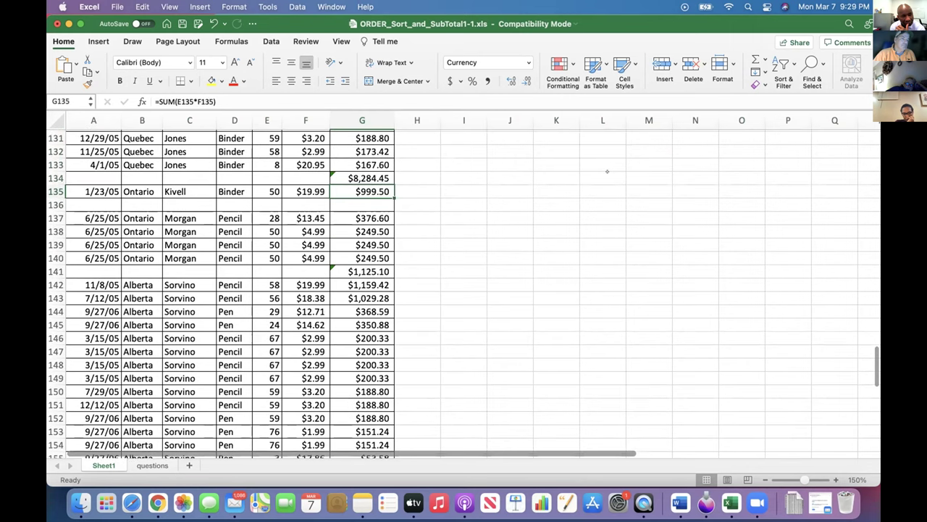
scroll(607, 171, "down", 3)
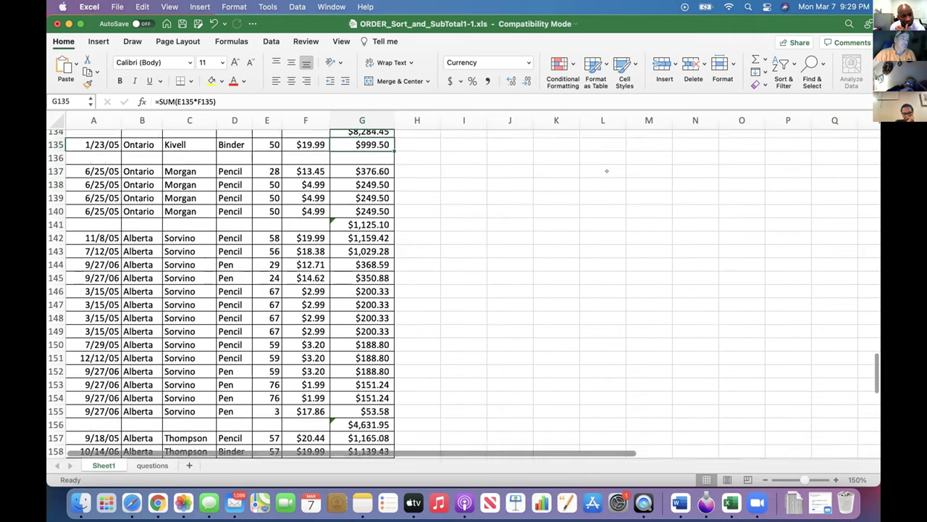
scroll(607, 171, "down", 8)
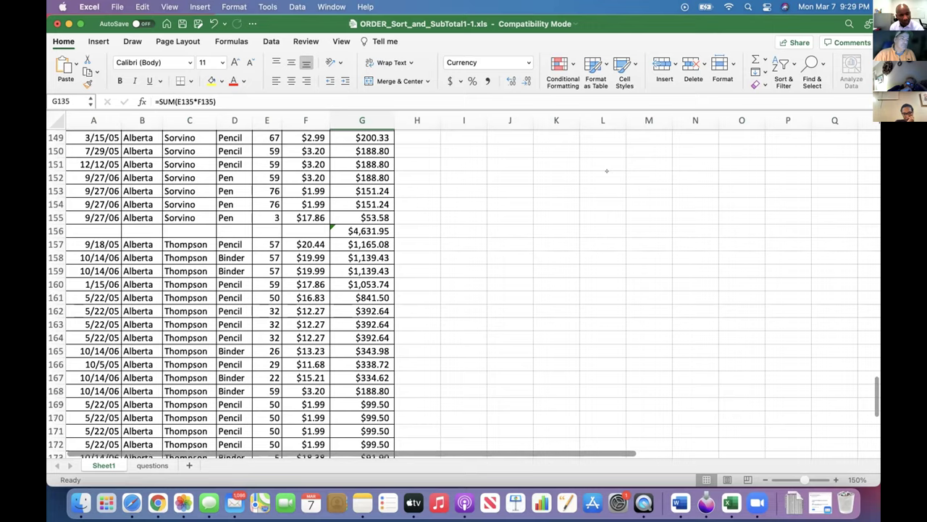
left_click(339, 335)
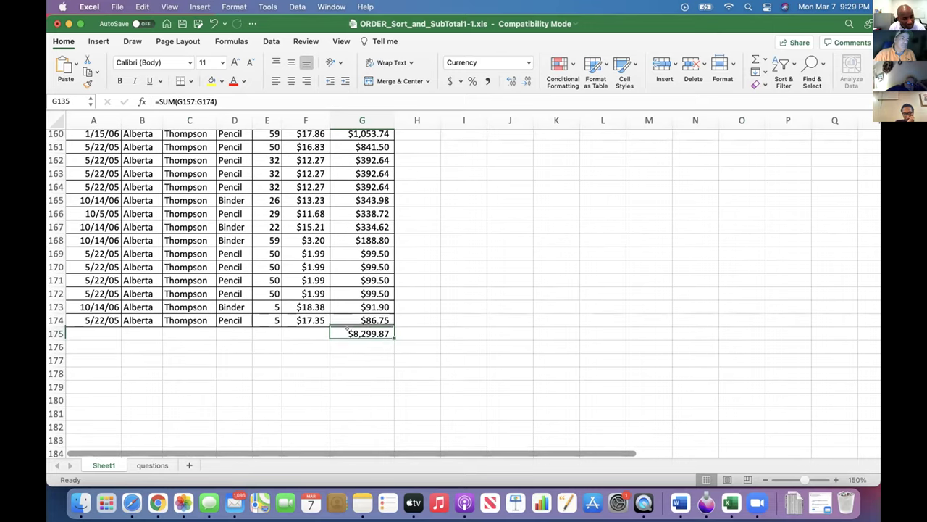
left_click(244, 80)
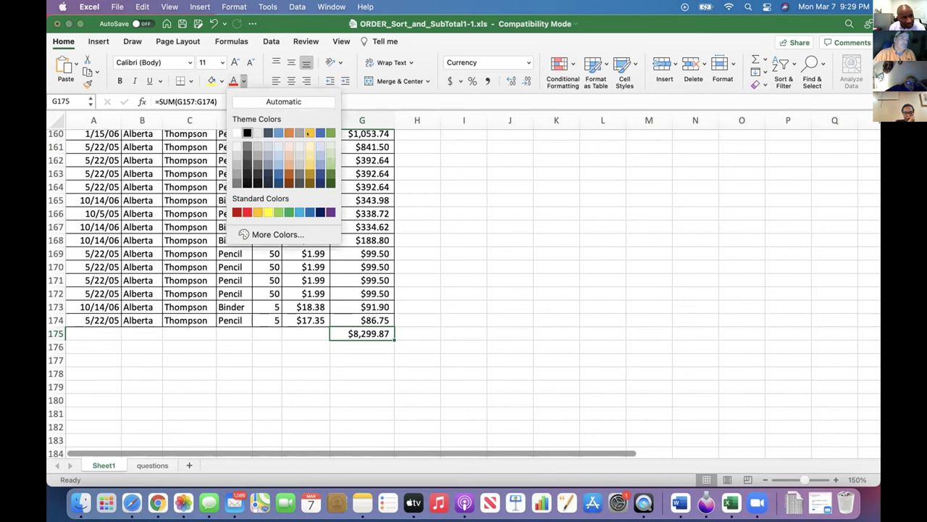
left_click(309, 133)
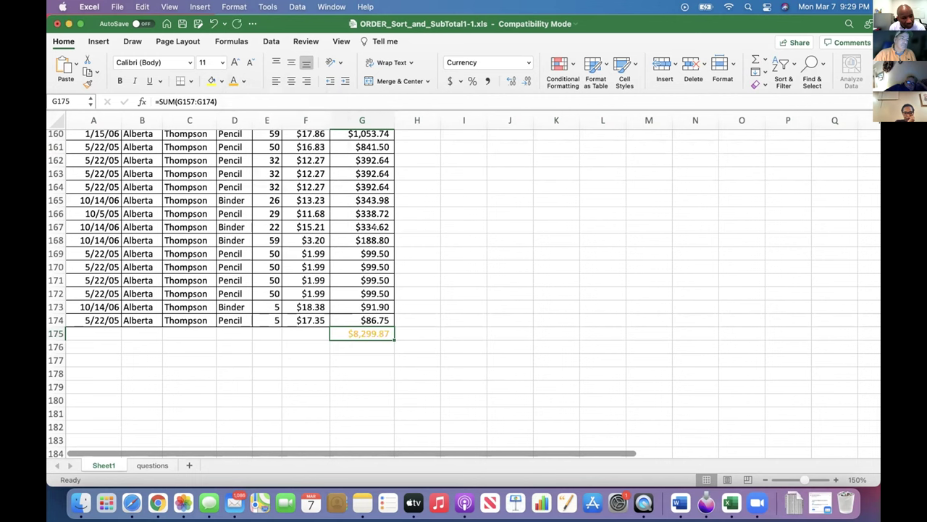
scroll(374, 227, "down", 2)
scroll(362, 210, "up", 7)
scroll(355, 197, "down", 3)
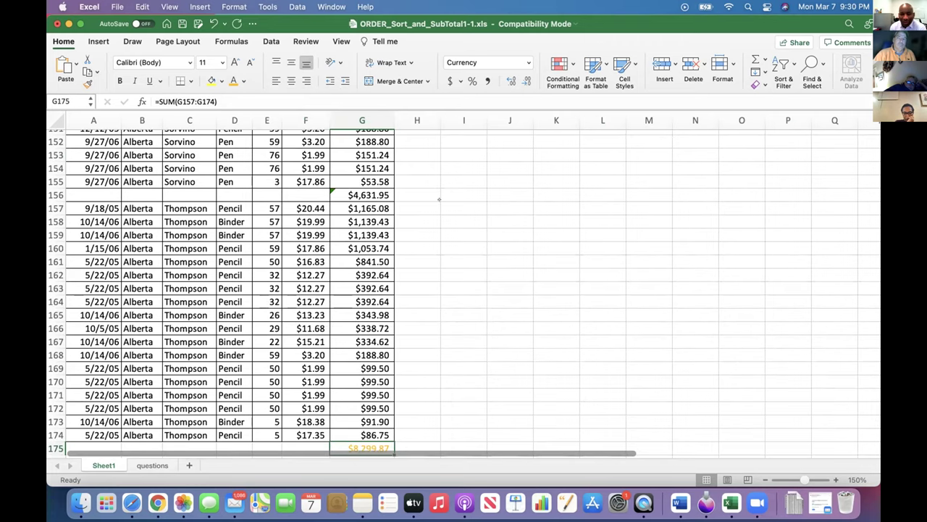
scroll(439, 202, "down", 1)
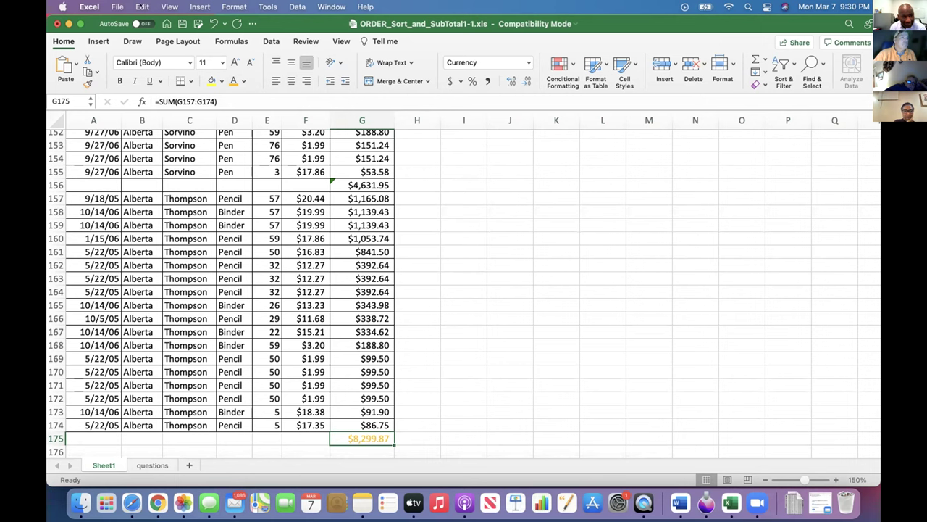
left_click(213, 23)
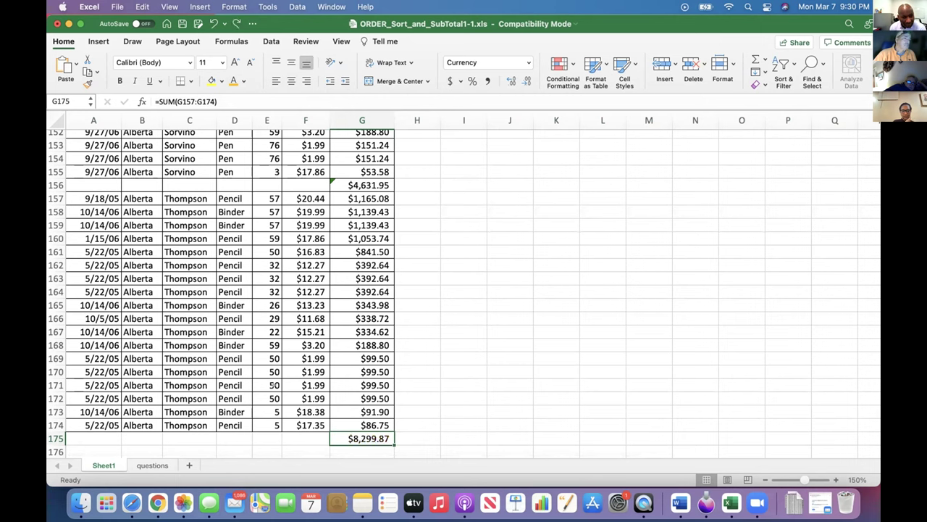
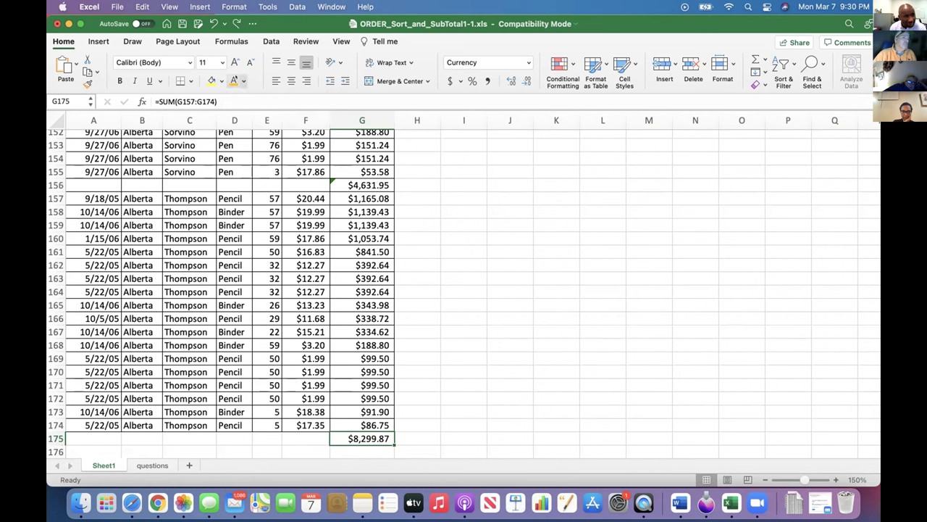
Fill the $8,299.87 Thompson subtotal in G175 dark red and bring the fill colours back up.
left_click(243, 81)
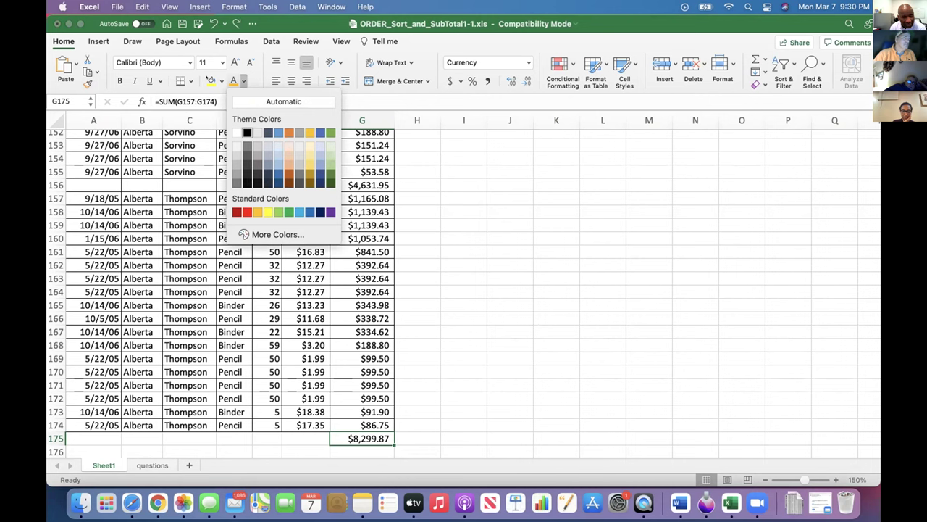
key("Escape")
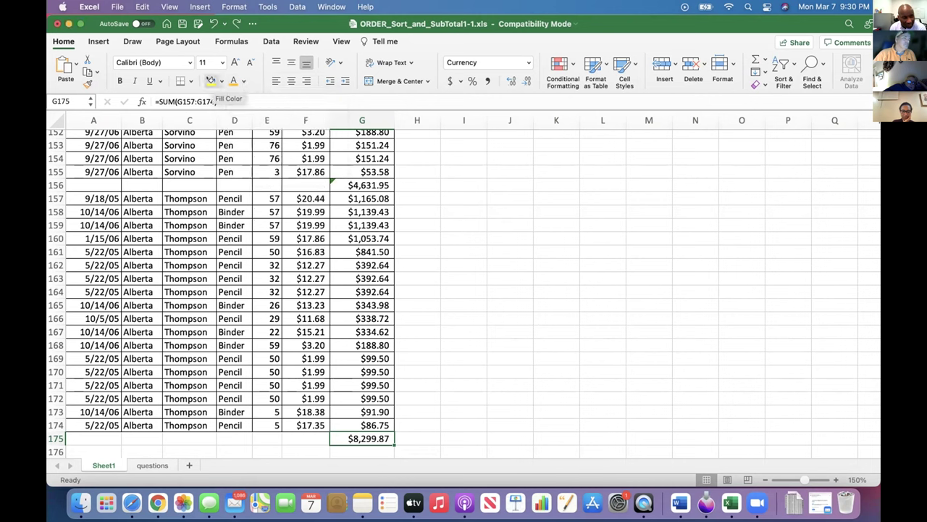
left_click(221, 80)
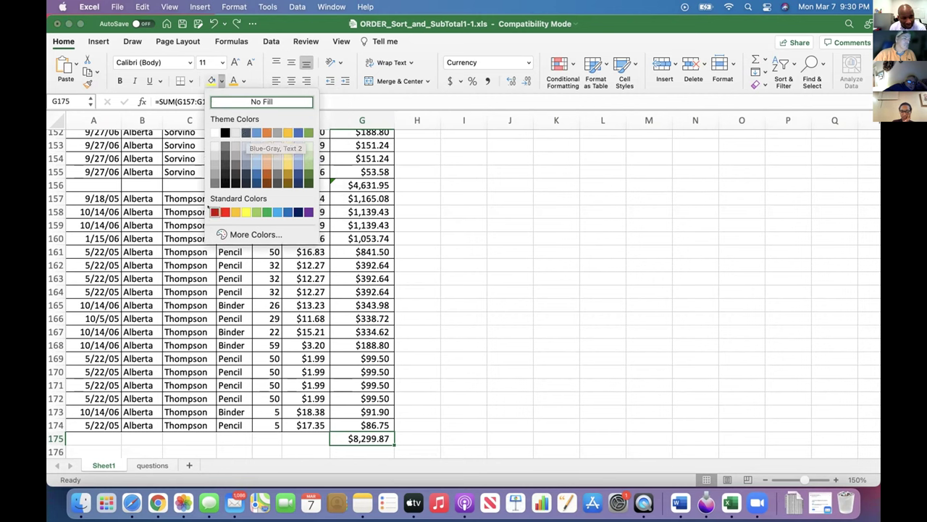
left_click(214, 211)
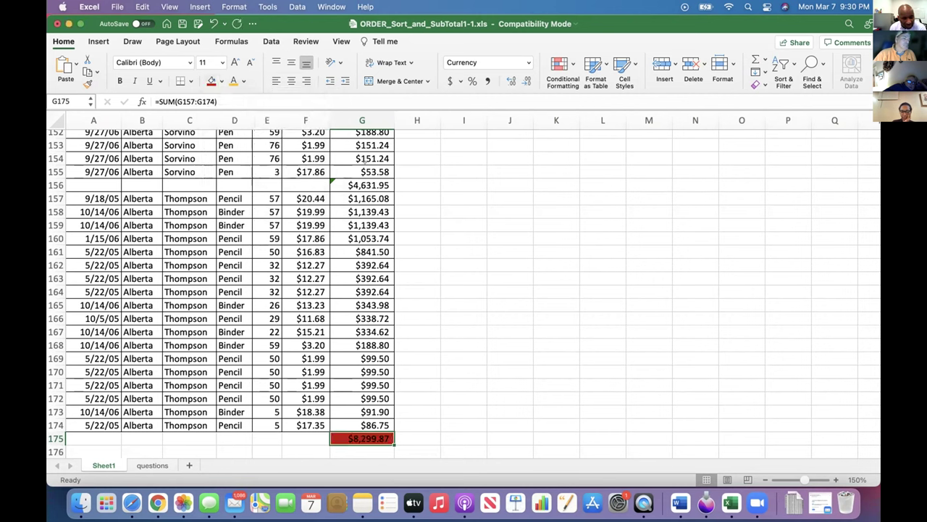
left_click(362, 185)
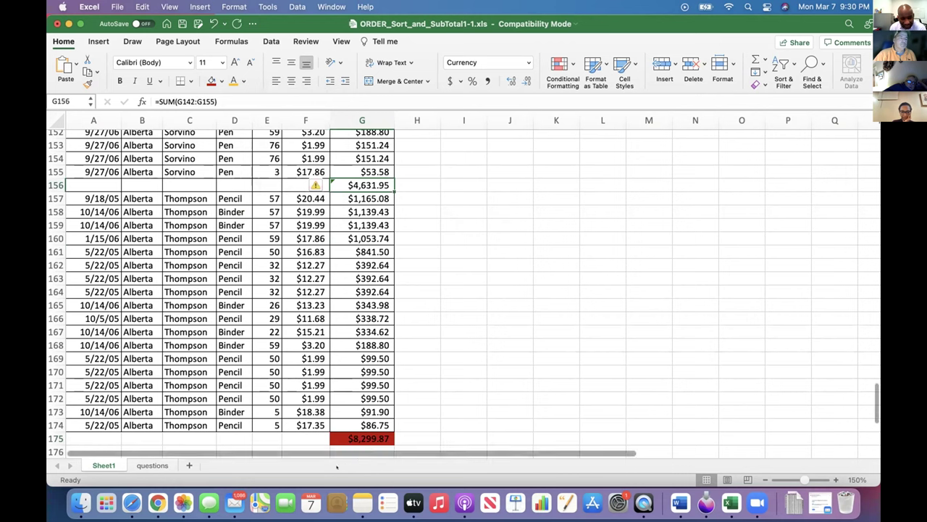
left_click(348, 431)
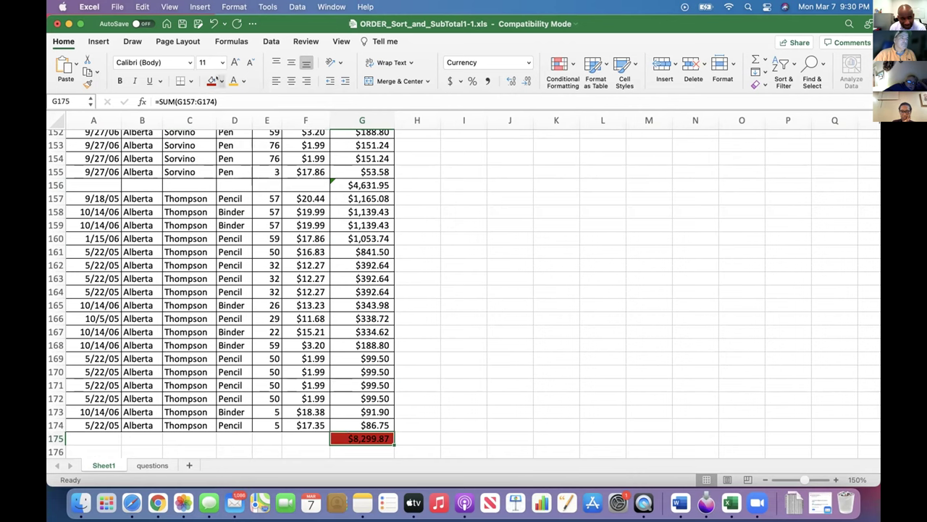
left_click(221, 81)
left_click(257, 146)
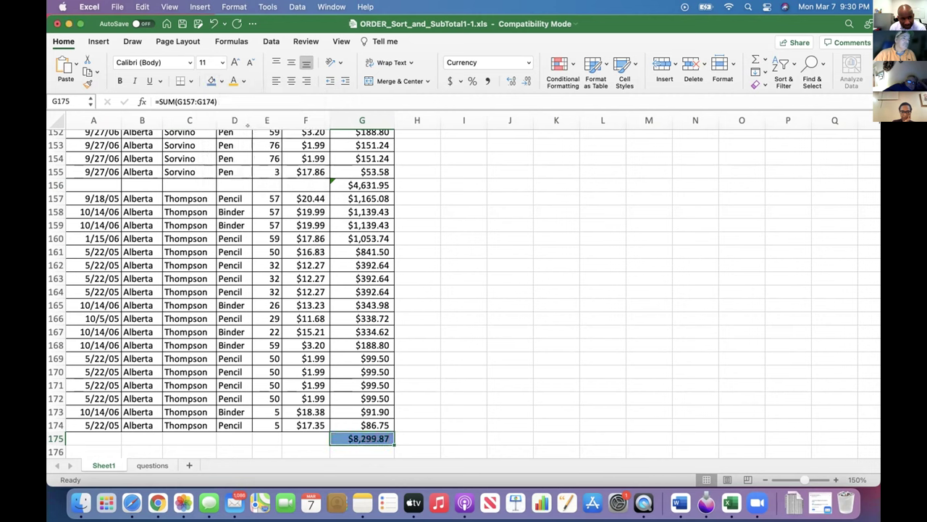
scroll(386, 187, "up", 1)
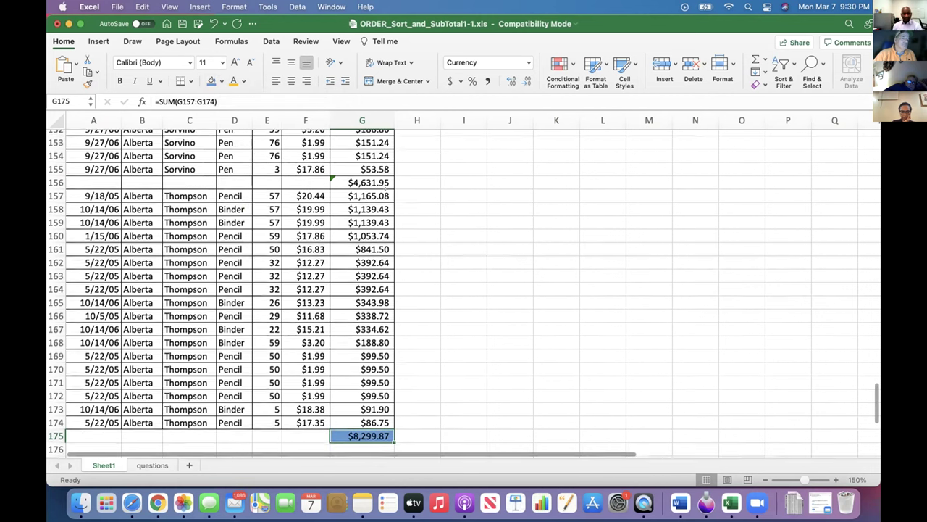
scroll(386, 186, "down", 1)
left_click(365, 172)
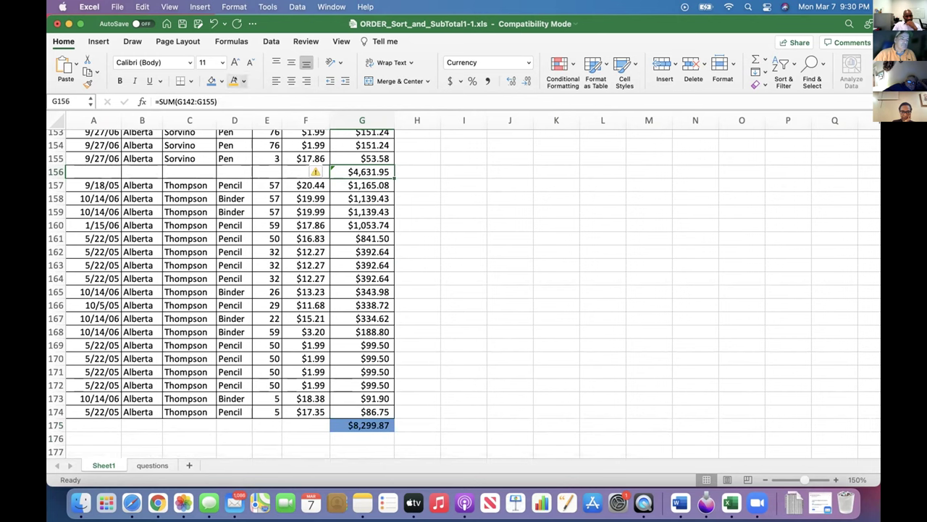
left_click(212, 80)
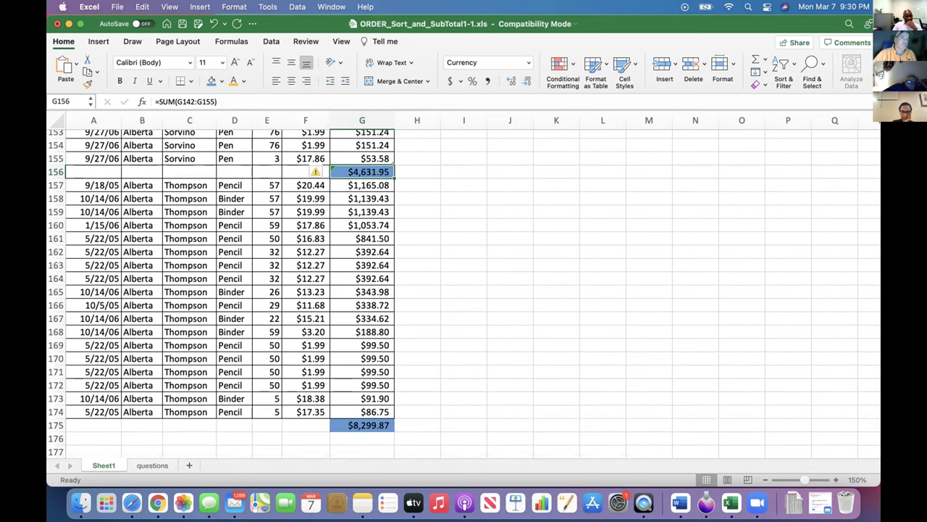
scroll(363, 289, "up", 8)
scroll(363, 290, "up", 1)
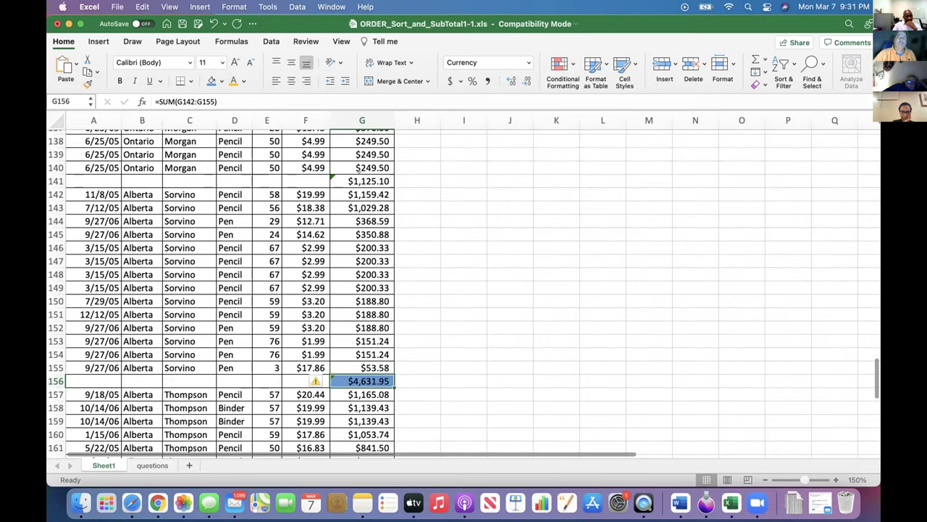
left_click(366, 178)
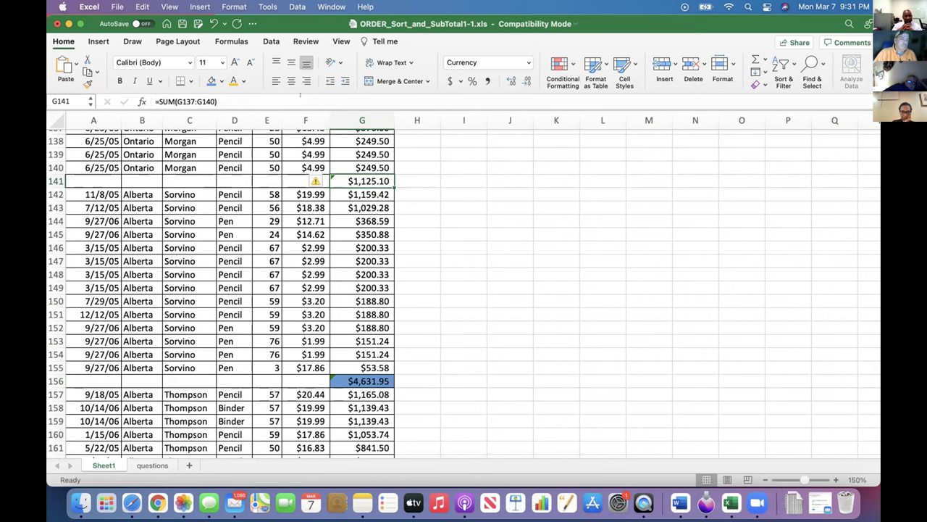
left_click(211, 80)
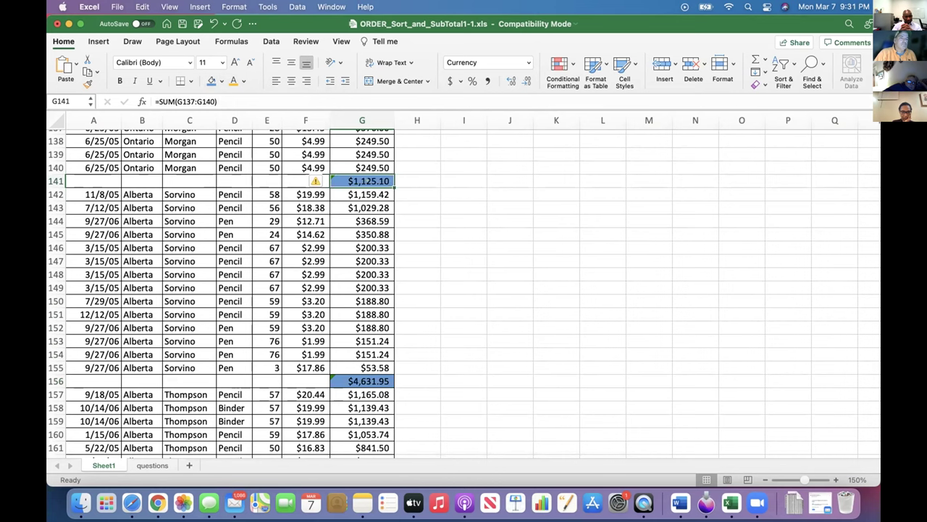
scroll(430, 236, "down", 2)
scroll(428, 232, "up", 8)
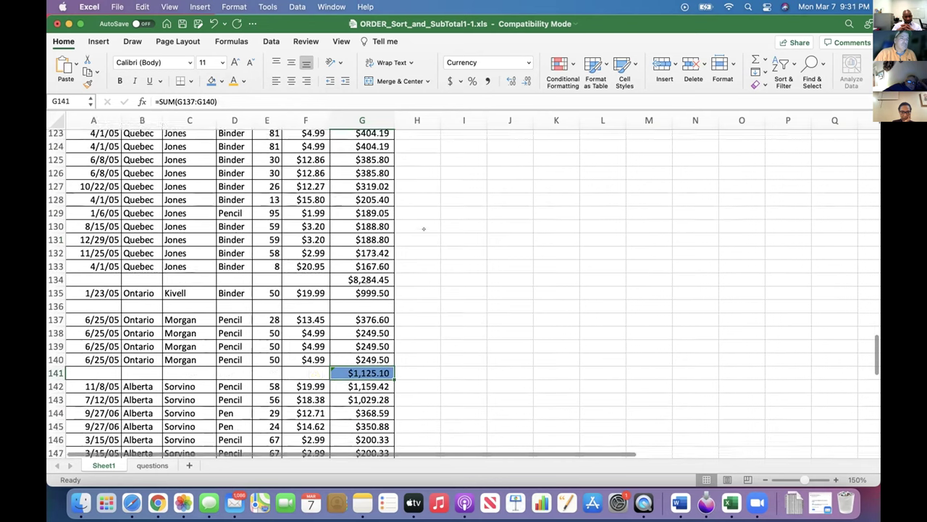
left_click(362, 313)
left_click(211, 81)
scroll(363, 209, "down", 2)
scroll(363, 210, "up", 7)
left_click(362, 209)
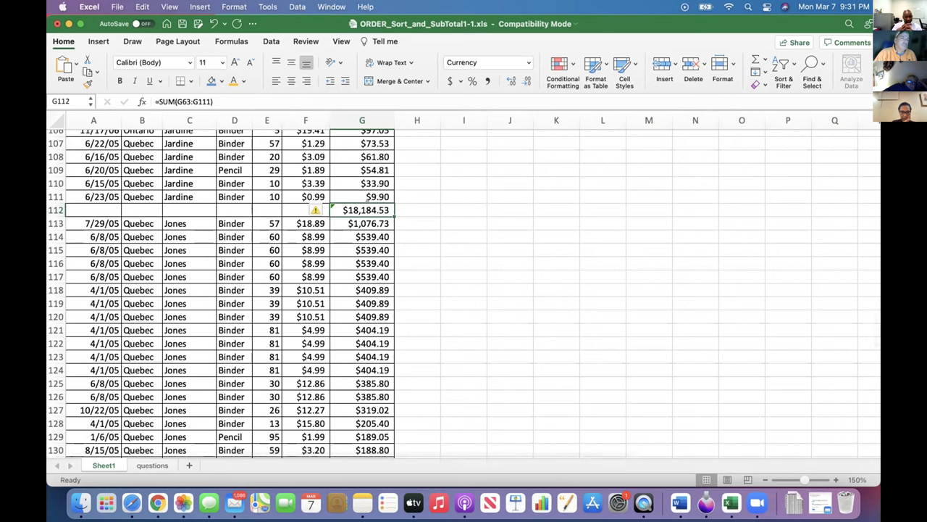
left_click(211, 80)
scroll(340, 258, "down", 4)
scroll(339, 258, "up", 10)
scroll(340, 258, "up", 5)
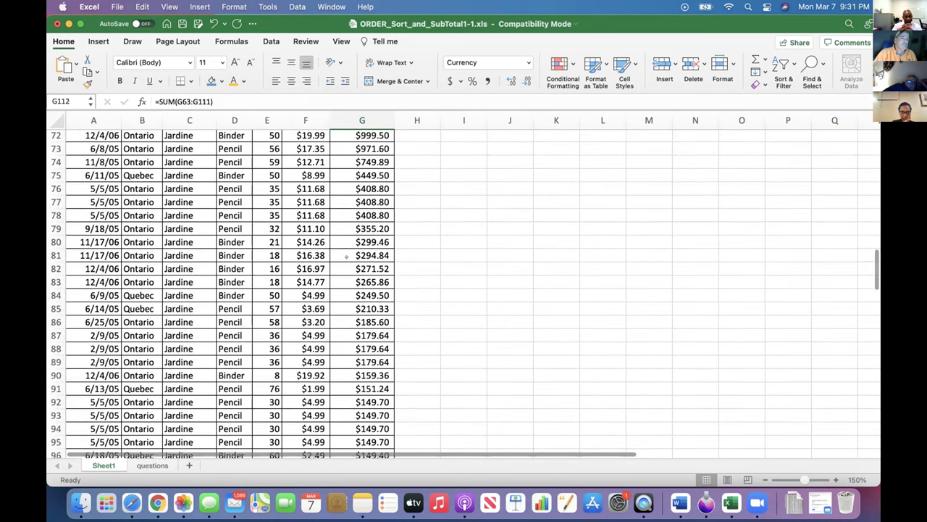
scroll(387, 267, "down", 2)
scroll(387, 268, "down", 6)
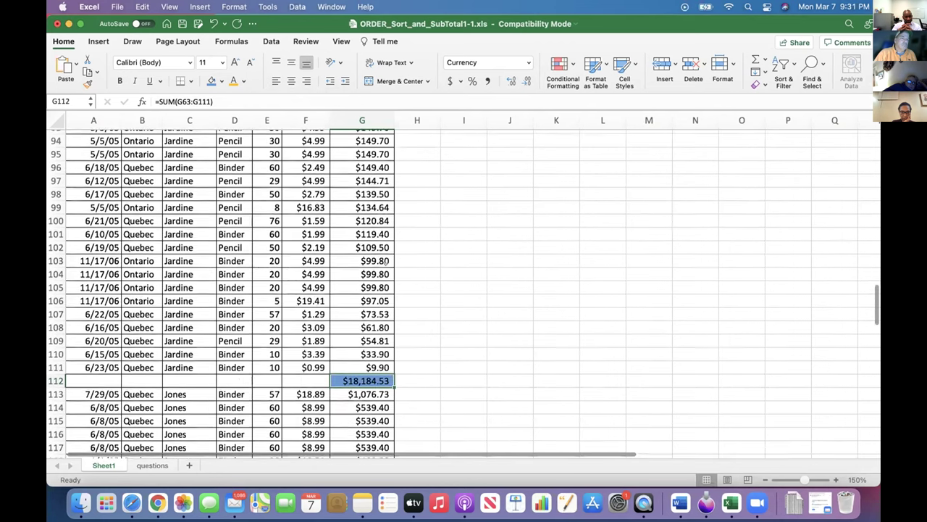
scroll(388, 261, "up", 3)
scroll(387, 262, "up", 10)
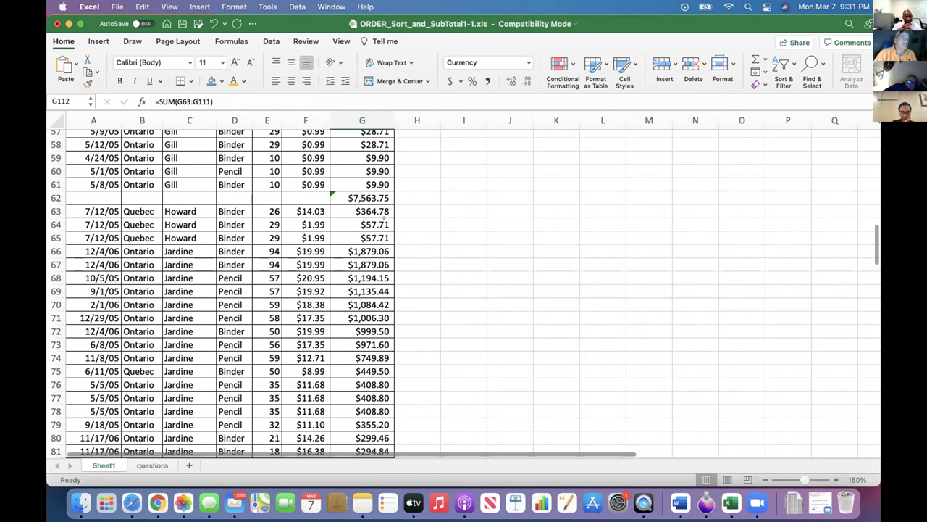
left_click(366, 198)
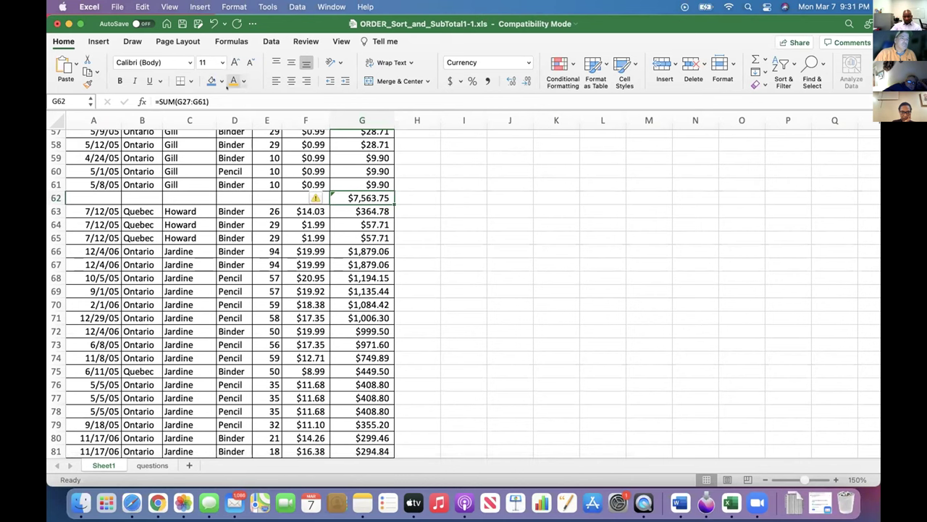
left_click(211, 81)
scroll(414, 337, "down", 1)
scroll(413, 338, "up", 13)
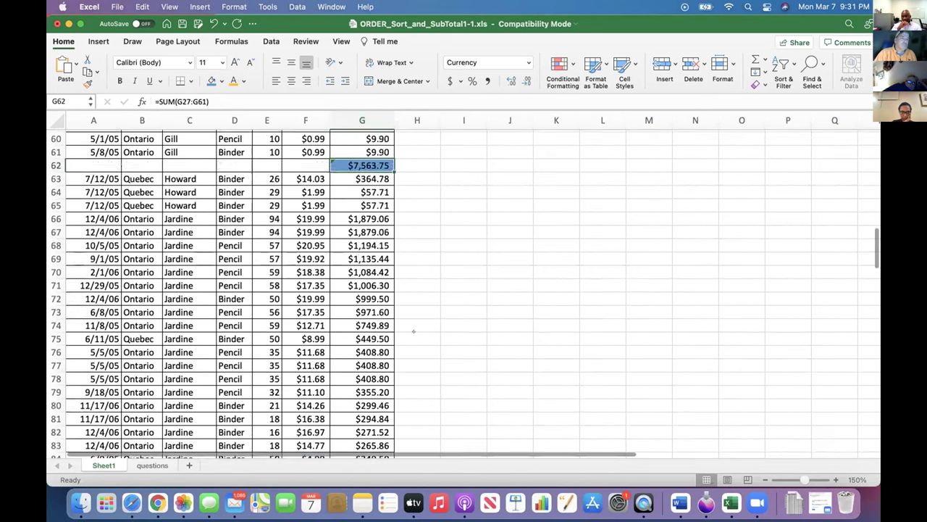
scroll(414, 330, "up", 2)
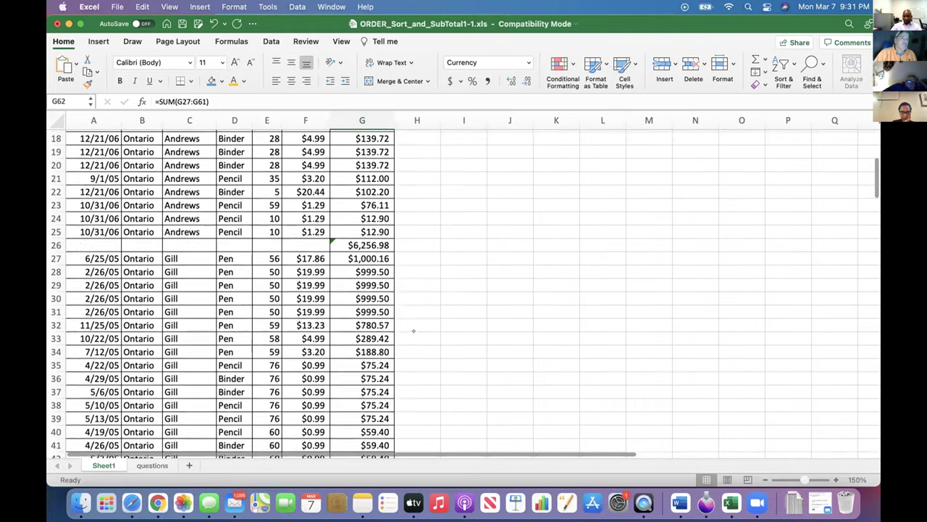
left_click(362, 268)
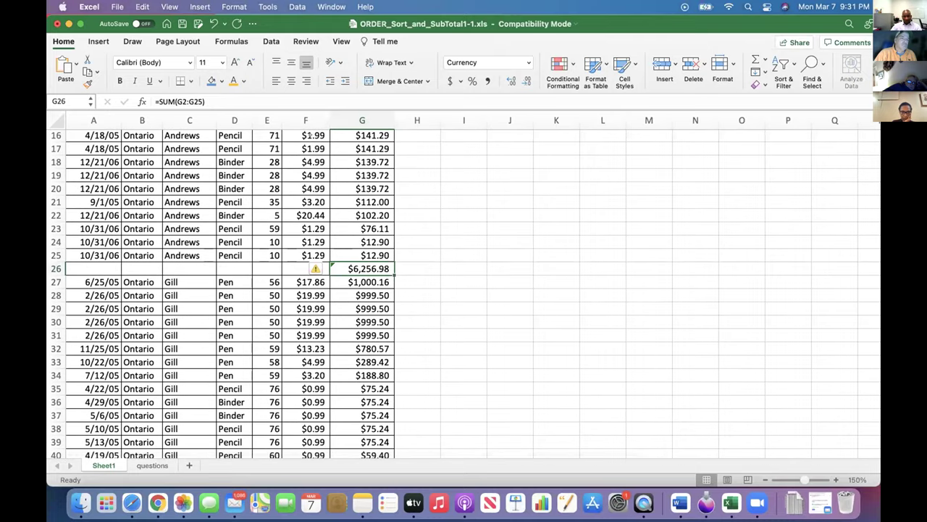
scroll(368, 211, "down", 3)
scroll(367, 210, "up", 8)
scroll(366, 213, "down", 5)
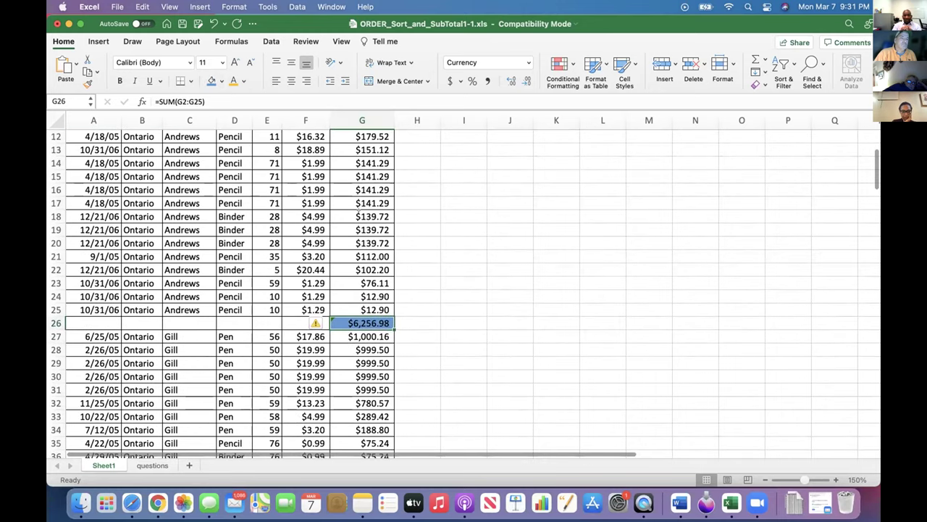
scroll(431, 230, "down", 1)
scroll(431, 229, "down", 1)
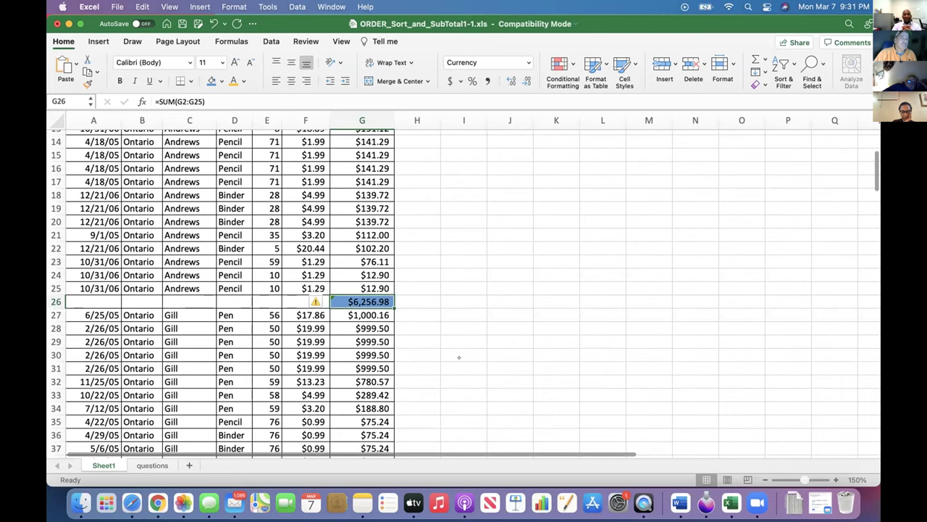
scroll(458, 357, "down", 1)
scroll(458, 341, "down", 1)
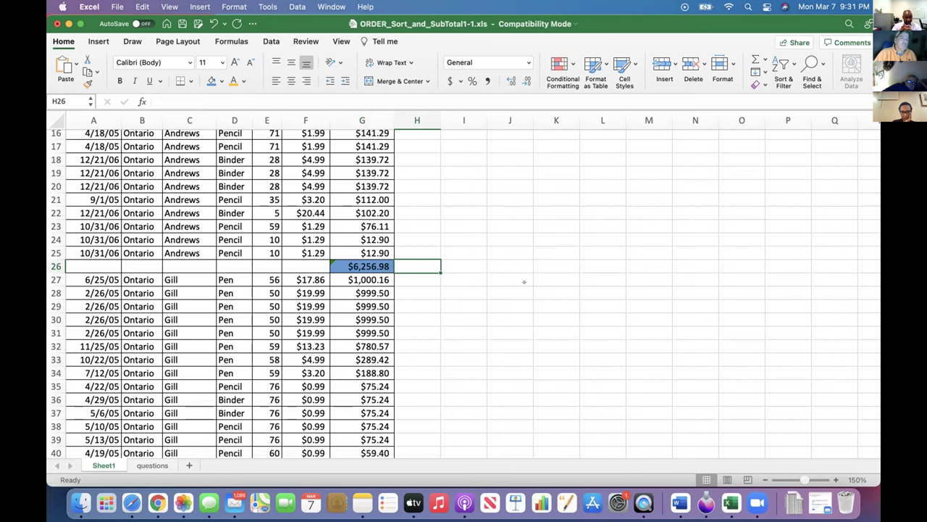
scroll(516, 283, "down", 4)
scroll(507, 284, "down", 6)
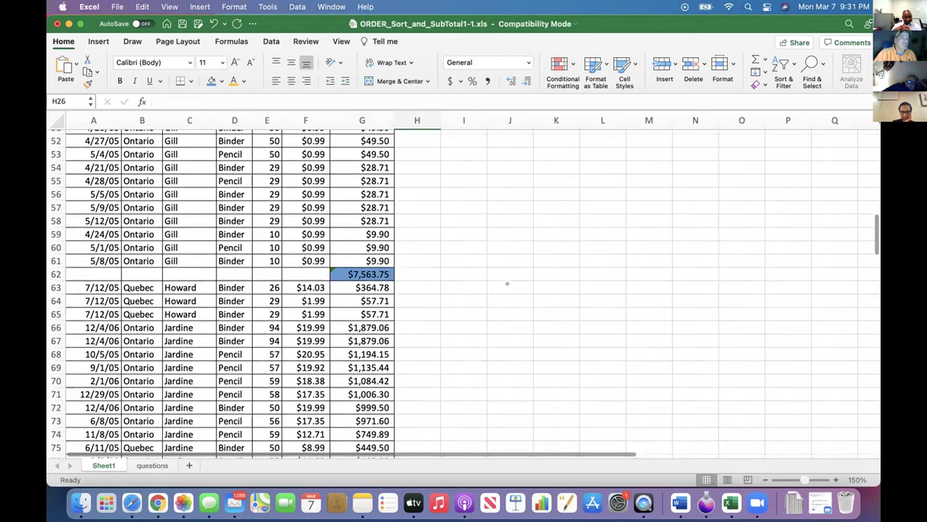
scroll(507, 283, "down", 2)
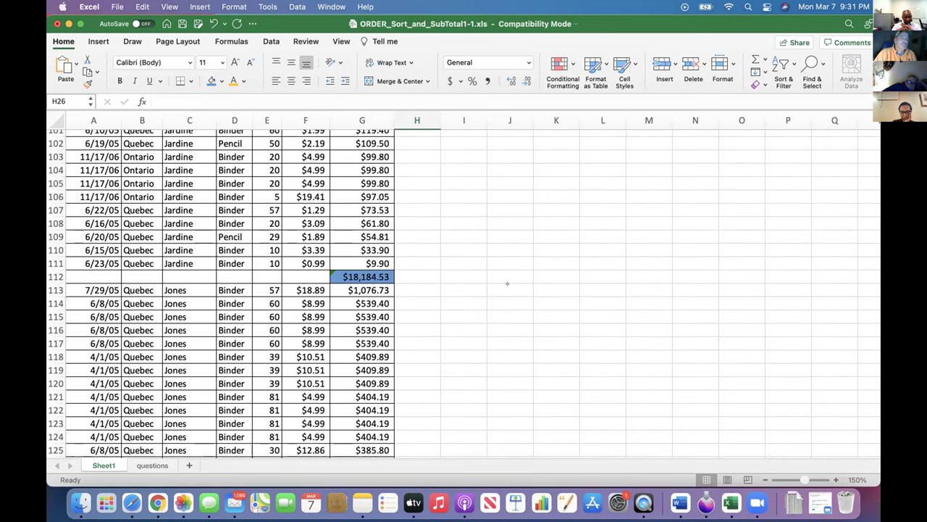
scroll(507, 283, "down", 1)
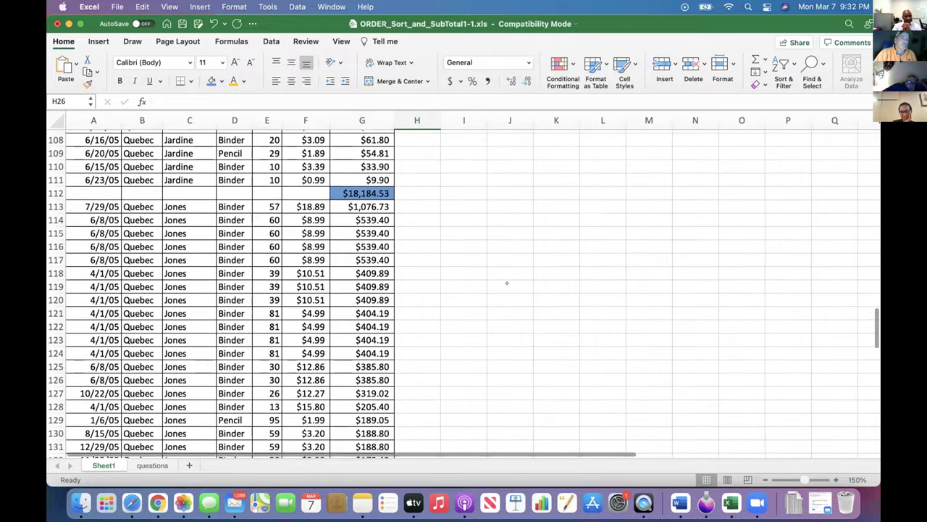
scroll(506, 283, "up", 5)
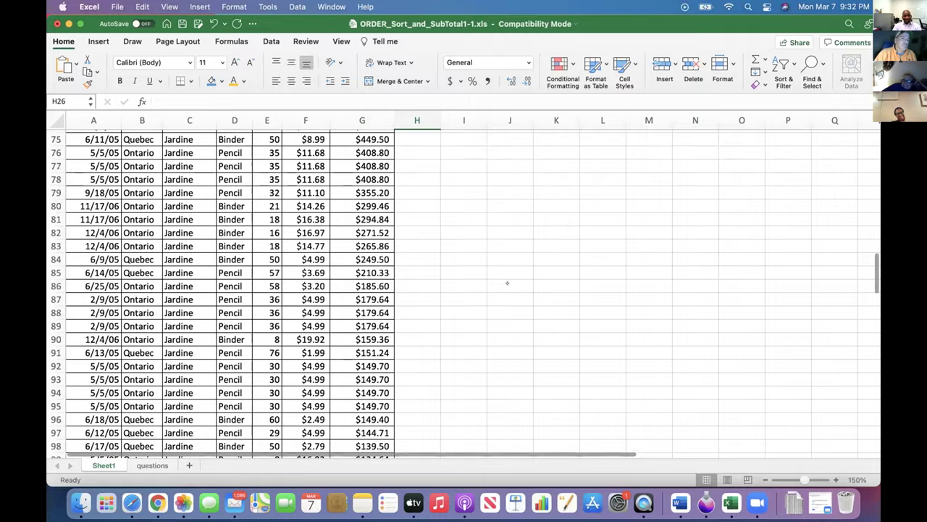
scroll(507, 283, "down", 5)
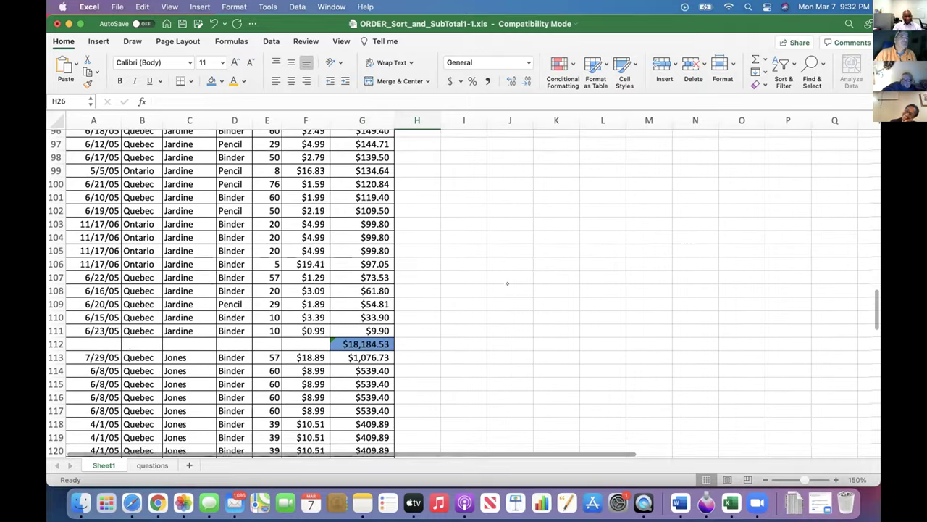
scroll(507, 283, "down", 1)
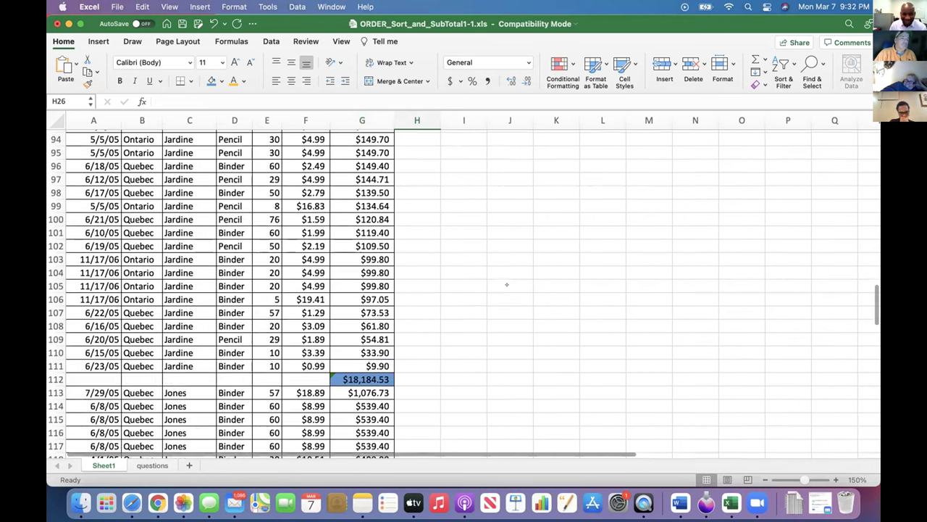
scroll(506, 284, "up", 2)
scroll(506, 284, "up", 10)
scroll(506, 284, "up", 14)
scroll(506, 284, "up", 10)
scroll(506, 284, "up", 8)
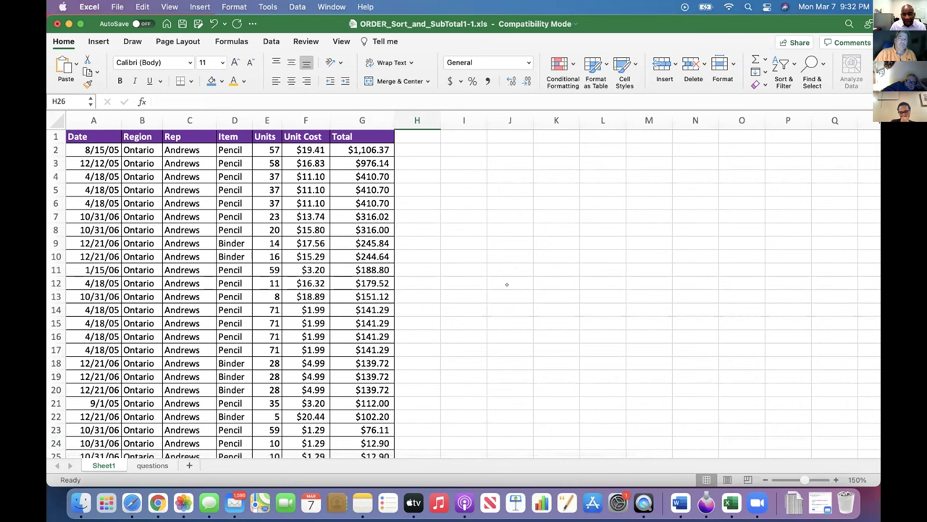
scroll(506, 284, "down", 20)
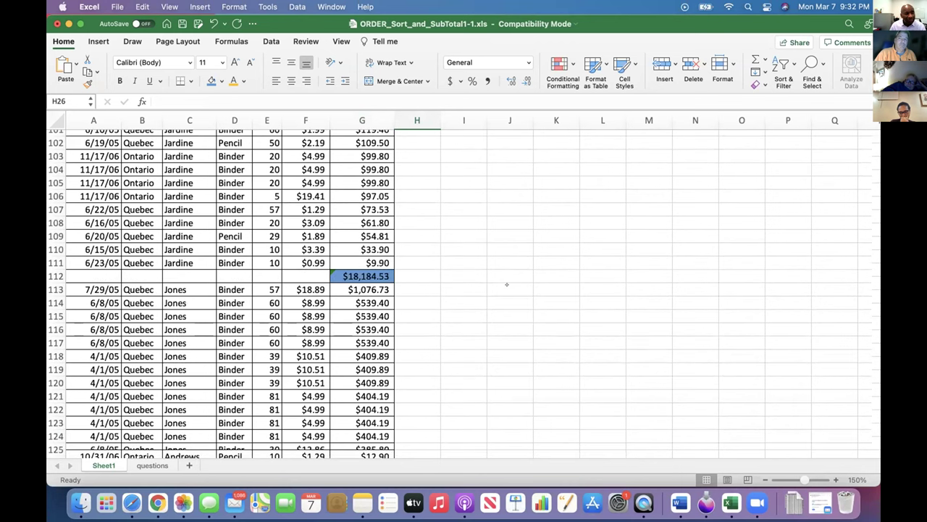
Undo the subtotal rows, SUM formulas and Rep sort, restoring the Units-ascending list.
key("super+z")
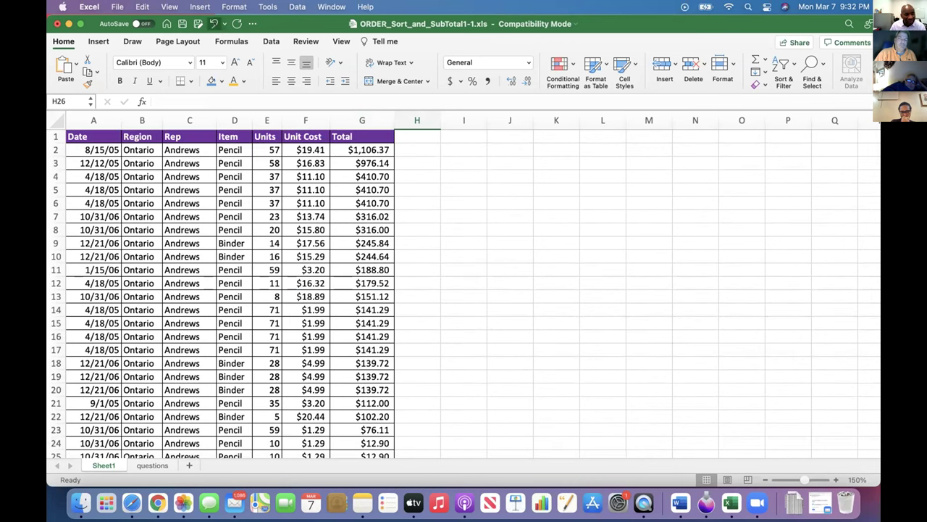
left_click(213, 23)
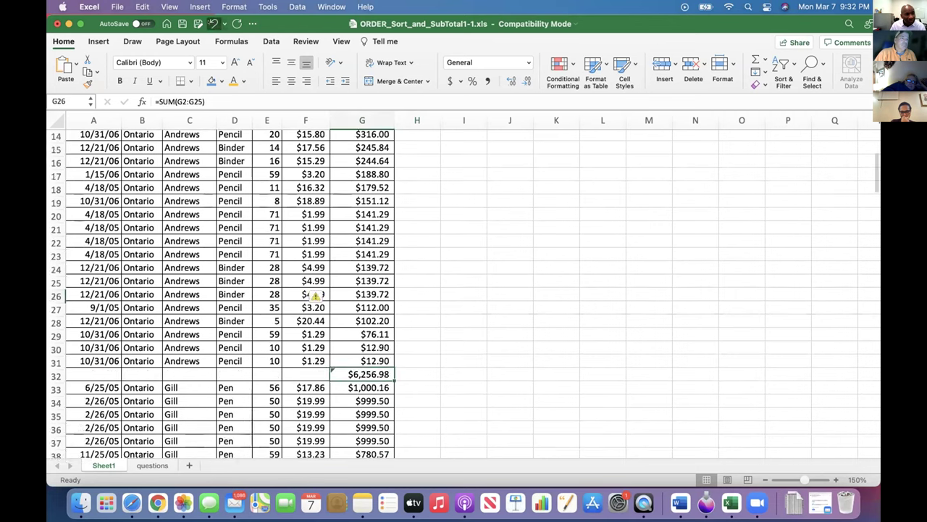
left_click(214, 23)
left_click(214, 24)
left_click(214, 23)
left_click(214, 23)
left_click(213, 23)
left_click(214, 23)
left_click(214, 23)
left_click(213, 23)
left_click(214, 23)
left_click(214, 24)
left_click(214, 23)
left_click(214, 23)
left_click(214, 24)
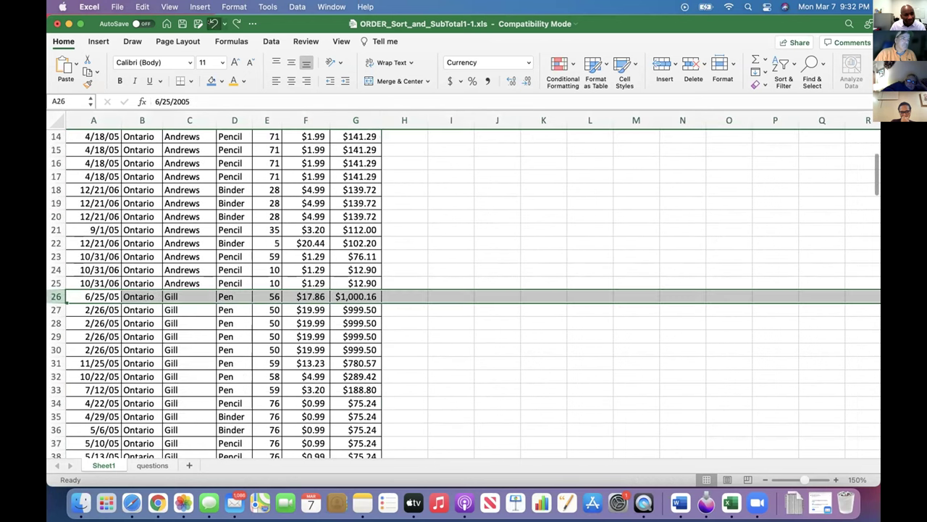
left_click(214, 23)
left_click(214, 24)
left_click(213, 23)
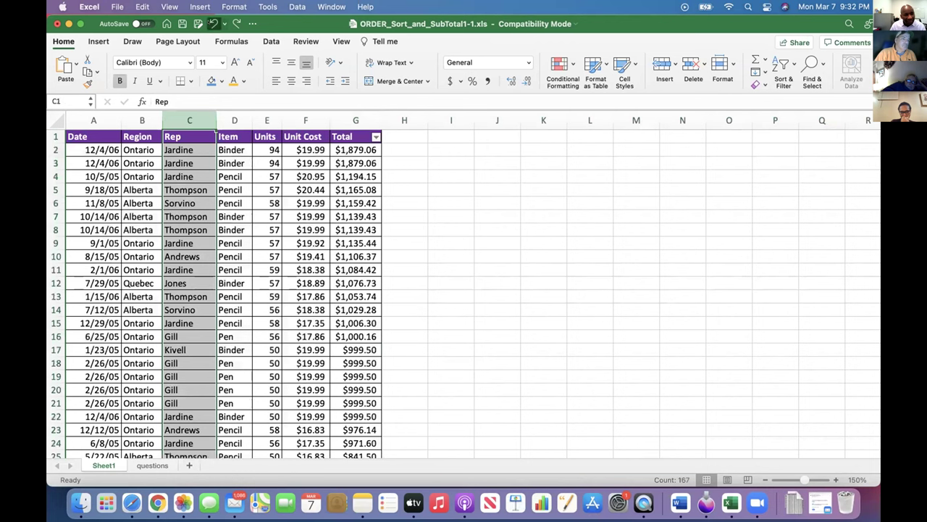
left_click(430, 171)
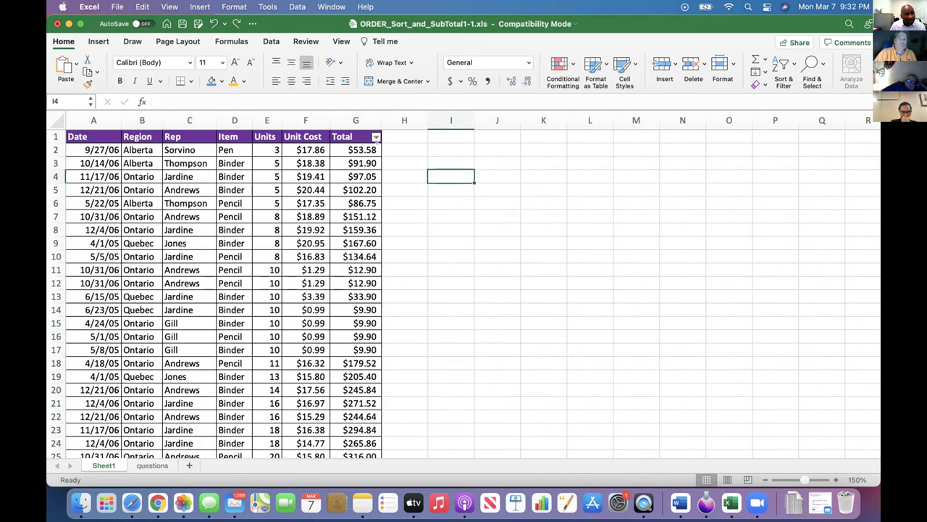
Switch AutoFilter off on the sales headers so the Total column has no filter dropdown.
scroll(466, 295, "down", 1)
scroll(465, 294, "up", 1)
scroll(466, 294, "down", 5)
scroll(466, 294, "up", 5)
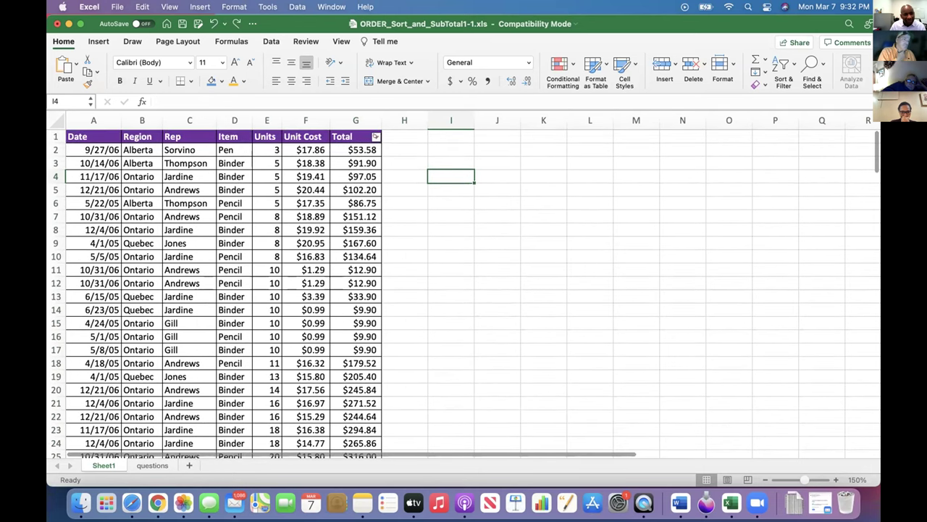
left_click(375, 136)
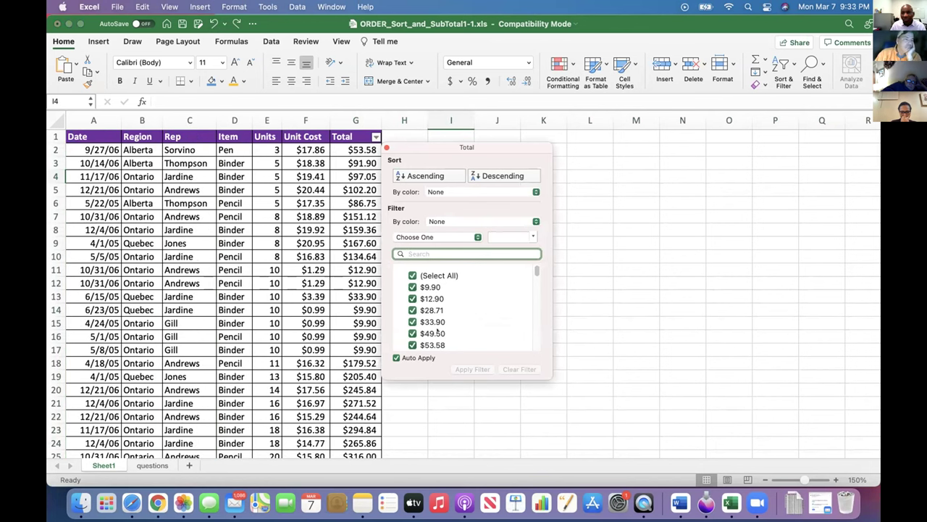
left_click(375, 135)
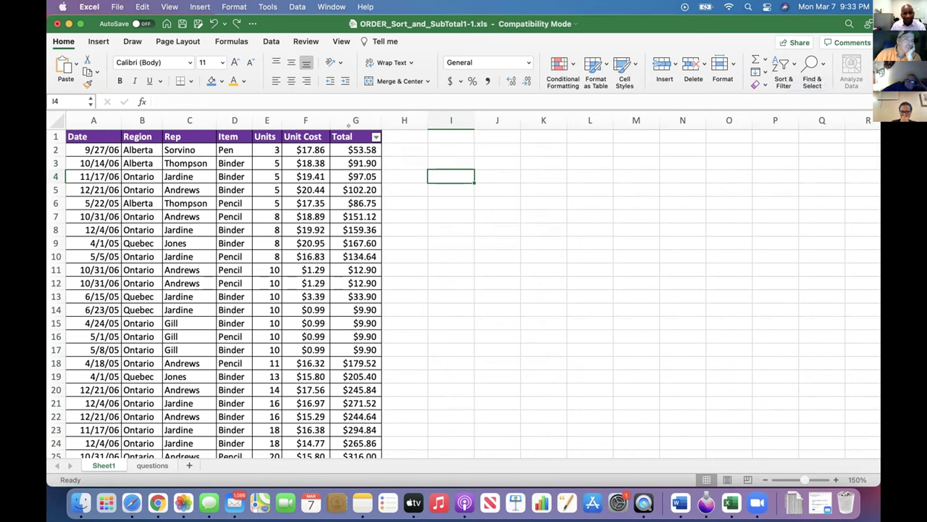
left_click(354, 119)
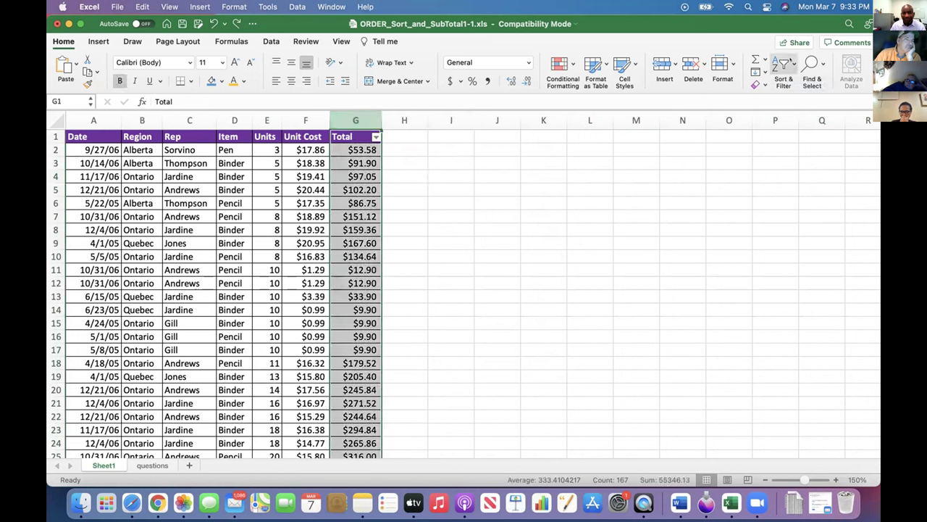
left_click(784, 66)
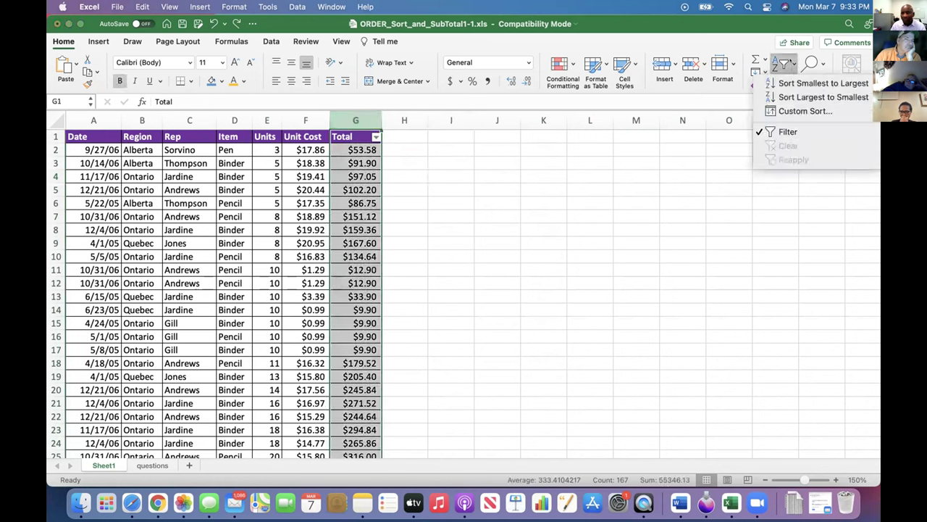
left_click(798, 132)
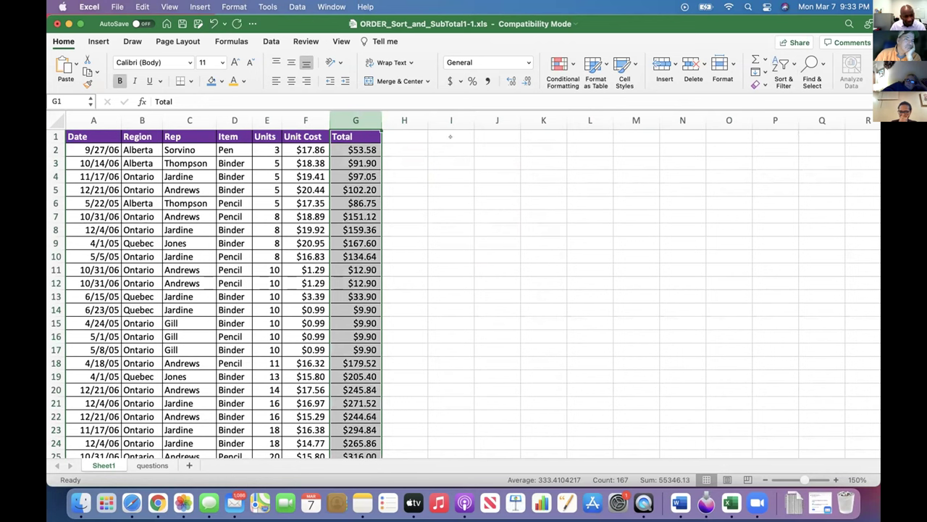
left_click(433, 150)
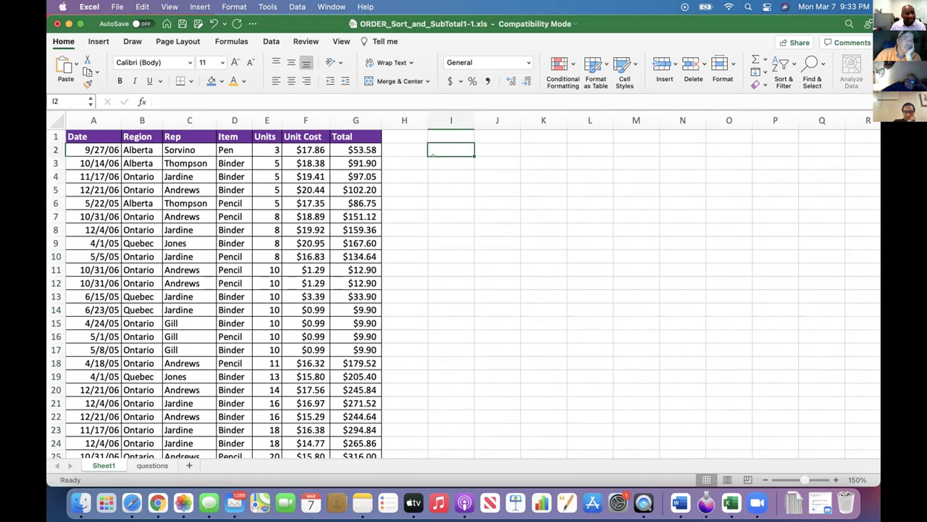
Select the whole sales data region A1:G167 with Cmd+A from a cell inside the list.
left_click(302, 135)
left_click(305, 150)
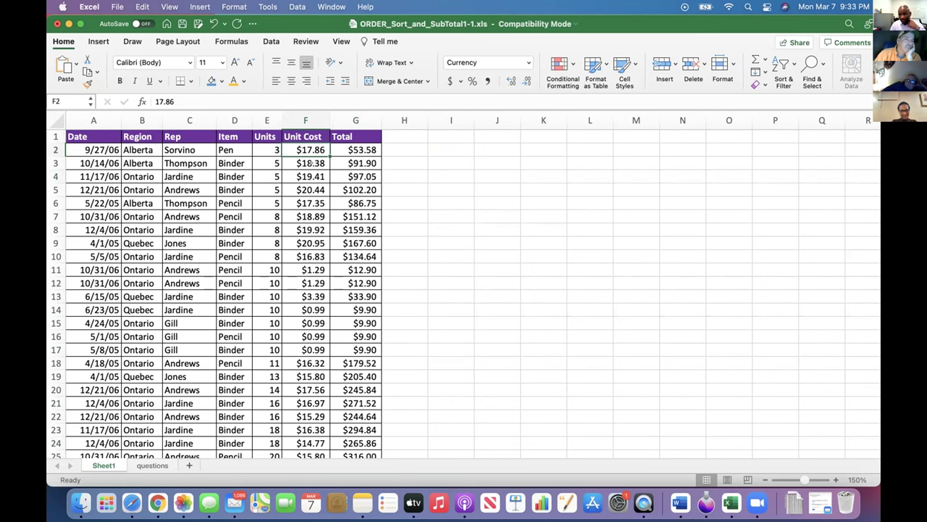
key("super+a")
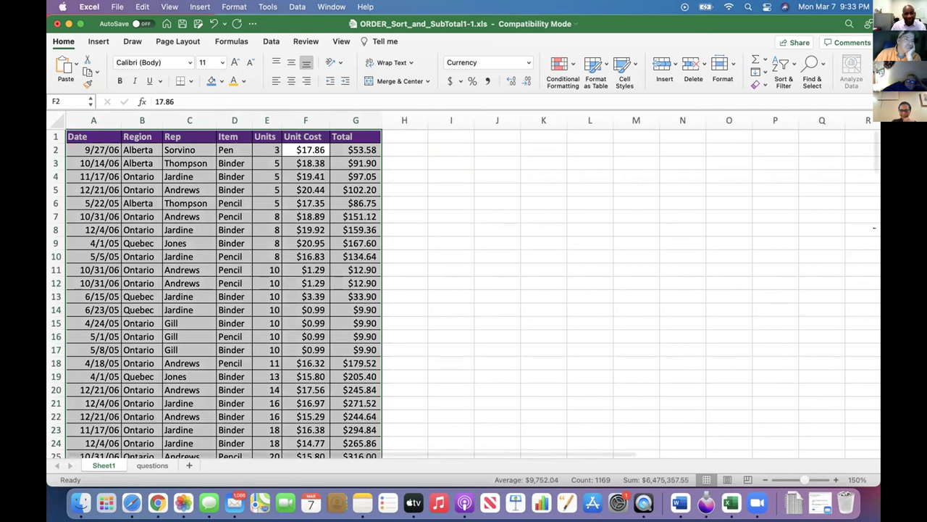
mouse_move(873, 154)
left_mouse_down()
mouse_move(874, 226)
mouse_move(874, 138)
left_mouse_up()
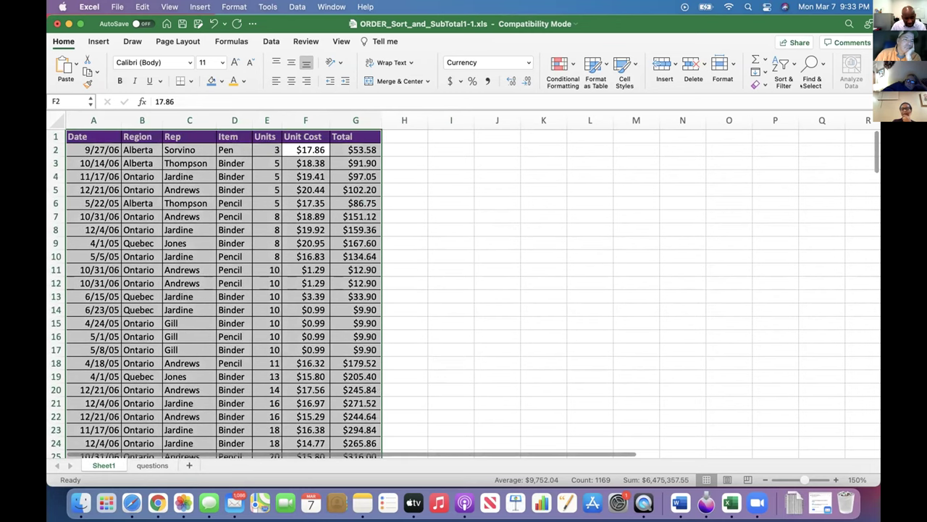
mouse_move(308, 150)
left_mouse_down()
mouse_move(305, 190)
mouse_move(311, 150)
left_mouse_up()
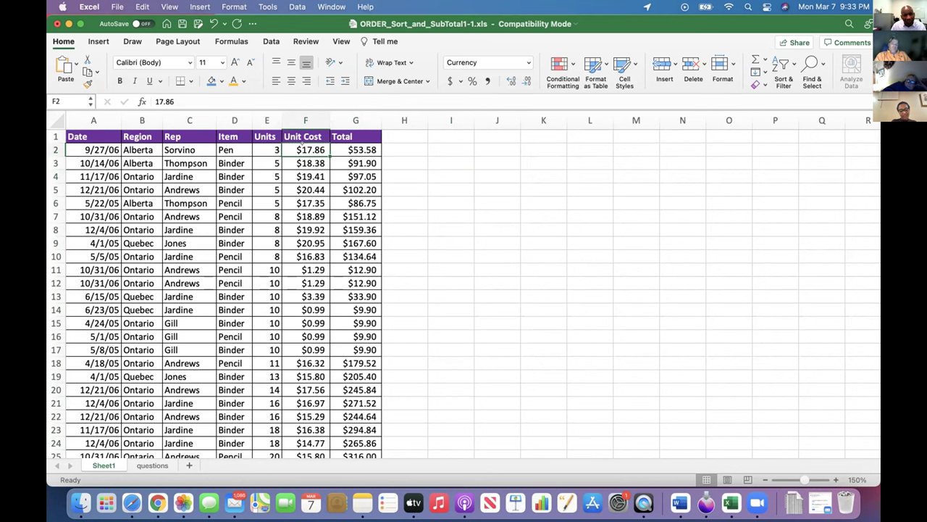
key("super+a")
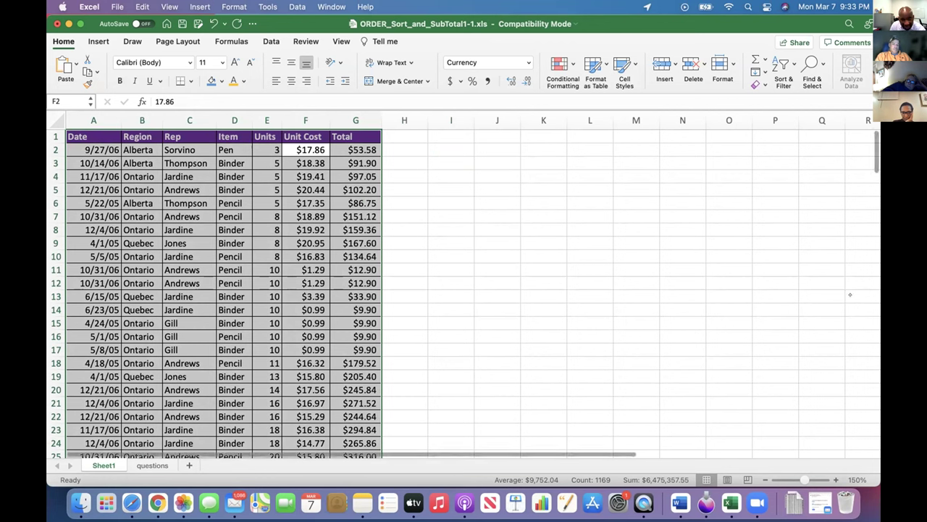
scroll(290, 290, "down", 20)
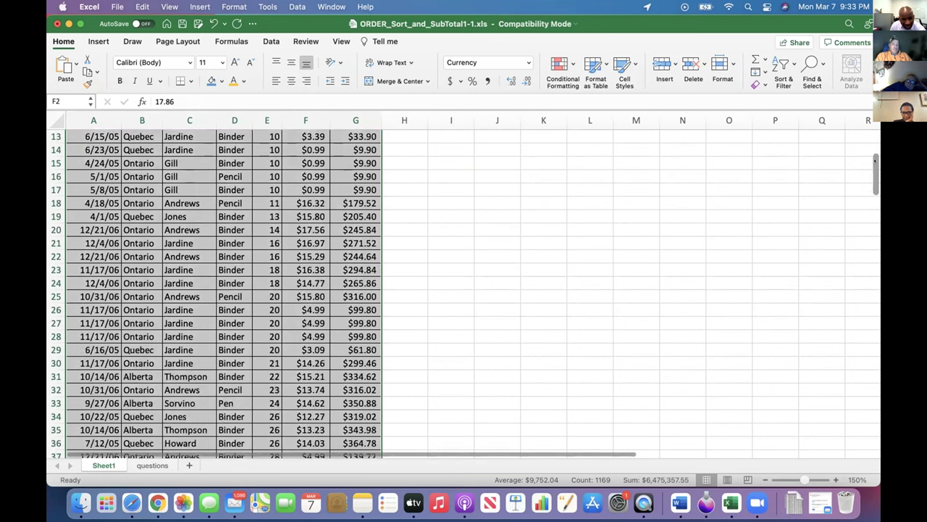
left_click_drag(874, 282, 850, 98)
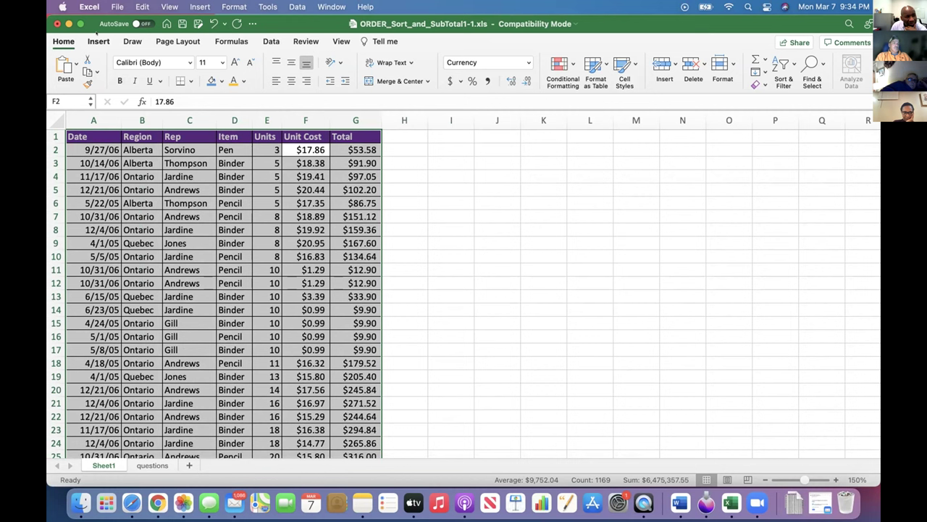
Start a new PivotTable from the Sheet1!$A$1:$G$167 sales data on the Insert tab.
left_click(98, 40)
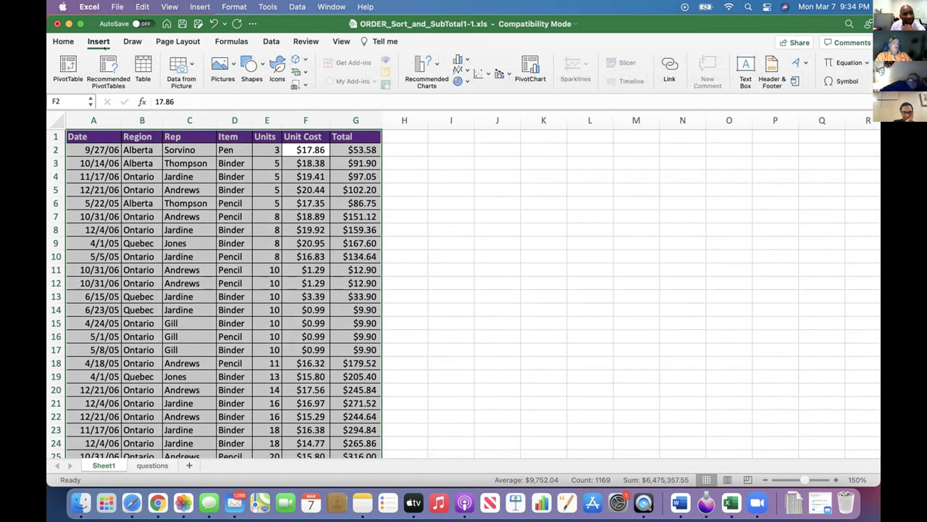
left_click(64, 65)
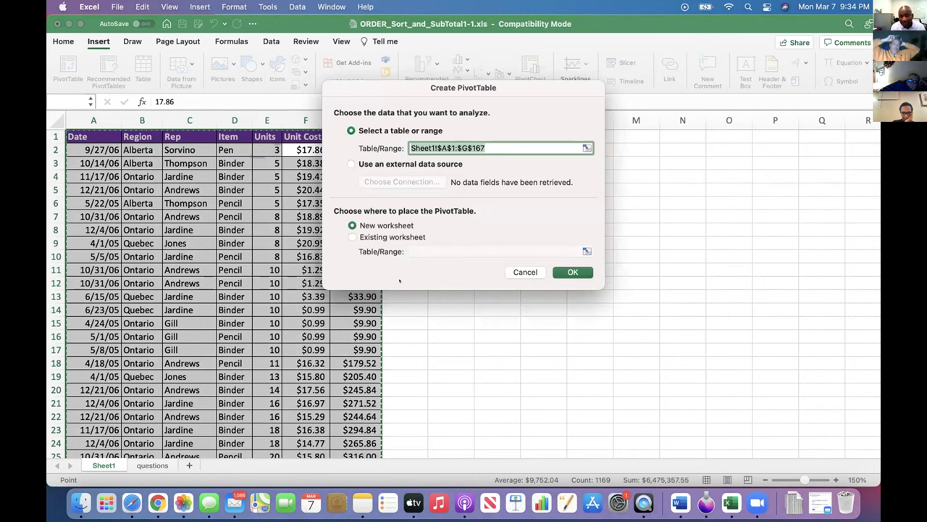
Keep range Sheet1!$A$1:$G$167 and place the empty PivotTable on a new worksheet, Sheet2.
left_click(558, 267)
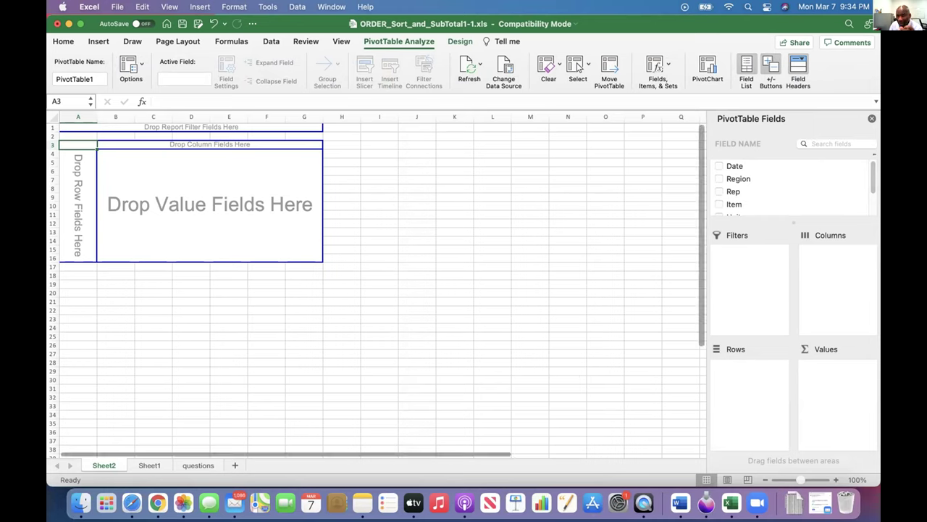
scroll(867, 170, "down", 1)
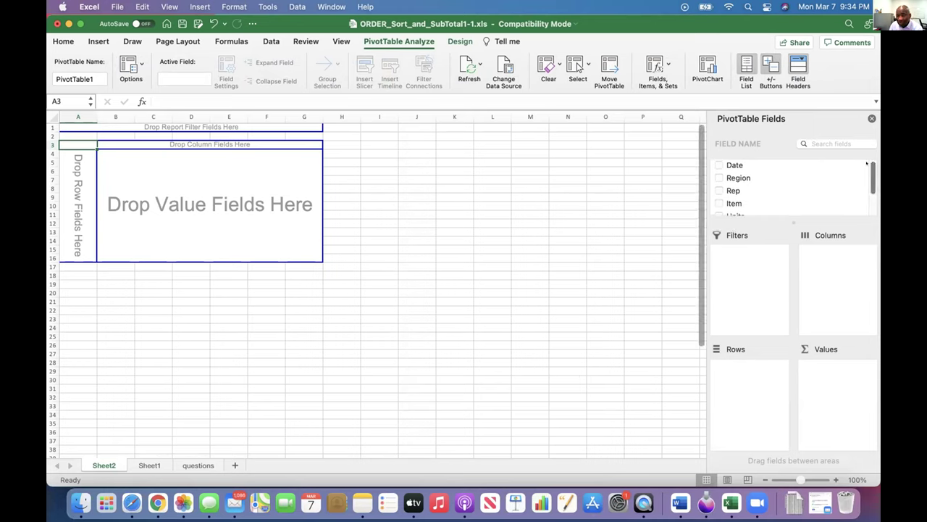
scroll(866, 169, "up", 1)
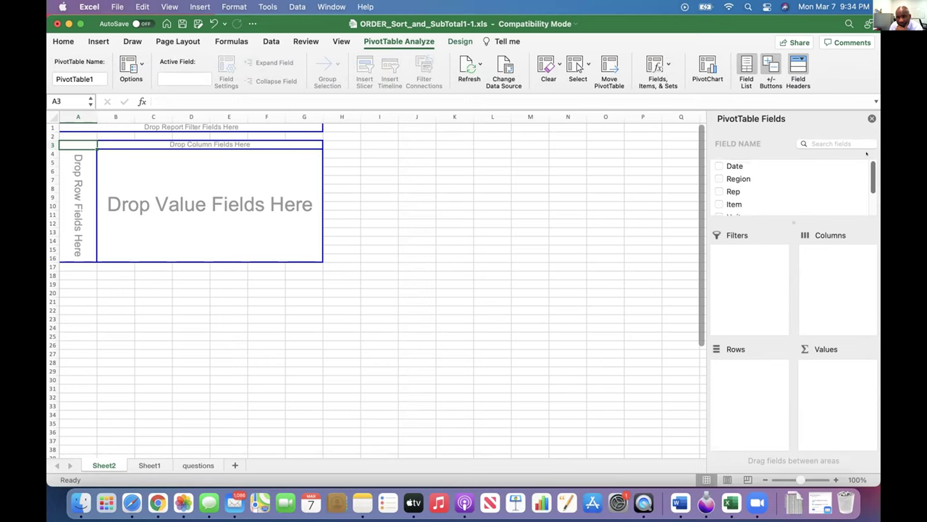
Add the Rep and Total fields, giving Count of Rep 166 and Sum of Total 55346.13.
left_click(719, 191)
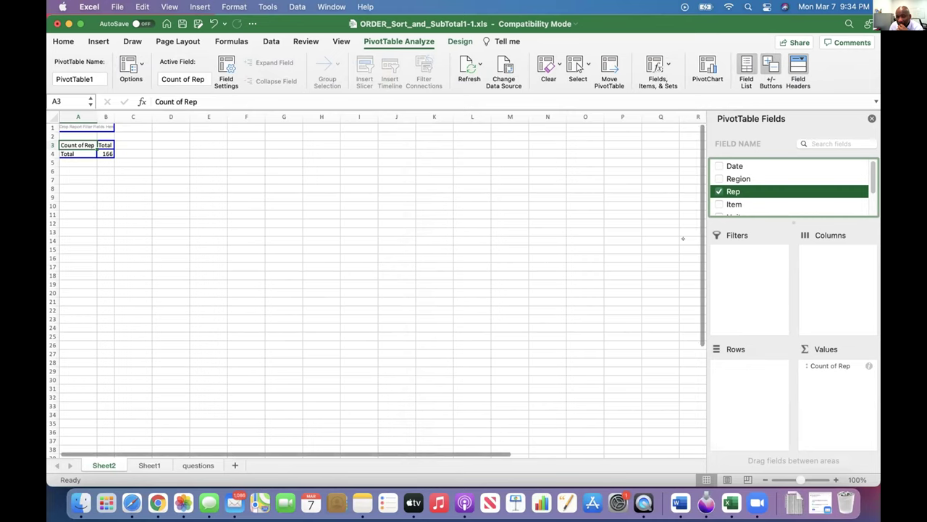
scroll(695, 327, "down", 6)
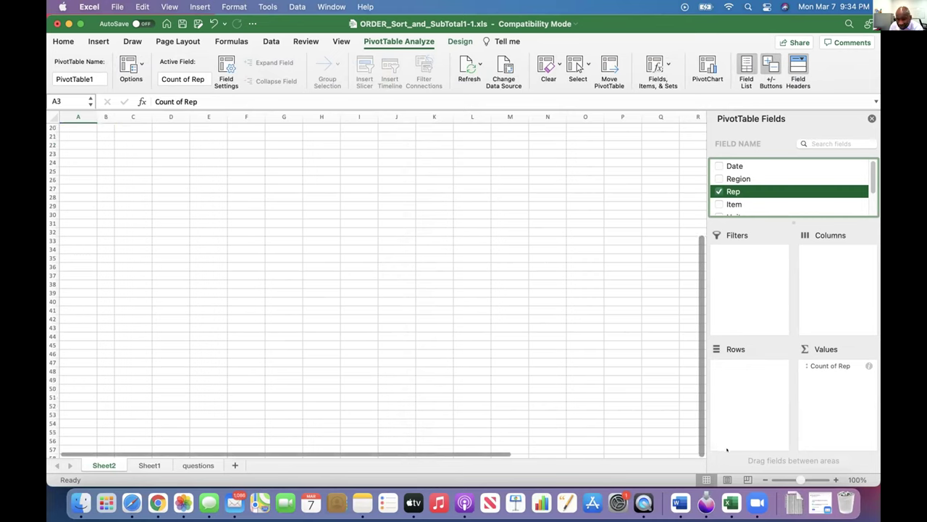
left_click_drag(702, 442, 705, 338)
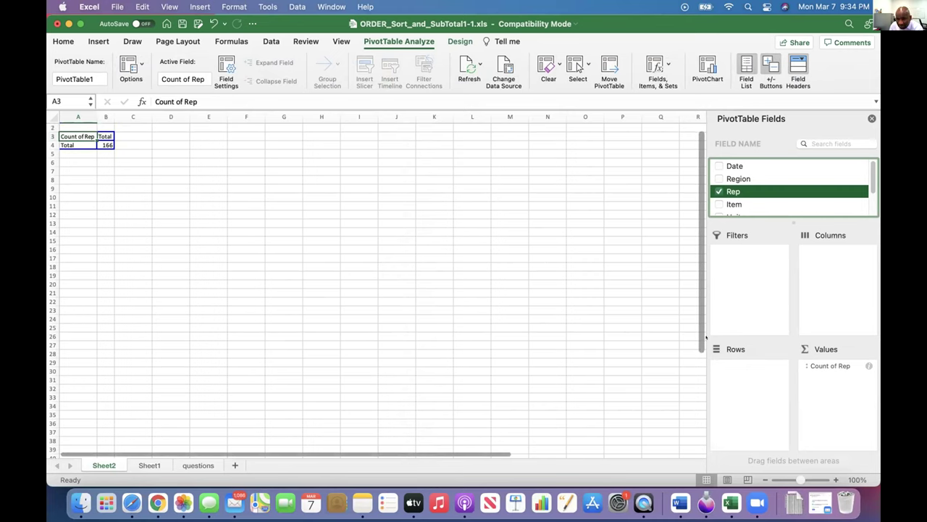
scroll(705, 337, "down", 3)
scroll(705, 337, "up", 4)
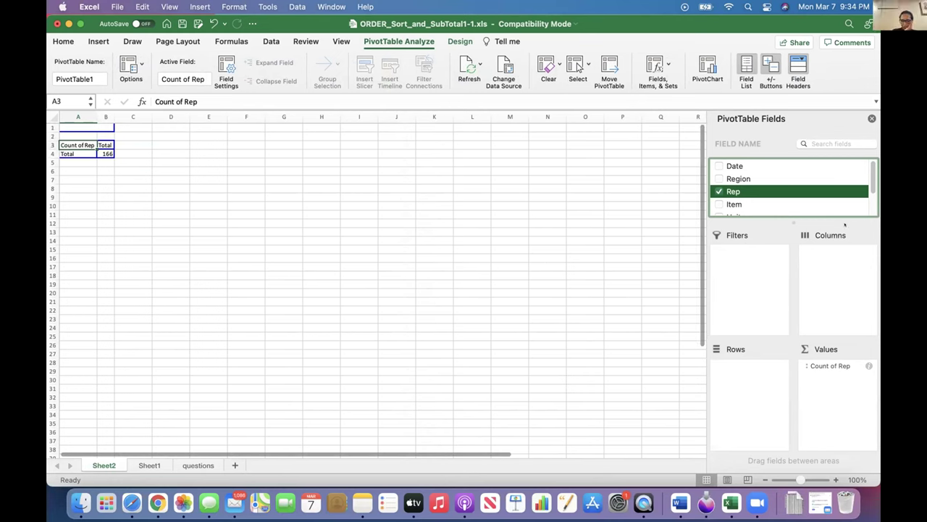
scroll(863, 164, "down", 3)
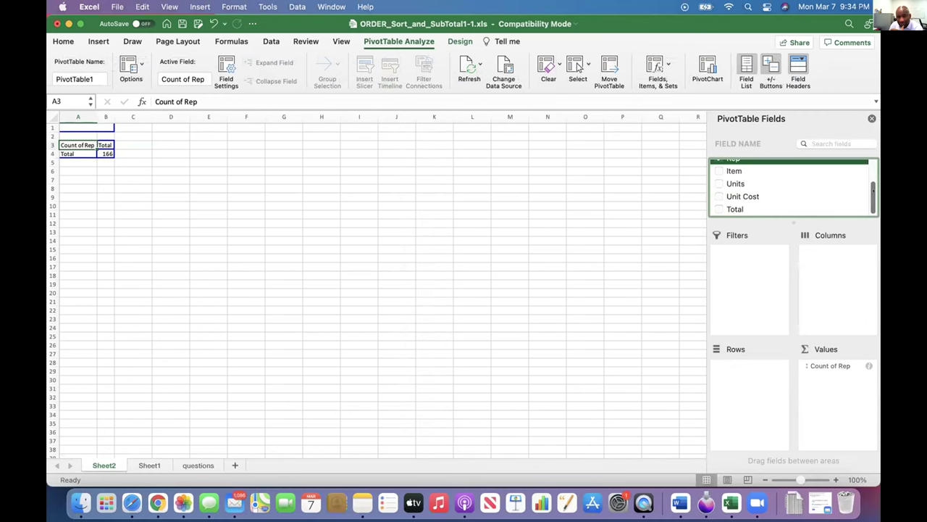
left_click(718, 208)
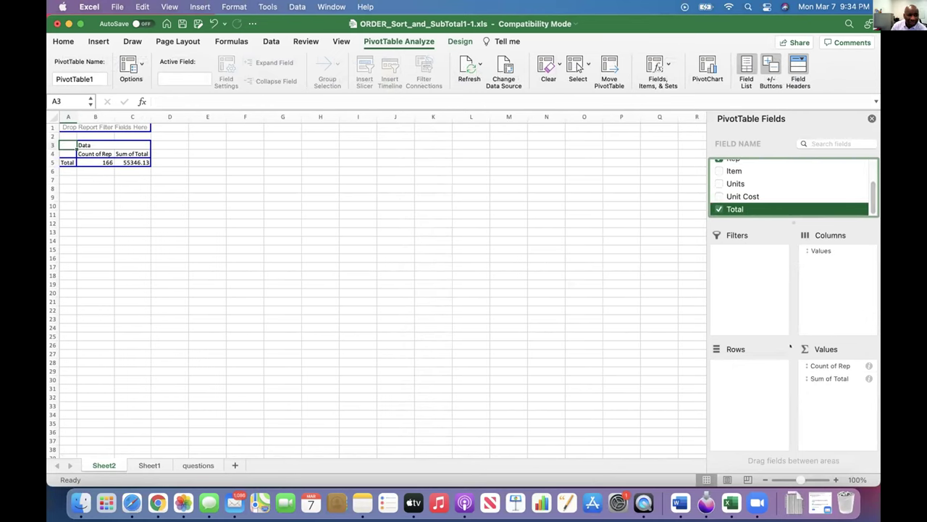
left_click_drag(800, 477, 809, 476)
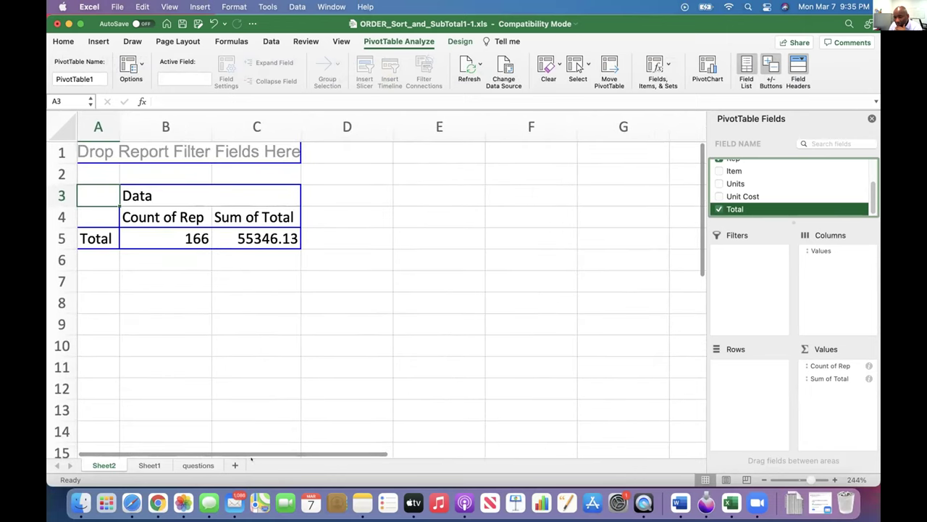
scroll(280, 440, "right", 2)
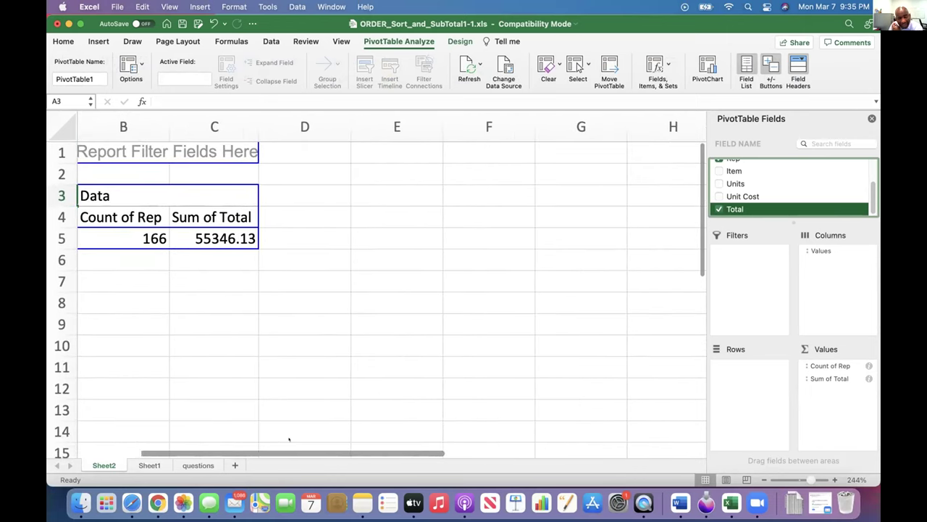
scroll(199, 421, "left", 2)
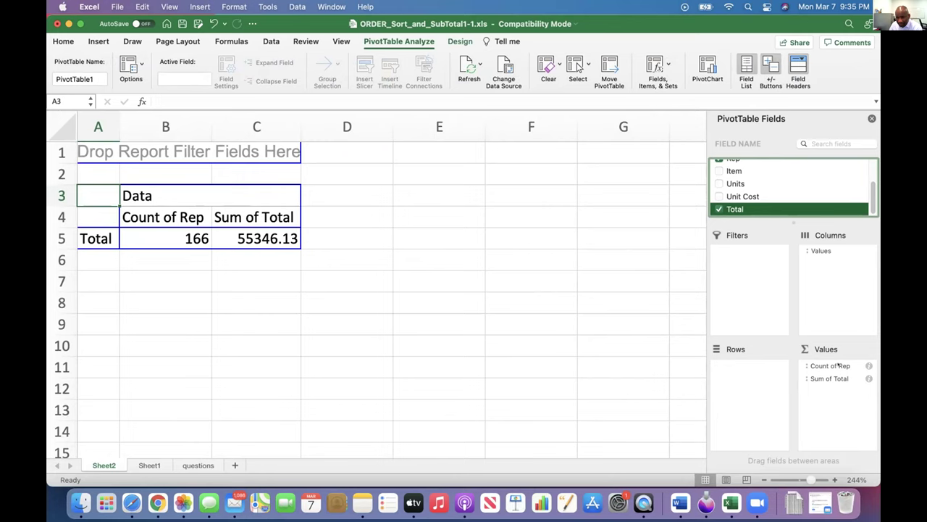
left_click(838, 365)
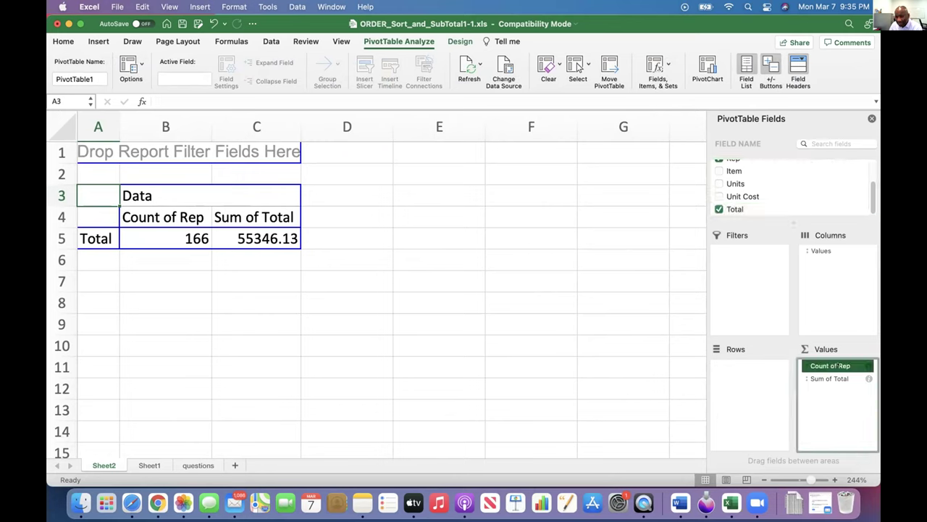
right_click(838, 366)
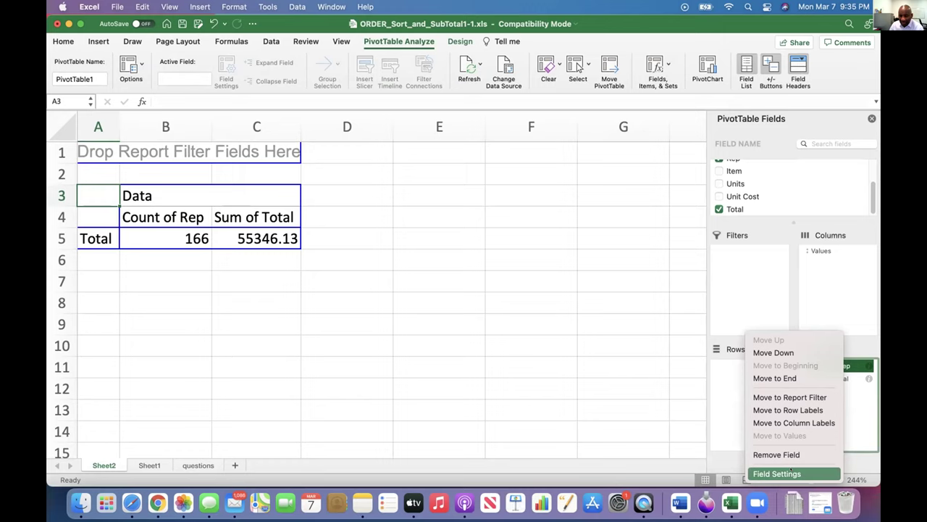
left_click(670, 348)
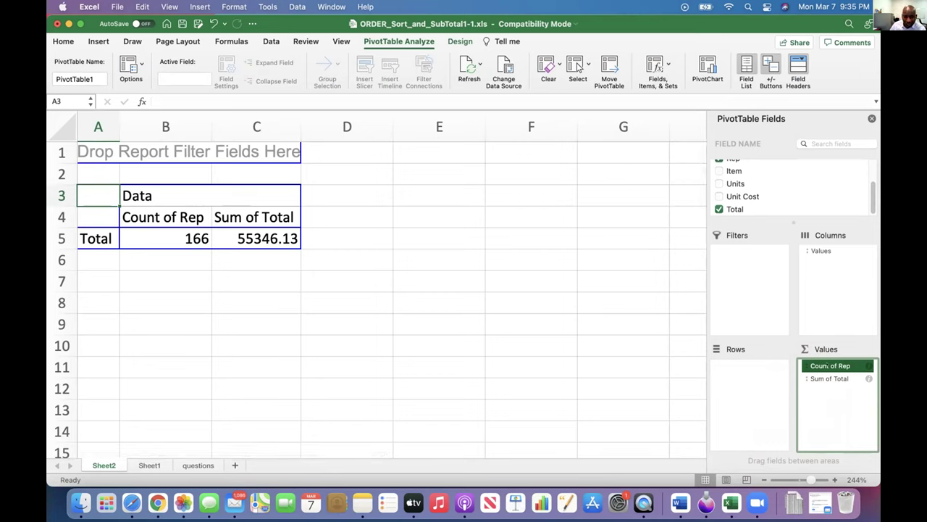
Move Count of Rep into Rows so each Rep shows its Sum of Total, Jardine top at 17704.33.
left_click_drag(828, 366, 744, 366)
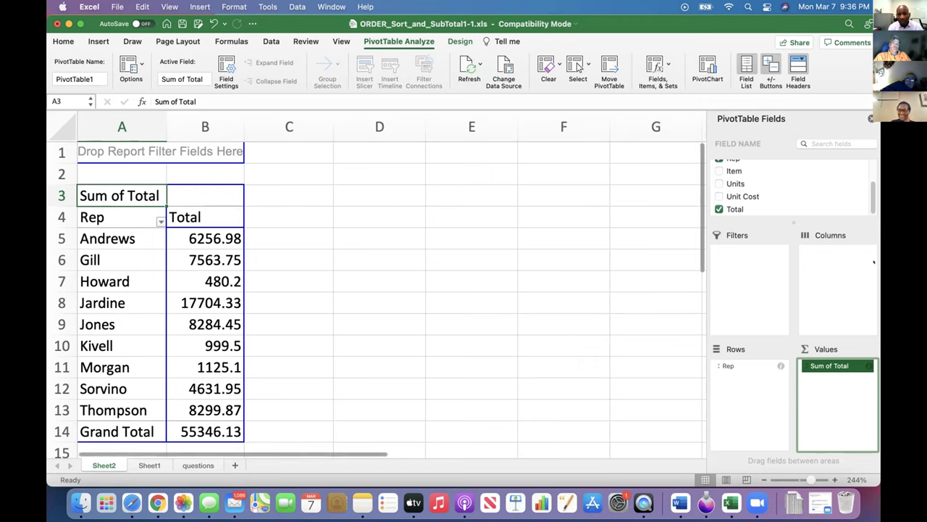
scroll(867, 188, "up", 1)
scroll(867, 189, "up", 2)
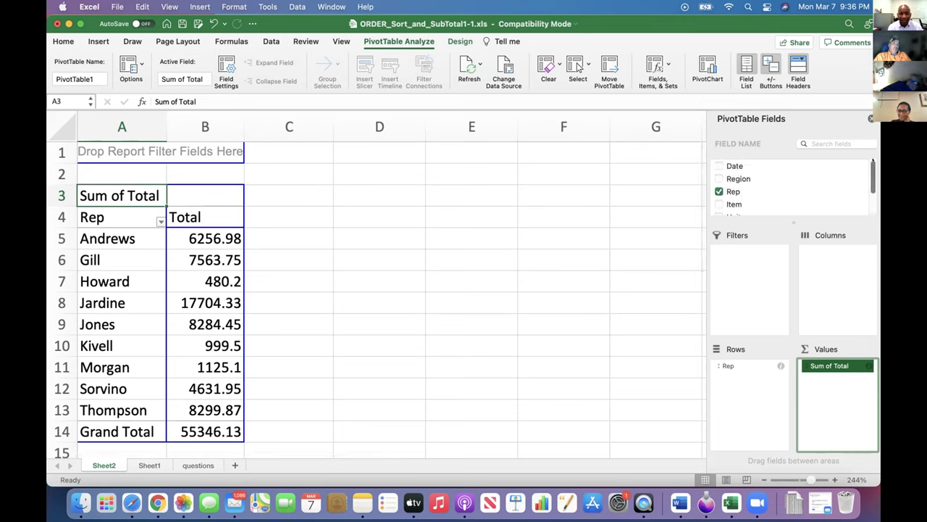
scroll(866, 174, "down", 3)
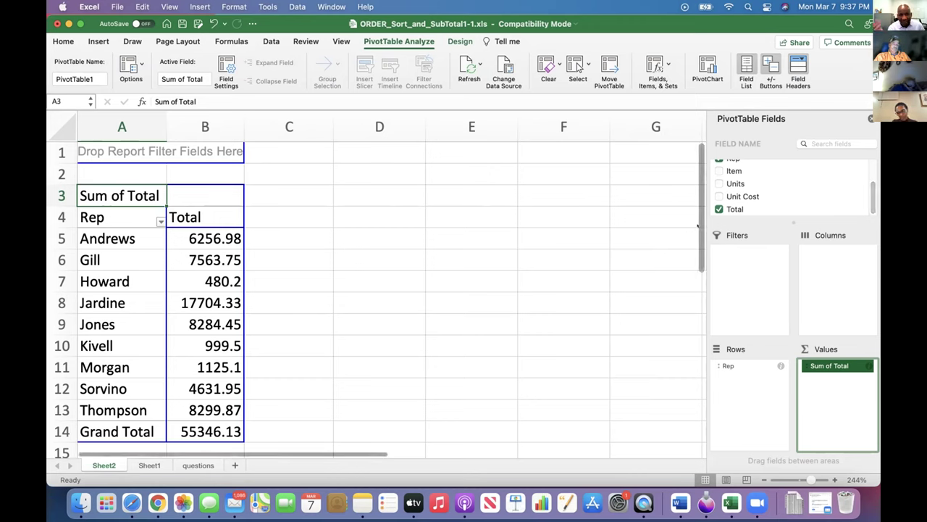
left_click_drag(698, 227, 690, 255)
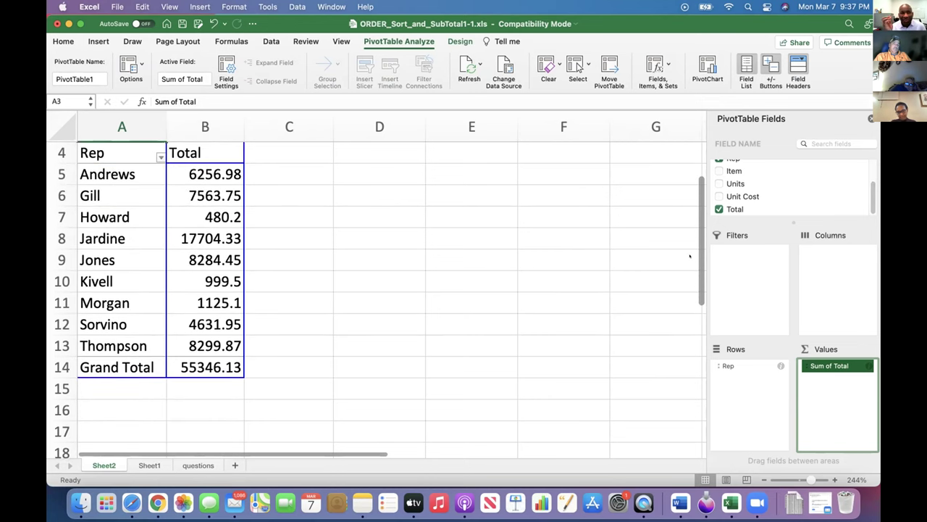
scroll(699, 253, "up", 3)
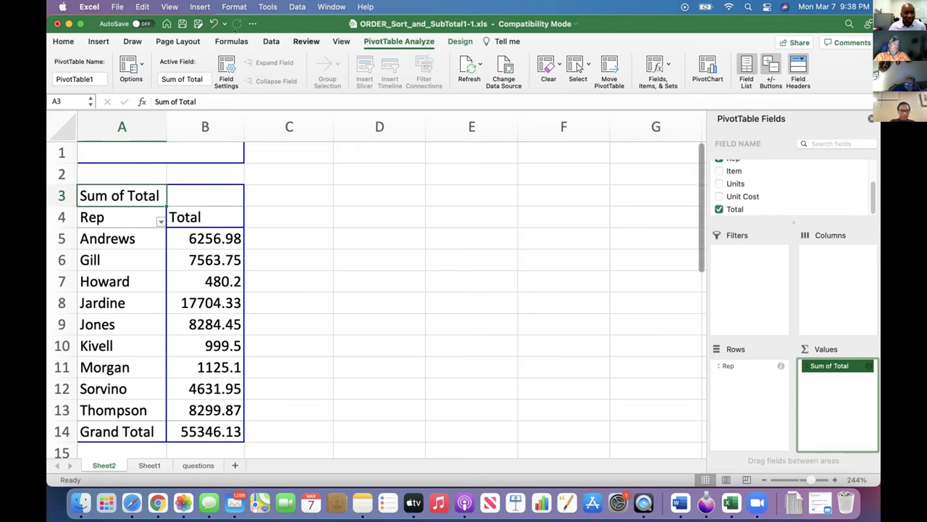
Show the Pie chart gallery with 2-D Pie, 3-D Pie and Doughnut options on the Insert tab.
left_click(97, 41)
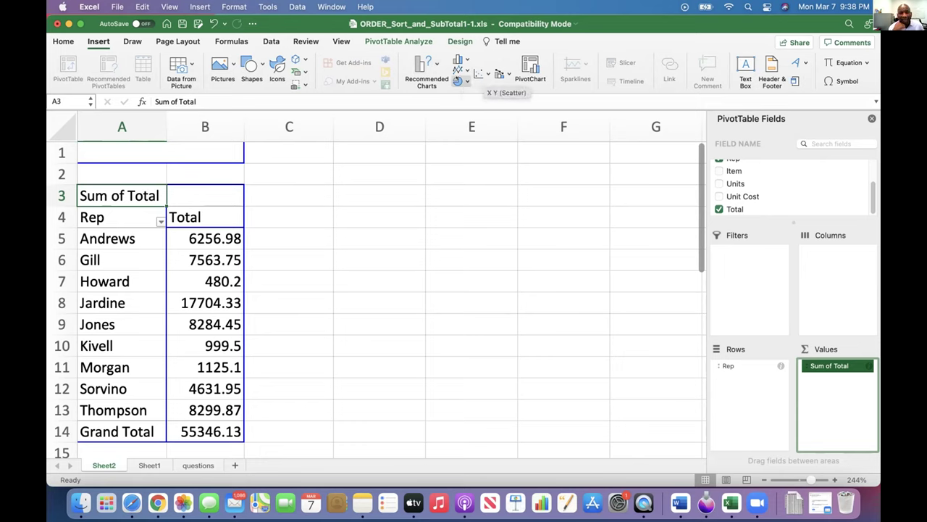
left_click(459, 81)
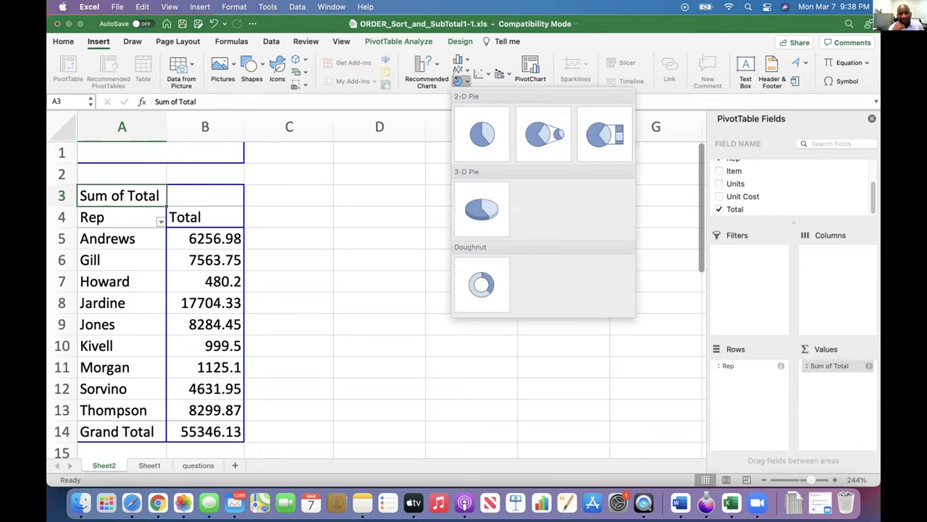
left_click(830, 365)
left_click(459, 81)
Insert a 3-D pie PivotChart of Rep totals, then undo it and the Rep rows rearrangement.
left_click(476, 207)
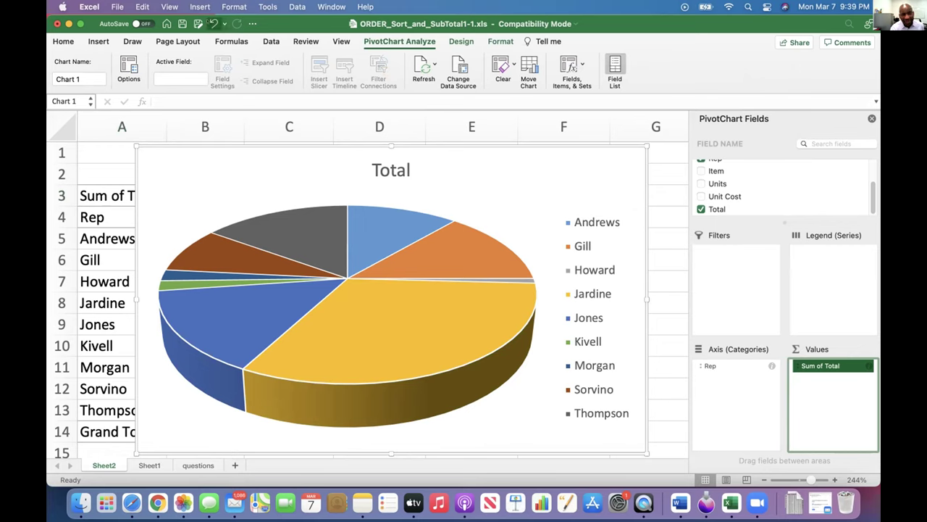
right_click(317, 180)
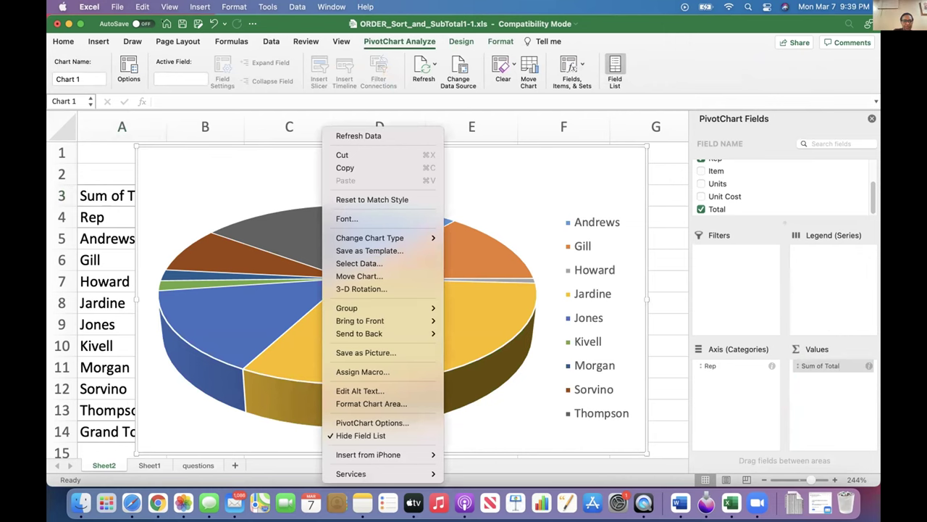
left_click(213, 23)
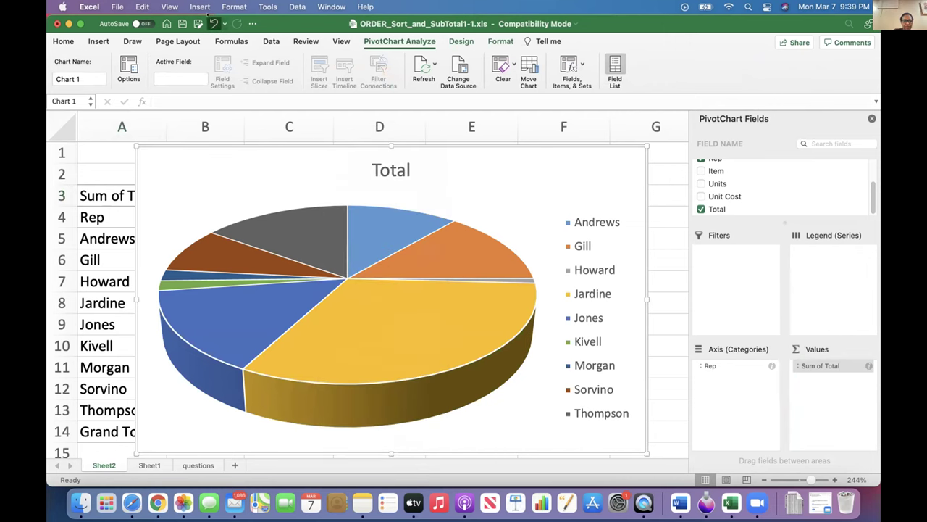
left_click(213, 24)
left_click(212, 23)
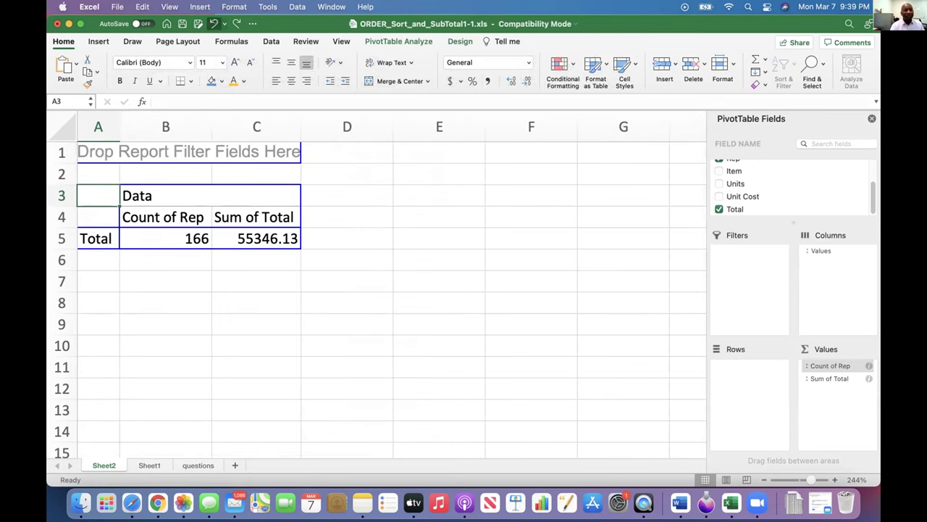
Redo to restore the PivotTable of Sum of Total by Rep, Grand Total 55346.13.
left_click(97, 42)
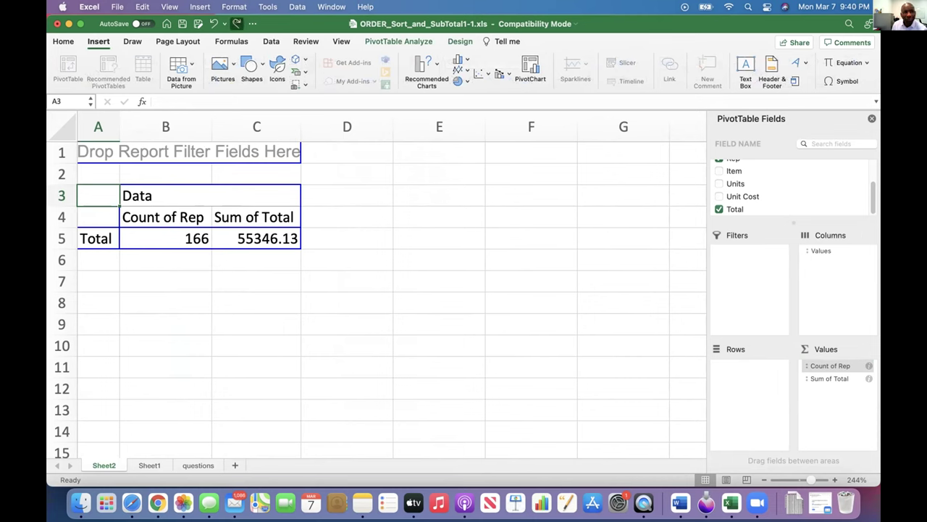
left_click(237, 23)
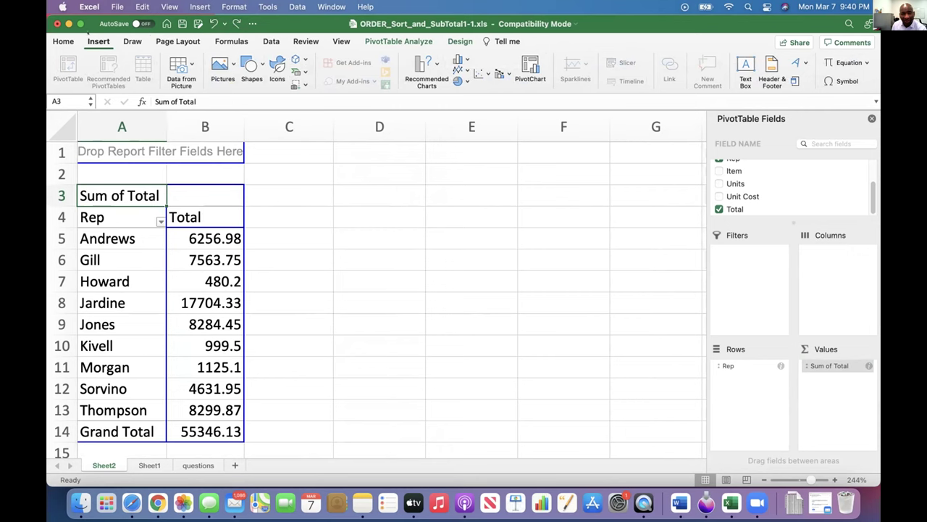
left_click(94, 41)
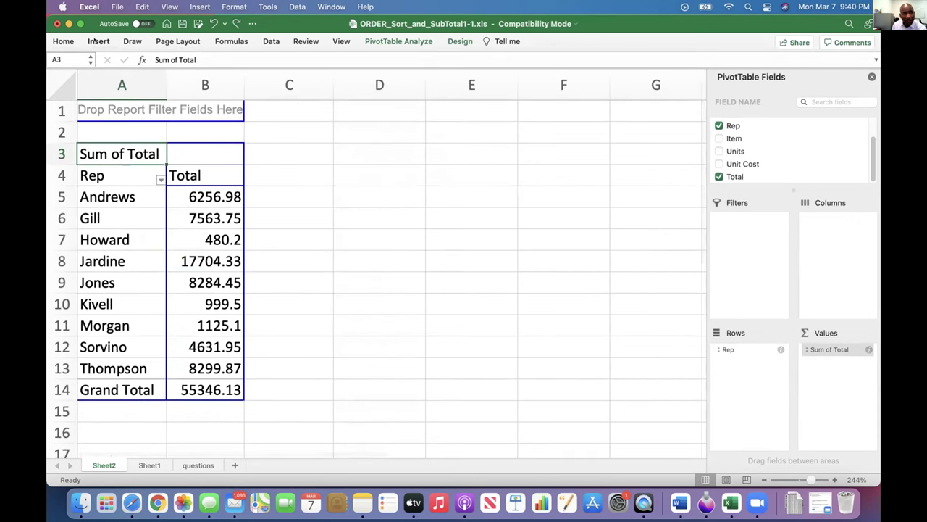
left_click(95, 41)
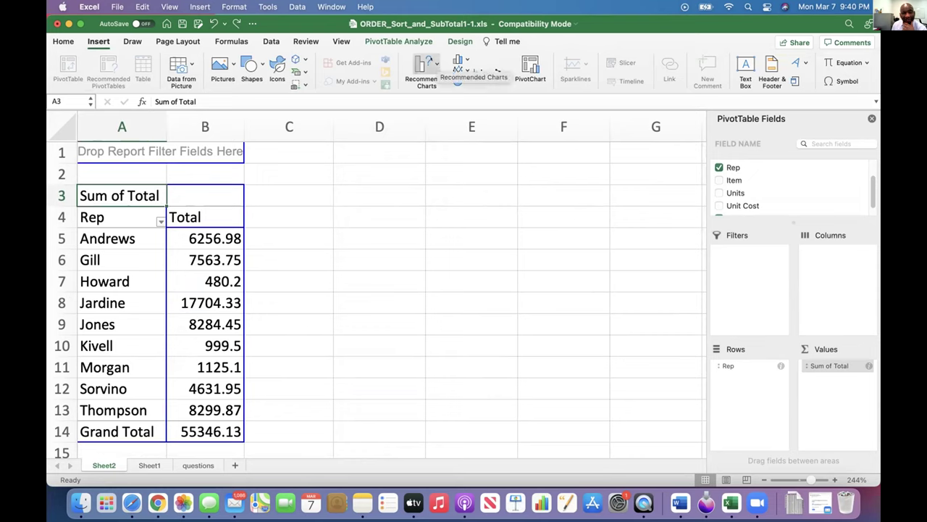
left_click(427, 67)
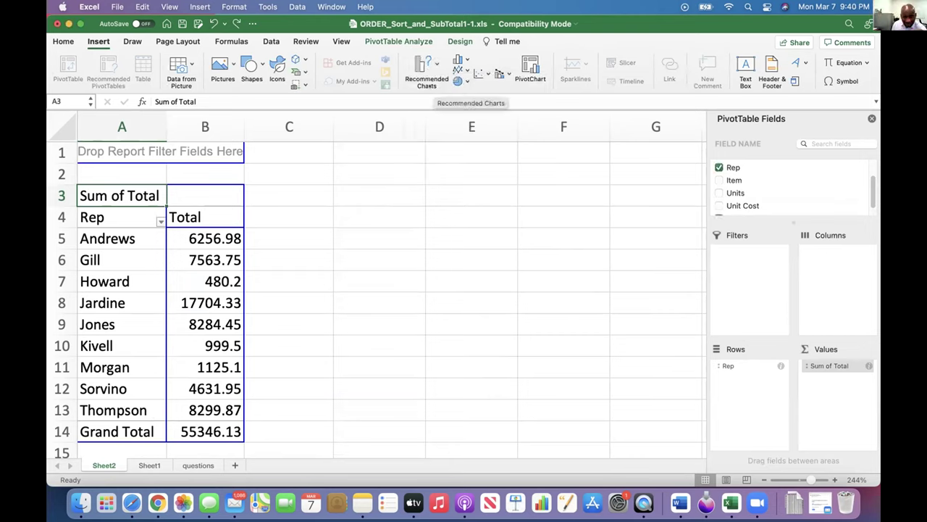
Browse Recommended Charts and the Pie gallery, then the Column/Bar gallery for the rep totals.
left_click(420, 79)
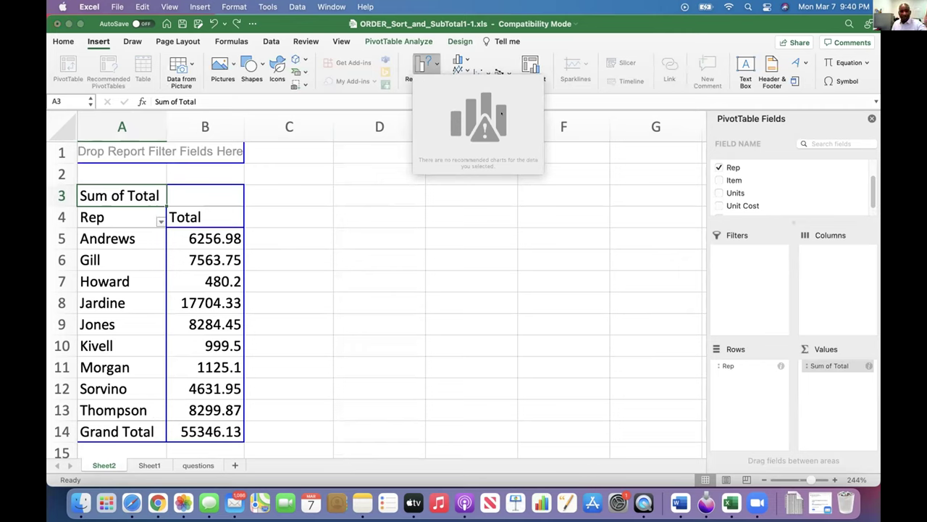
left_click(424, 69)
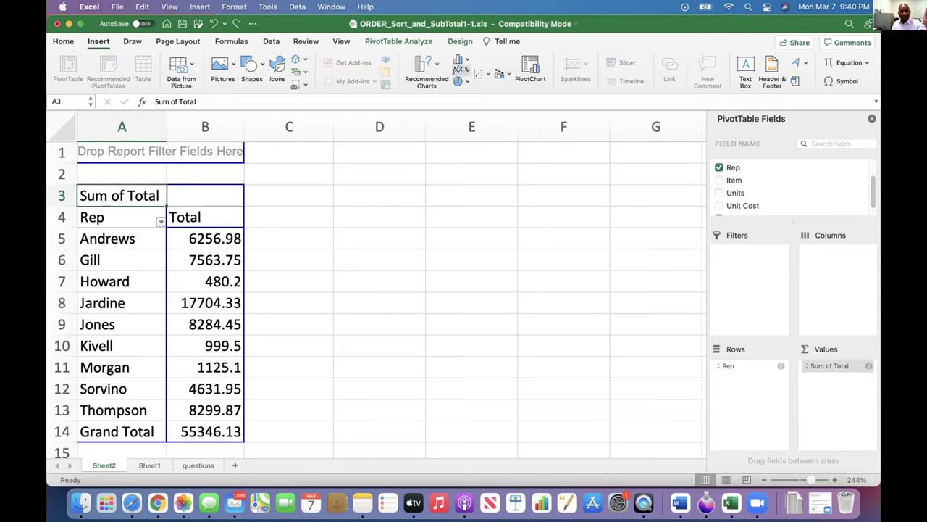
left_click(461, 80)
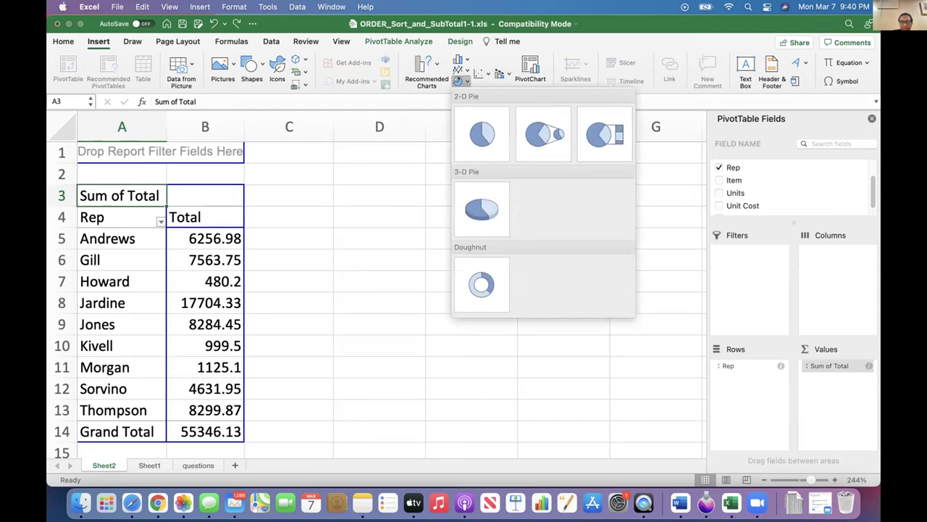
left_click(458, 60)
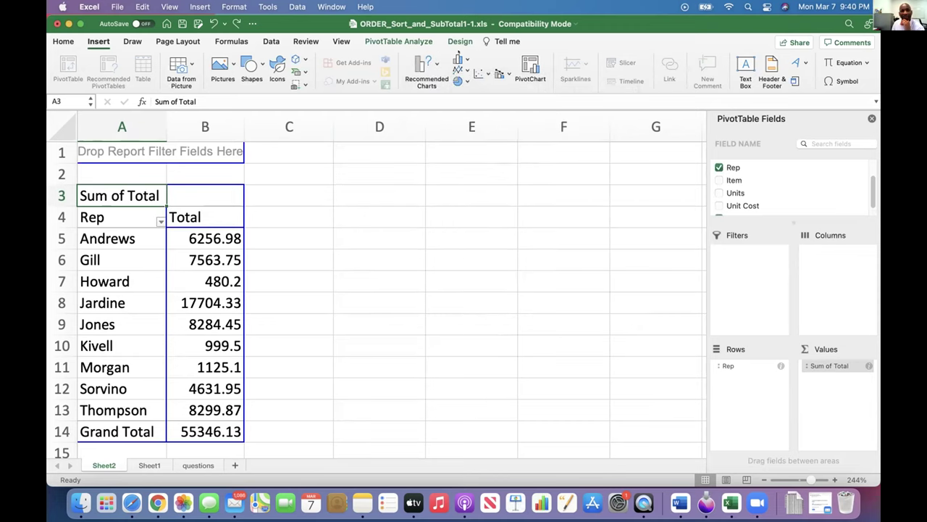
left_click(458, 61)
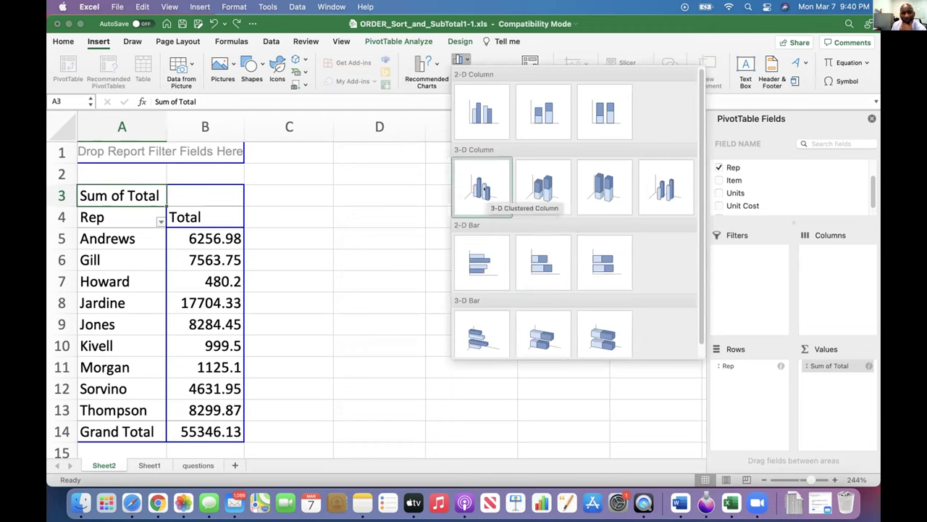
Insert a 2-D Clustered Column PivotChart of Total by Rep.
left_click(494, 106)
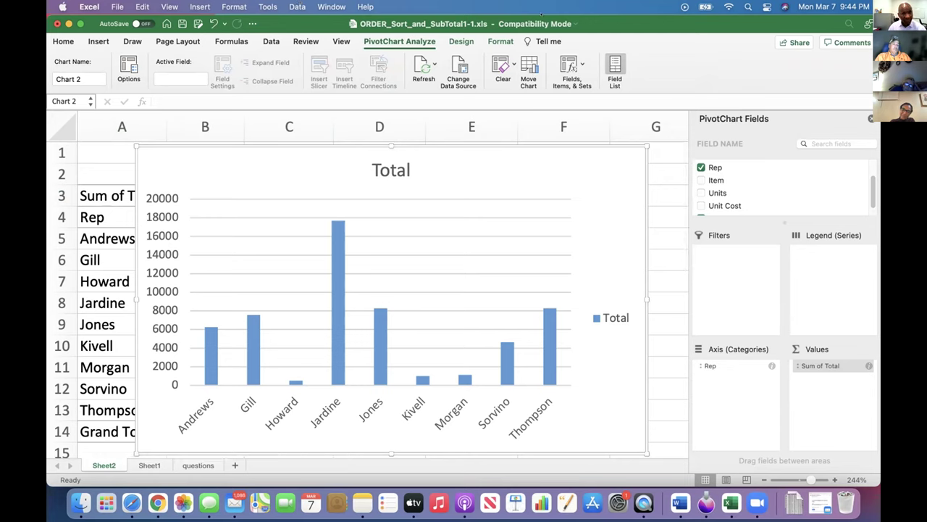
Undo the PivotChart and switch to the questions sheet.
left_click(213, 23)
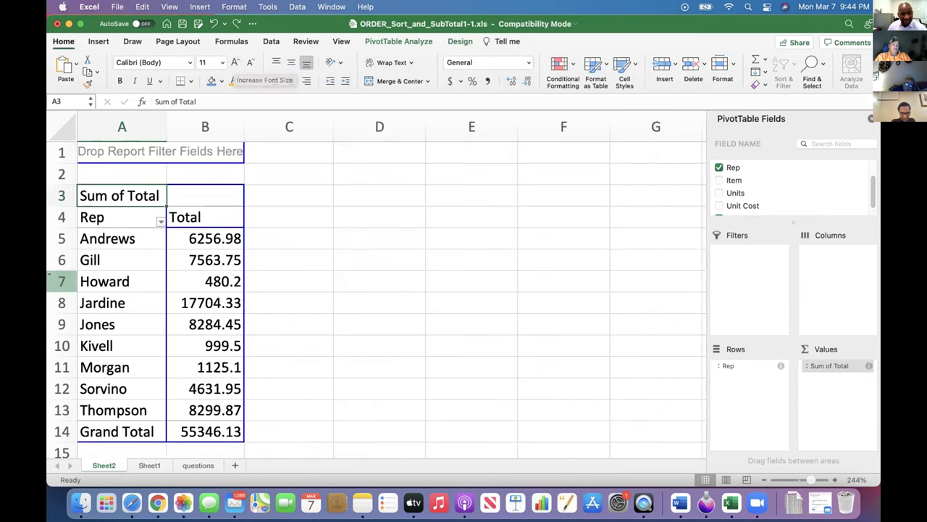
left_click(198, 464)
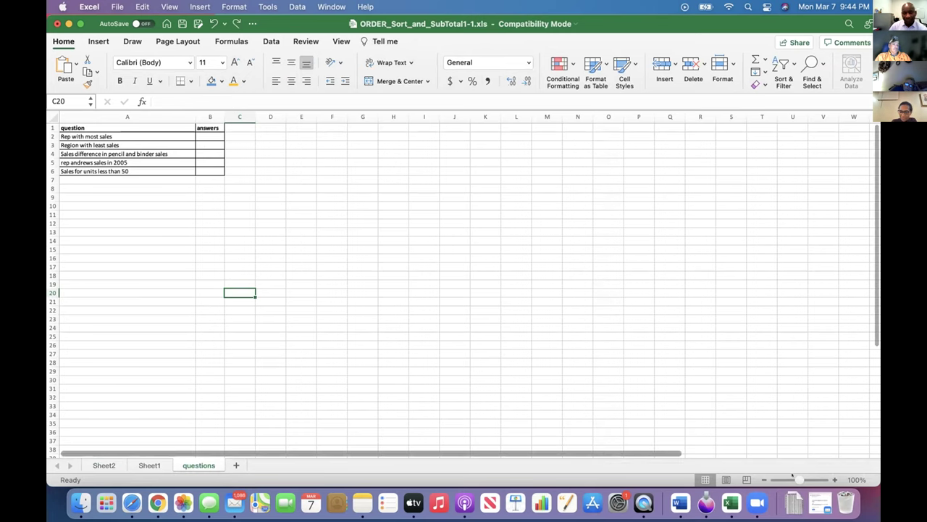
Enter 'Jardine' in B2 as the answer to Rep with most sales.
left_click_drag(793, 476, 802, 477)
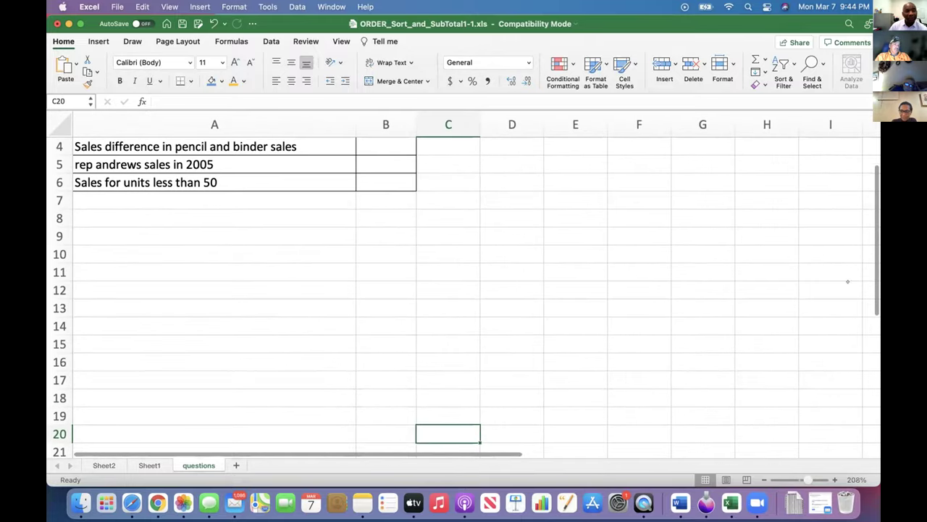
scroll(874, 209, "up", 3)
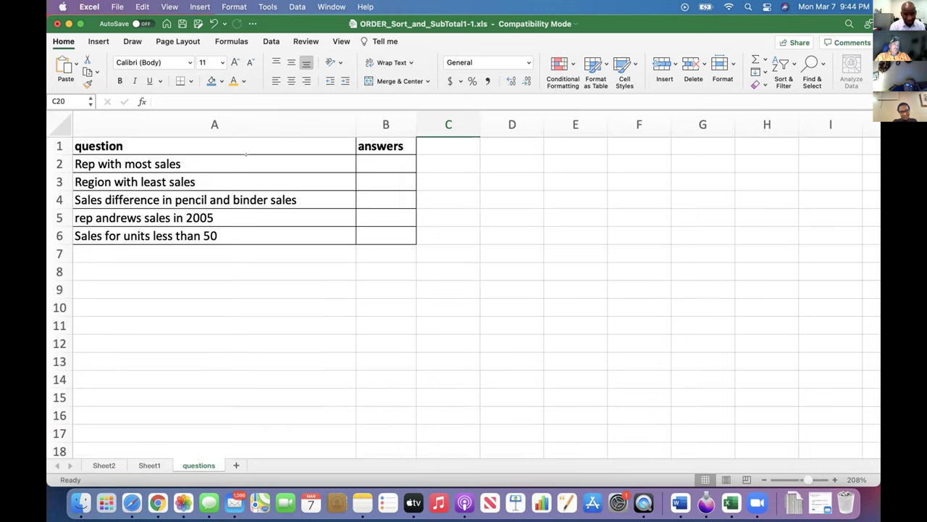
left_click(382, 156)
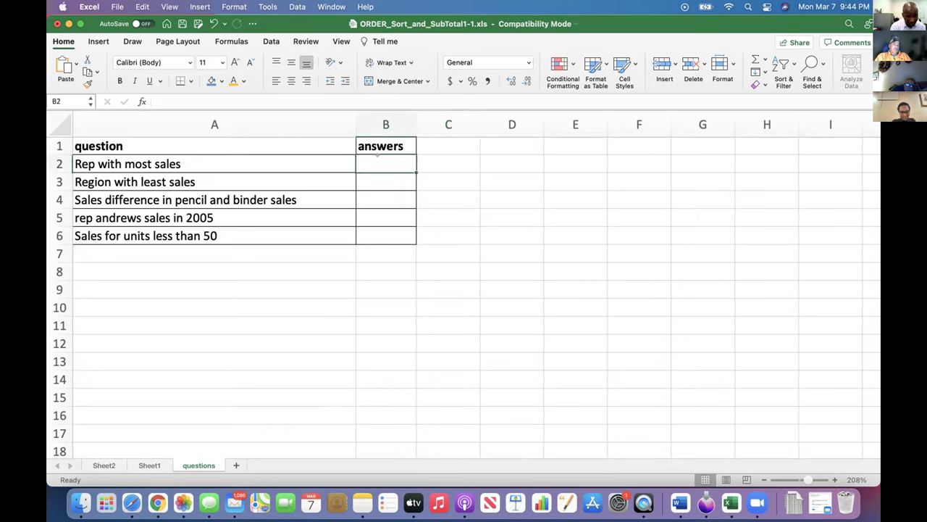
type("Jardine")
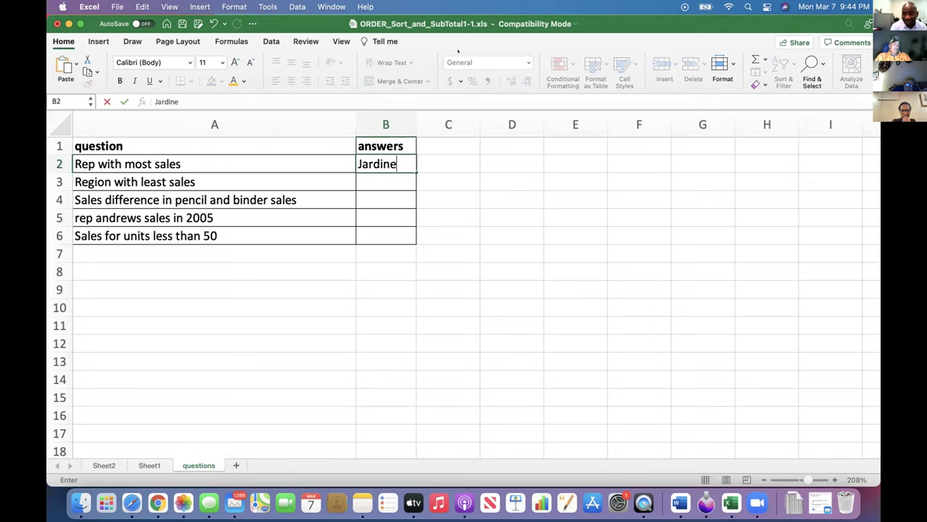
key("Return")
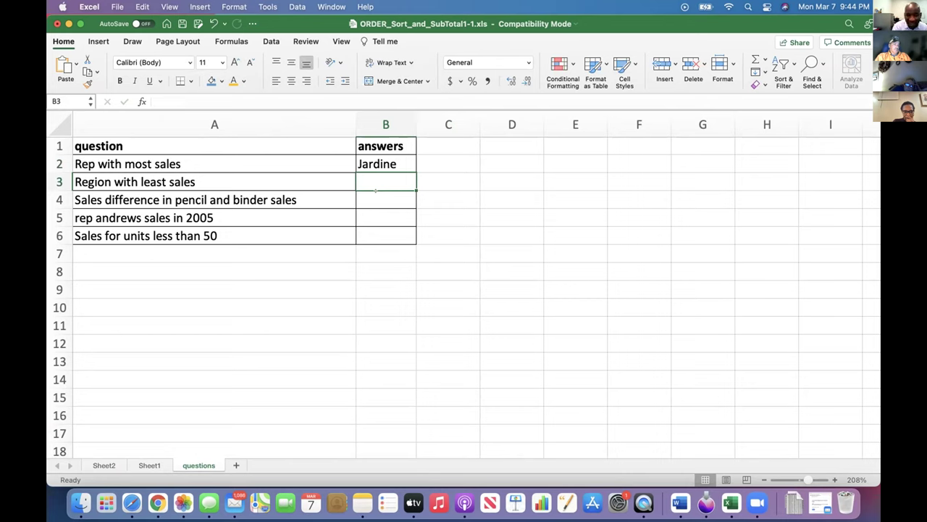
Move down through the answer cells B4, B5 and B6.
left_click(366, 207)
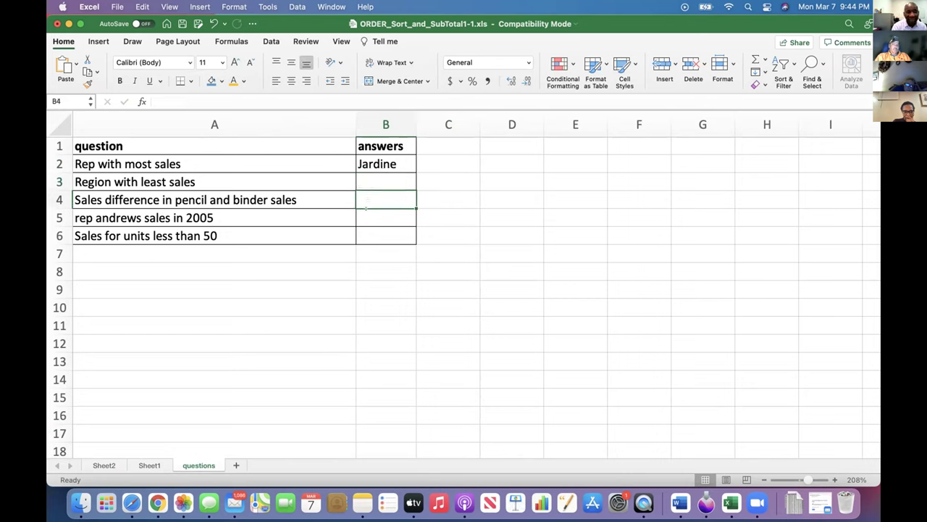
key("Return")
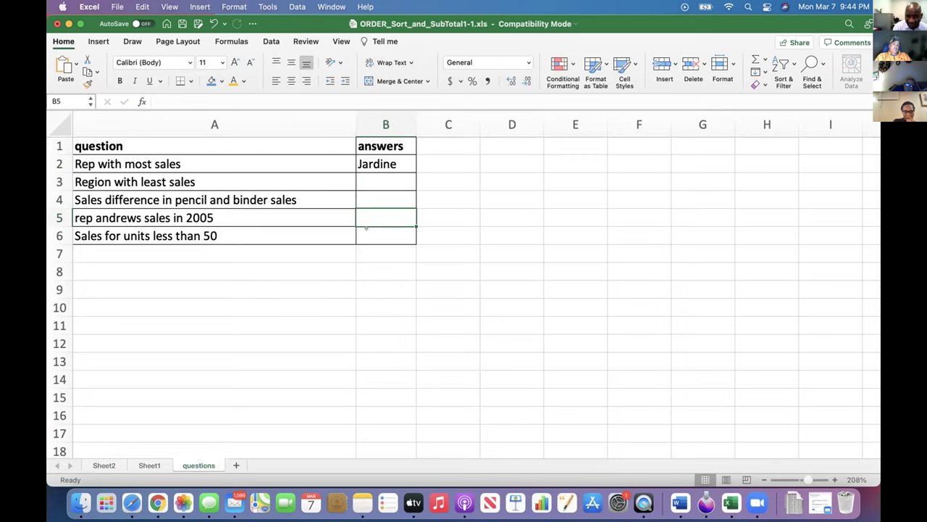
left_click(367, 228)
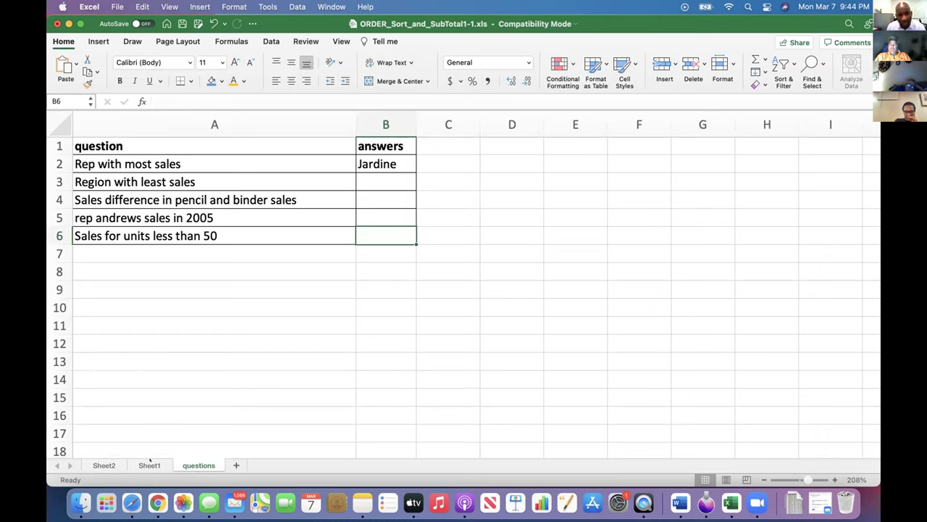
left_click(149, 464)
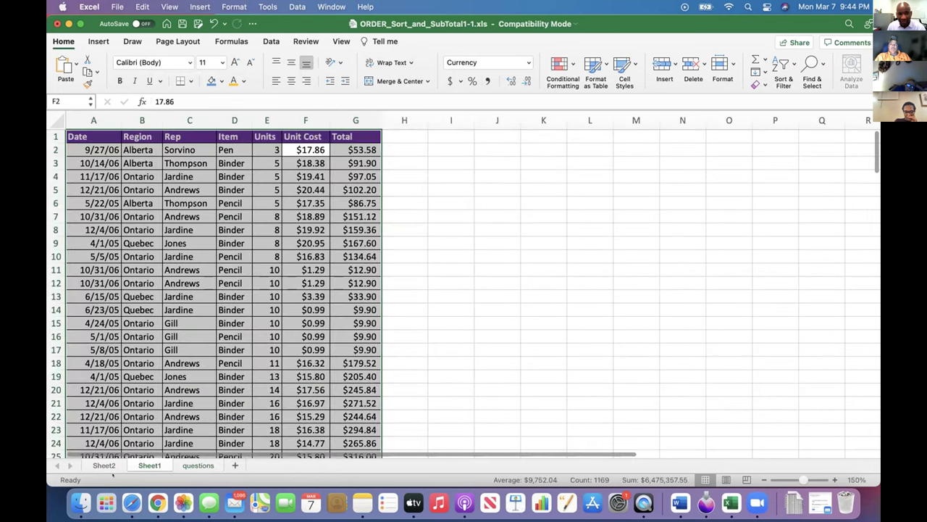
left_click(103, 465)
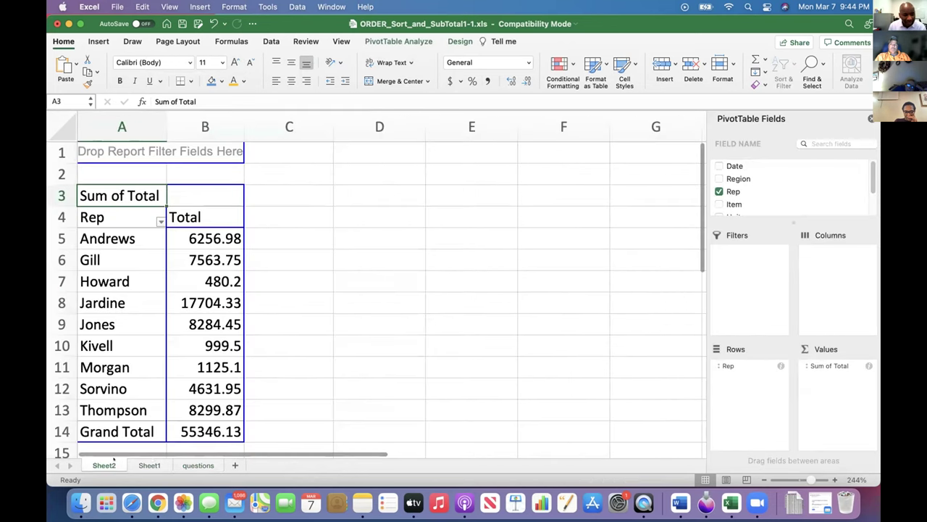
left_click(197, 465)
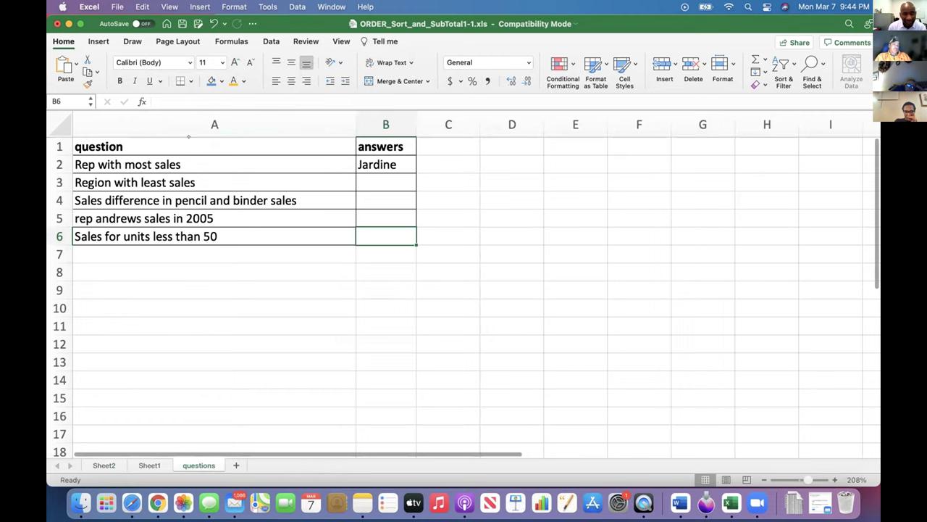